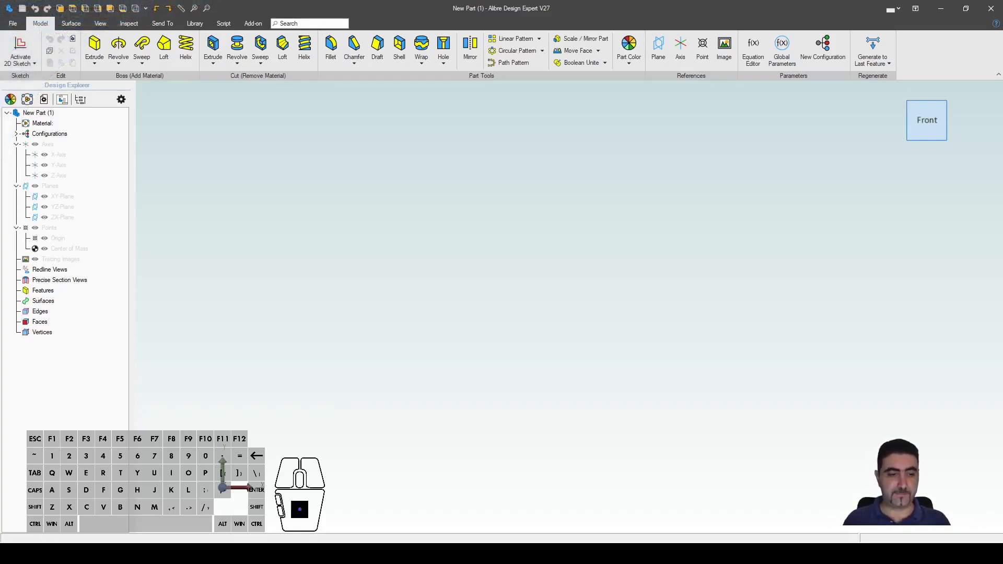
Step: Start a sketch on the XY-Plane and draw a centre rectangle from the origin
key("shift+r")
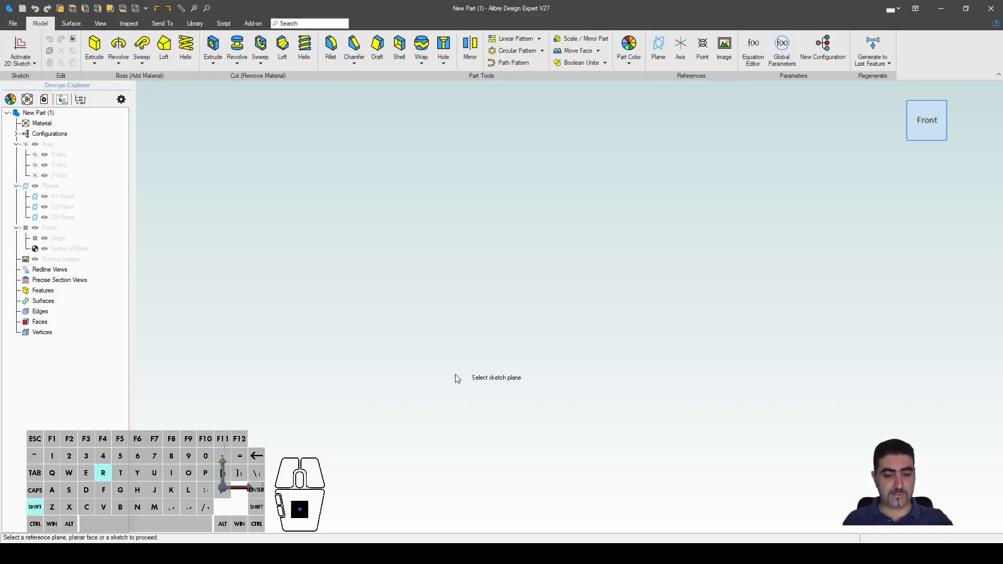
left_click(66, 196)
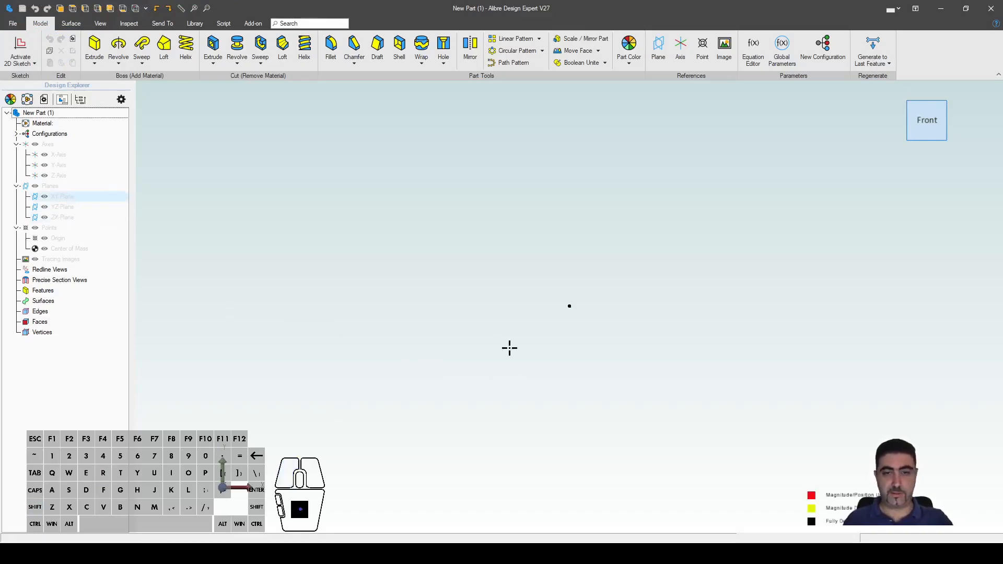
left_click(569, 306)
key("Escape")
key("shift+r")
left_click(569, 307)
left_click(739, 417)
Step: Dimension the rectangle 200 mm by 200 mm and make its left edge vertical to fully define it
key("d")
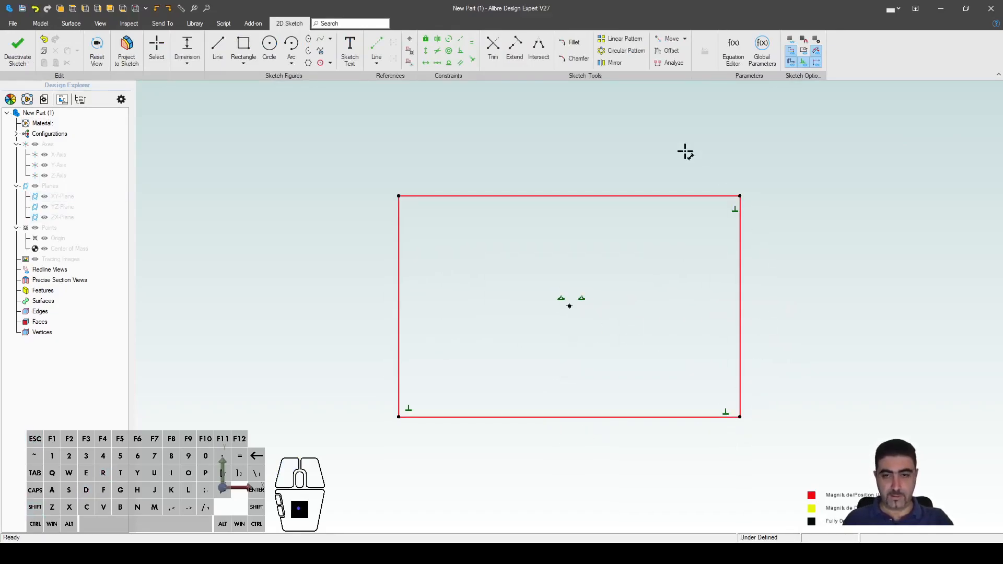
left_click(667, 193)
left_click(603, 164)
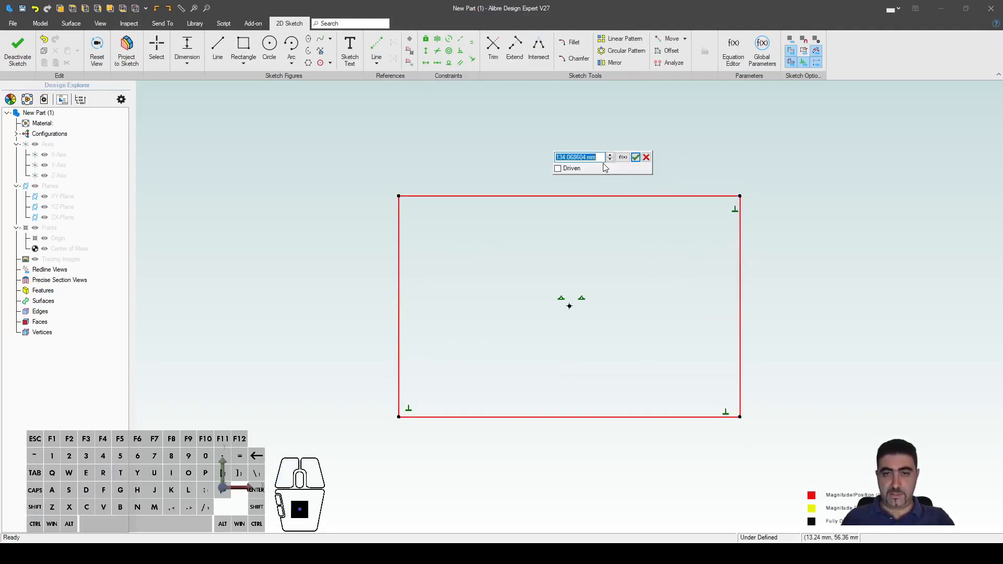
type("200")
key("Return")
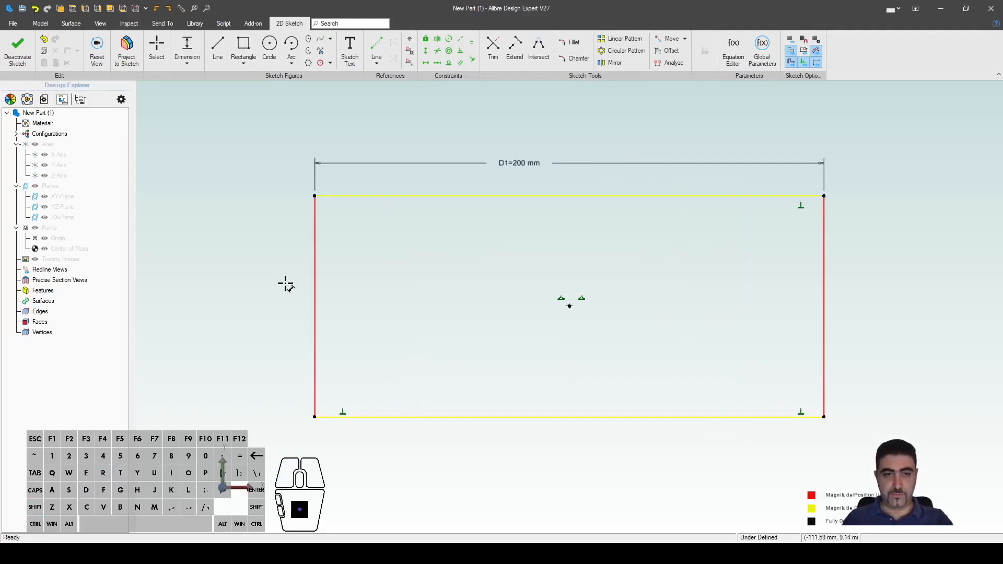
left_click(314, 271)
left_click(284, 264)
type("200")
key("Return")
key("shift+v")
left_click(317, 253)
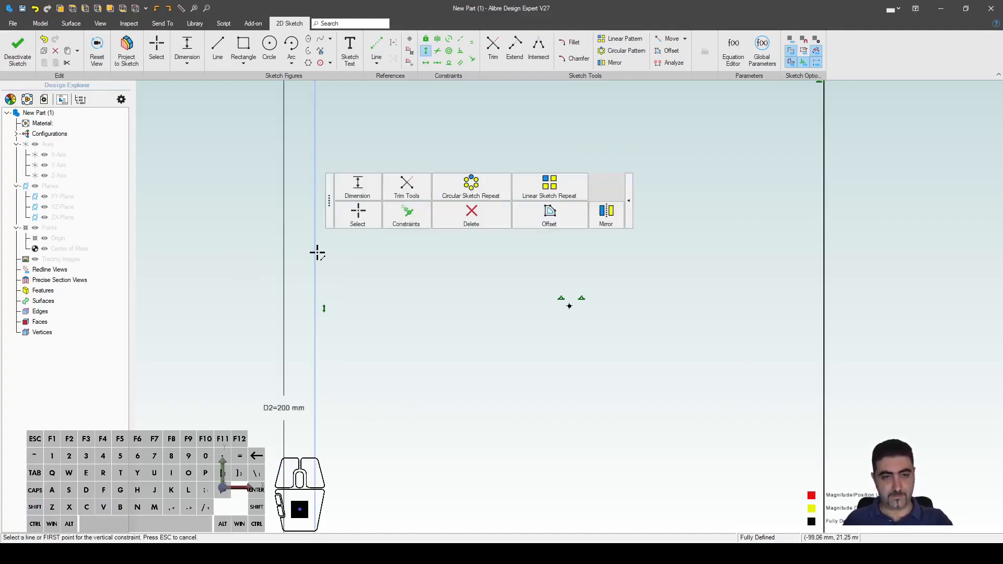
Step: Extrude the 200 mm square 5 mm into a plate, fit the view and show the Library tools
key("e")
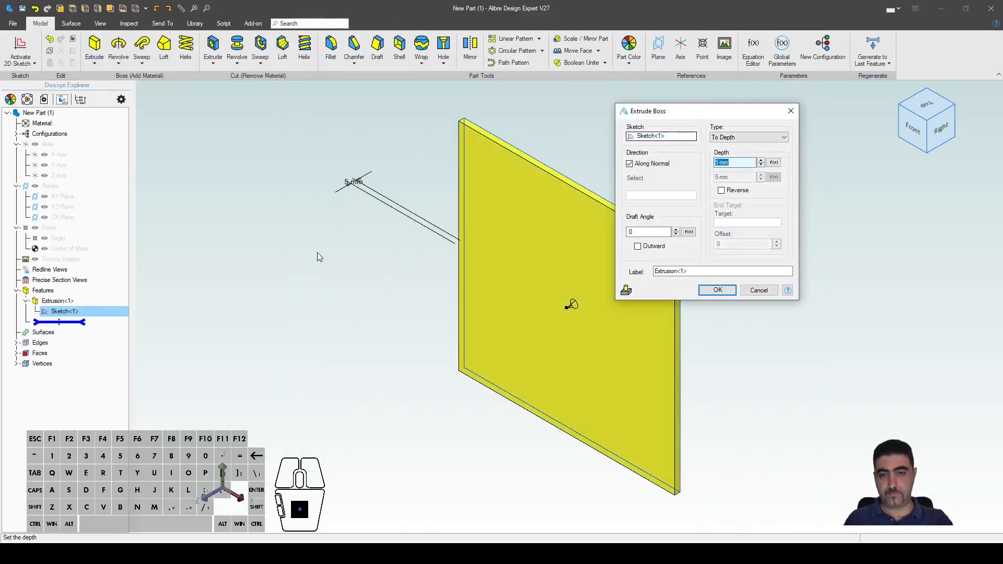
key("Return")
left_click(318, 253)
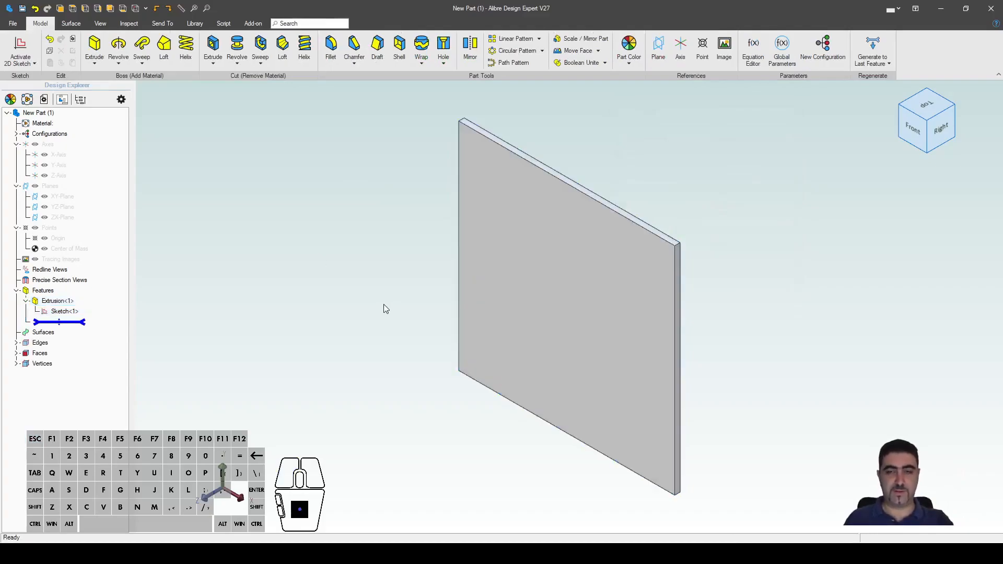
key("ctrl+shift+r")
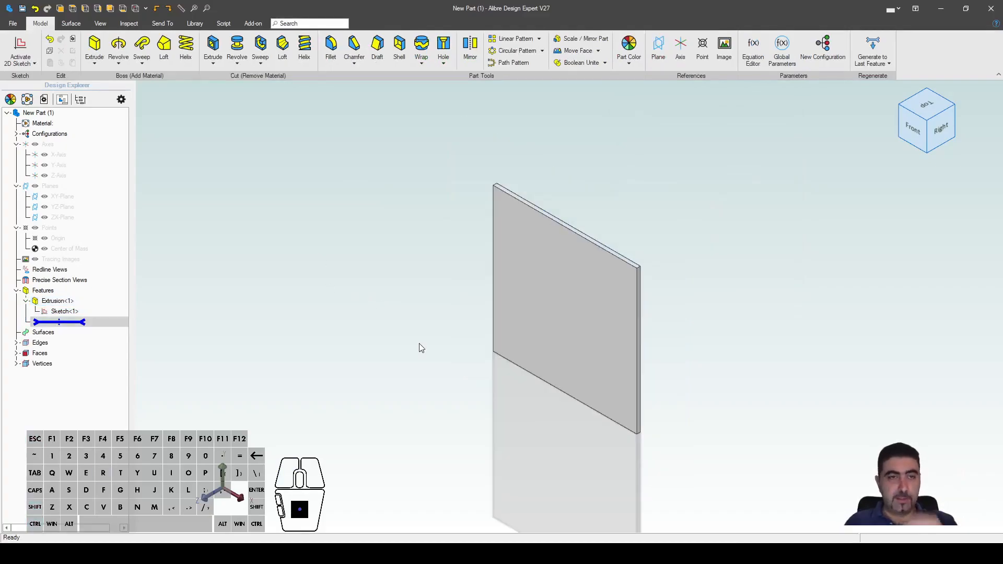
left_click(191, 22)
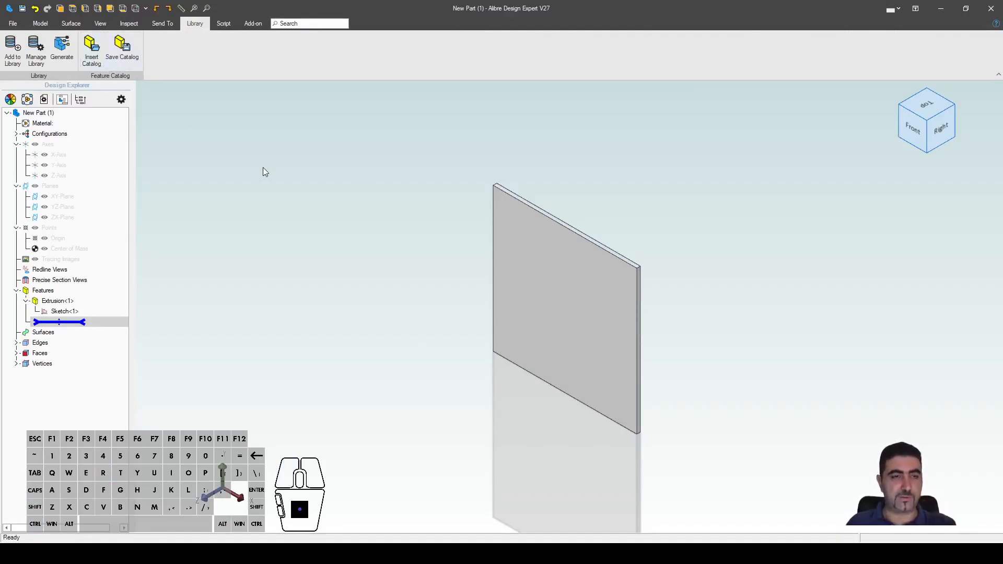
left_click(234, 162)
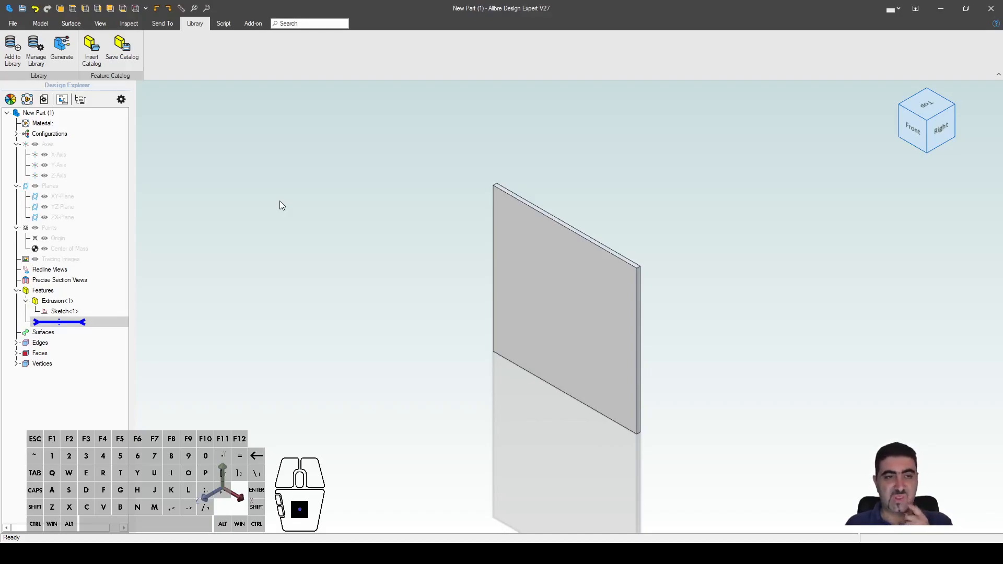
Step: Insert the Cone catalog feature onto the plate's front face as a round boss
left_click(94, 66)
left_click(755, 151)
double_click(383, 190)
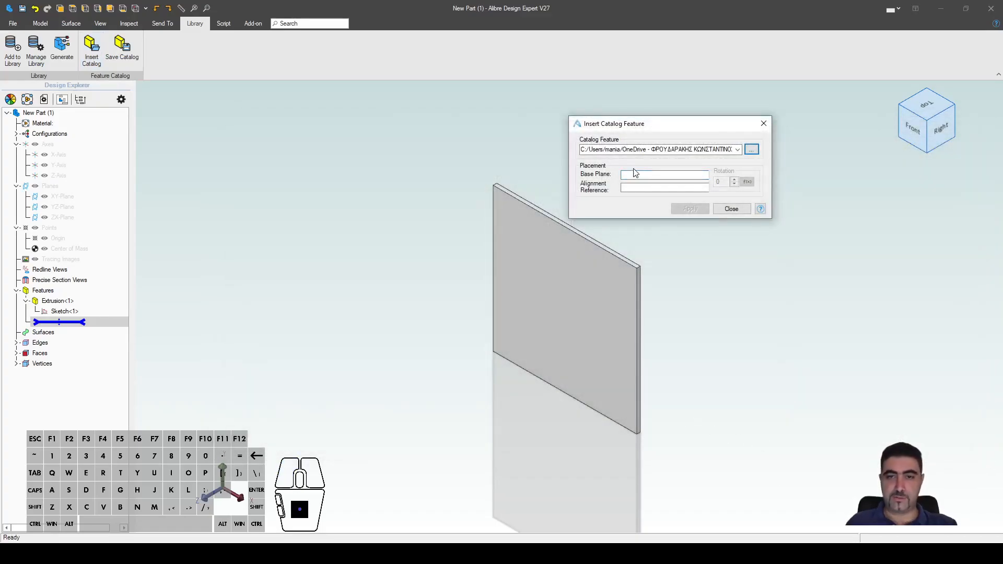
left_click(631, 176)
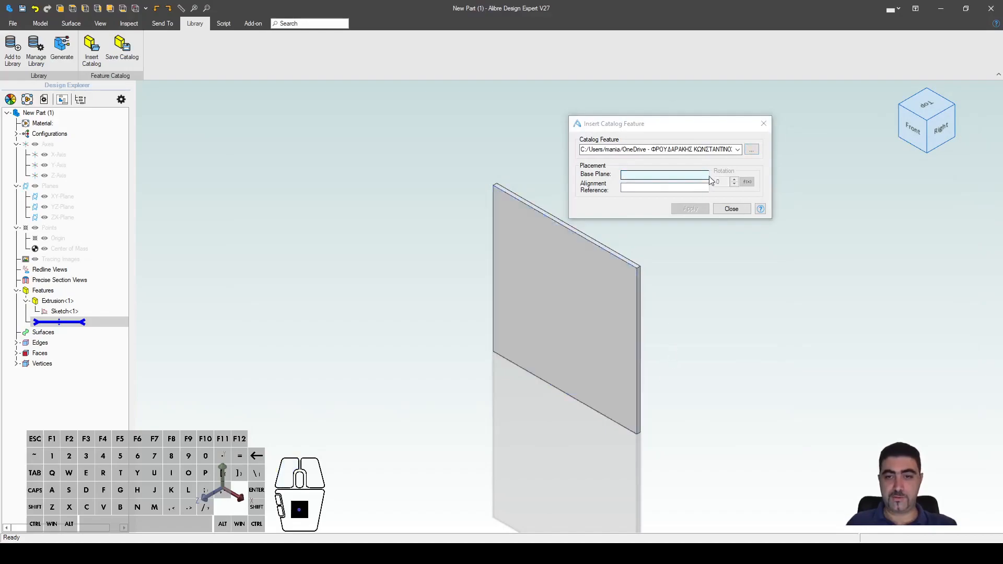
left_click(562, 313)
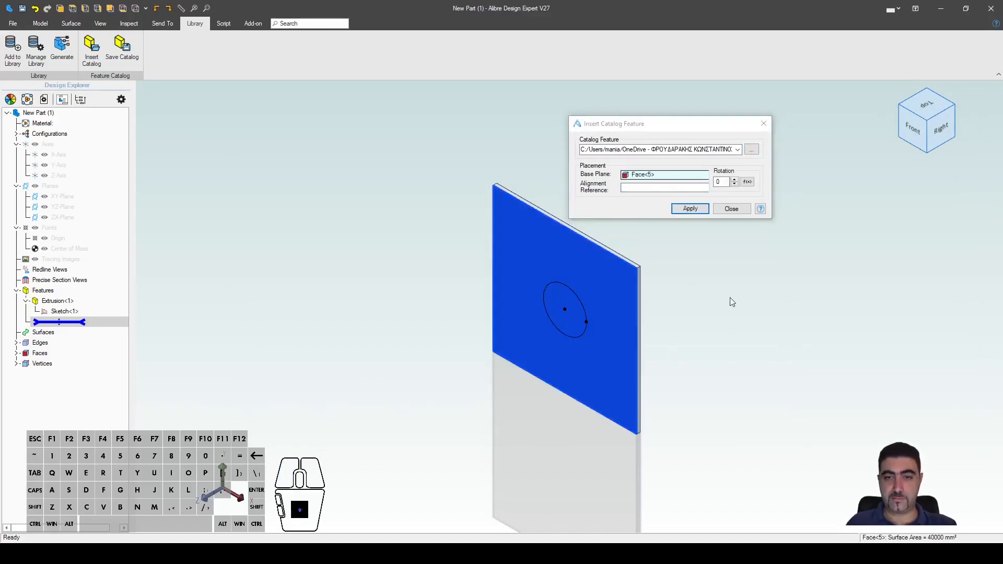
left_click(704, 210)
left_click(729, 209)
left_click(758, 390)
scroll(717, 323, "up", 3)
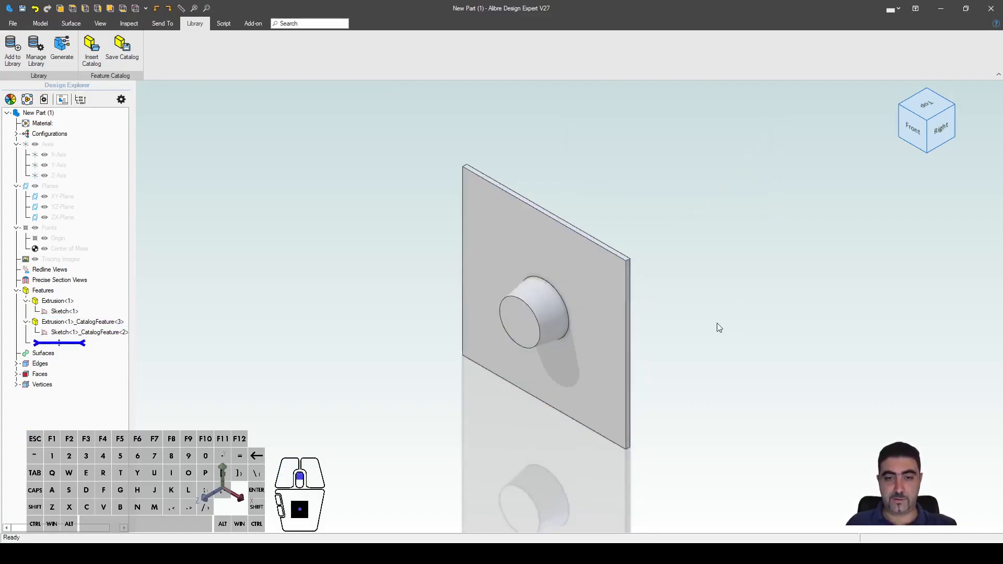
left_click(41, 23)
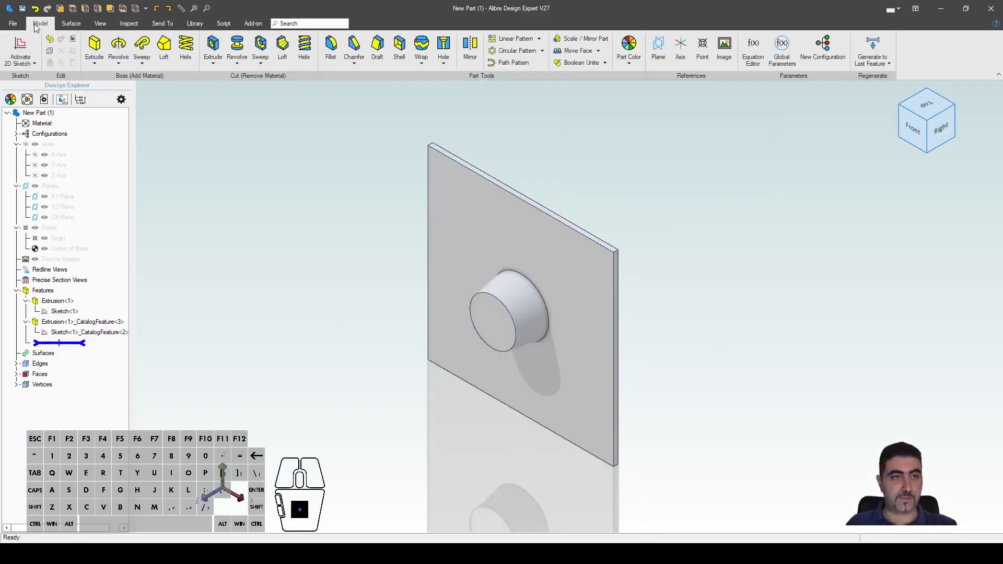
Step: In the Equation Editor set Height_D7 to 70, Diameter_D5 to 50 and ConeAngle_A6 to -15
left_click(753, 50)
right_click_drag(476, 263, 409, 257)
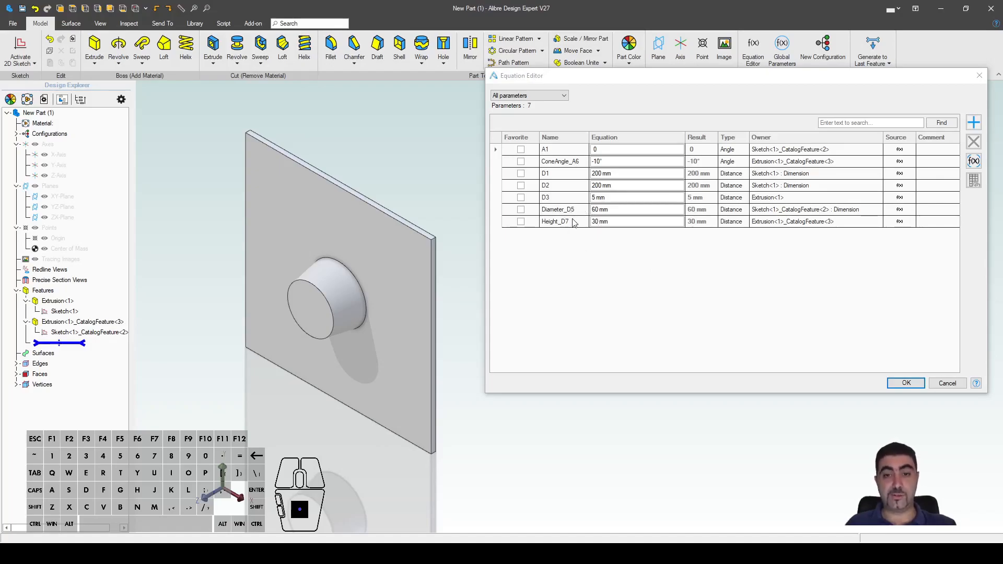
left_click(632, 225)
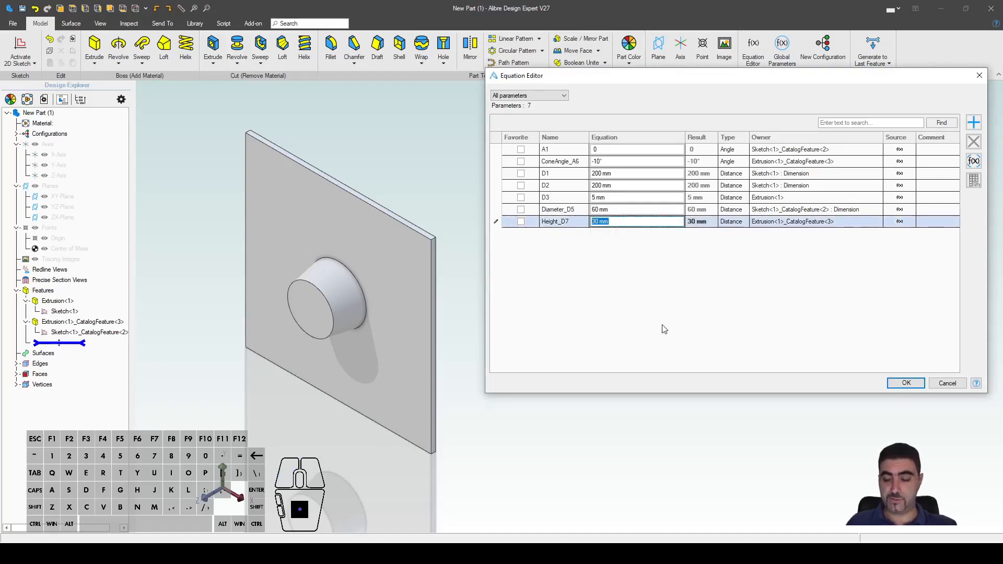
type("70")
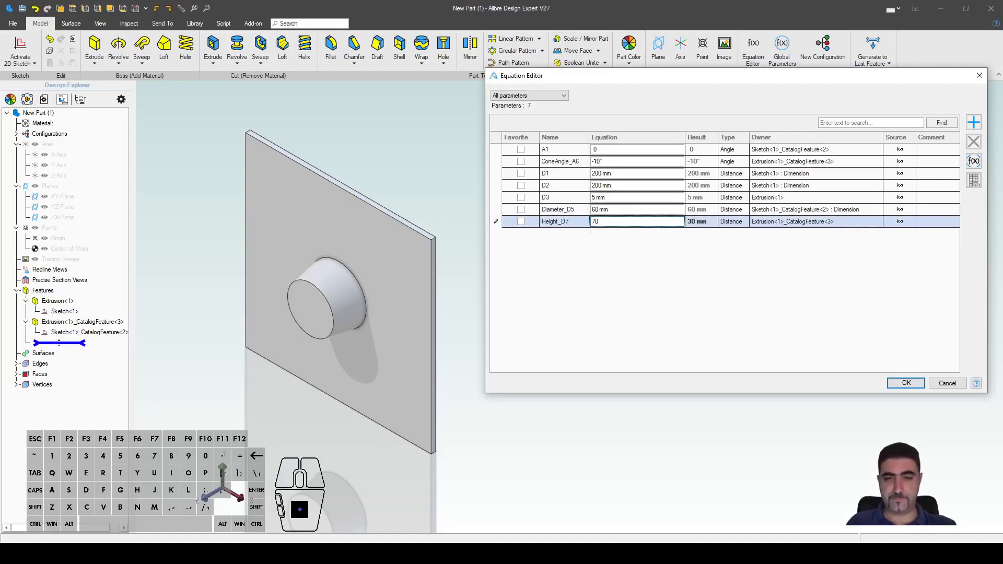
left_click(614, 209)
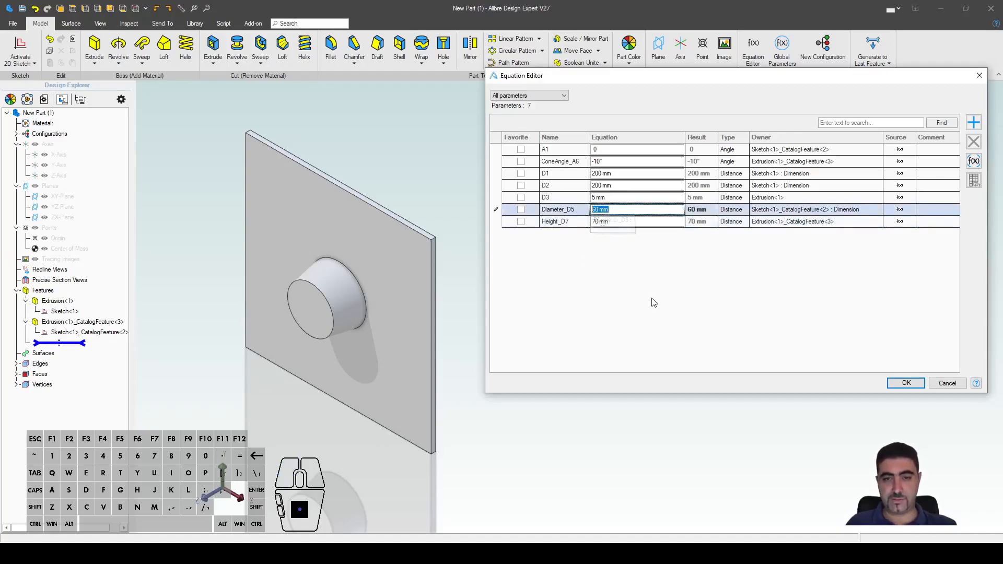
type("50")
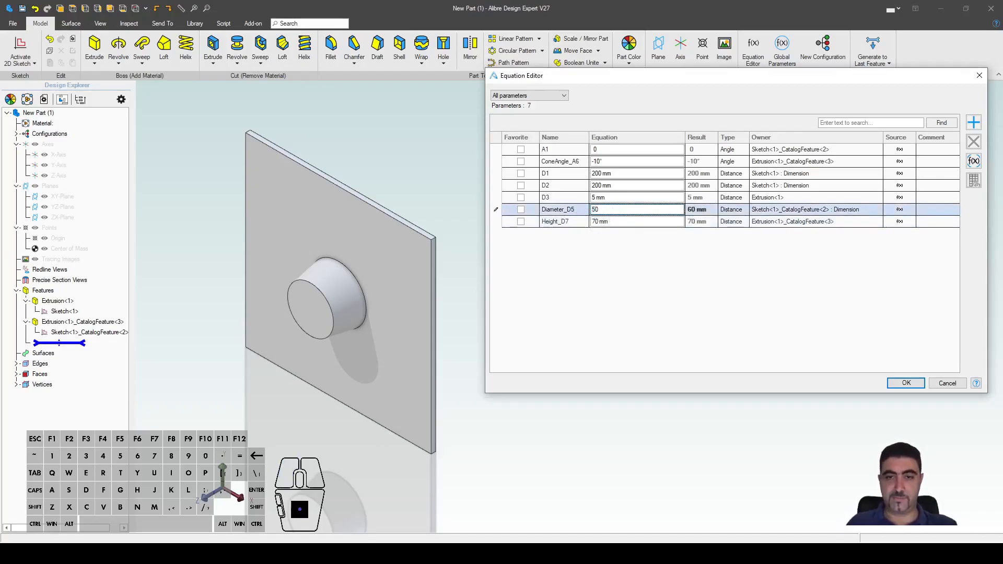
left_click(596, 162)
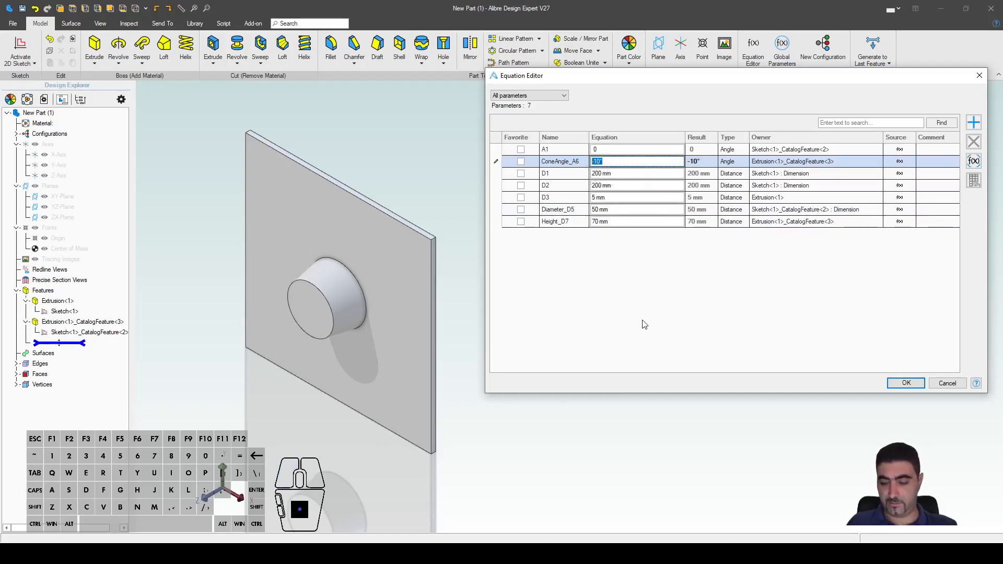
key("BackSpace")
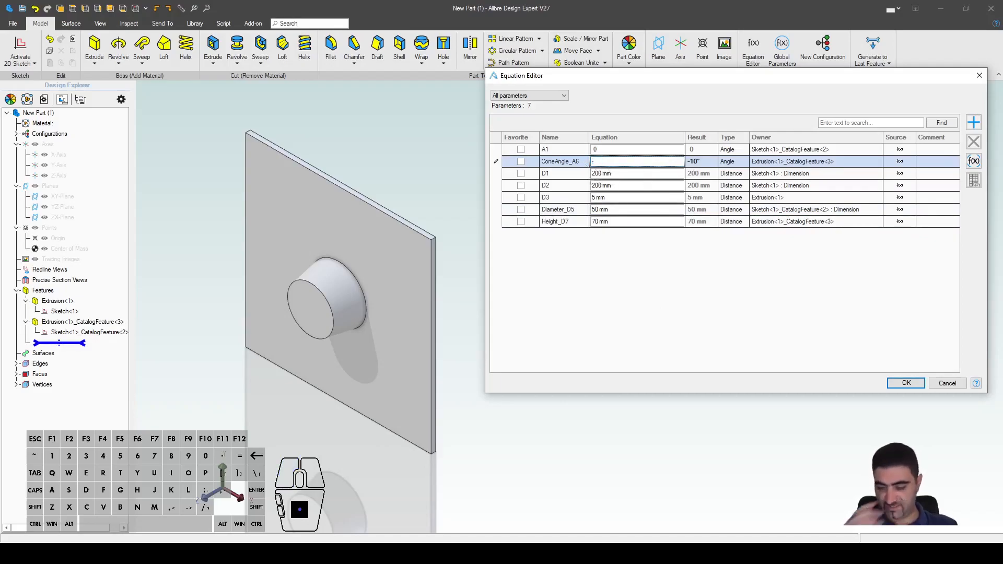
key("Return")
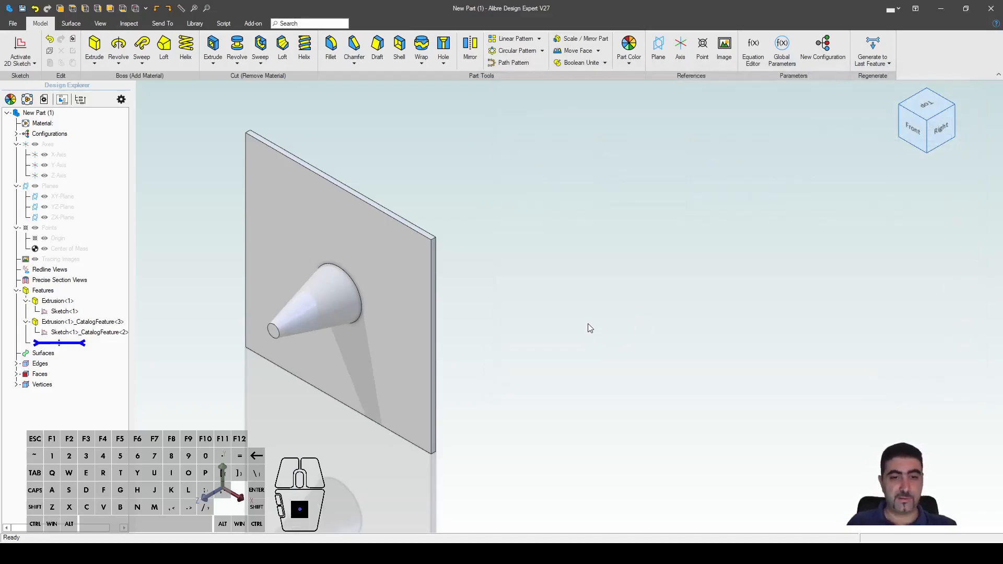
scroll(717, 268, "down", 1)
scroll(679, 248, "down", 3)
scroll(353, 281, "up", 3)
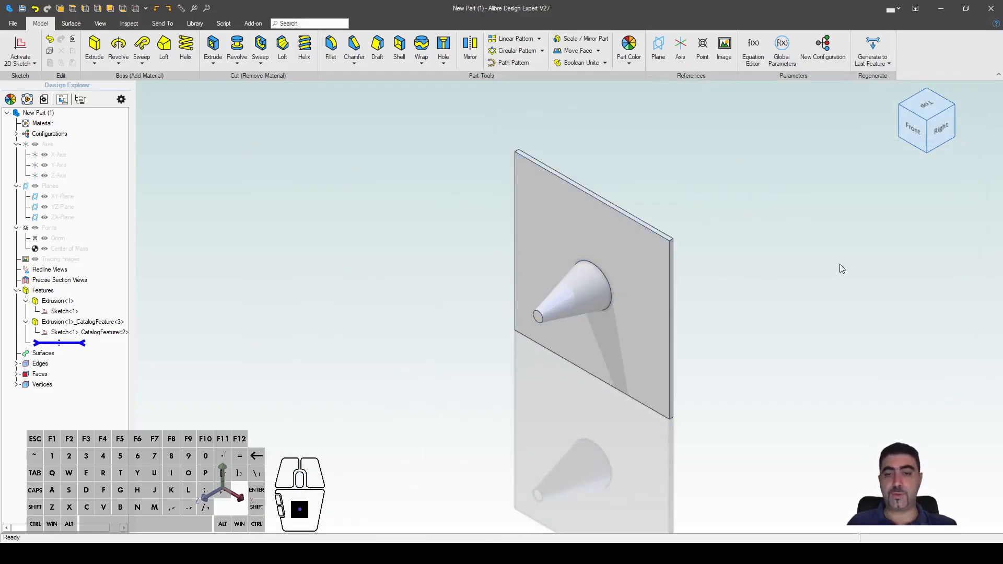
scroll(851, 240, "up", 3)
left_click(752, 48)
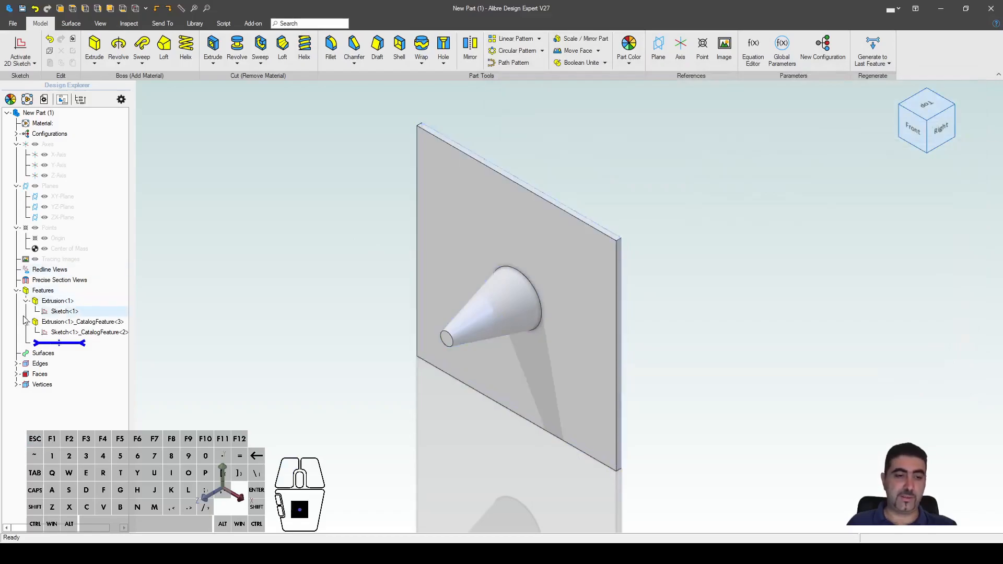
Step: Edit the cone's base sketch and drag its circle up and left off the origin
right_click(69, 333)
left_click(89, 344)
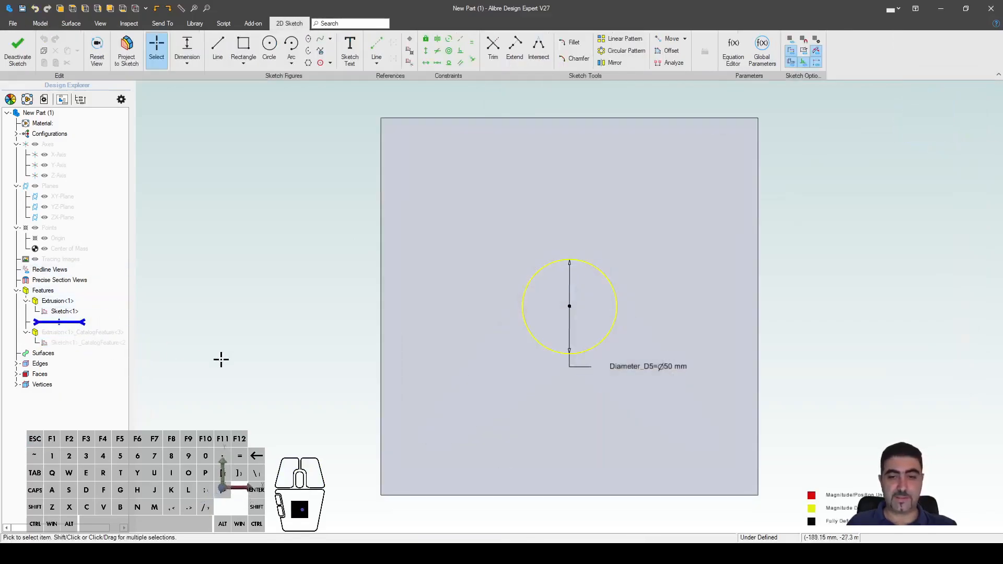
left_click_drag(665, 363, 697, 248)
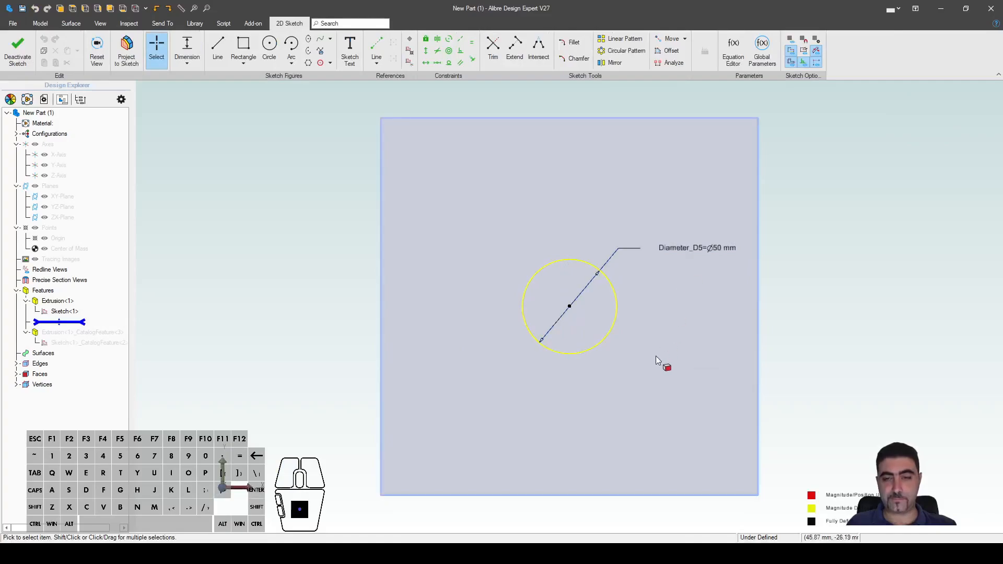
left_click(569, 308)
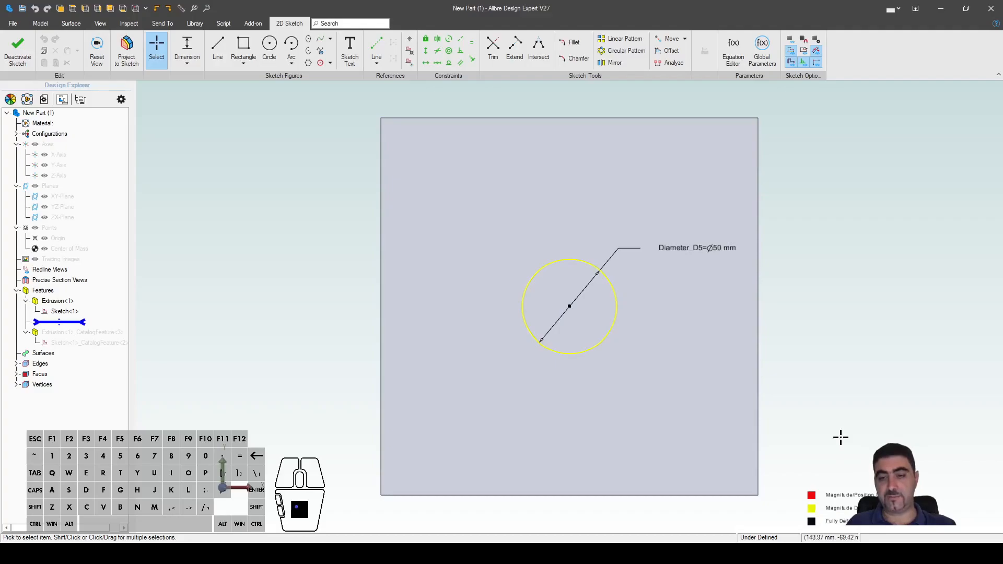
left_click_drag(569, 306, 471, 188)
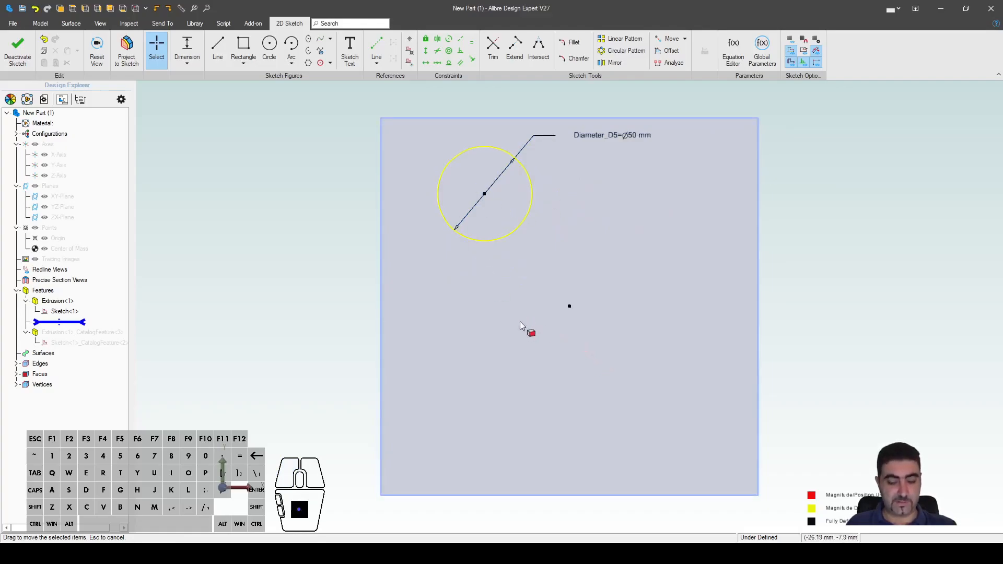
Step: Dimension the circle centre 40 mm below the plate's top edge
key("d")
left_click(477, 173)
left_click(468, 119)
left_click(312, 151)
type("40")
key("Return")
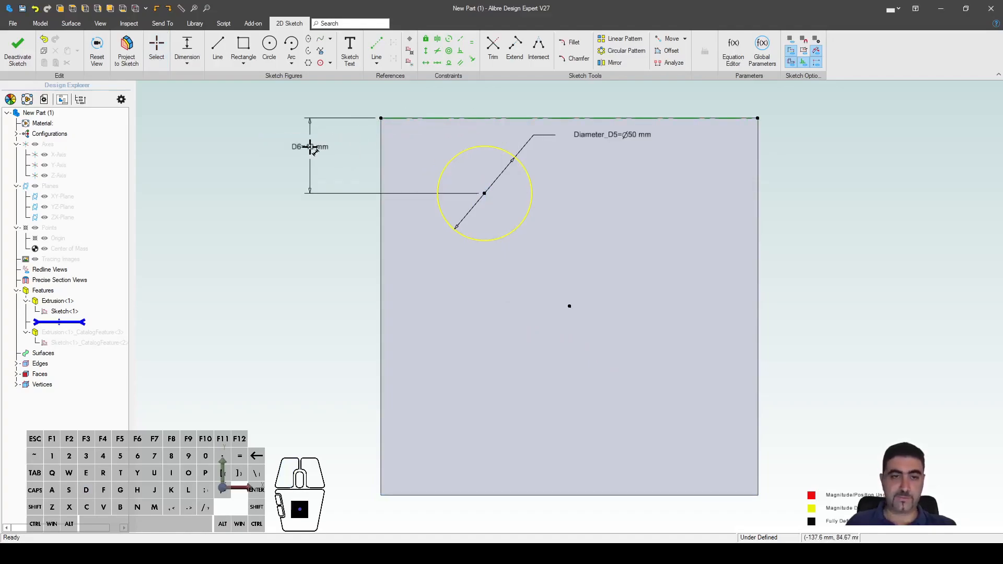
Step: Set the circle centre 30 mm from the left edge and exit the sketch to rebuild the cone
left_click(488, 196)
left_click(381, 242)
left_click(279, 259)
type("20")
key("Return")
left_click(275, 243)
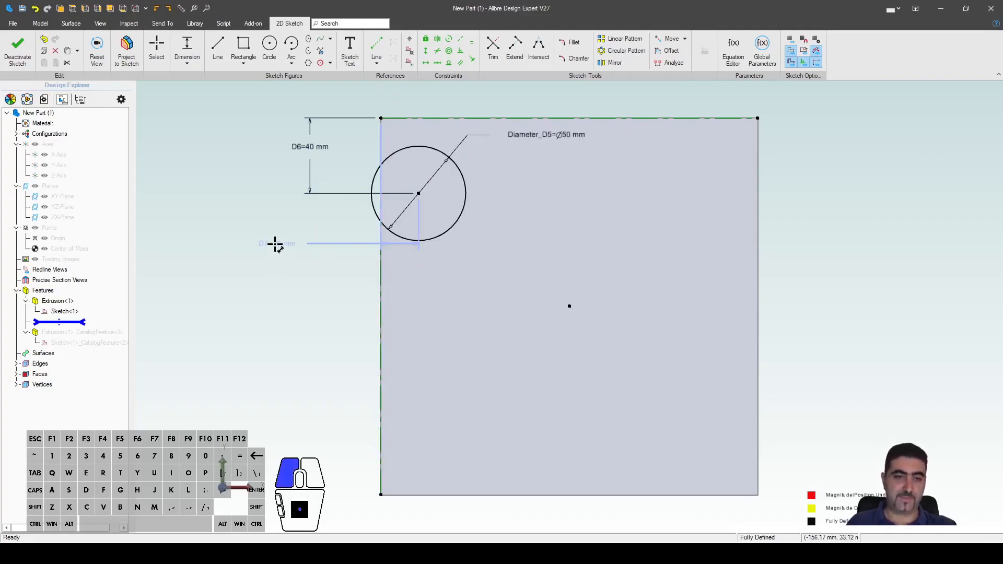
type("30")
key("Return")
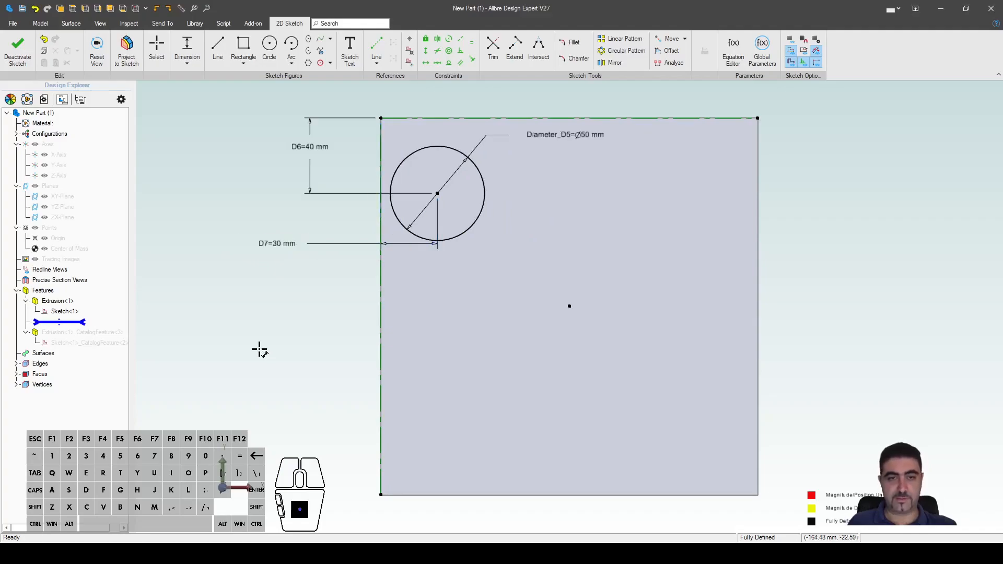
left_click(19, 48)
middle_click_drag(578, 221, 721, 199)
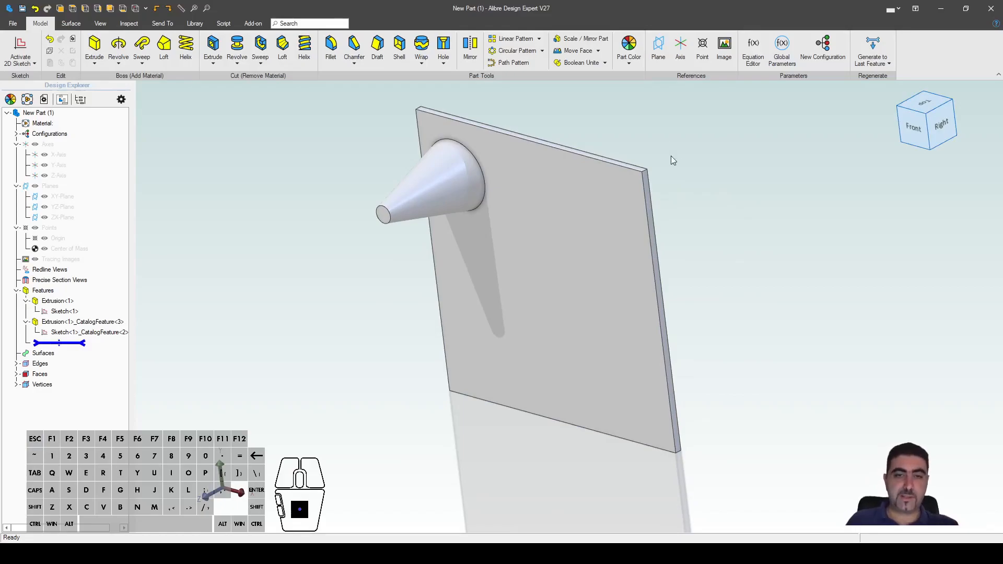
Step: Insert a second Cone catalog feature on the plate's front face, placed toward the upper right
left_click(189, 29)
left_click(91, 50)
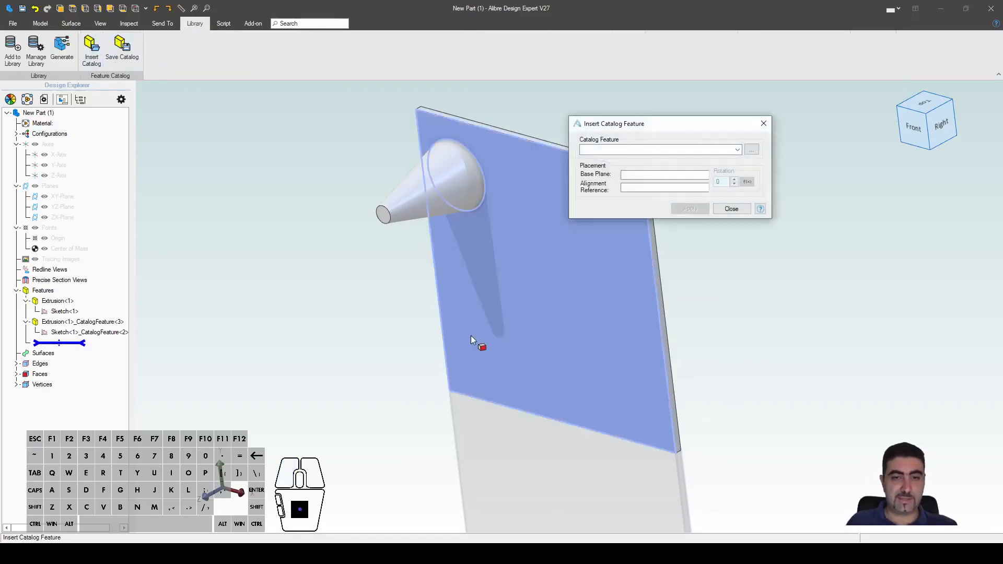
left_click(750, 150)
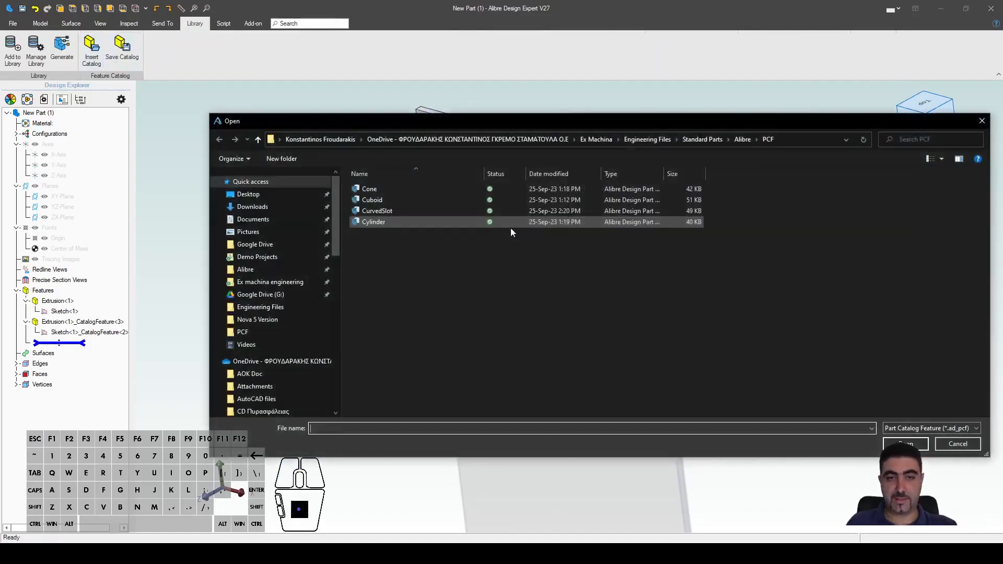
left_click(388, 190)
double_click(387, 190)
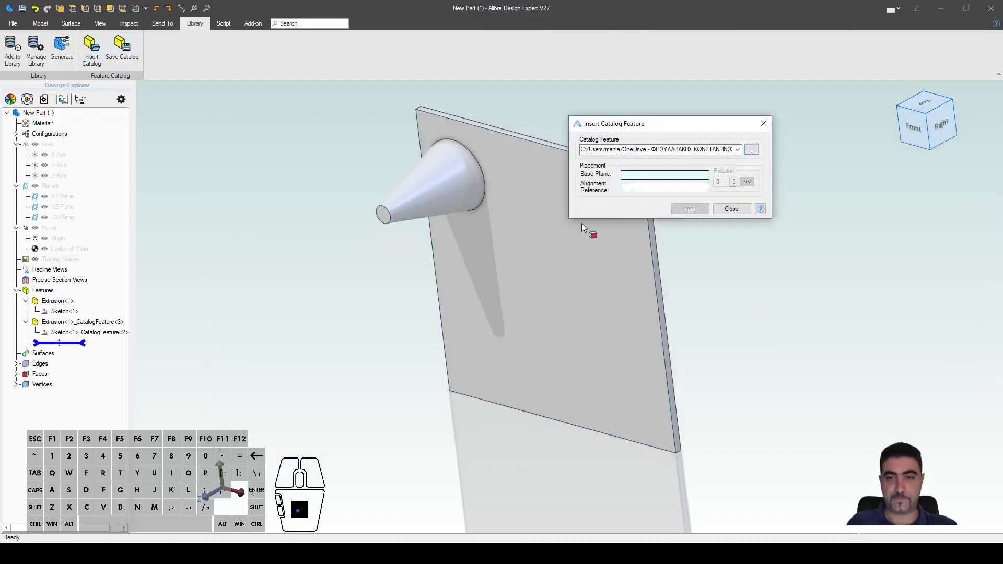
left_click(465, 315)
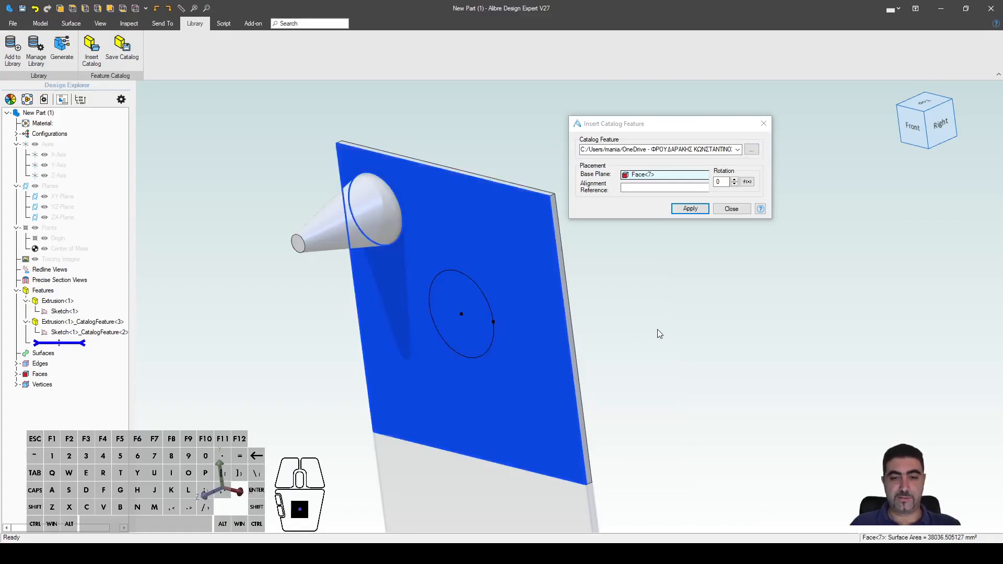
scroll(658, 330, "down", 1)
scroll(457, 310, "up", 2)
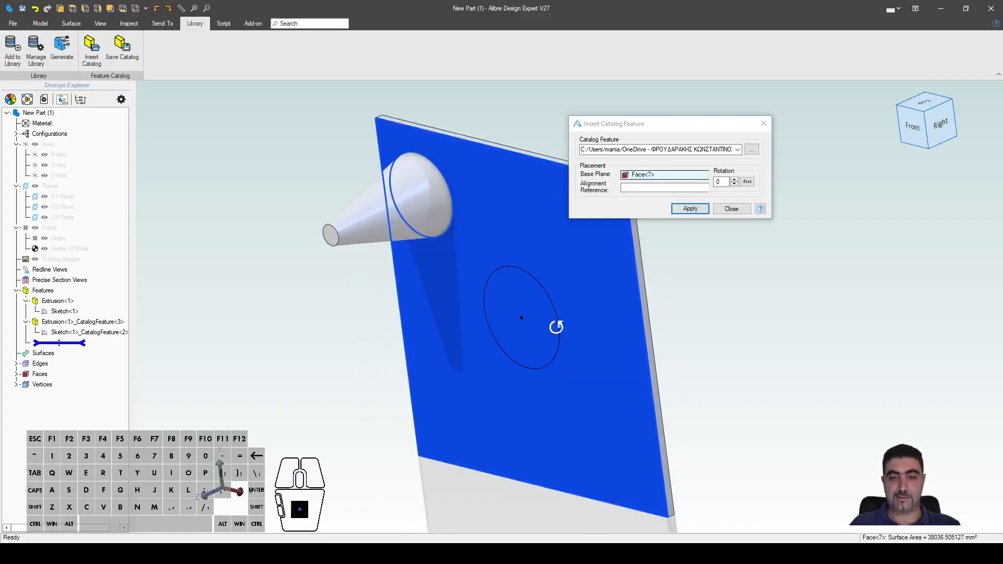
mouse_move(519, 319)
left_mouse_down()
mouse_move(545, 312)
mouse_move(573, 284)
mouse_move(566, 242)
left_mouse_up()
scroll(455, 365, "down", 3)
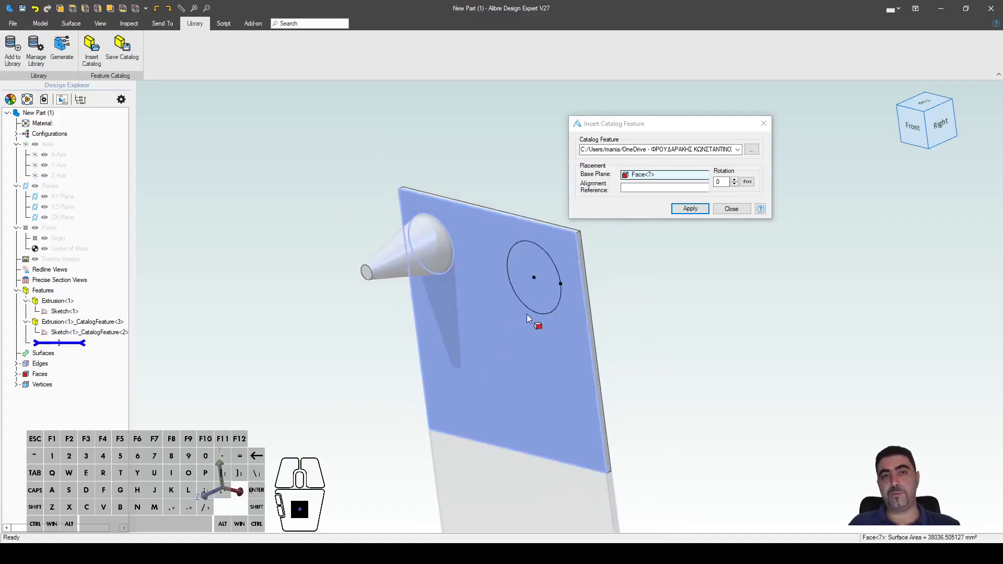
scroll(526, 314, "up", 1)
left_click(689, 208)
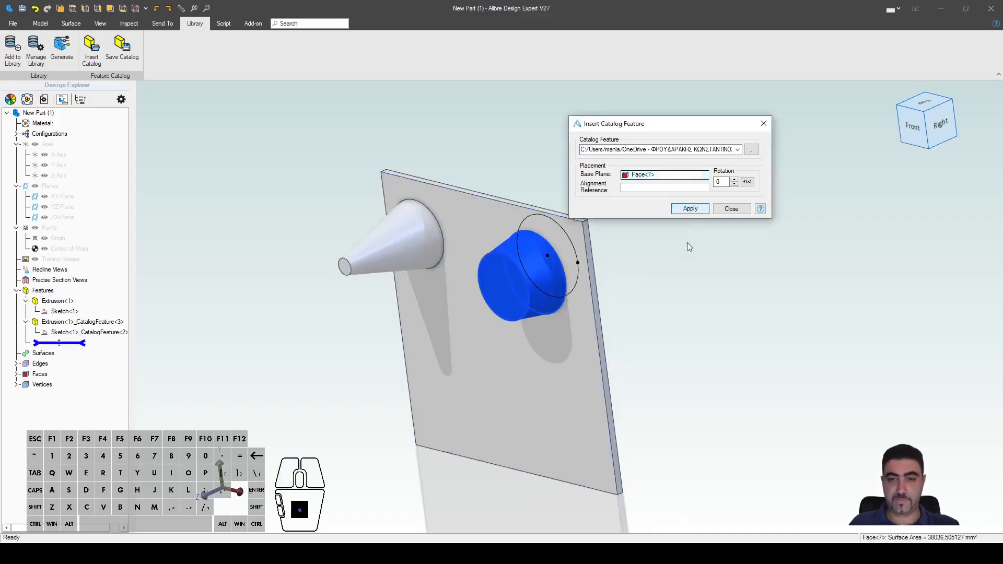
left_click(731, 209)
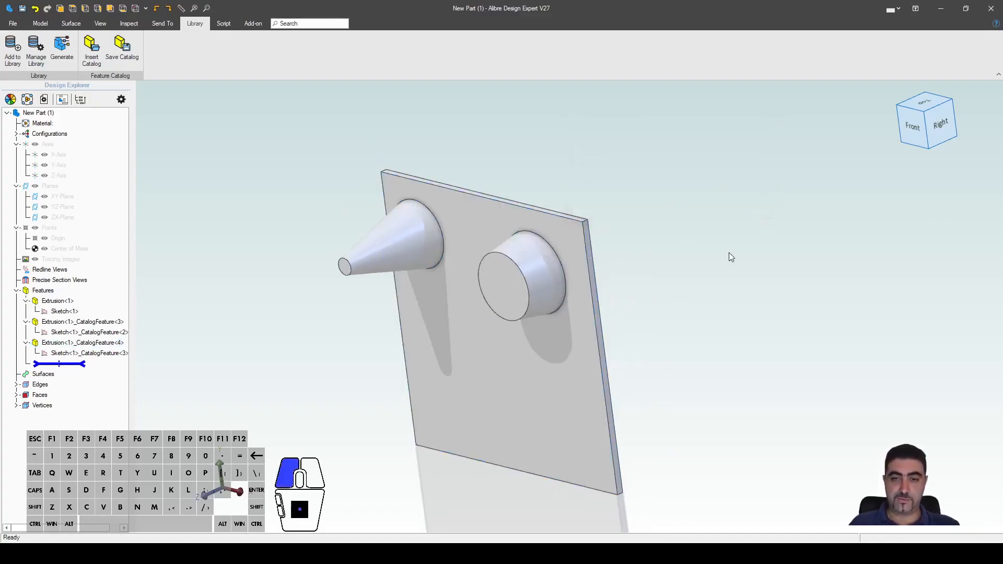
Step: Edit the second feature's sketch, drag the 60 mm circle lower and reposition its diameter label
right_click(102, 355)
left_click(123, 361)
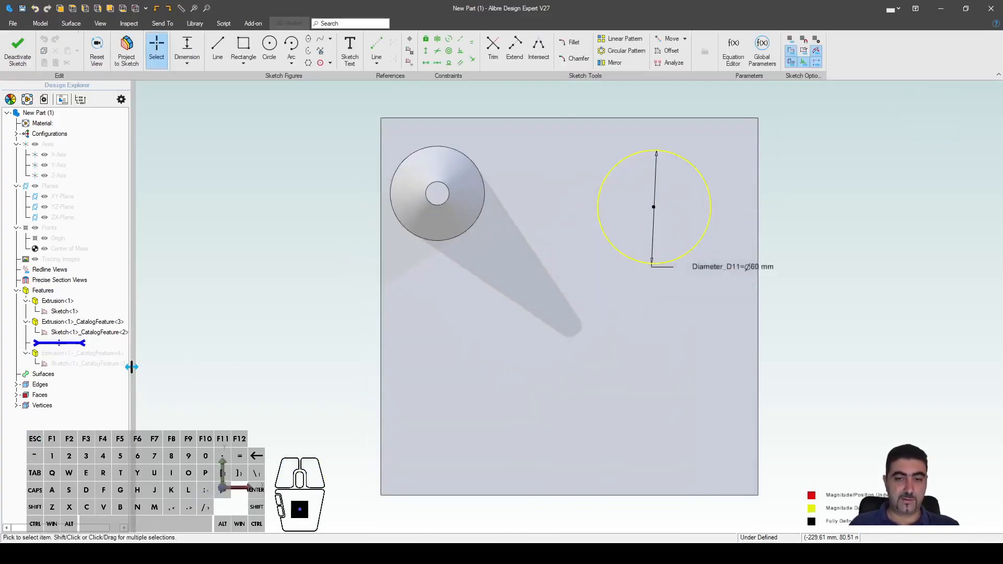
mouse_move(646, 222)
left_mouse_down()
mouse_move(615, 282)
mouse_move(508, 331)
left_mouse_up()
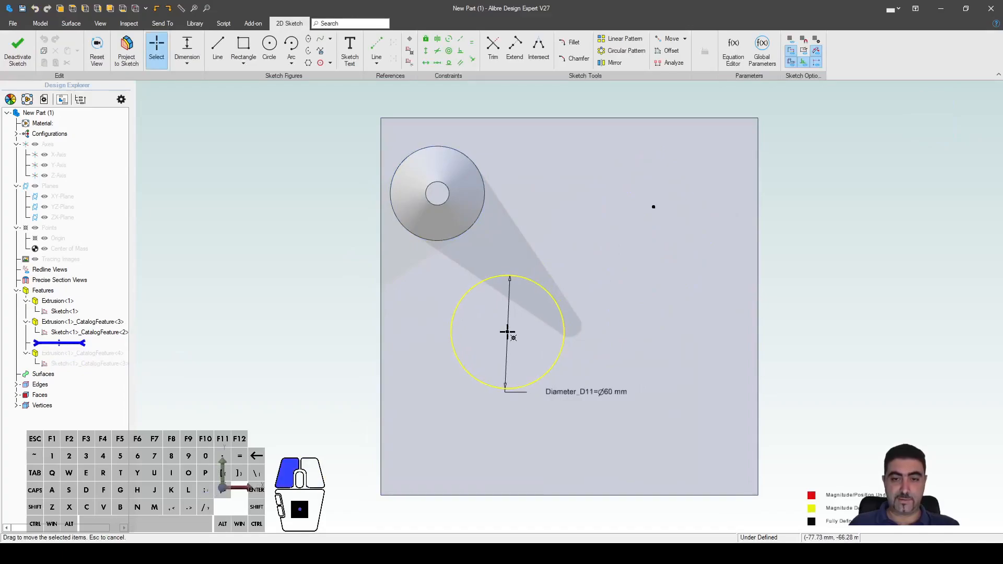
scroll(381, 331, "down", 2)
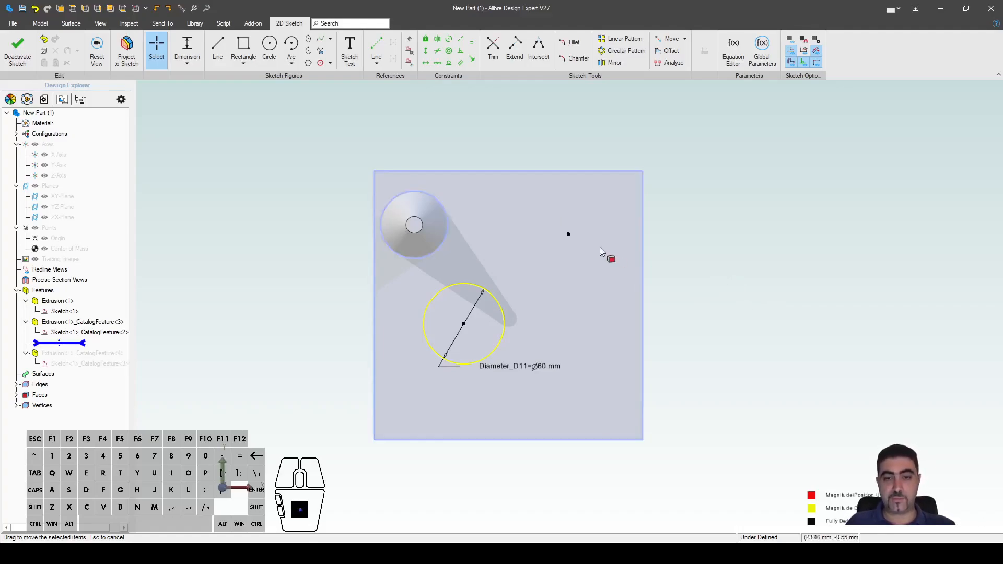
middle_click_drag(705, 305, 675, 339)
left_click_drag(543, 364, 606, 292)
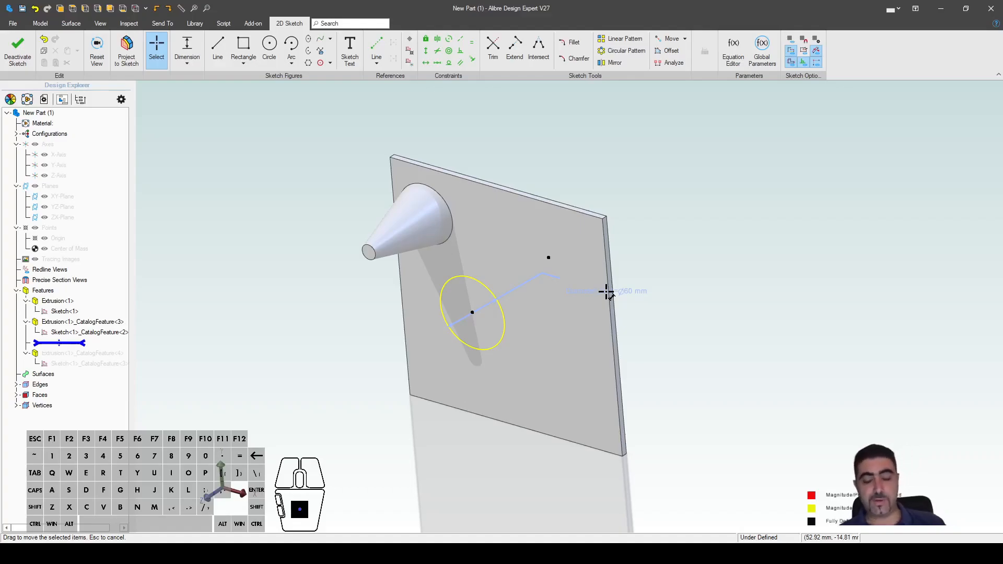
left_click_drag(606, 293, 603, 294)
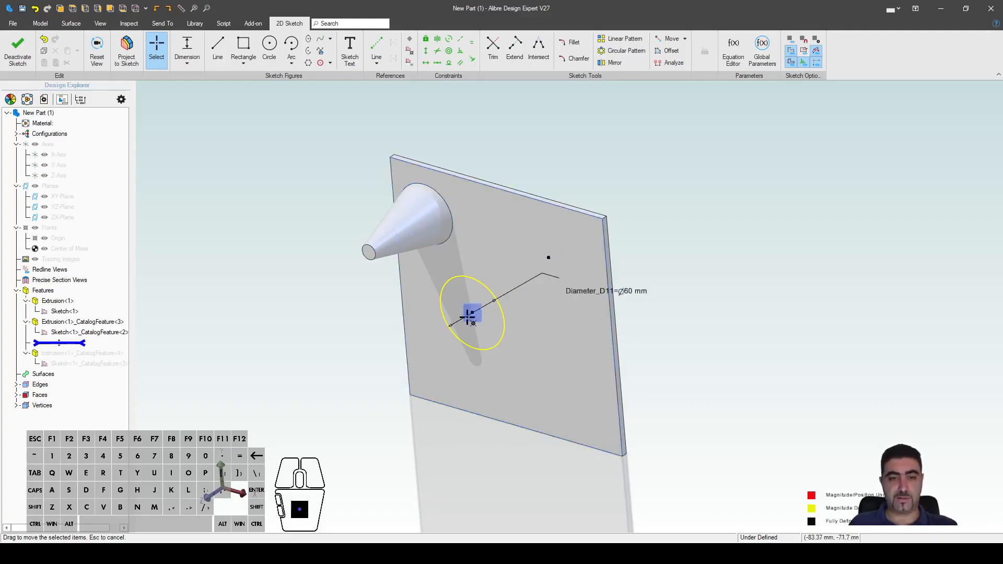
key("Escape")
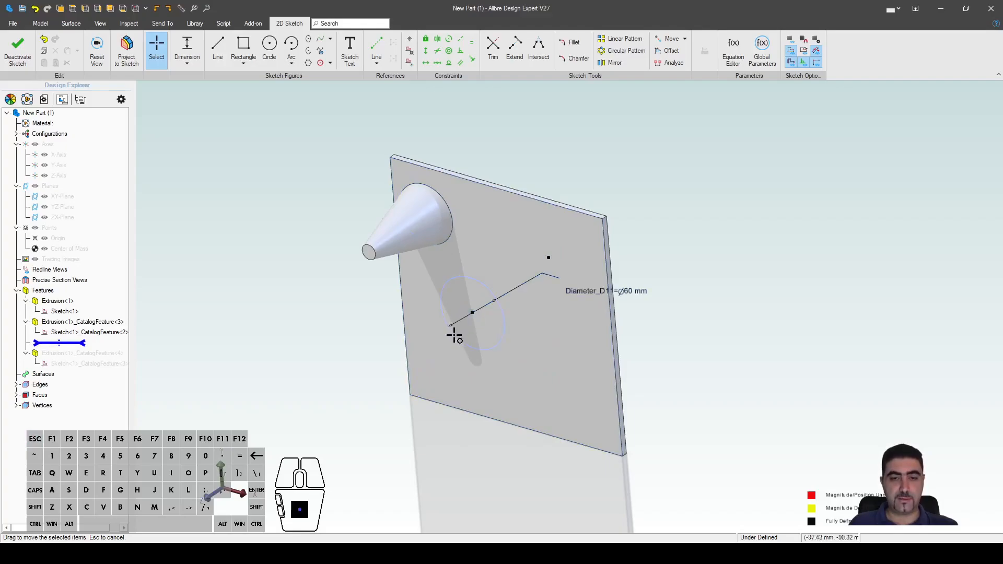
Step: Dimension the 60 mm circle centre 80 mm from the bottom edge and 60 mm from the left edge
key("d")
left_click(468, 317)
left_click(466, 410)
left_click(409, 468)
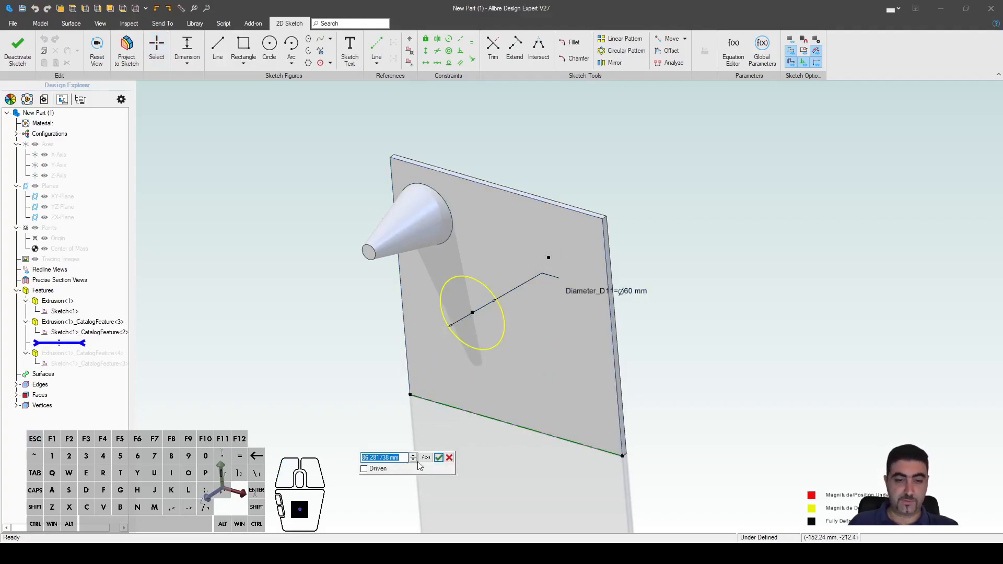
type("80")
key("Return")
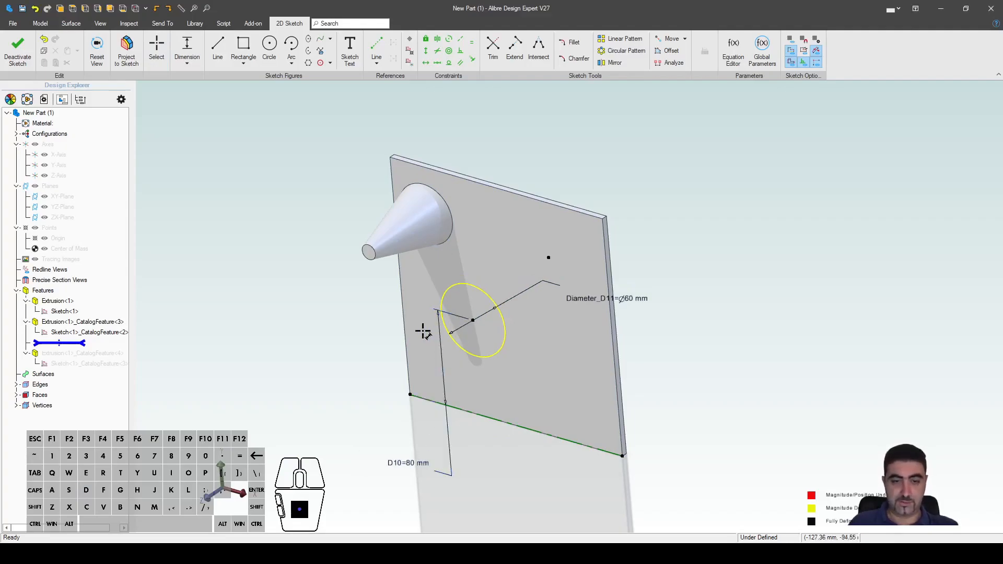
left_click(405, 337)
left_click(472, 320)
left_click(331, 347)
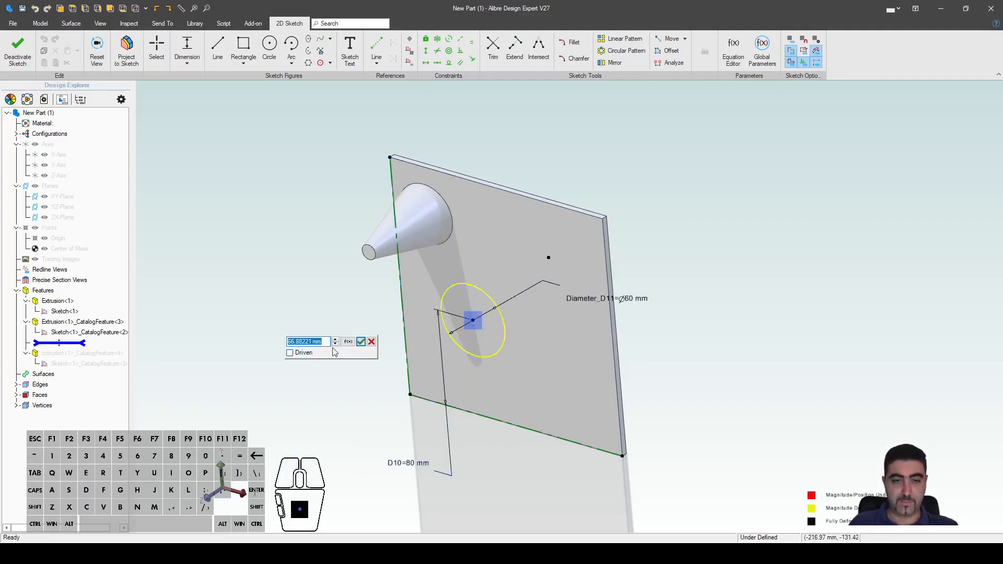
type("60")
key("Return")
key("Escape")
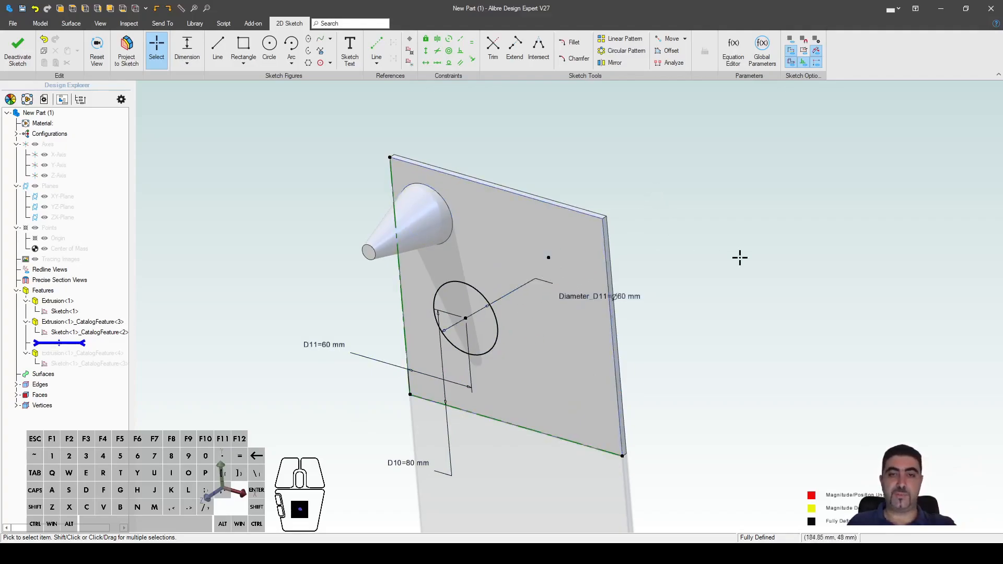
key("Escape")
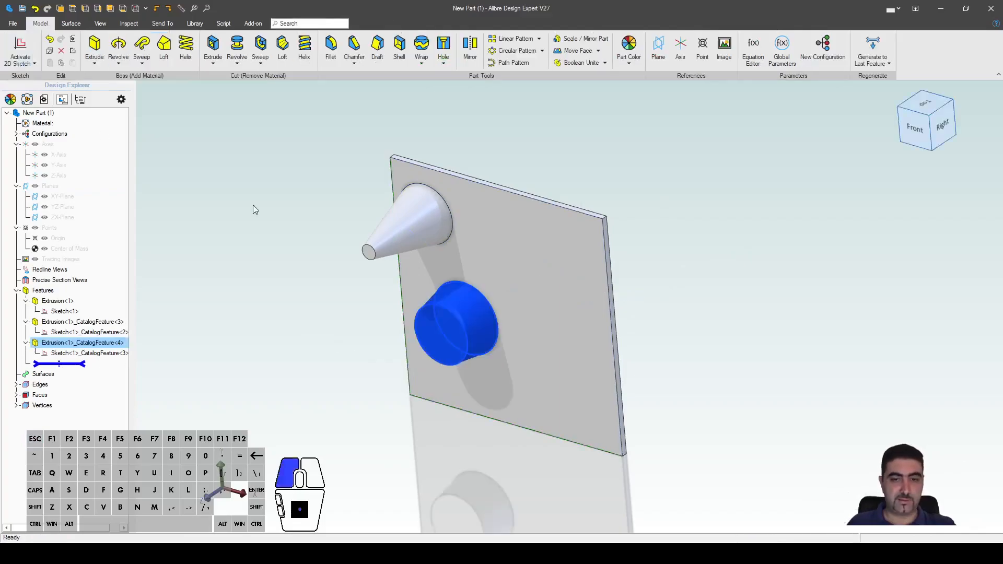
left_click(586, 366)
key("s")
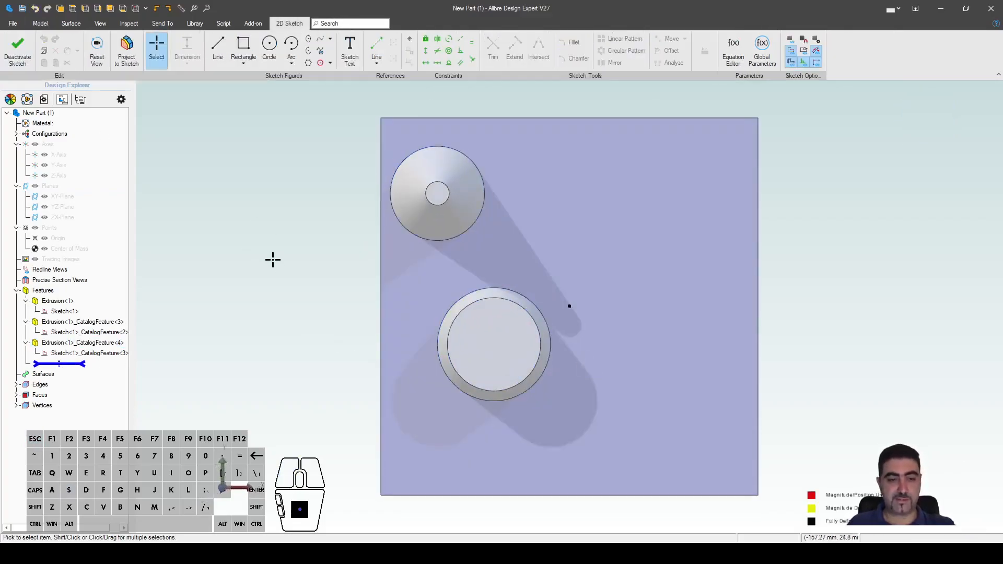
scroll(399, 292, "down", 3)
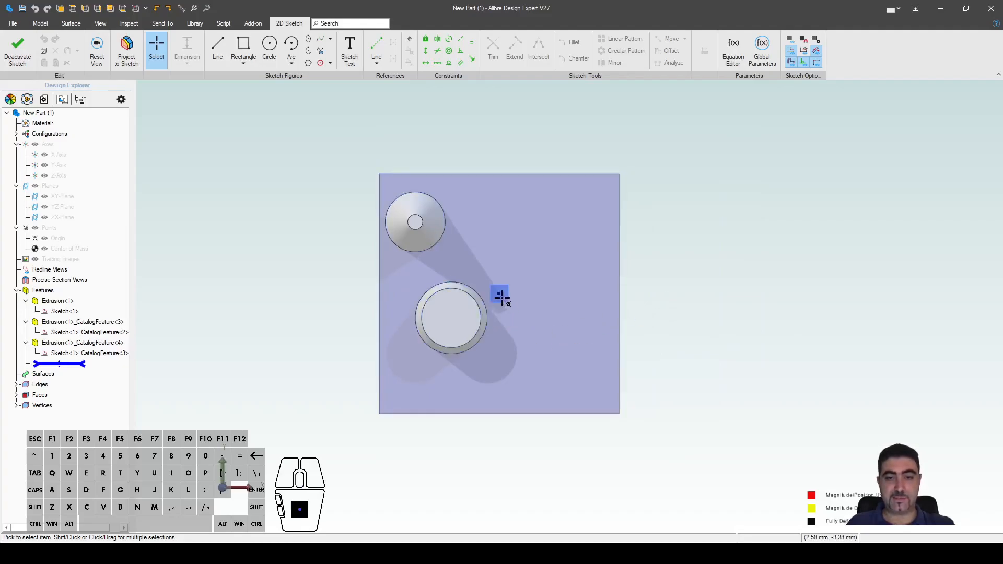
scroll(497, 292, "up", 3)
scroll(498, 292, "down", 3)
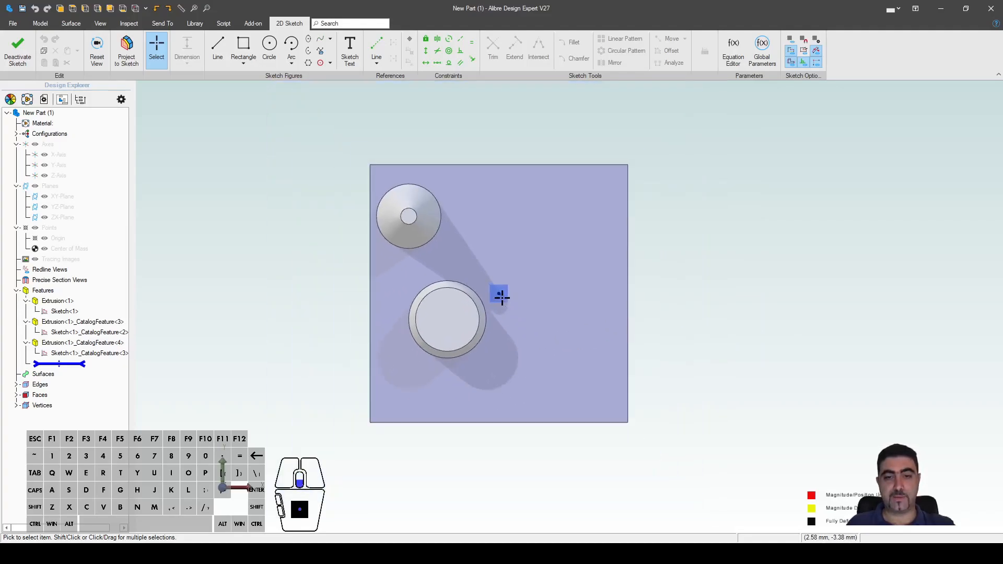
middle_click_drag(708, 336, 699, 358)
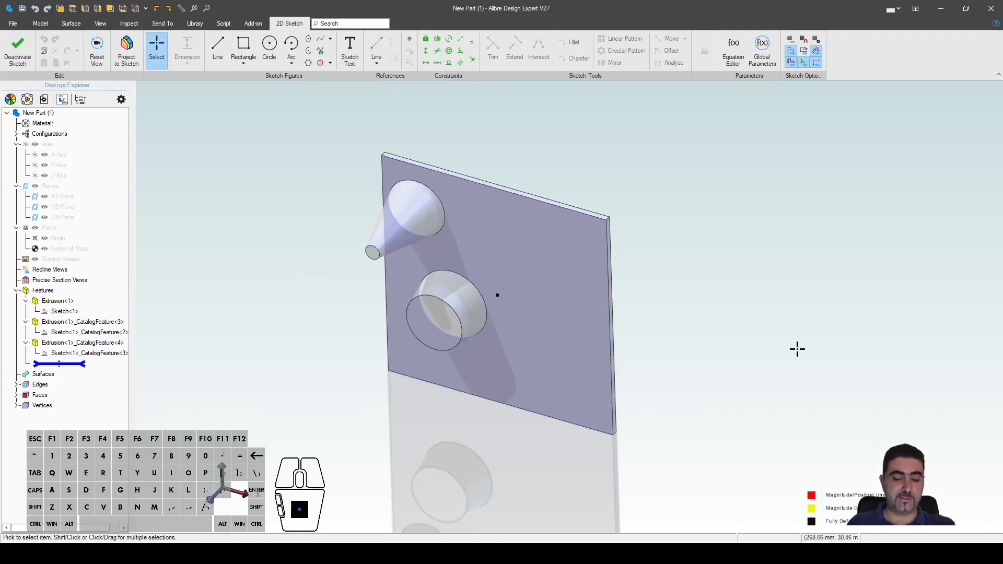
key("Escape")
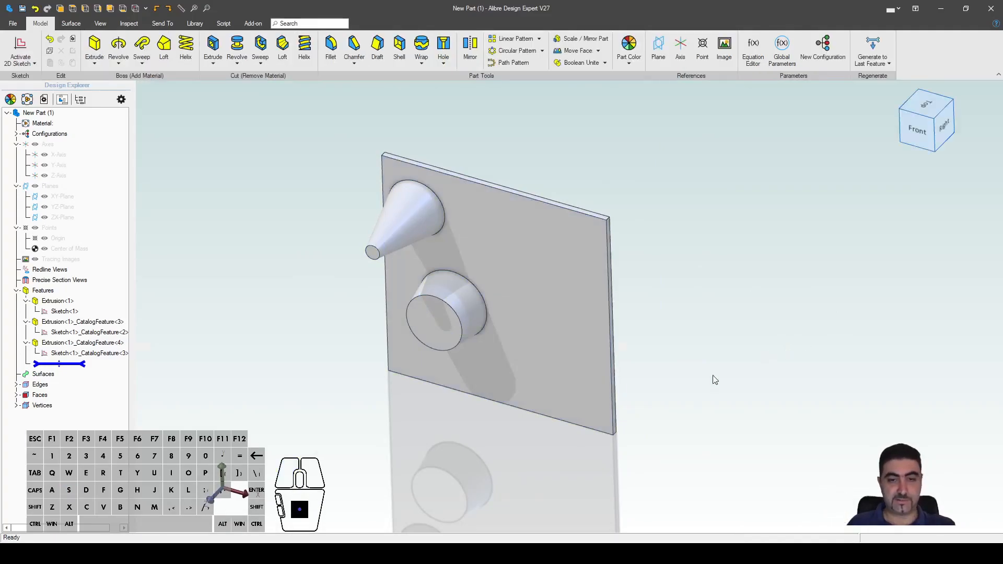
Step: Orbit for a final look at the two-cone plate, then close New Part (1)
middle_click_drag(484, 317, 467, 323)
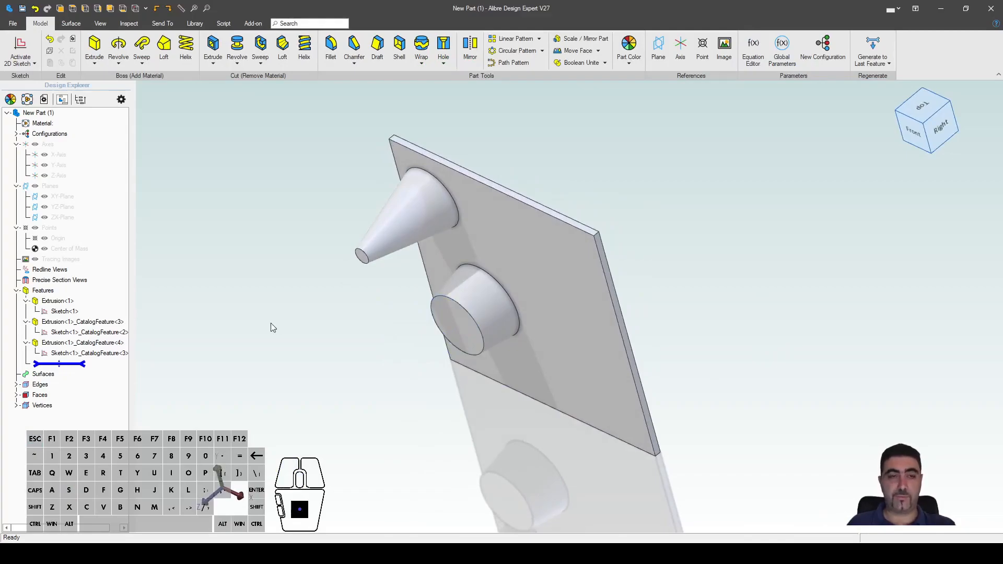
middle_click_drag(329, 306, 359, 292)
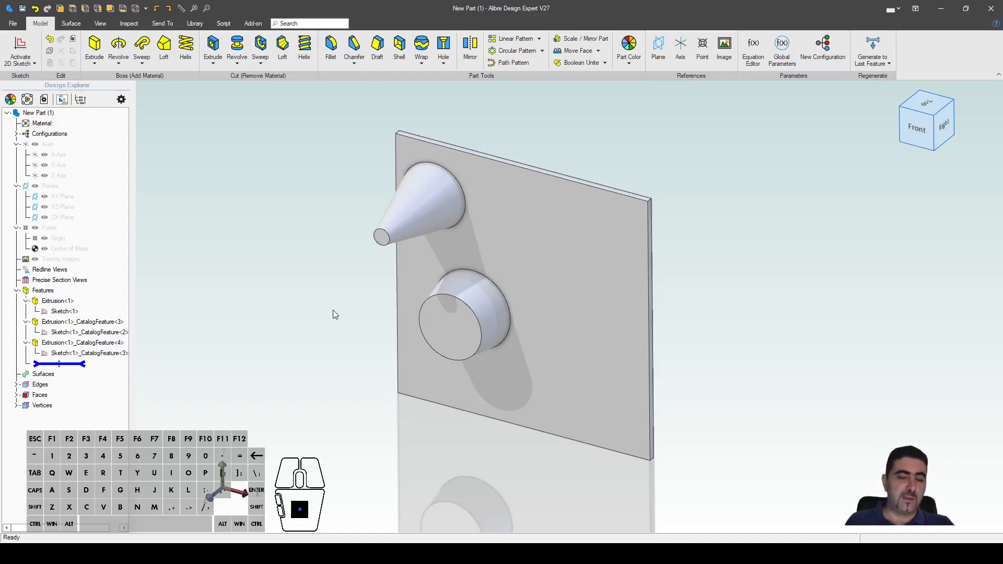
left_click(296, 284)
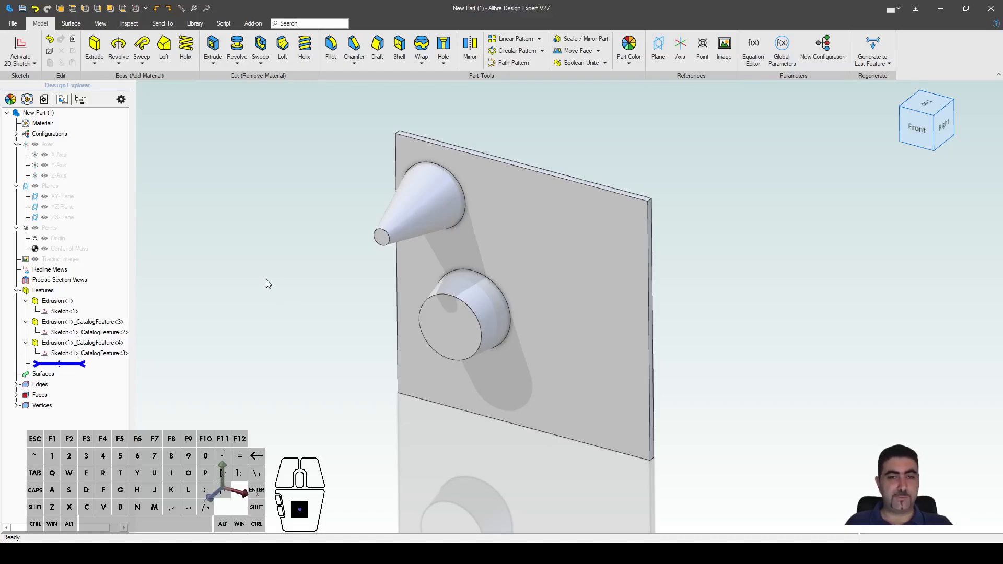
left_click(990, 9)
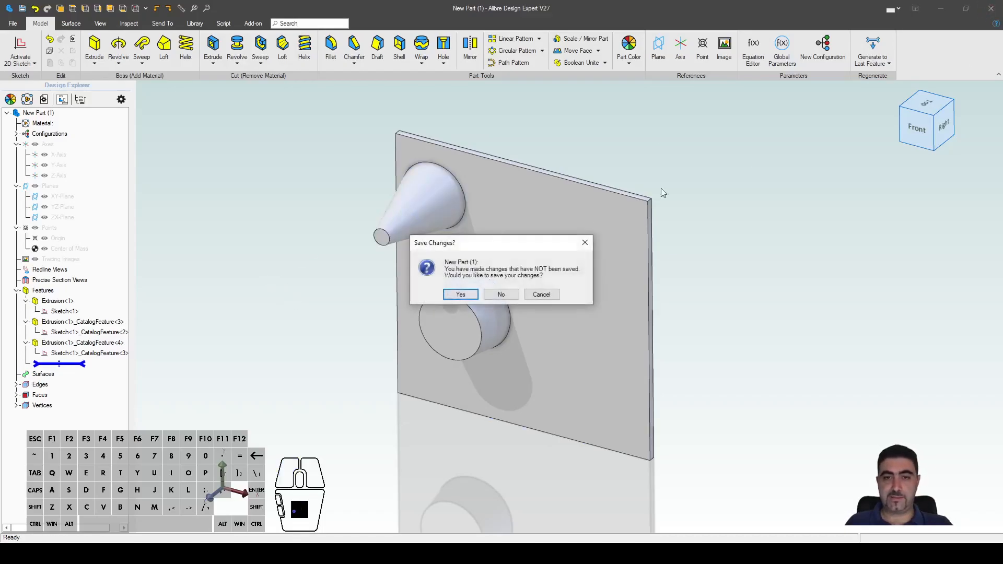
Step: Discard New Part (1) without saving and insert the saved catalog feature on the new part's XY-Plane
left_click(501, 295)
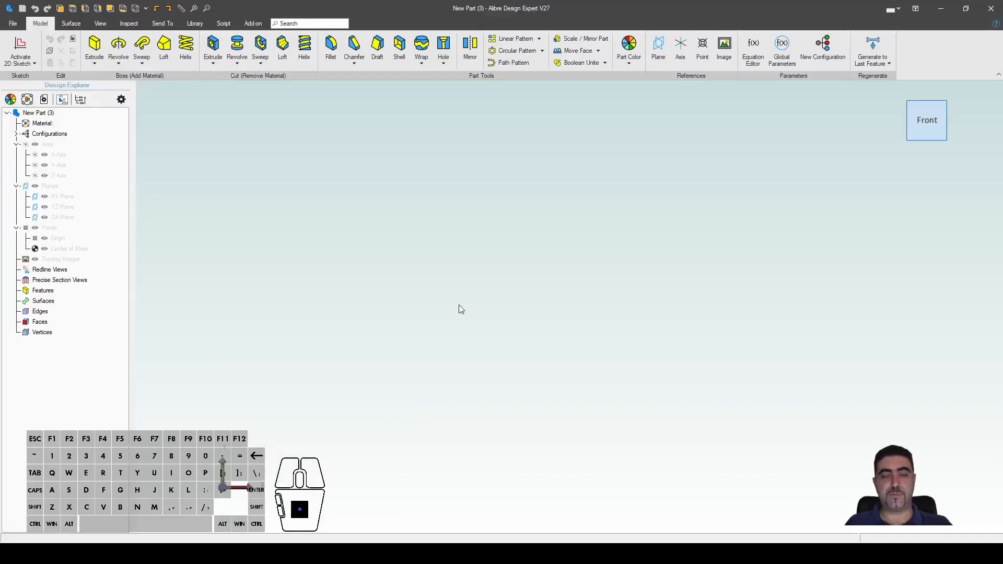
left_click(192, 23)
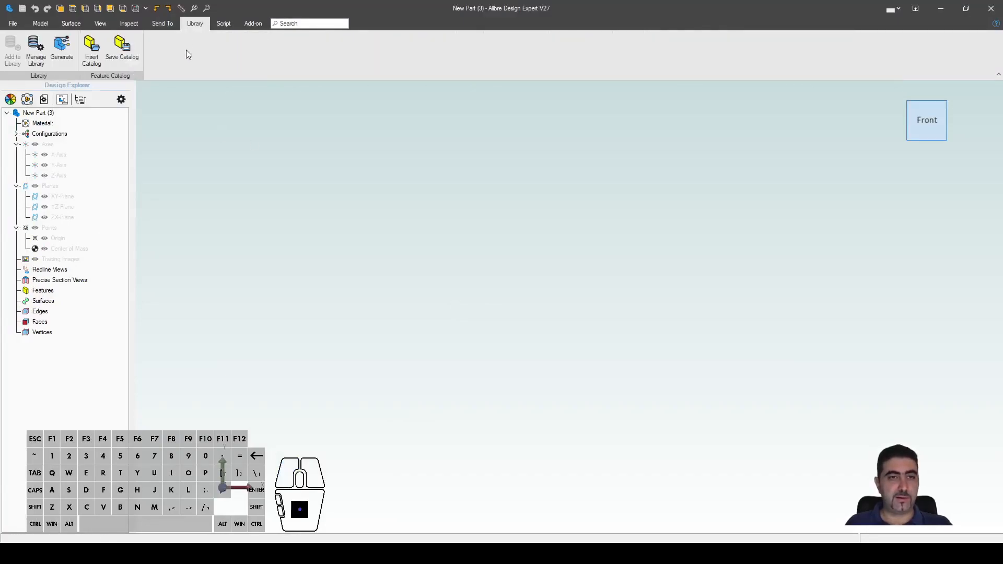
left_click(94, 54)
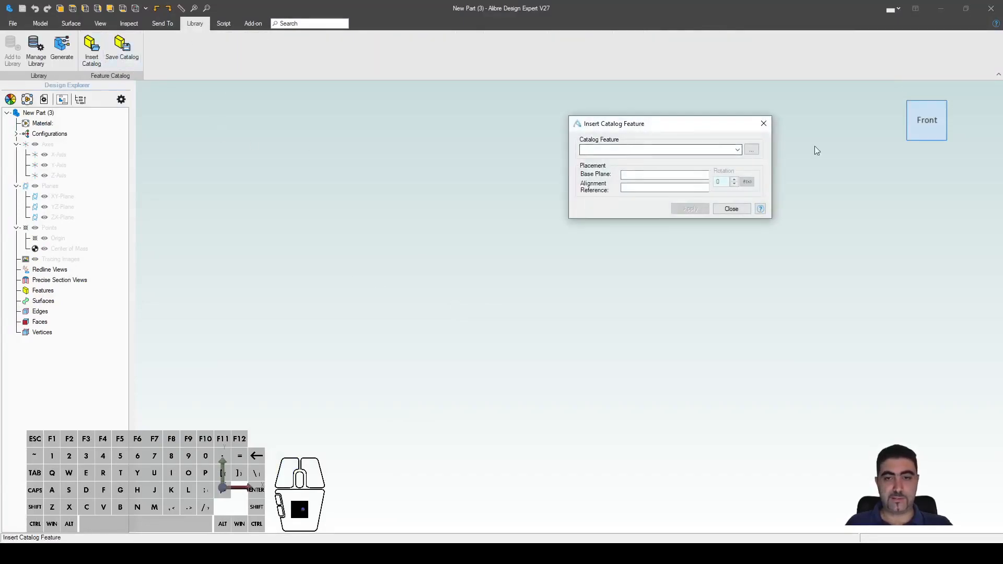
left_click(751, 150)
double_click(372, 221)
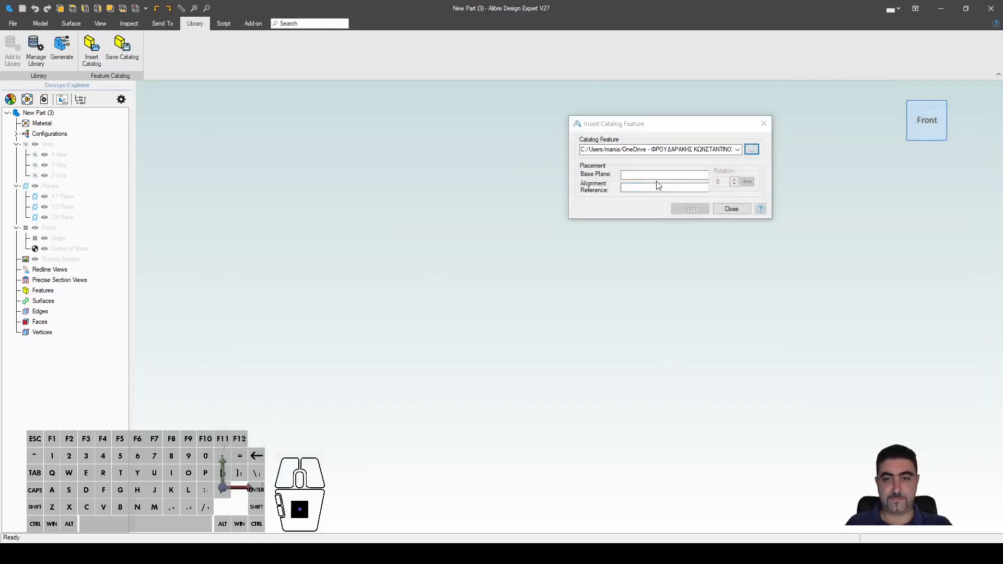
left_click(79, 196)
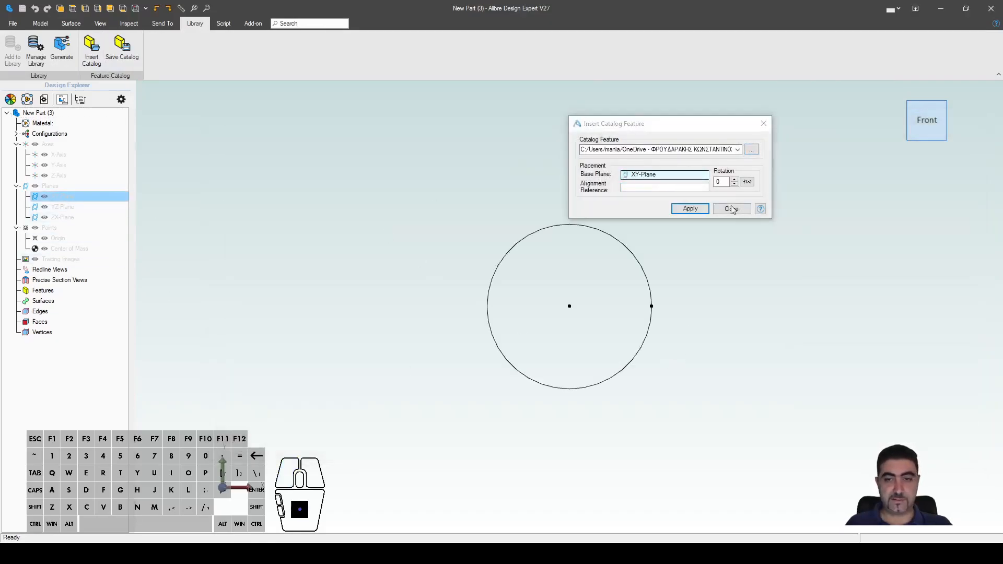
left_click(691, 208)
middle_click_drag(723, 352, 707, 324)
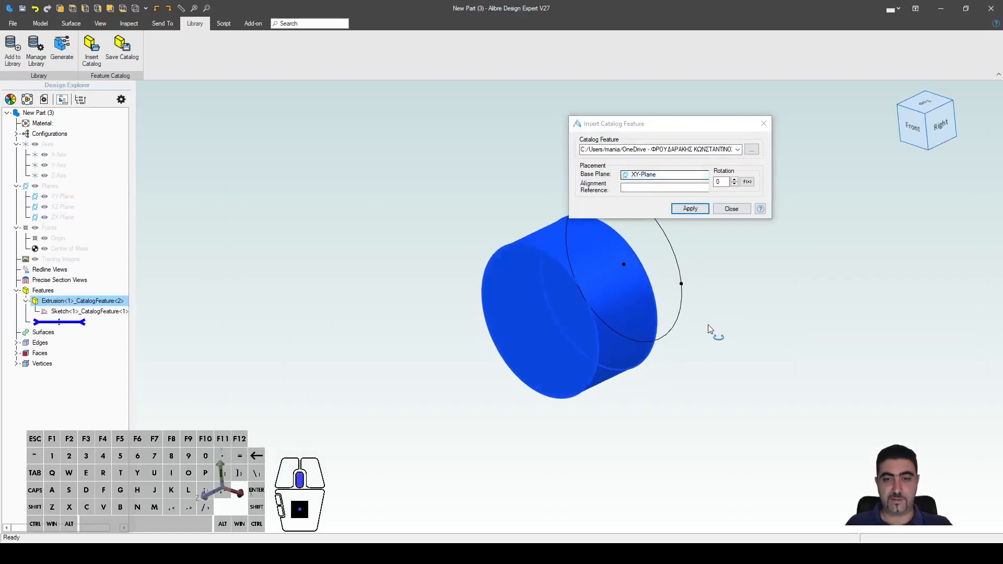
scroll(419, 236, "down", 2)
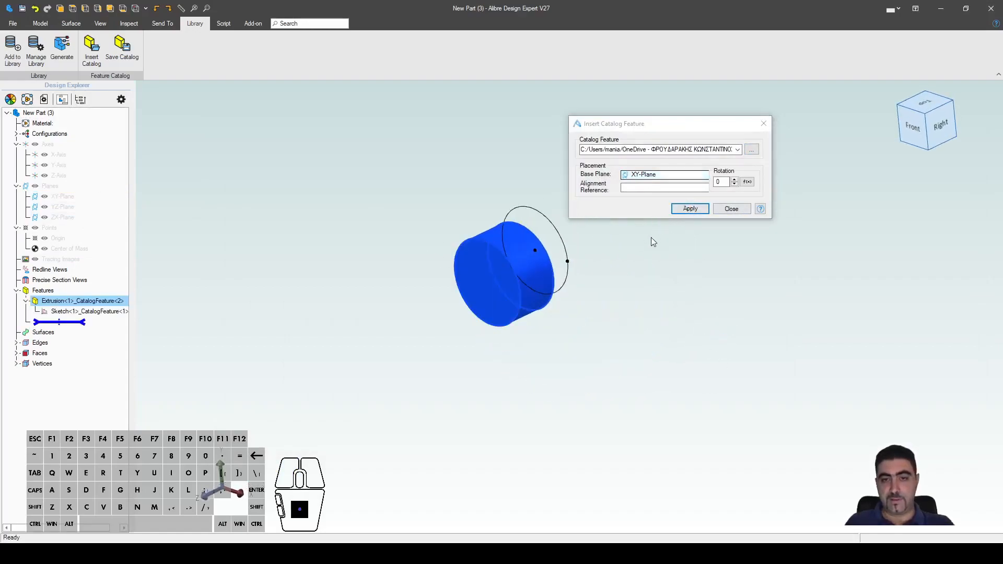
Step: Stack three more copies of the catalog feature onto successive end faces of the cylinder
left_click(649, 185)
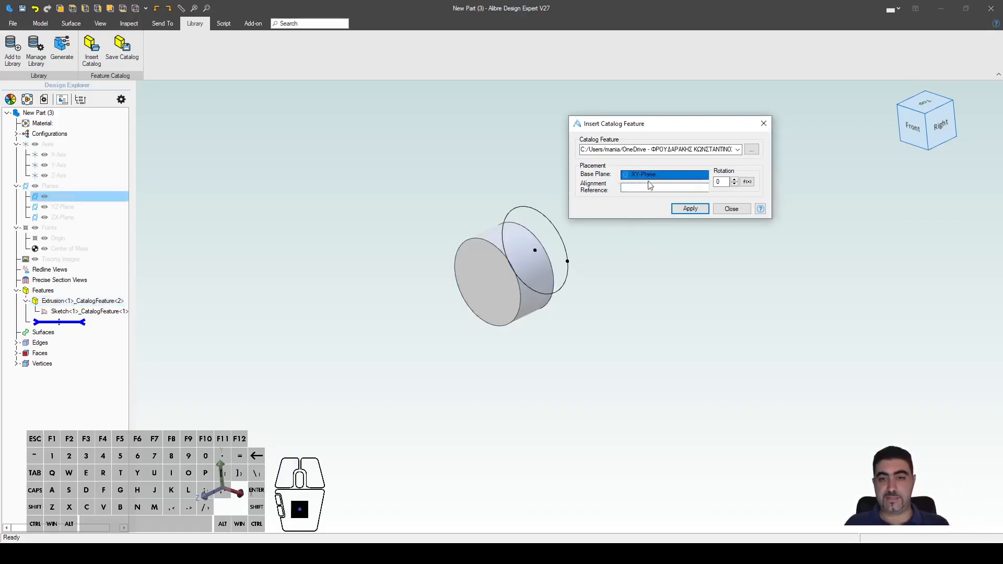
left_click(478, 294)
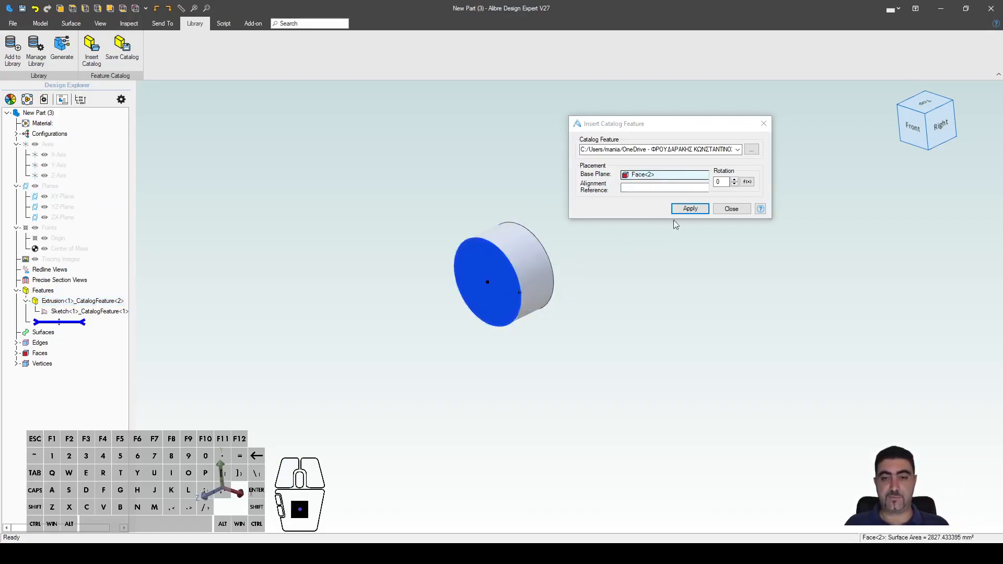
left_click(689, 208)
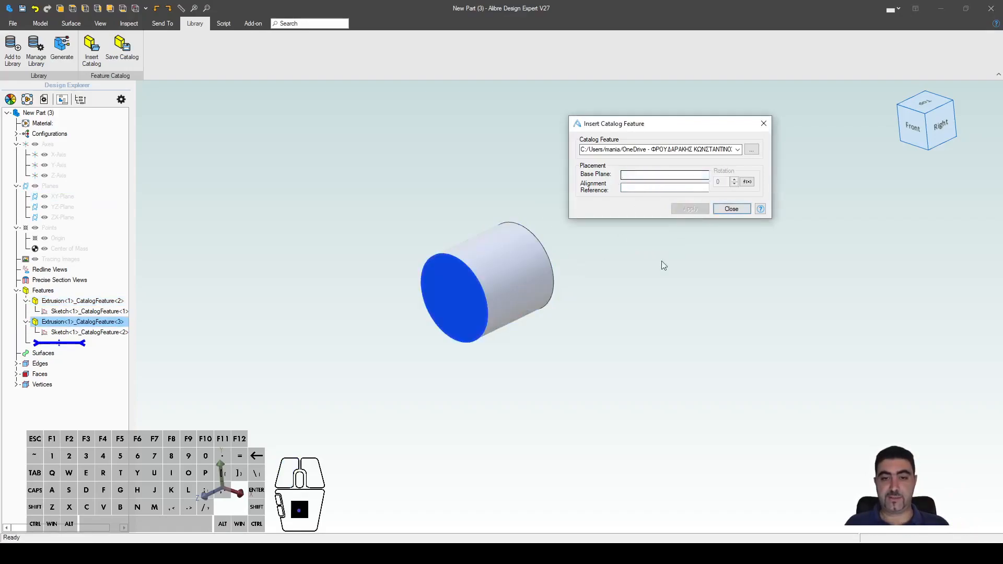
left_click(455, 295)
left_click(679, 209)
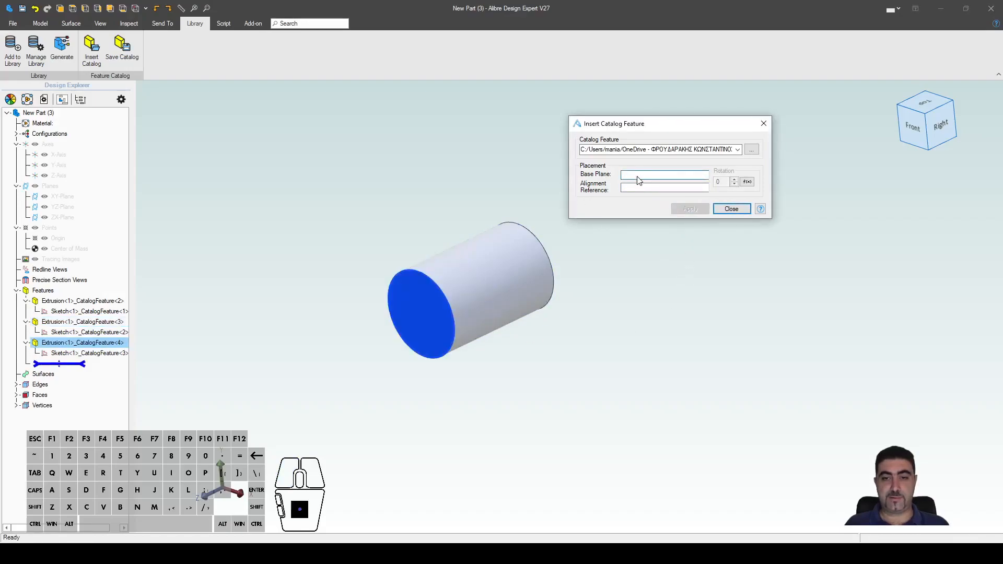
left_click(434, 293)
left_click(688, 208)
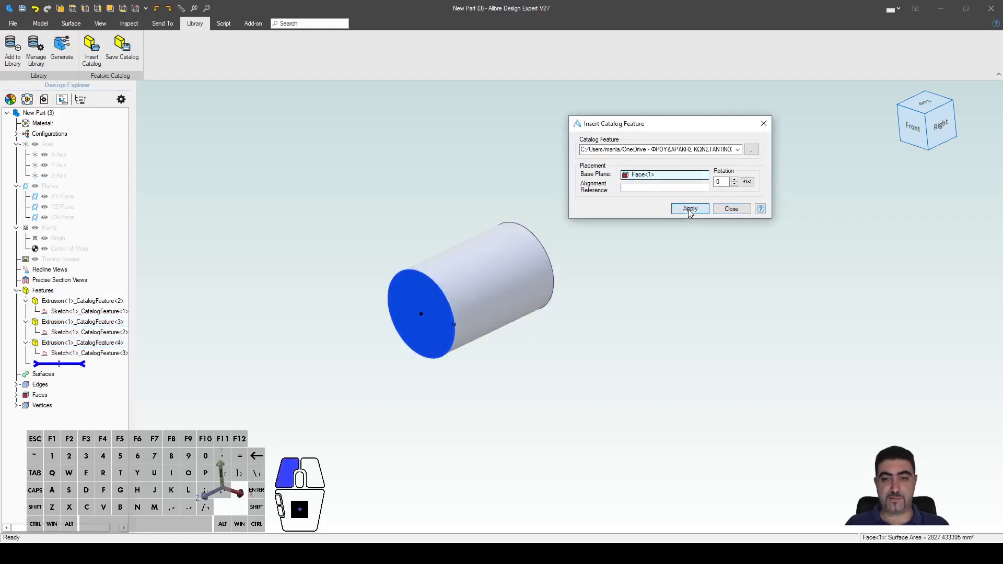
left_click(731, 208)
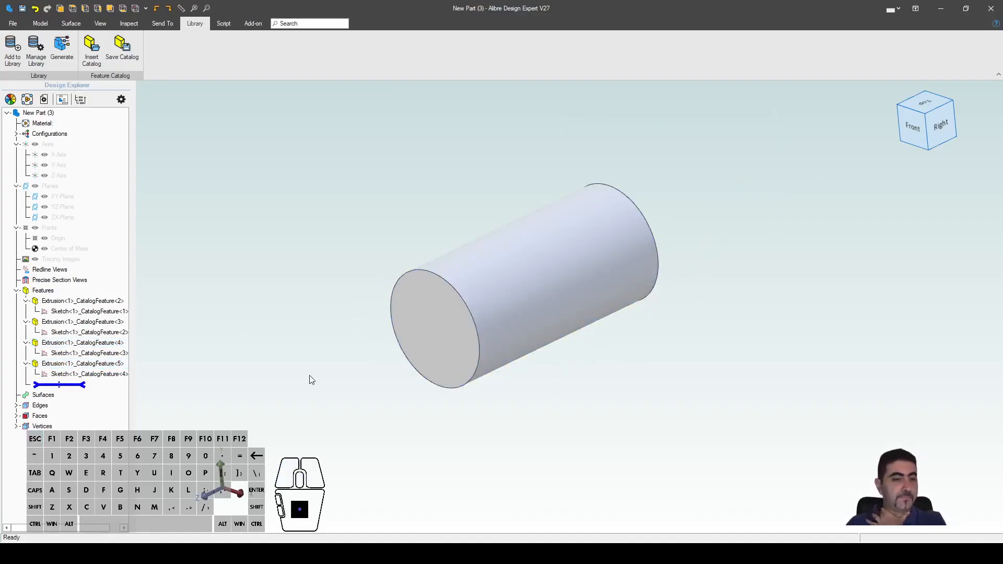
Step: Select the four catalog extrusion features in the design tree, then deselect and pan the cylinder
left_click(95, 303)
left_click(87, 321, "ctrl")
left_click(96, 343, "ctrl")
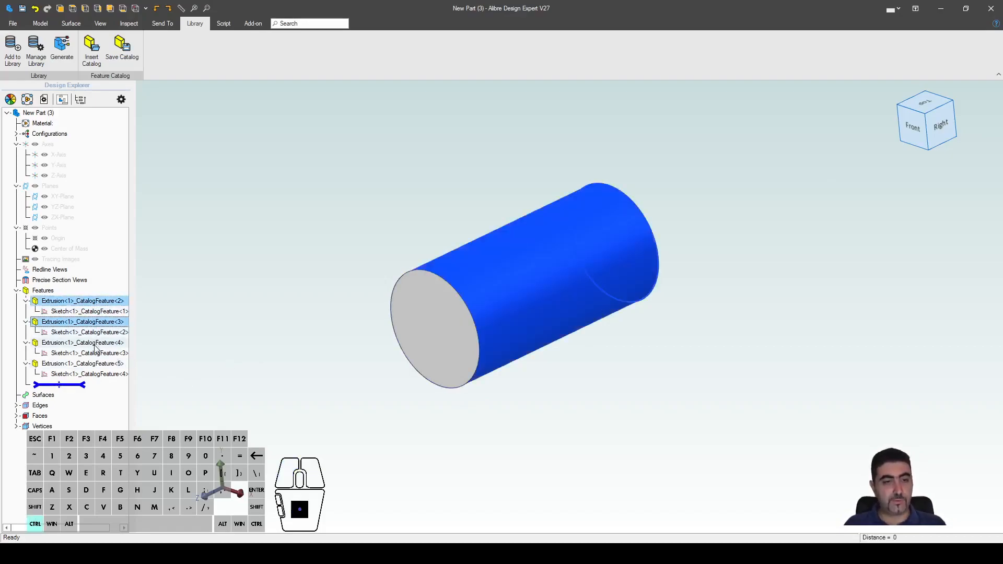
left_click(84, 363, "ctrl")
left_click(436, 446)
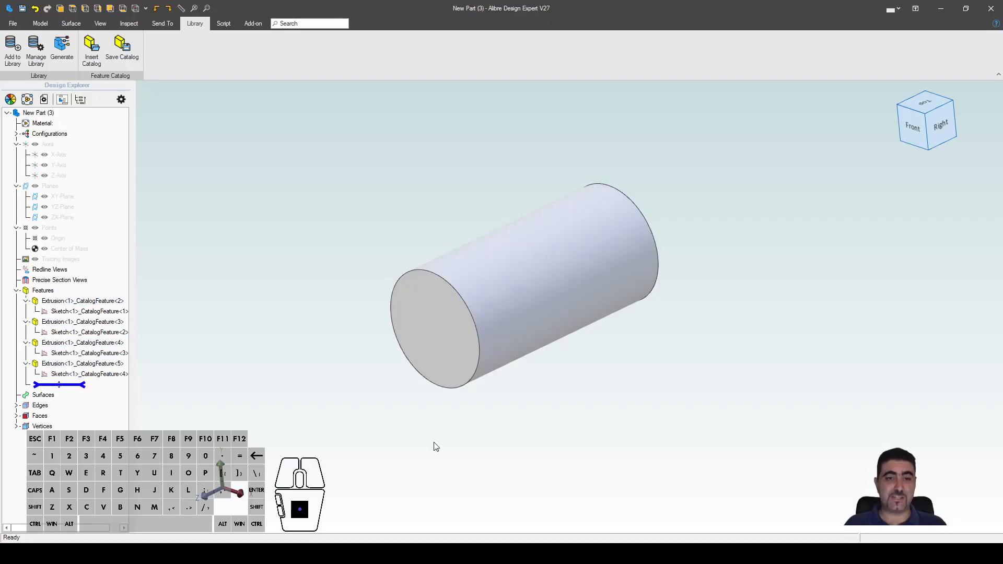
right_click_drag(765, 403, 355, 366)
Step: Open the Equation Editor, sort parameters by feature, and review the catalog extrusions
key("ctrl+e")
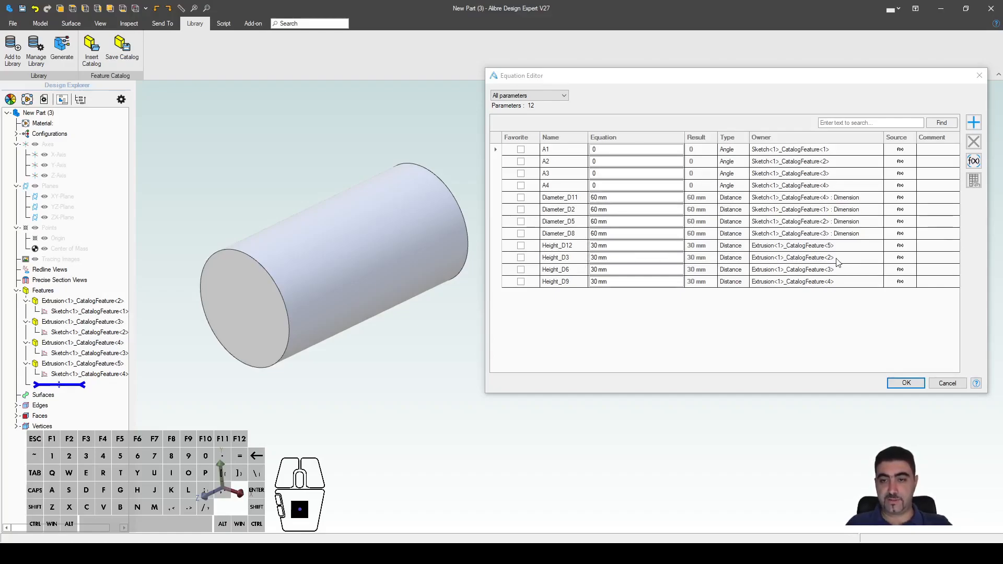
left_click(785, 139)
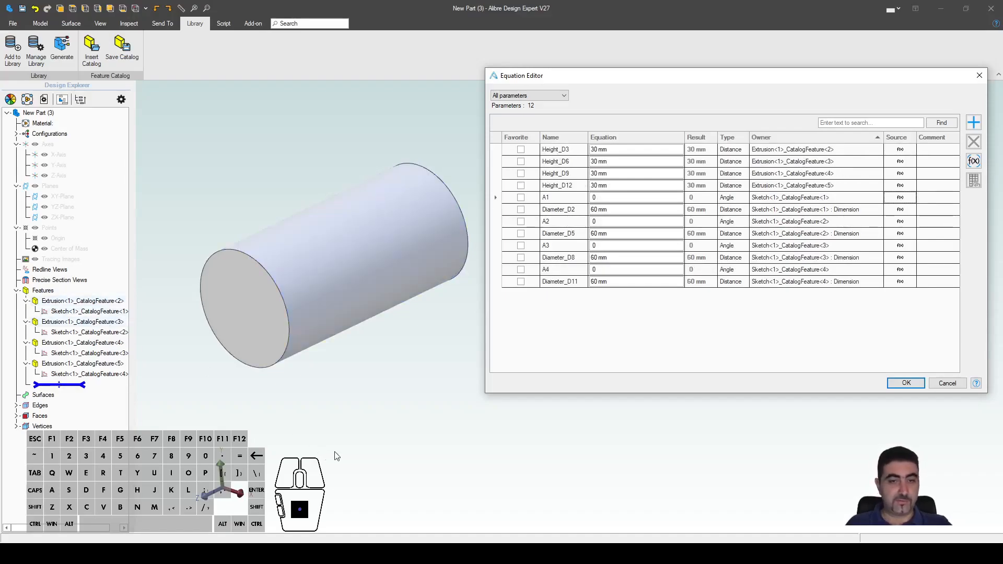
scroll(337, 446, "down", 2)
left_click(306, 308)
left_click(89, 321)
left_click(86, 333)
left_click(86, 344)
left_click(84, 364)
Step: Select the Sketch<1> circles of catalog features 1–4 and orbit to see them all
left_click(113, 313)
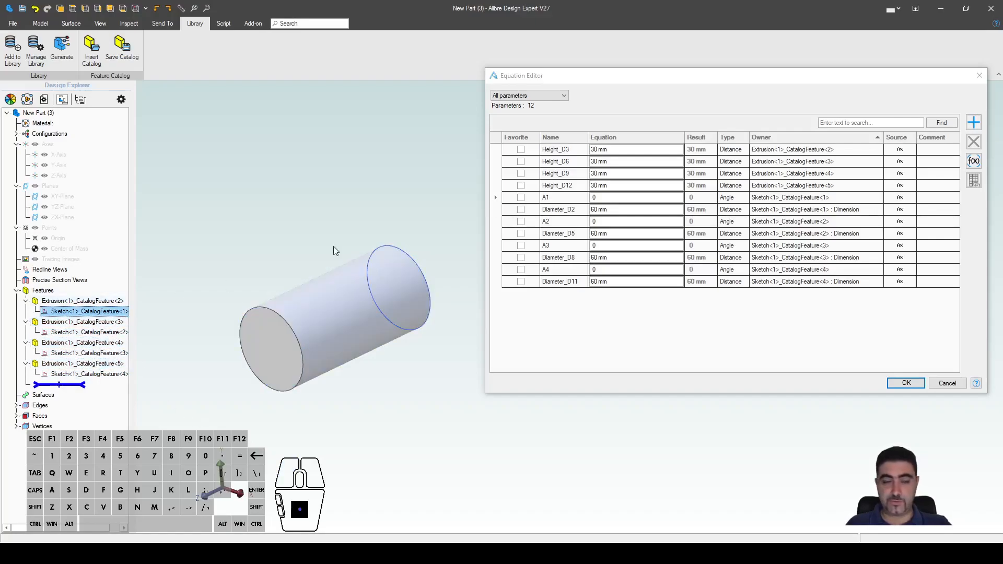
left_click(105, 335, "shift")
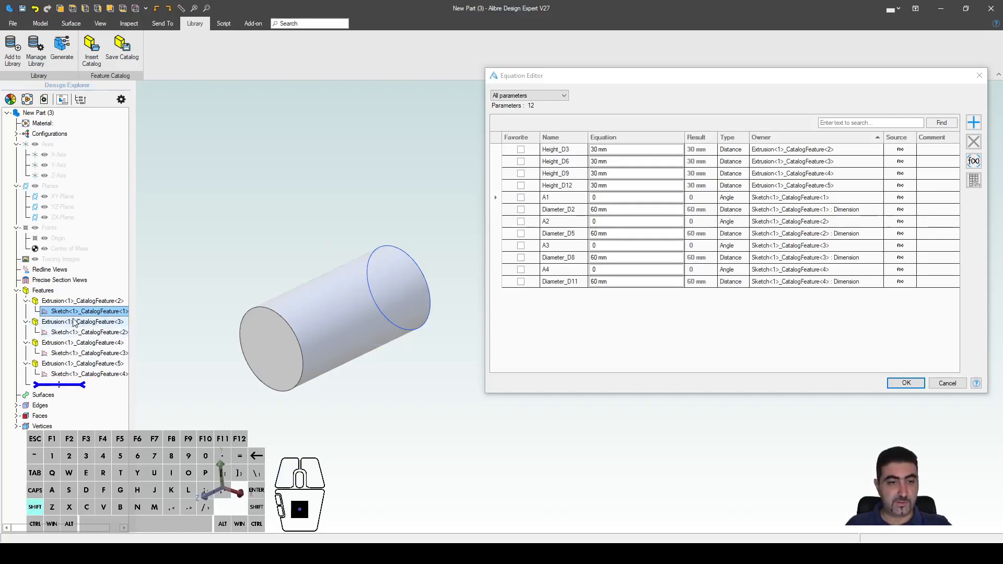
left_click(107, 333, "ctrl")
left_click(96, 355, "ctrl")
left_click(101, 374, "ctrl")
mouse_move(403, 438)
middle_mouse_down()
mouse_move(386, 436)
mouse_move(407, 433)
middle_mouse_up()
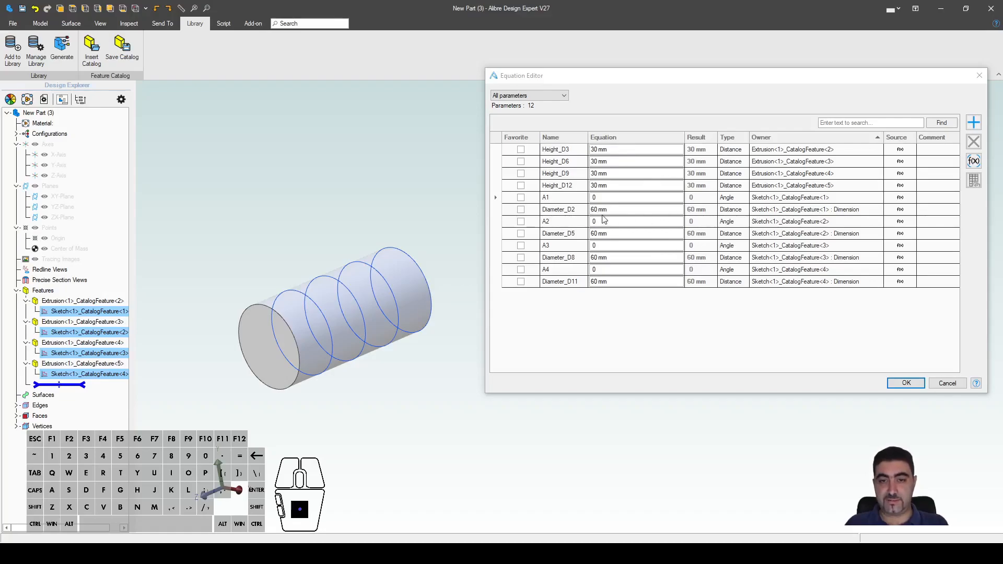
Step: Set Height_D3 to 100, Diameter_D2 to 2 and Height_D6 to 2
left_click(623, 151)
type("100")
left_click(618, 209)
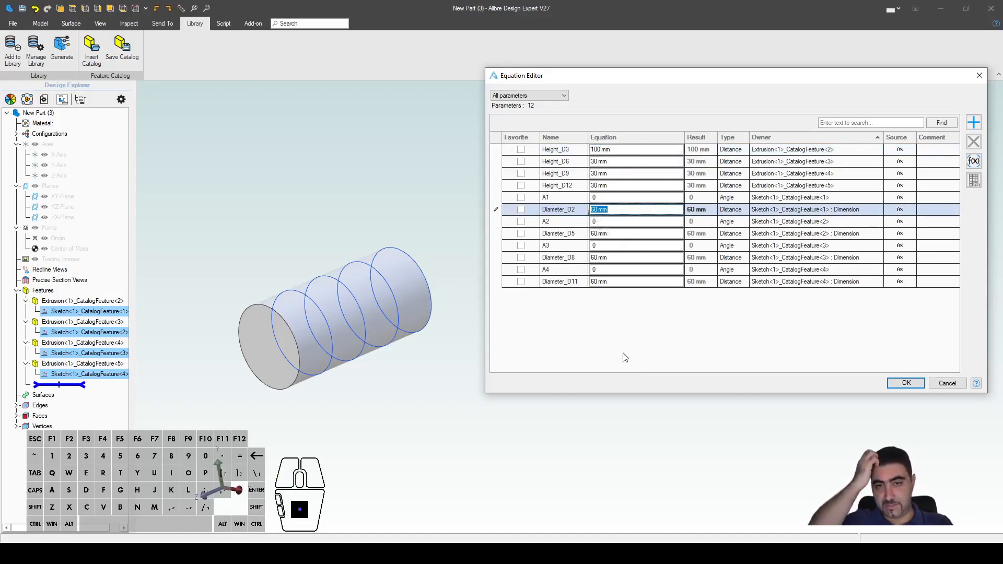
type("20")
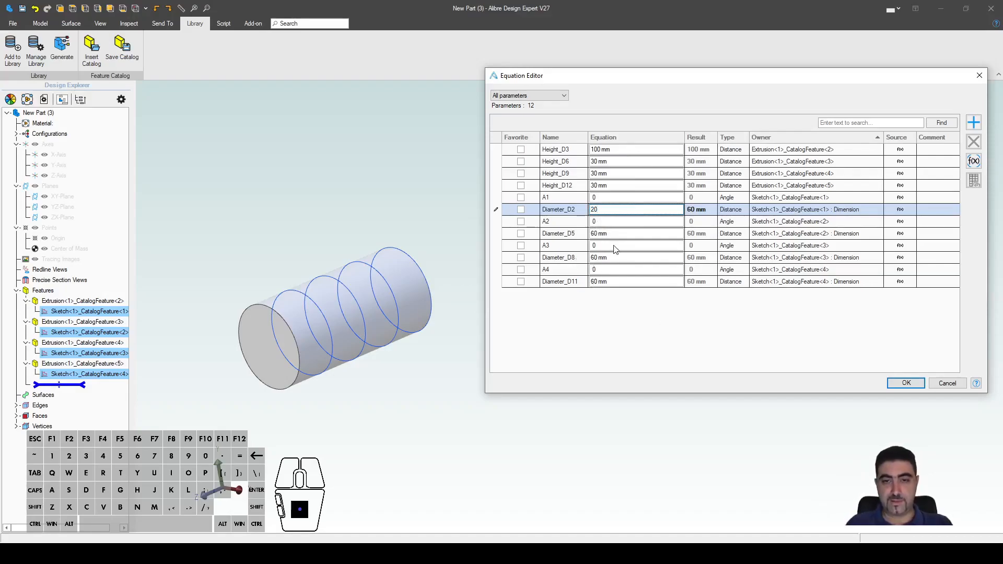
left_click(615, 165)
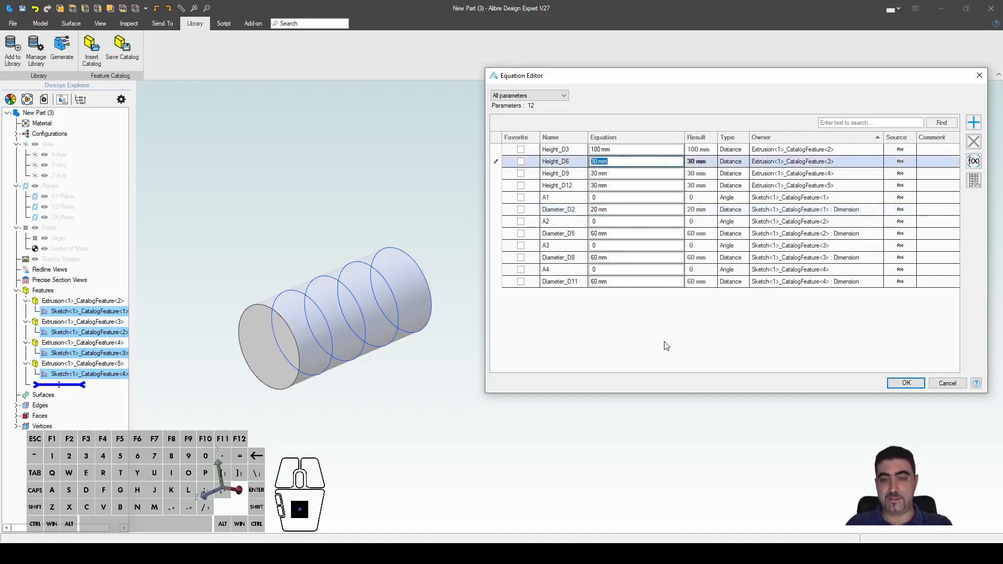
type("12")
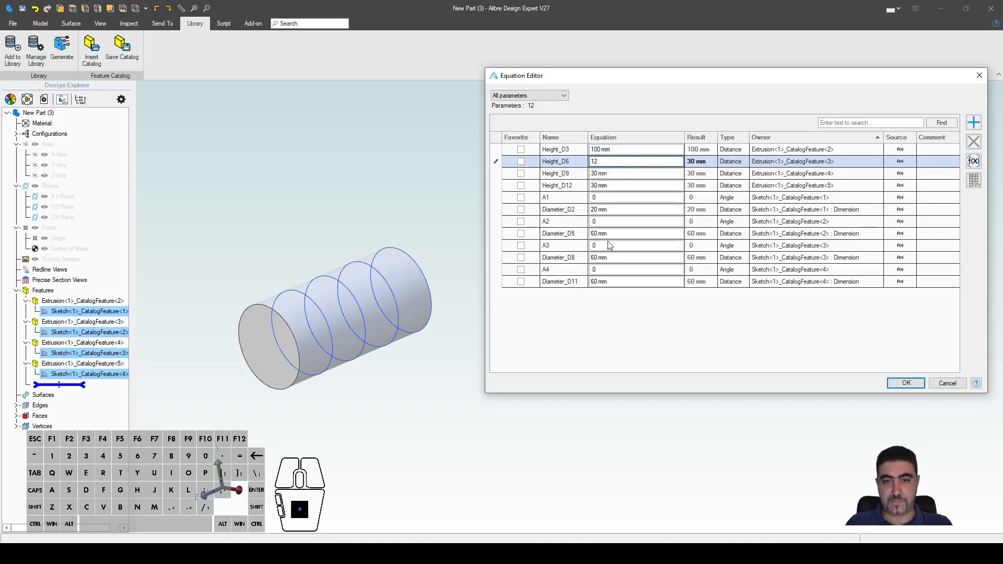
double_click(596, 163)
type("2")
Step: Set Diameter_D5 to 3, Diameter_D8 to 31, Height_D9 to 5 and Diameter_D11 to 20
double_click(601, 234)
type("30")
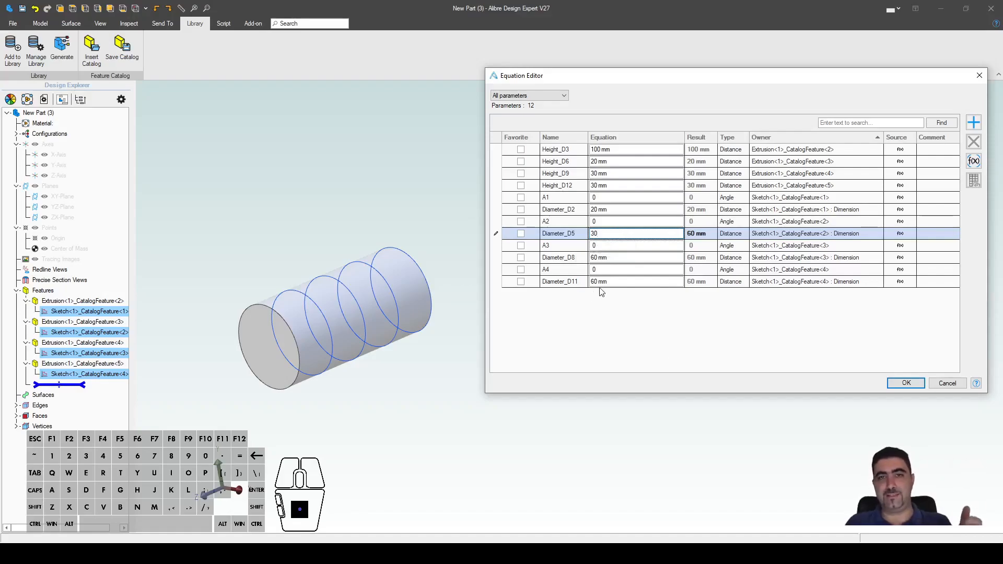
left_click(625, 258)
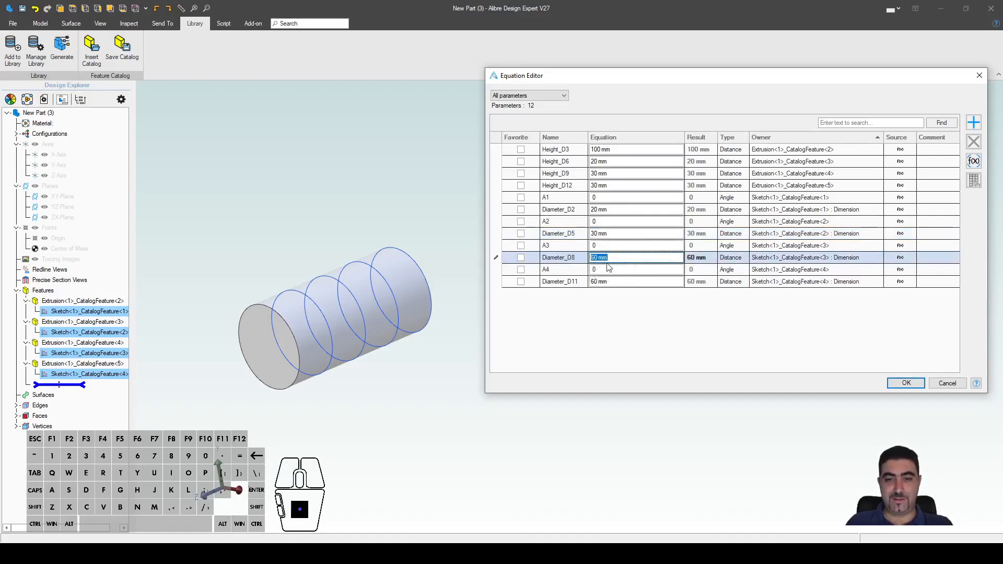
type("31")
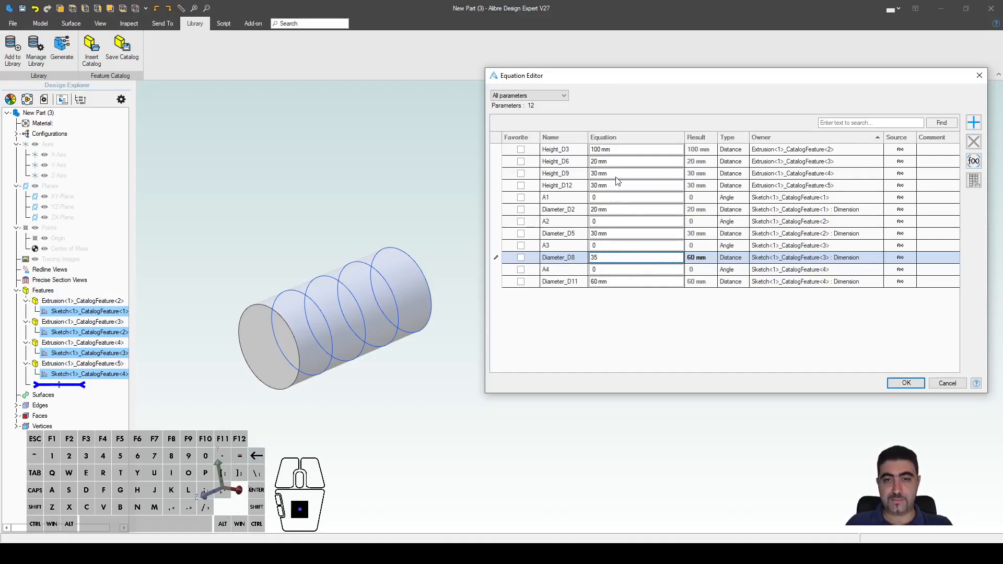
left_click(614, 180)
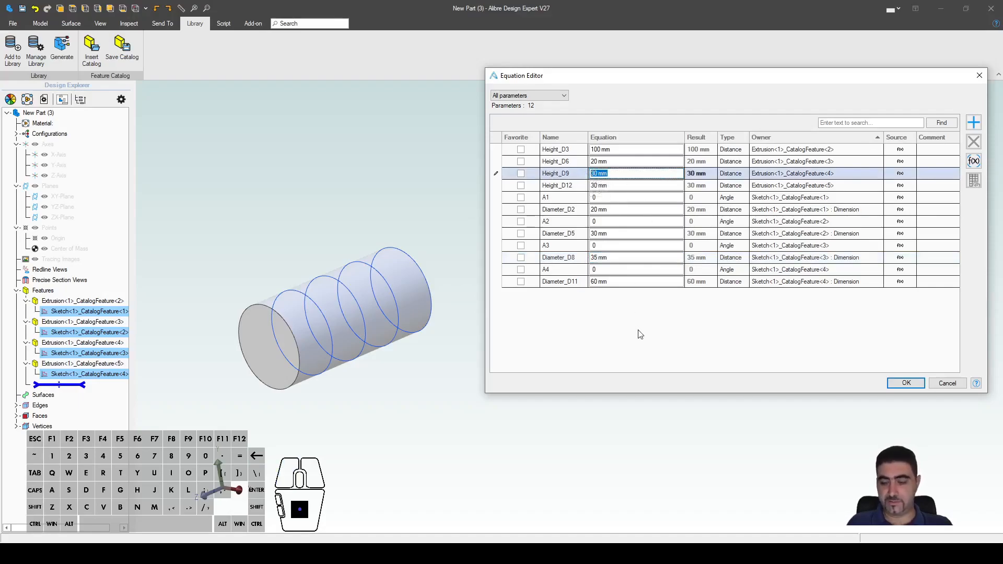
type("5")
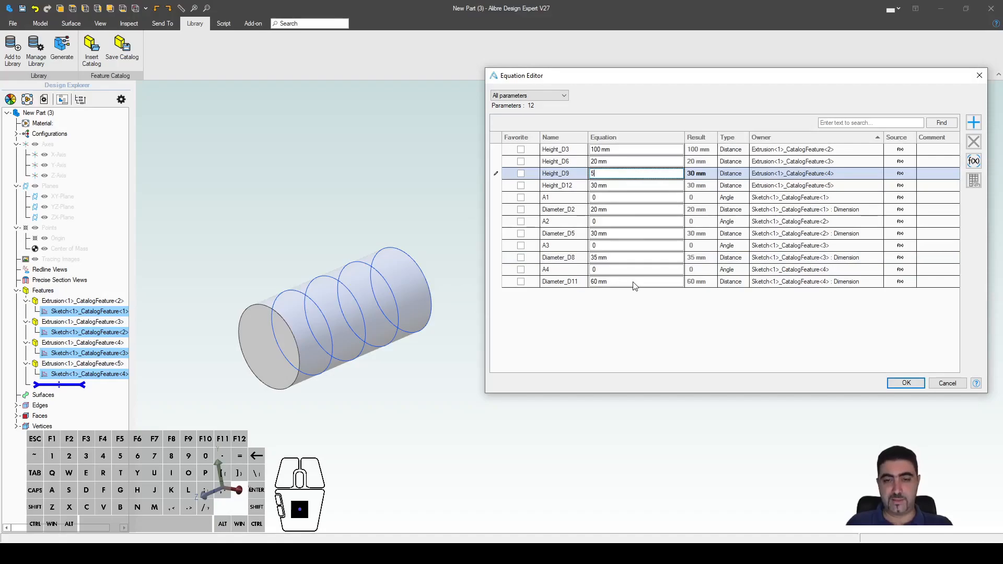
left_click(646, 283)
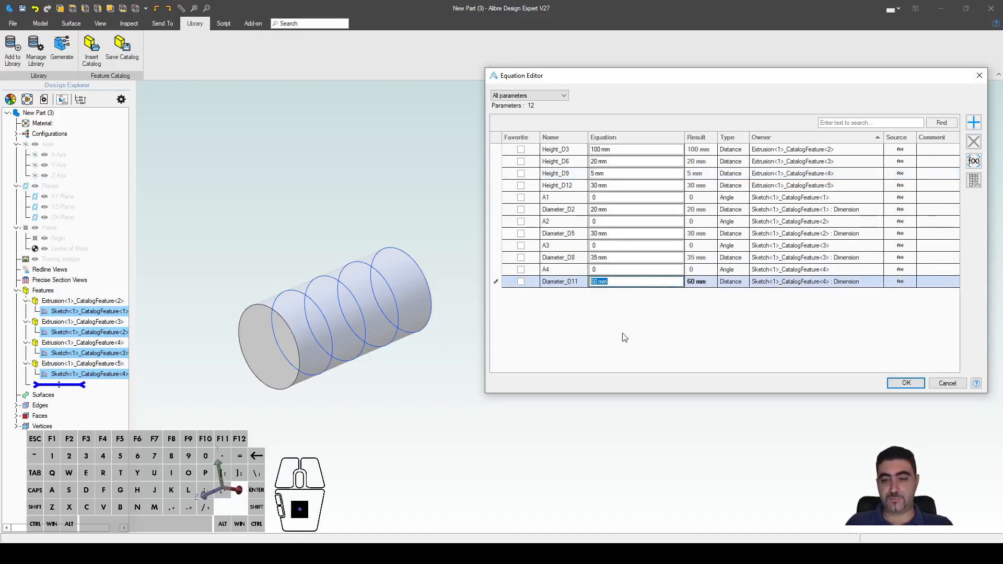
type("20")
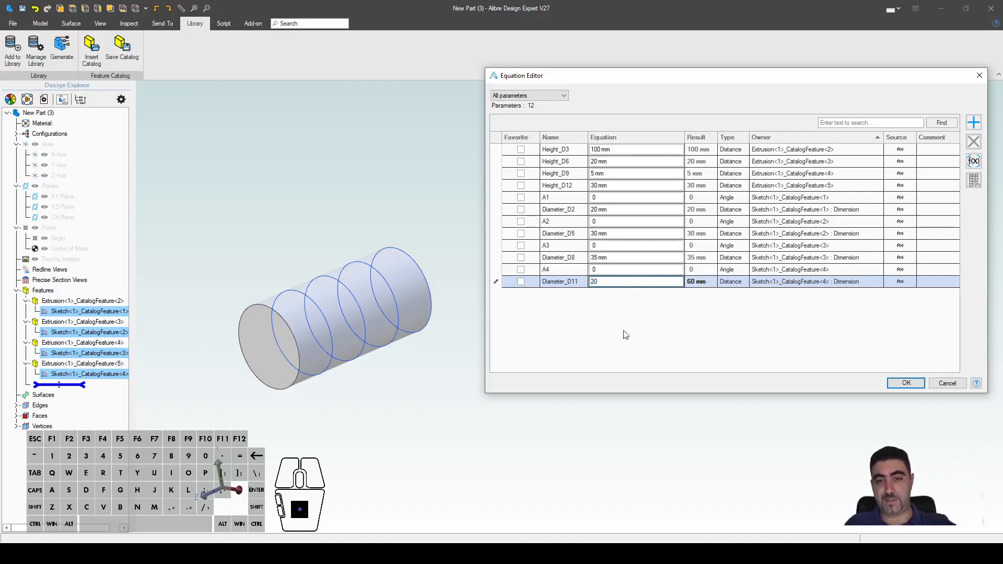
left_click(637, 189)
Step: Set Height_D12 to 80 and apply the values to rebuild the shaft
type("80")
left_click(906, 383)
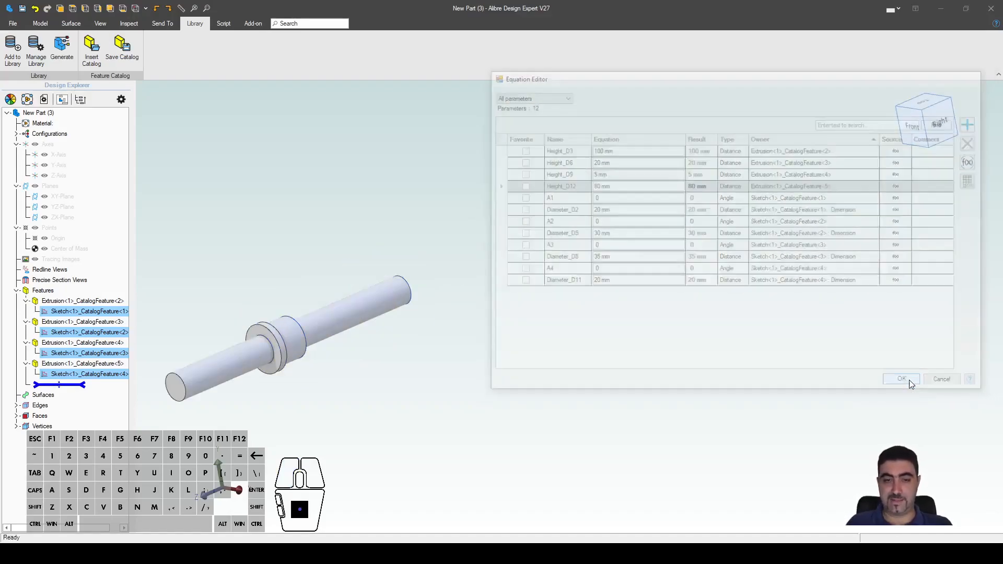
left_click(743, 339)
Step: Orbit and zoom around the rebuilt stepped shaft to inspect it from several angles
scroll(644, 298, "down", 2)
scroll(238, 339, "up", 3)
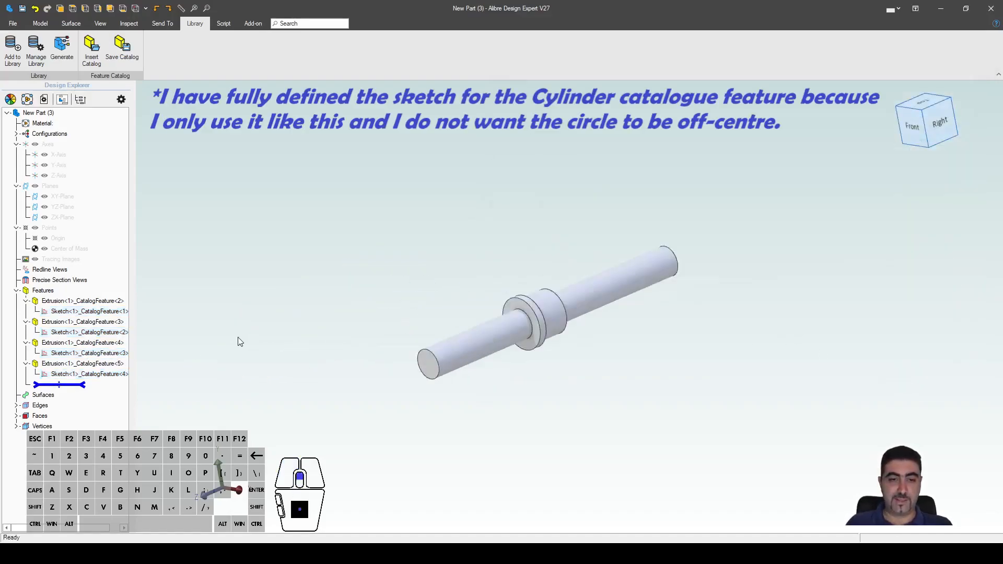
middle_click_drag(725, 421, 589, 406)
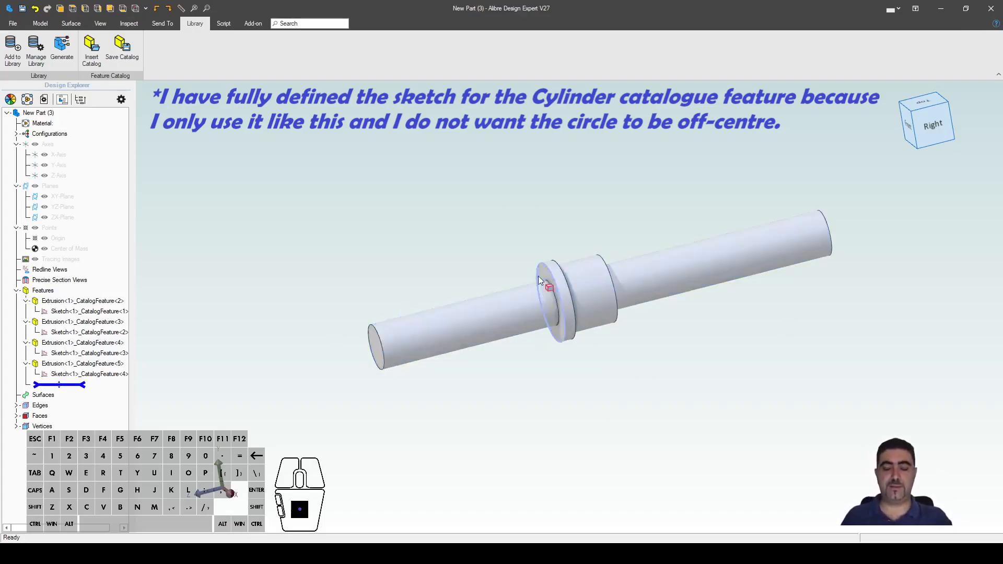
middle_click_drag(610, 321, 779, 363)
middle_click_drag(689, 375, 709, 376)
right_click_drag(710, 376, 667, 364)
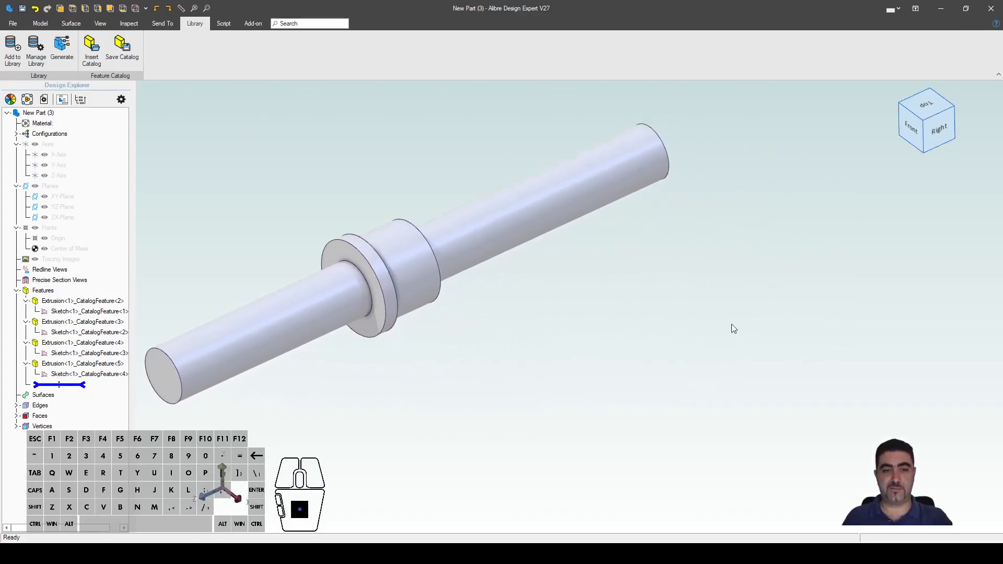
scroll(656, 343, "down", 1)
scroll(399, 342, "up", 1)
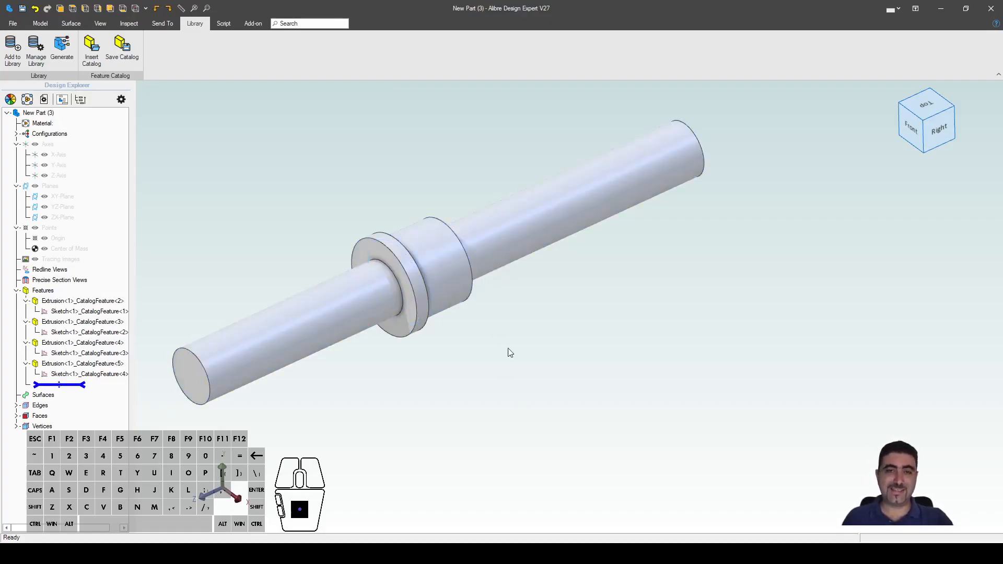
mouse_move(479, 343)
middle_mouse_down()
mouse_move(491, 339)
mouse_move(481, 338)
middle_mouse_up()
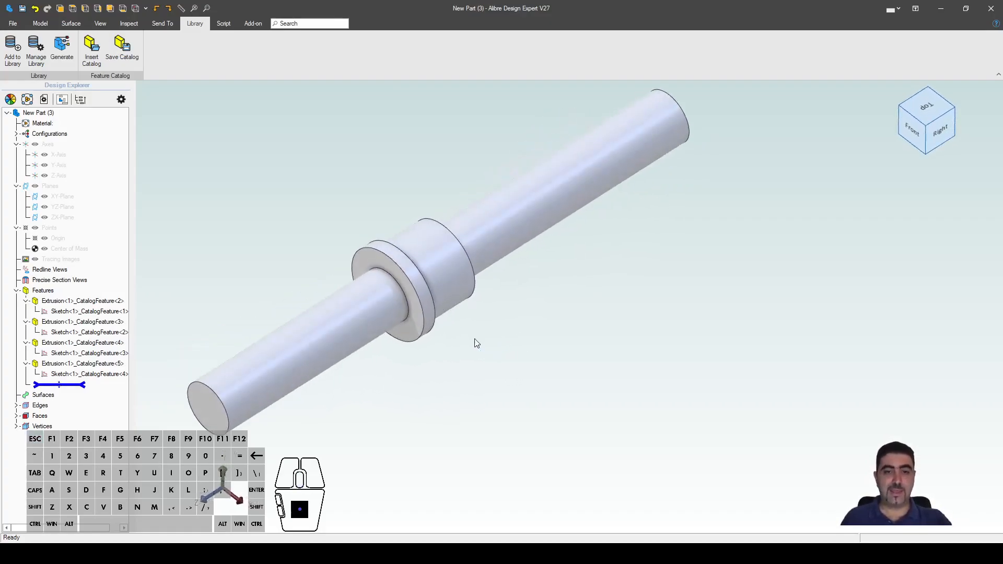
scroll(256, 279, "down", 2)
Step: Reopen the parameter equations list, orbit the shaft, then close the list
key("ctrl+e")
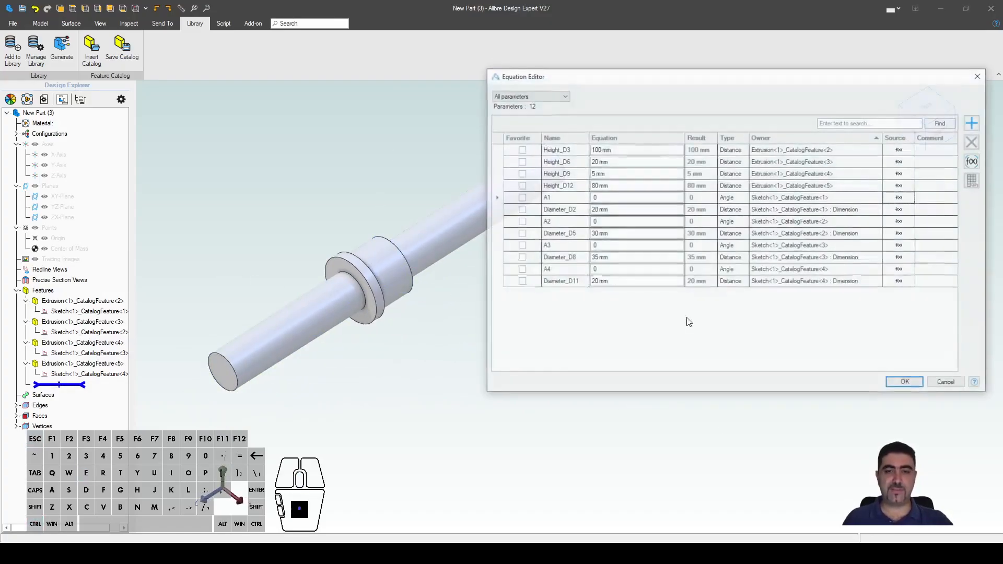
scroll(446, 335, "down", 2)
scroll(267, 290, "up", 3)
scroll(262, 291, "down", 3)
scroll(410, 360, "down", 2)
scroll(454, 355, "up", 4)
middle_click_drag(416, 313, 399, 286)
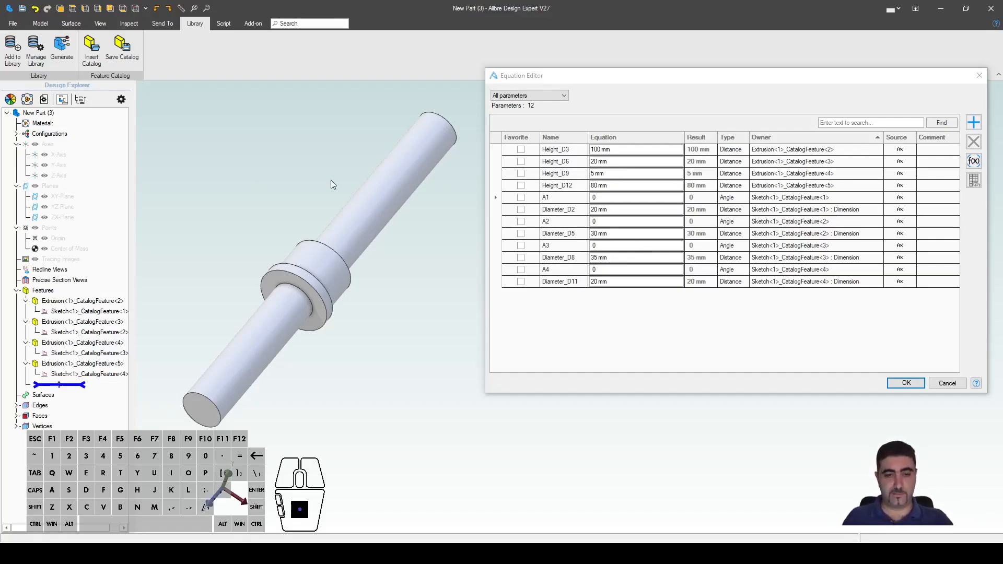
left_click(906, 383)
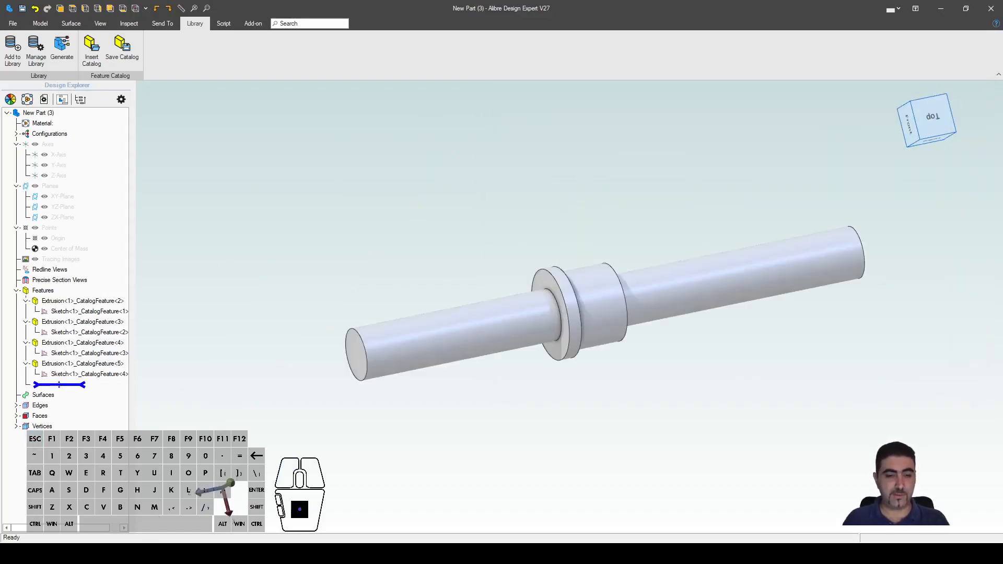
Step: Open the CatalogTestPart disc part from the file browser
left_click(272, 203)
left_click(396, 143)
left_click(915, 396)
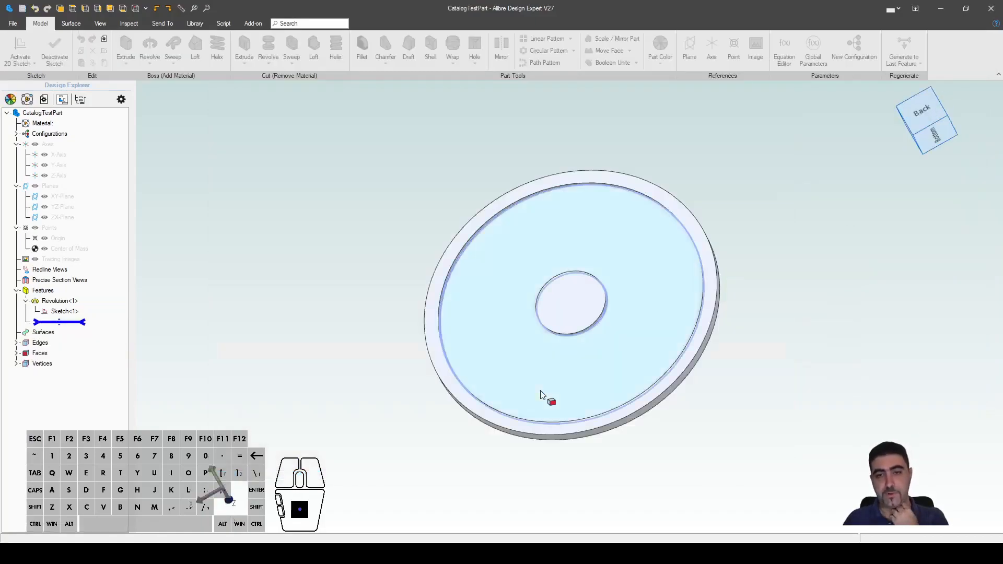
Step: Orbit and tilt the revolved disc to inspect it, then show the Library commands
scroll(626, 405, "up", 2)
middle_click_drag(660, 435, 688, 436)
scroll(586, 476, "down", 2)
scroll(636, 351, "up", 2)
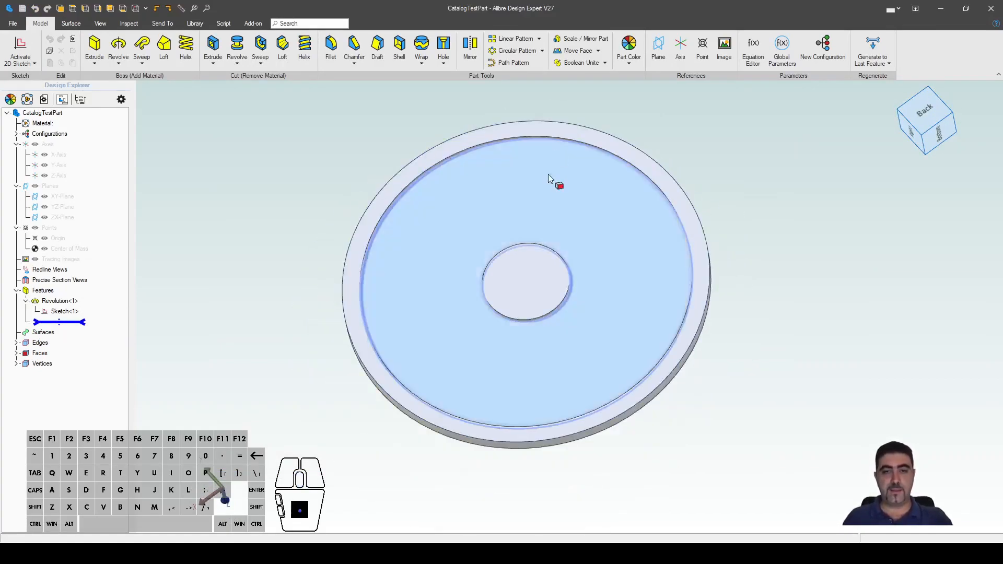
middle_click_drag(497, 307, 831, 343)
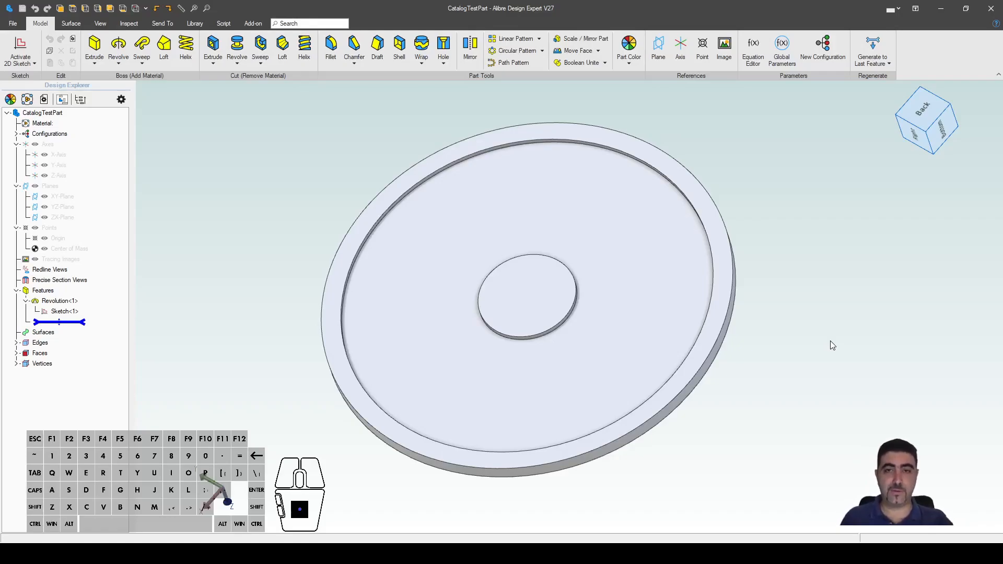
left_click(194, 23)
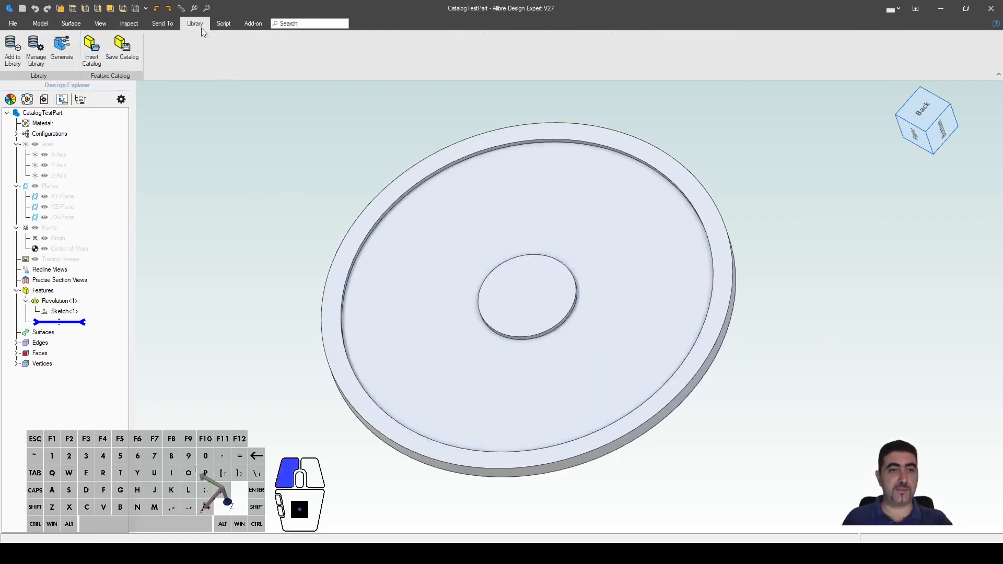
Step: Insert the CurvedSlot catalog feature with the disc's top face as base plane to preview it
left_click(95, 45)
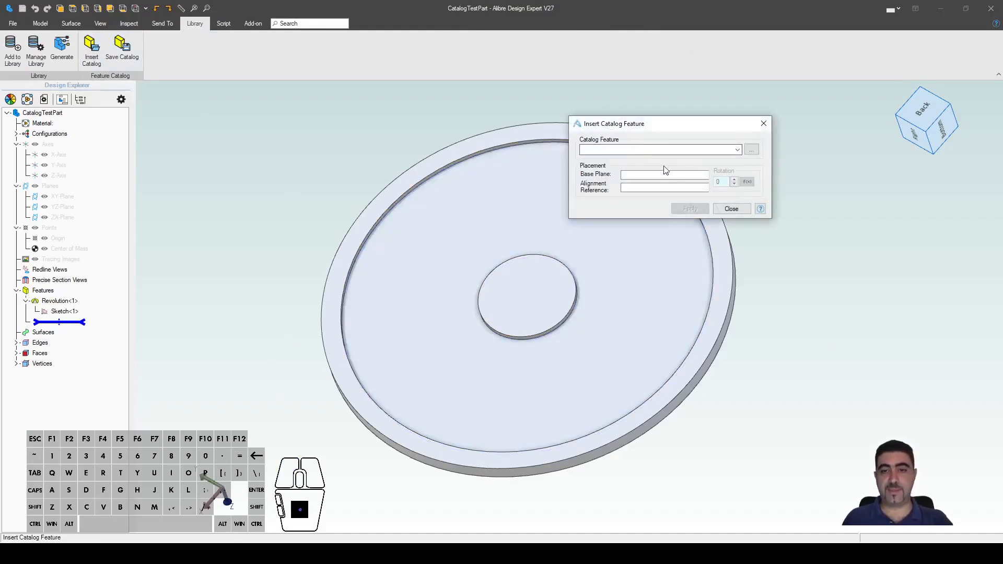
key("Escape")
left_click(462, 236)
left_click(91, 46)
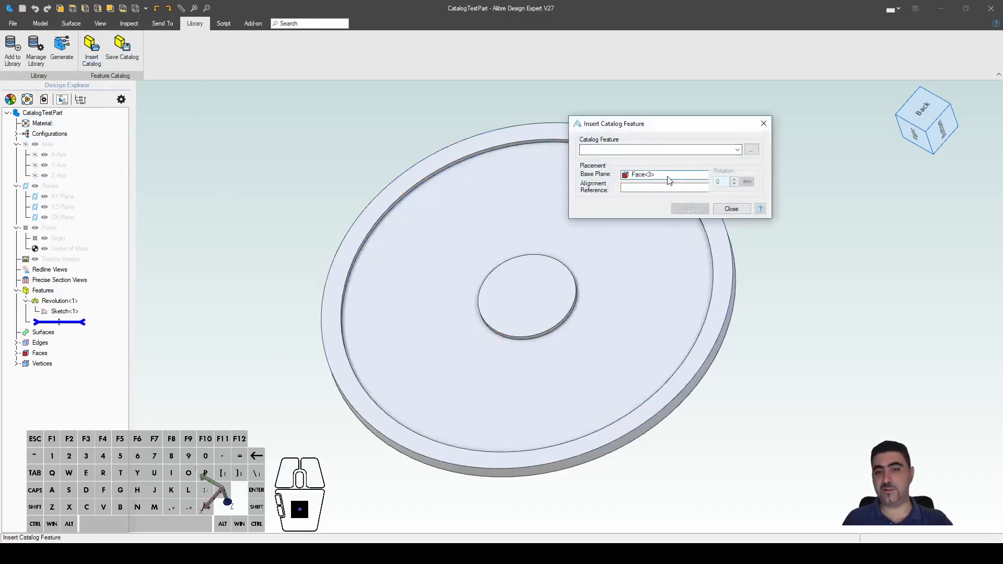
left_click(751, 149)
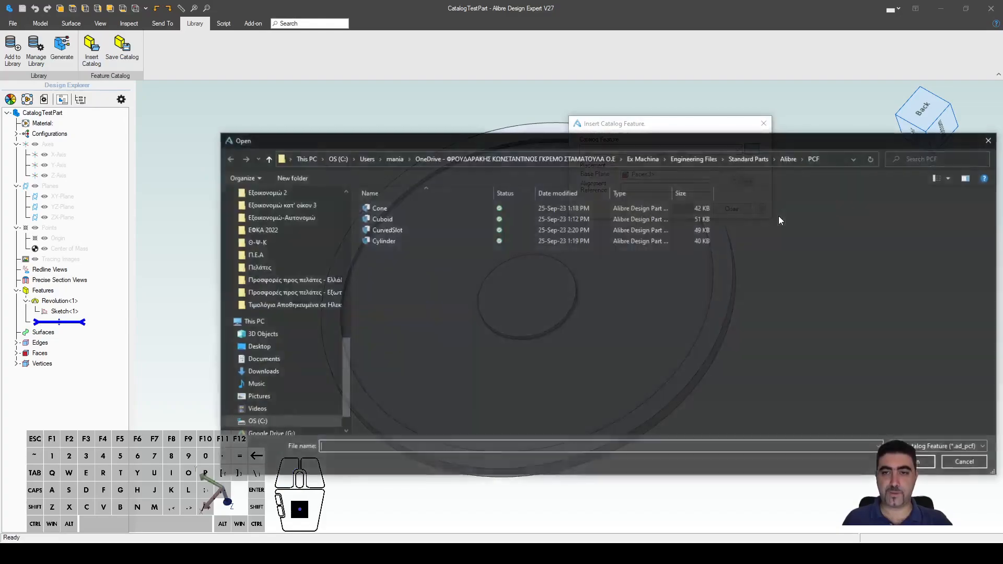
left_click(399, 231)
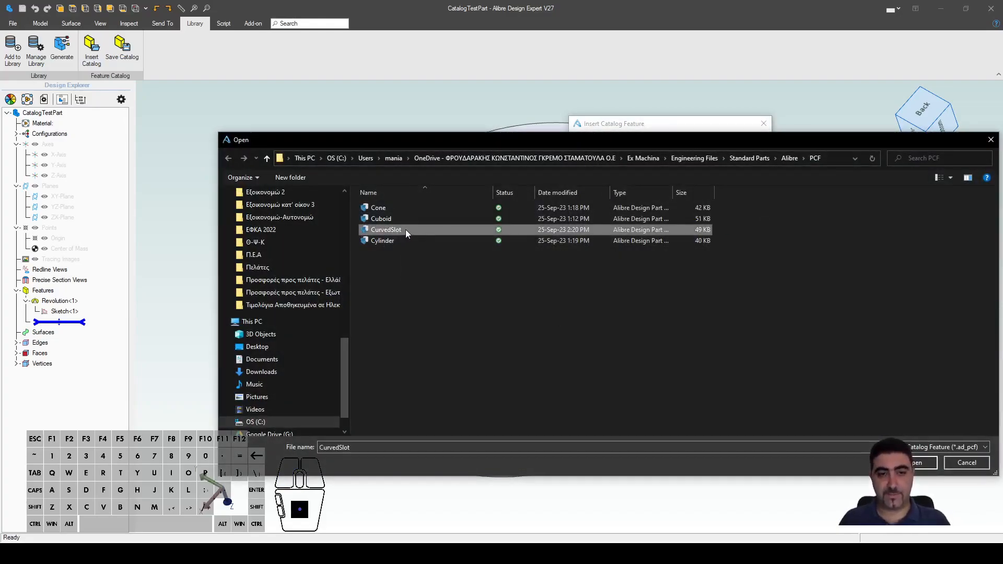
left_click(922, 466)
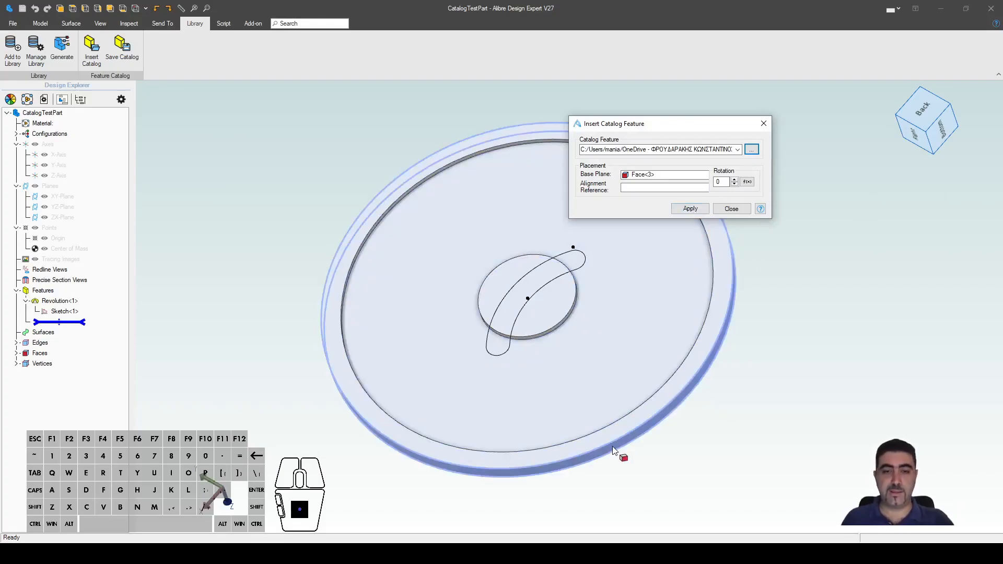
Step: Set the slot's alignment reference to Y-Axis, apply the insertion and close the dialog
scroll(600, 312, "down", 2)
middle_click_drag(600, 309, 538, 317)
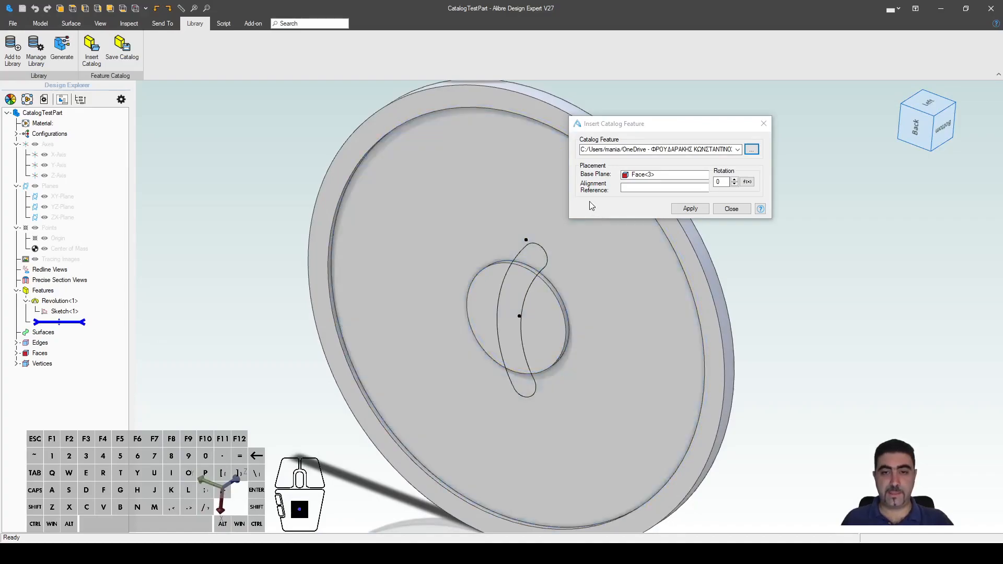
left_click(658, 189)
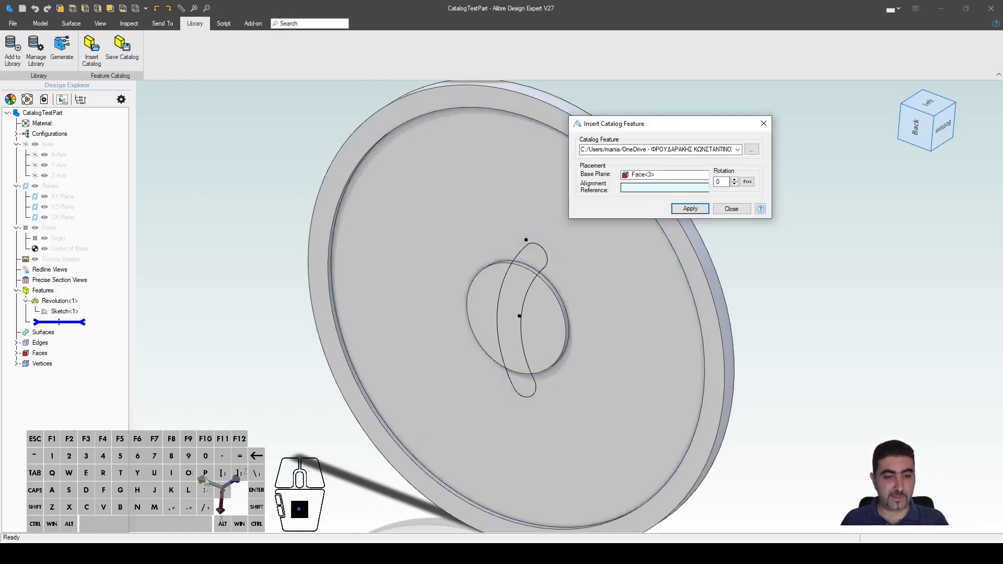
left_click(58, 165)
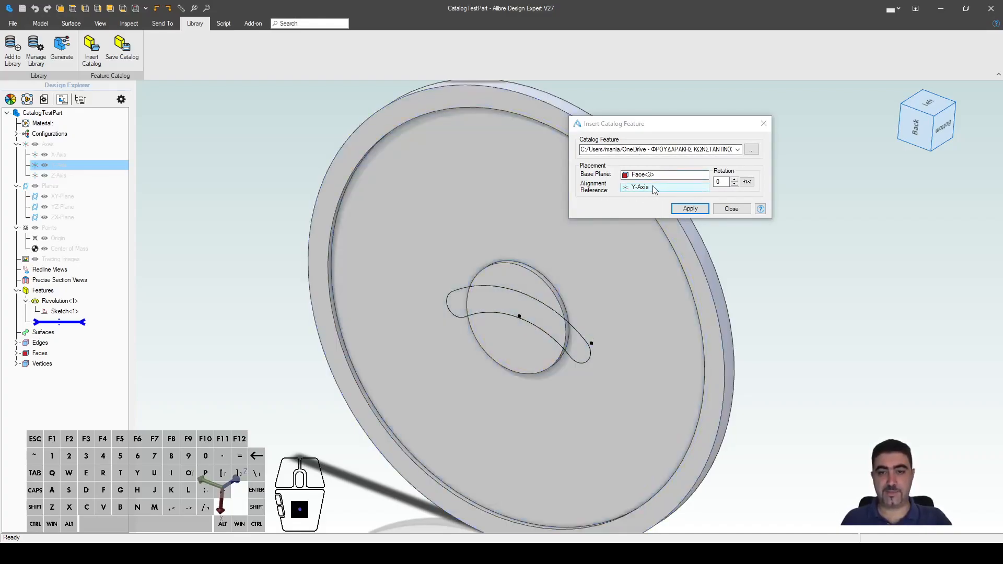
left_click(675, 206)
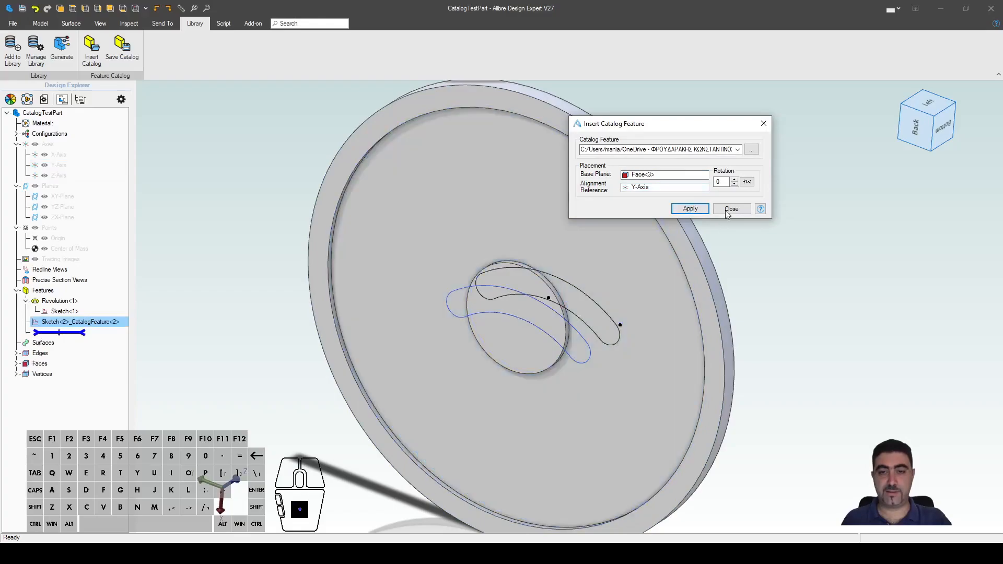
left_click(726, 210)
key("Escape")
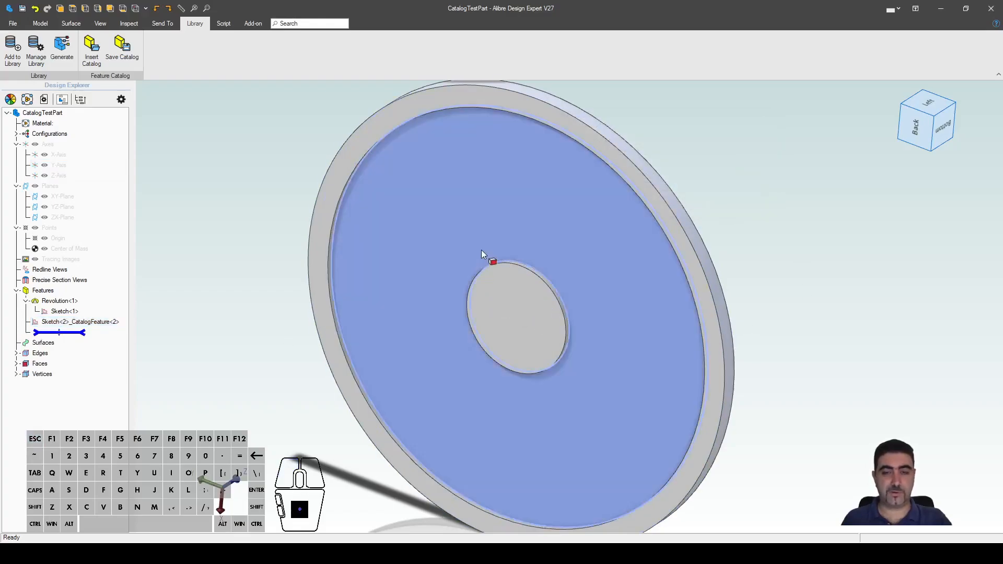
Step: Edit Sketch<2>_CatalogFeature<2> and swing the slot clear of the disc's central hole
scroll(481, 251, "down", 3)
middle_click_drag(472, 335, 485, 299)
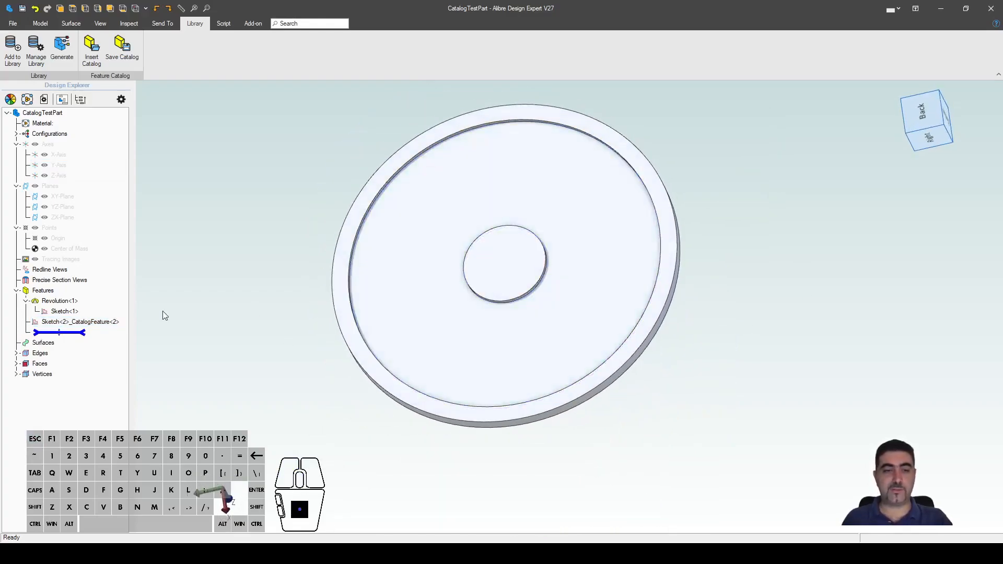
right_click(99, 328)
left_click(130, 333)
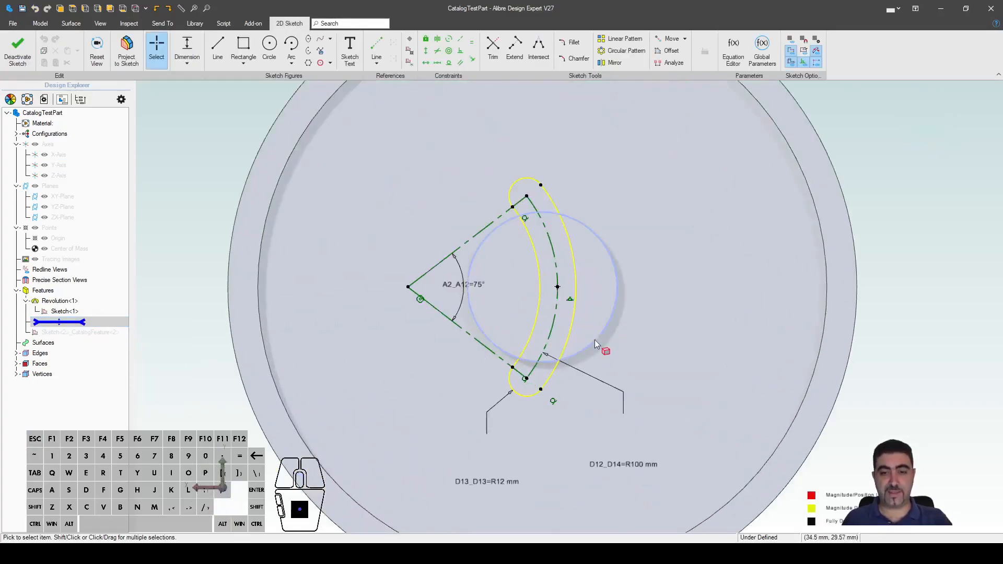
mouse_move(383, 290)
left_mouse_down()
mouse_move(555, 218)
mouse_move(466, 201)
mouse_move(508, 197)
mouse_move(426, 230)
mouse_move(515, 212)
mouse_move(601, 238)
mouse_move(503, 212)
mouse_move(403, 251)
mouse_move(352, 242)
mouse_move(567, 195)
mouse_move(603, 202)
left_mouse_up()
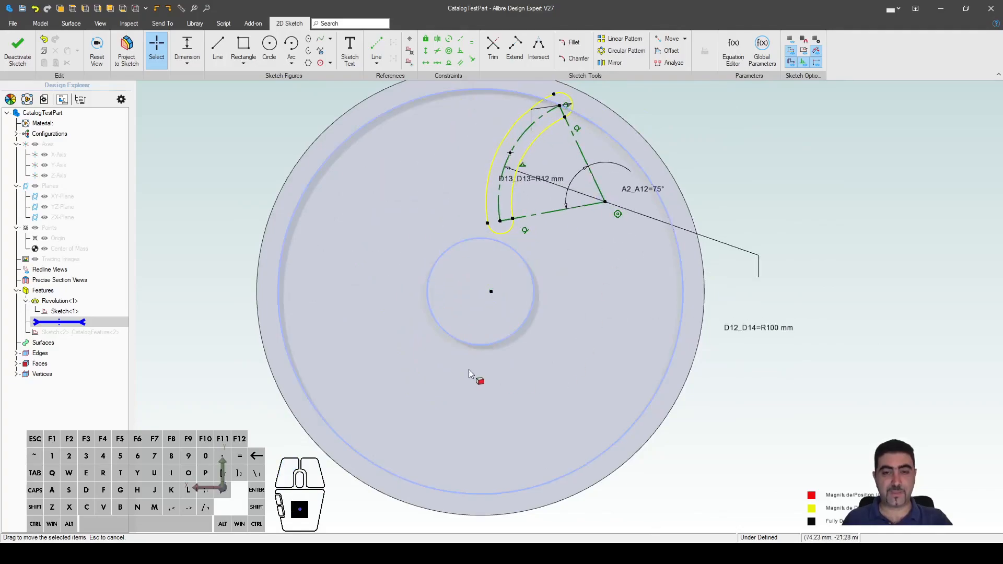
scroll(471, 368, "down", 3)
scroll(478, 311, "up", 6)
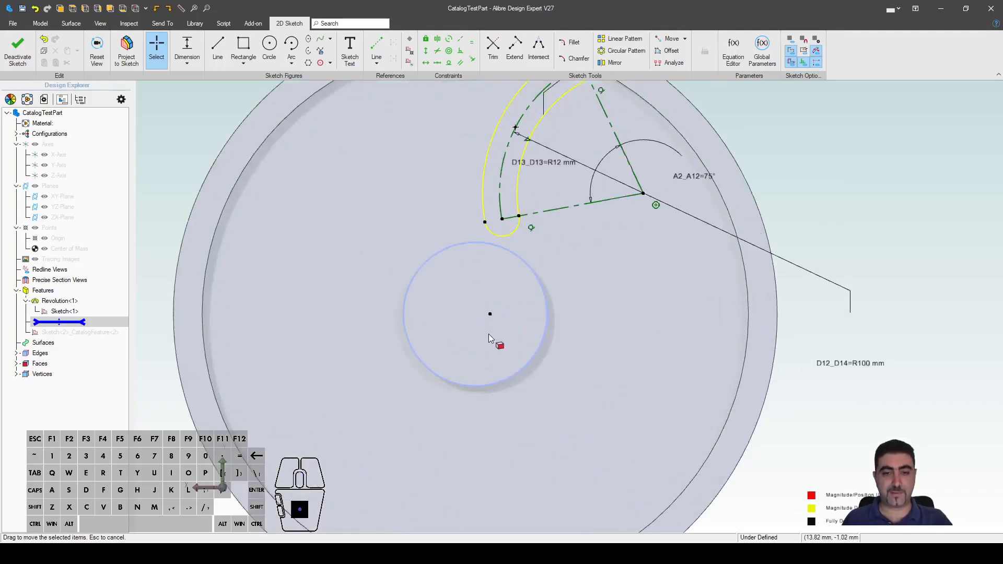
scroll(631, 407, "down", 3)
scroll(577, 358, "up", 2)
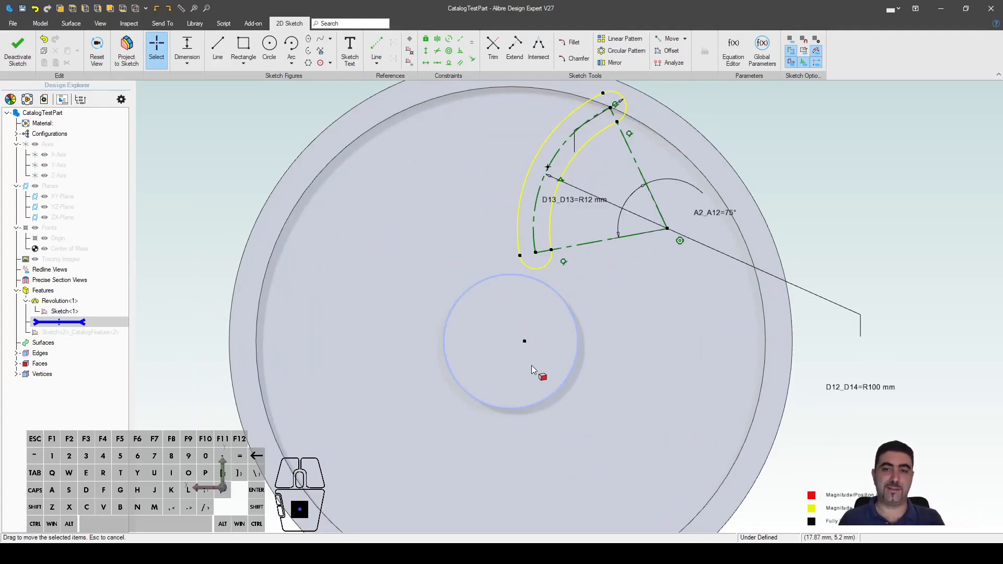
Step: Exit the sketch, delete the old catalog feature, and choose CurvedSlot to insert again
left_click(17, 49)
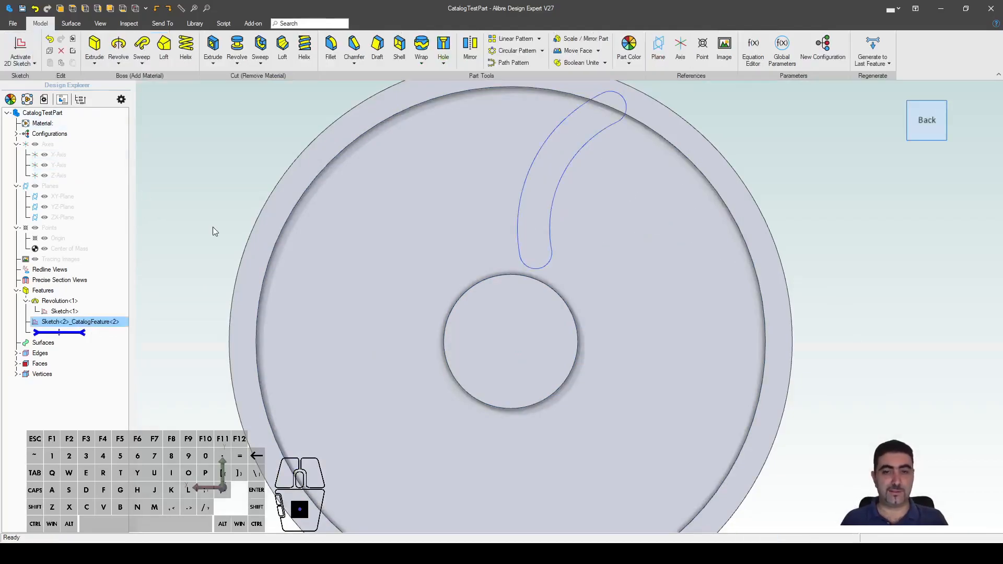
key("Delete")
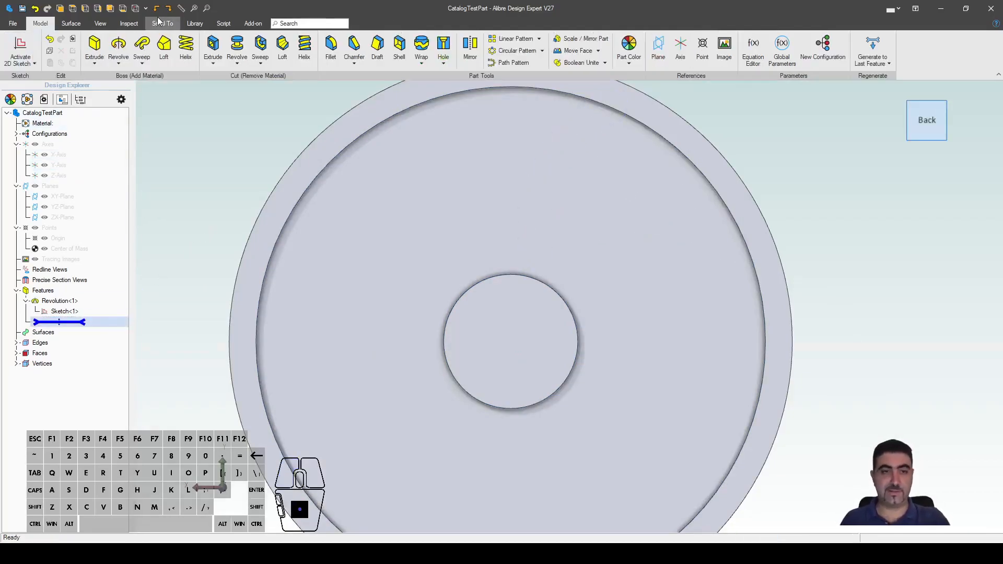
left_click(192, 24)
left_click(91, 50)
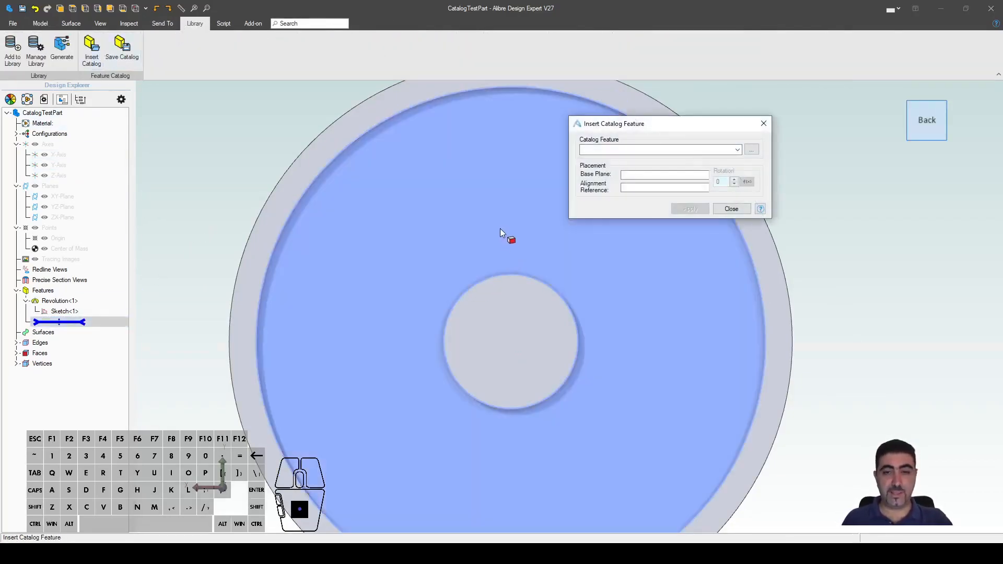
left_click(757, 150)
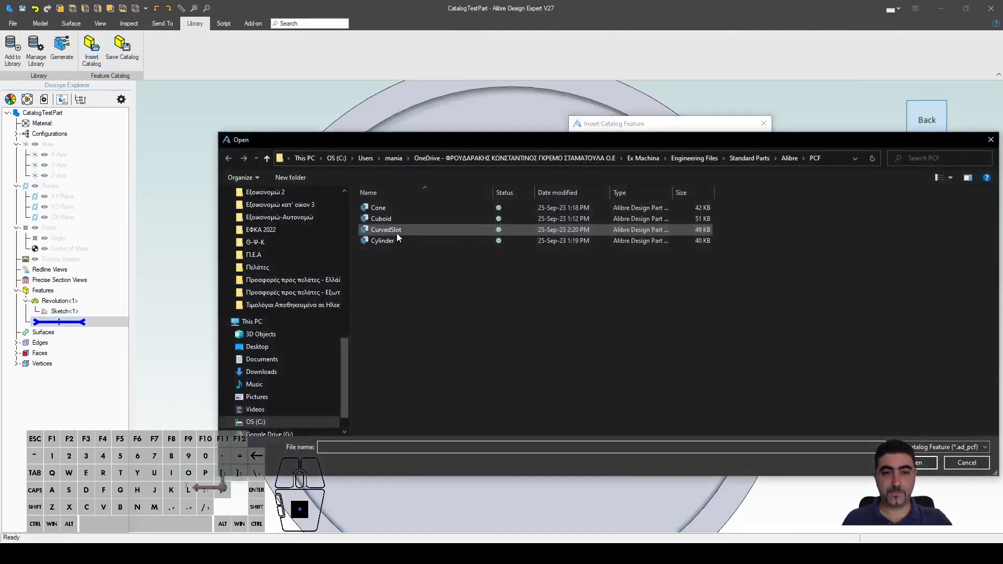
double_click(397, 233)
Step: Place CurvedSlot on the disc's front face, then edit its sketch and swing the slot around the bore
left_click(503, 208)
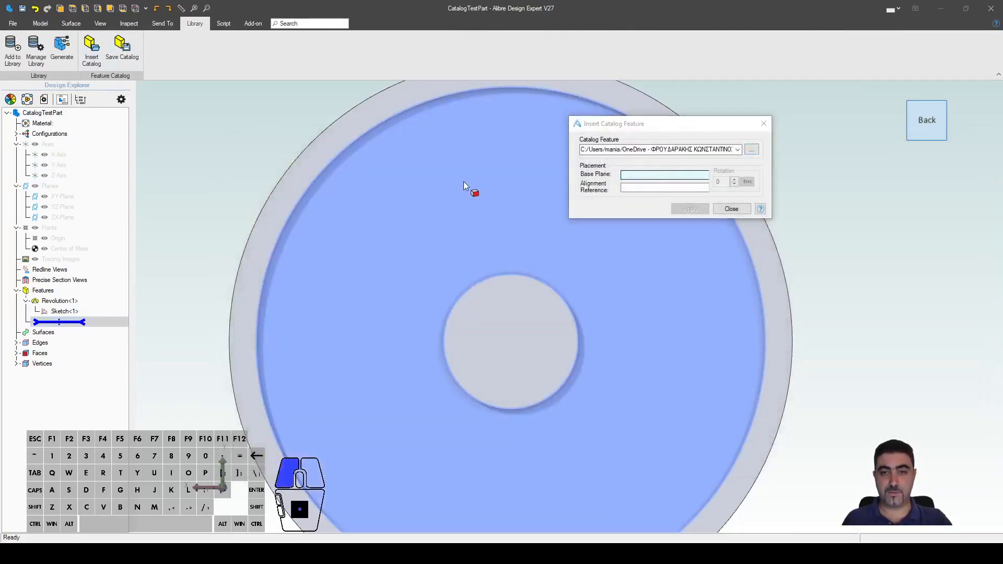
left_click(688, 209)
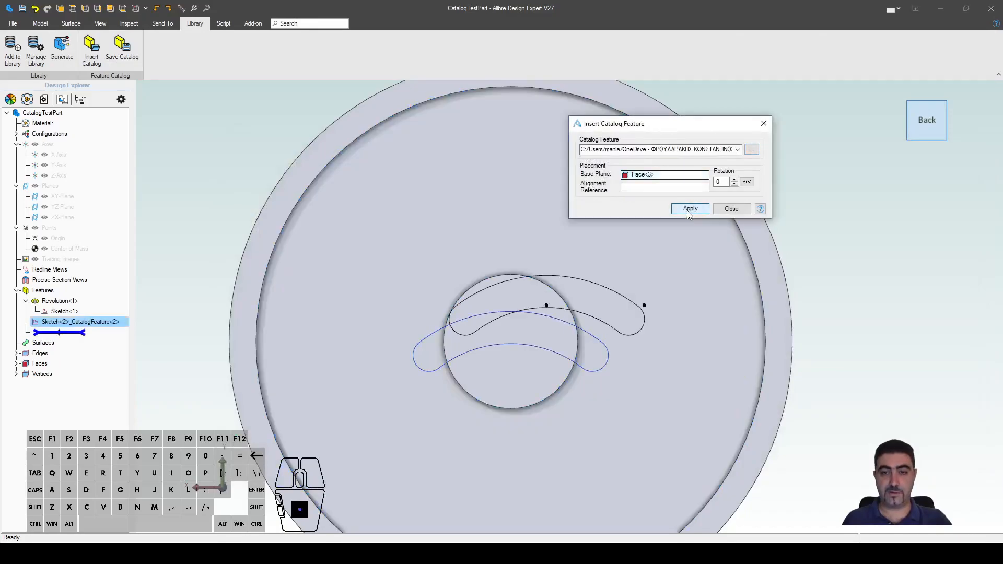
left_click(730, 208)
right_click(83, 321)
left_click(102, 329)
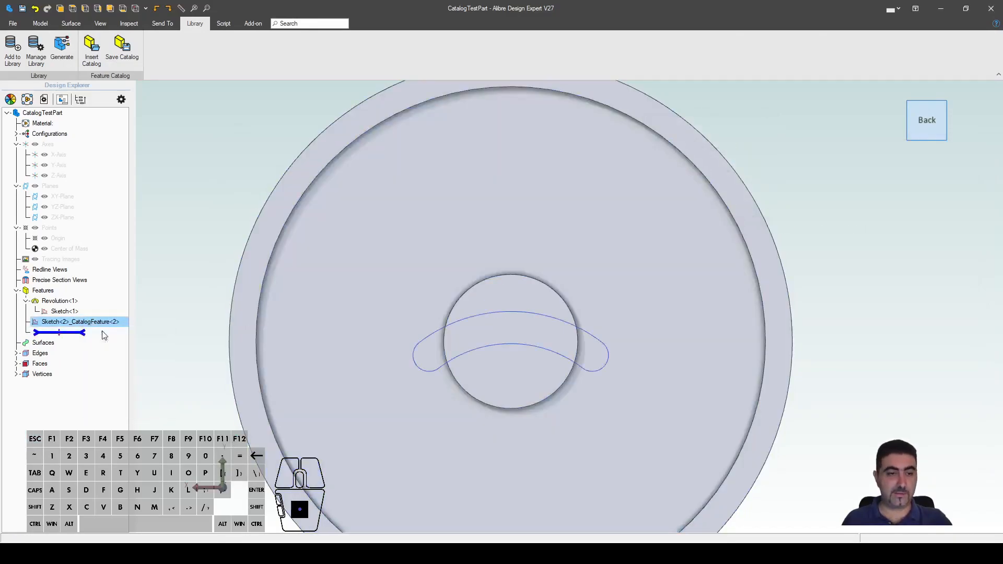
left_click_drag(577, 403, 478, 239)
Step: Move the R100 dimension label outside the disc
scroll(501, 361, "down", 3)
scroll(507, 351, "up", 3)
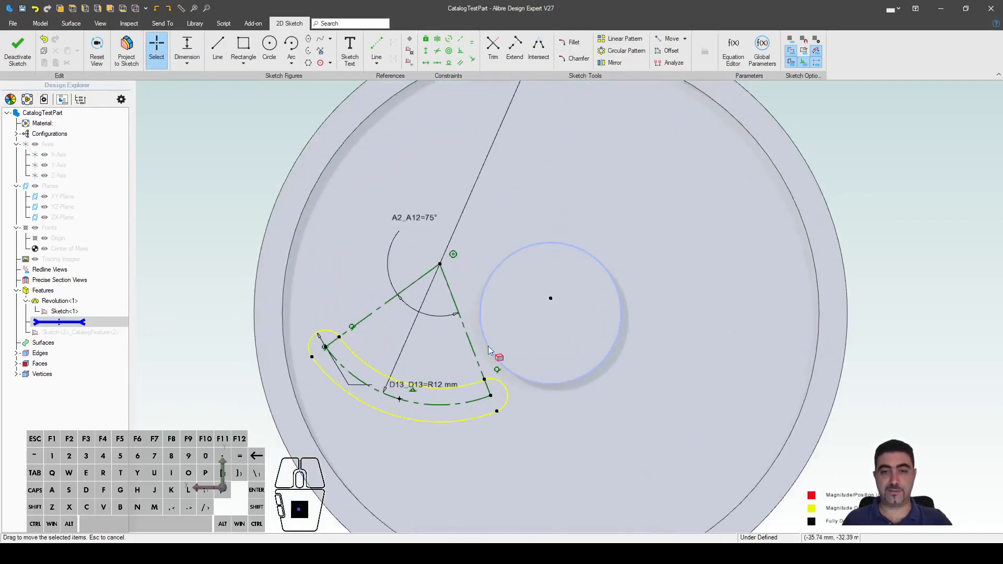
scroll(529, 305, "down", 3)
left_click_drag(512, 170, 249, 340)
scroll(340, 414, "up", 3)
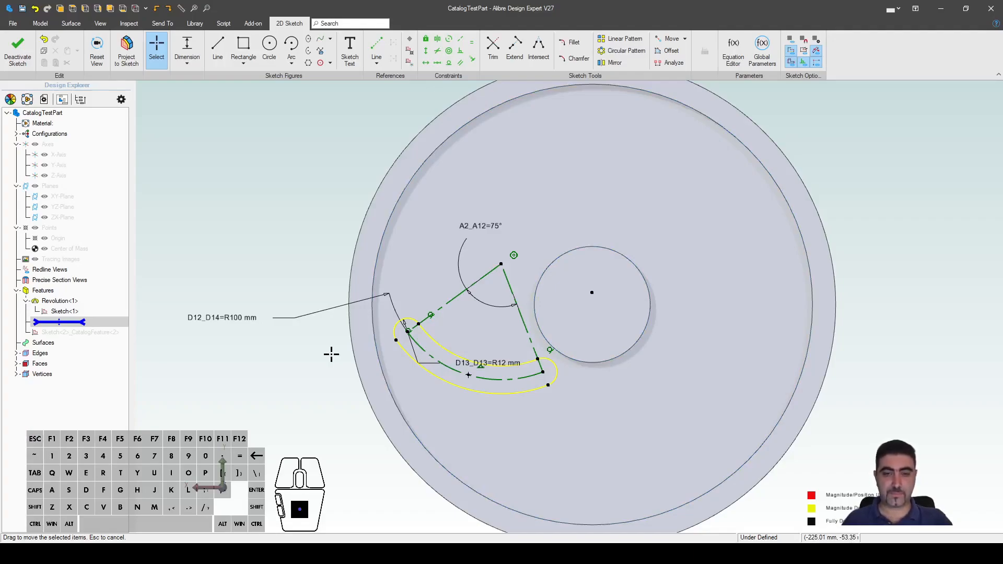
Step: Constrain the slot's centre point concentric with the central bore circle
left_click(513, 254)
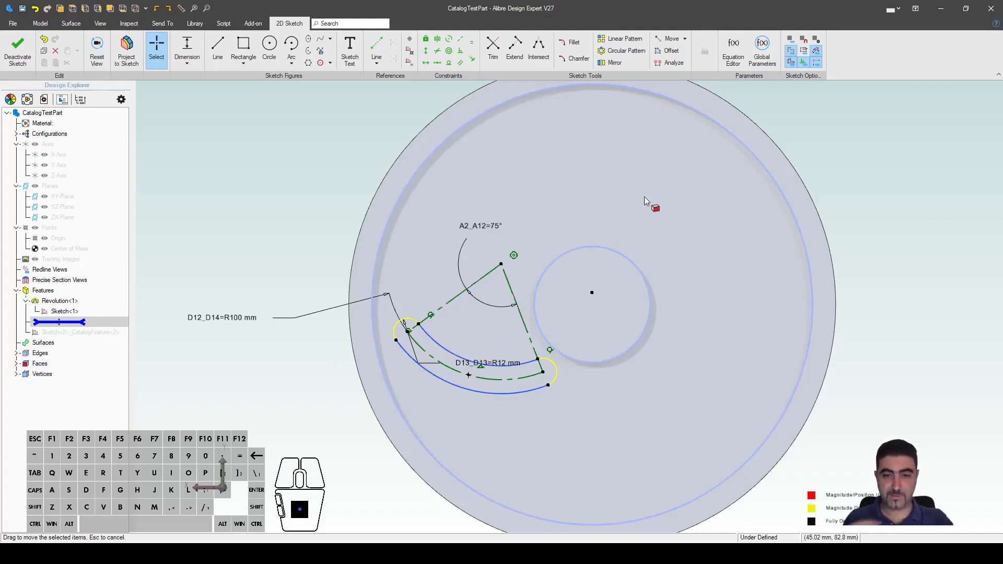
left_click(508, 381)
key("Escape")
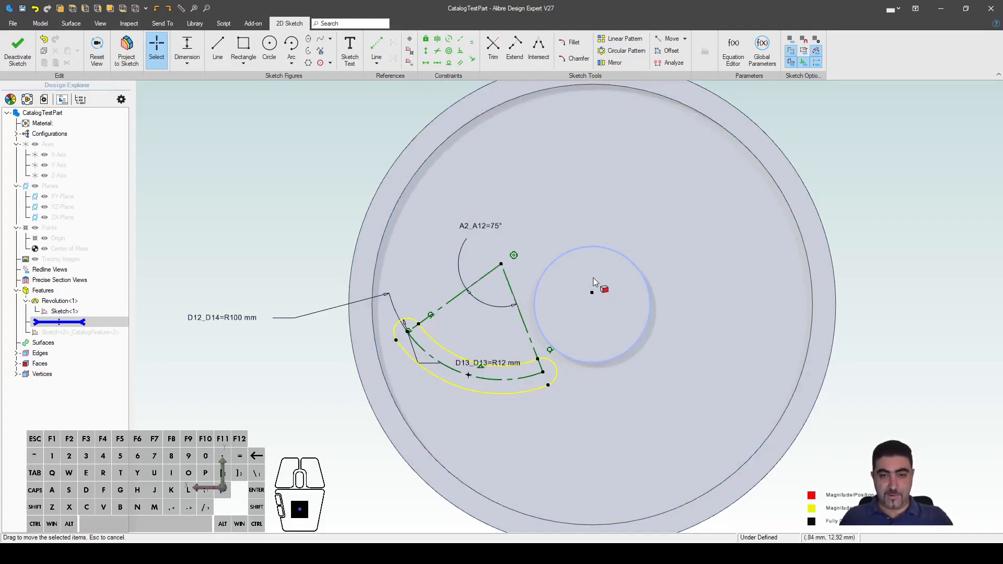
key("o")
left_click(501, 264)
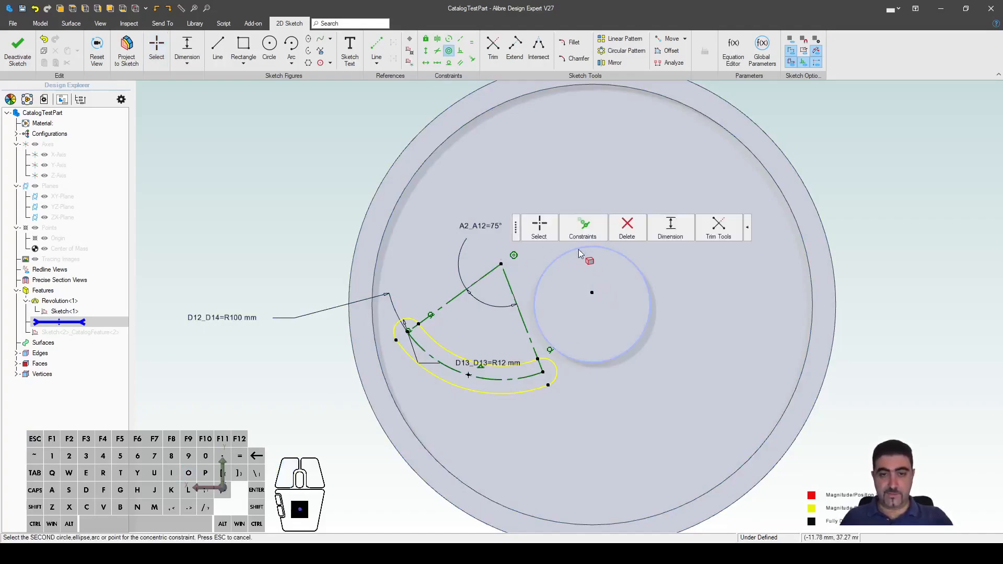
left_click(578, 249)
key("Escape")
key("Escape")
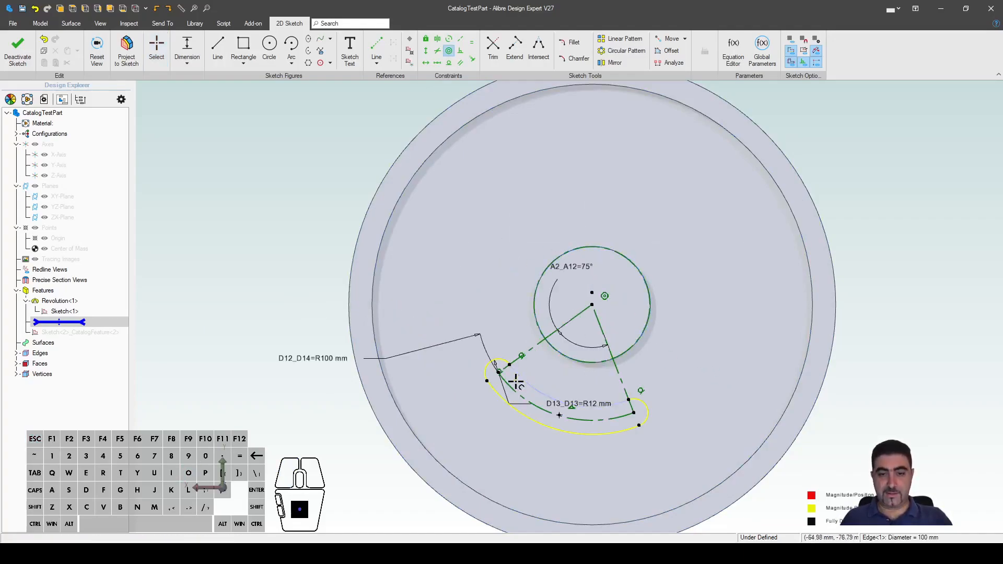
Step: Swing the slot to the top of the disc and reposition the R100 and 75° labels
left_click_drag(498, 375, 507, 216)
left_click_drag(634, 412, 509, 207)
left_click_drag(400, 174, 411, 109)
scroll(511, 357, "down", 3)
scroll(637, 228, "up", 5)
mouse_move(607, 274)
left_mouse_down()
mouse_move(666, 354)
mouse_move(537, 253)
mouse_move(655, 319)
mouse_move(558, 266)
mouse_move(627, 293)
mouse_move(619, 284)
left_mouse_up()
scroll(528, 168, "down", 3)
scroll(517, 280, "up", 2)
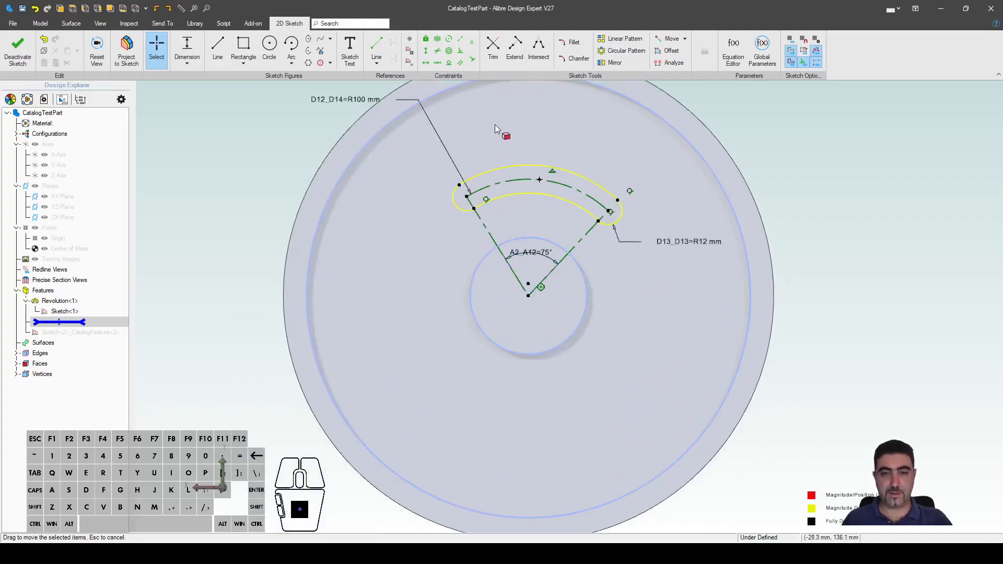
scroll(497, 126, "up", 3)
mouse_move(550, 214)
left_mouse_down()
mouse_move(553, 202)
mouse_move(510, 205)
mouse_move(557, 202)
mouse_move(524, 208)
mouse_move(546, 199)
mouse_move(583, 224)
mouse_move(594, 208)
mouse_move(550, 200)
left_mouse_up()
left_click_drag(542, 296, 586, 257)
key("Escape")
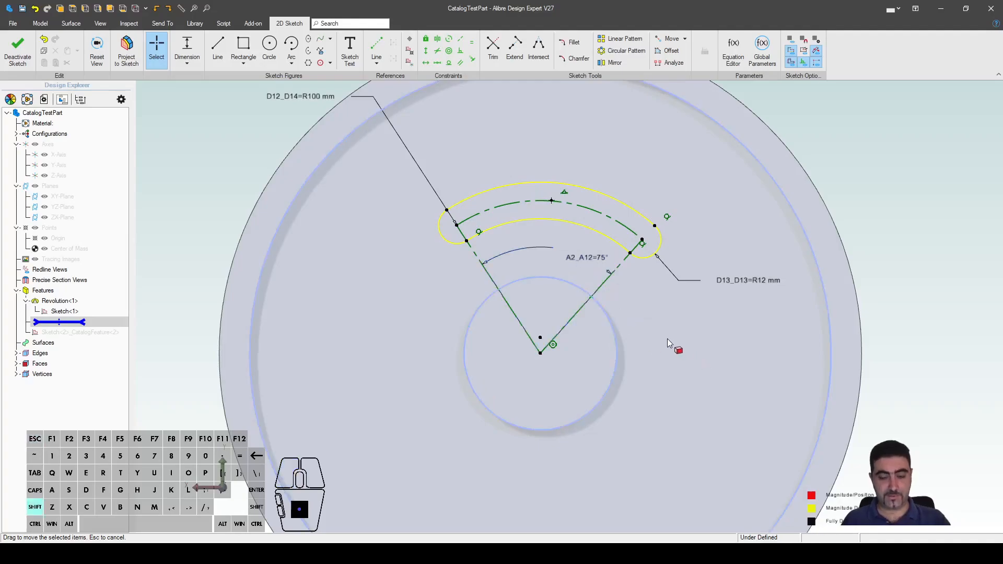
Step: Constrain the slot arc midpoint vertical to the bore centre, fully defining the sketch
key("shift+v")
left_click(552, 201)
left_click(542, 350)
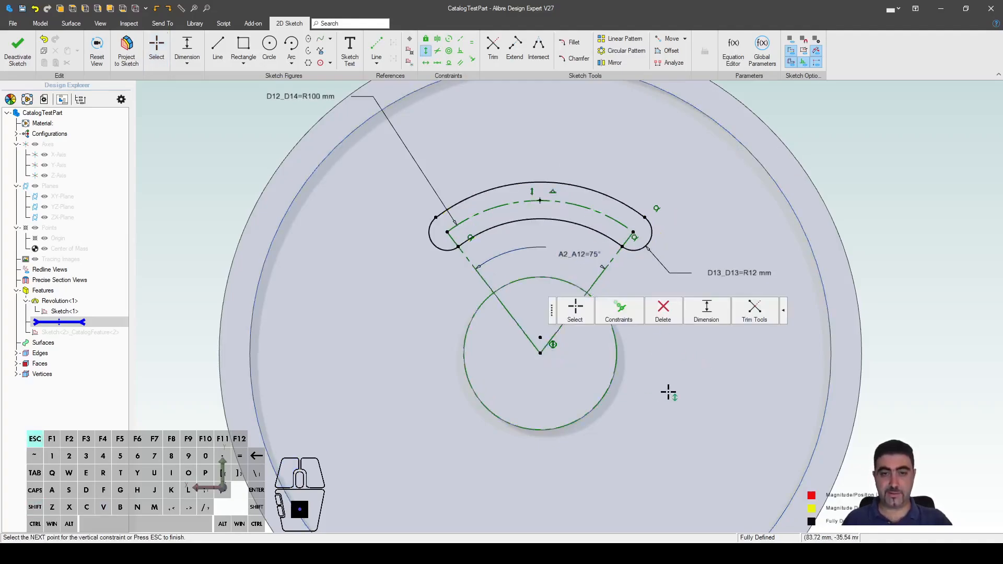
key("Escape")
scroll(619, 362, "down", 2)
scroll(589, 398, "up", 3)
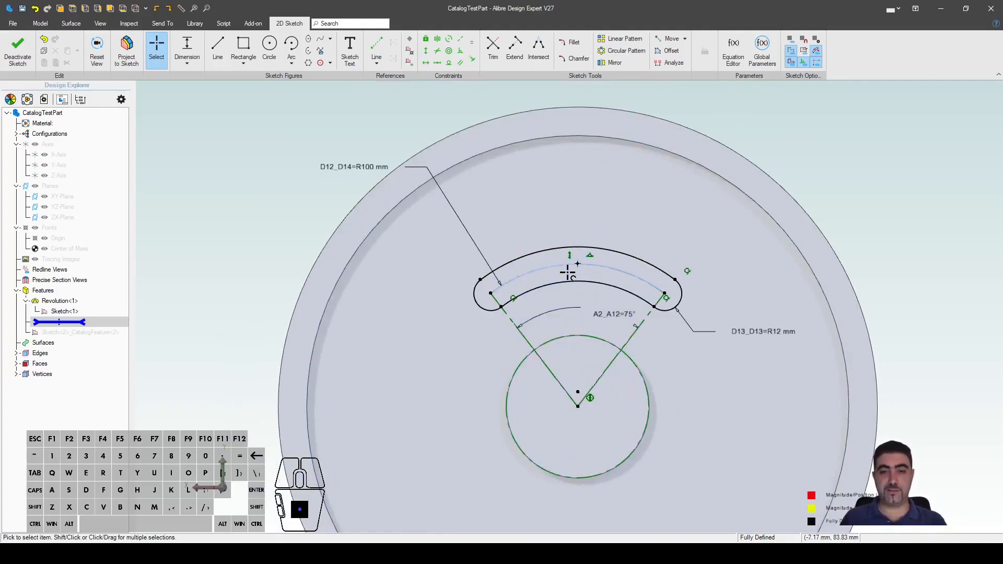
left_click_drag(359, 168, 422, 229)
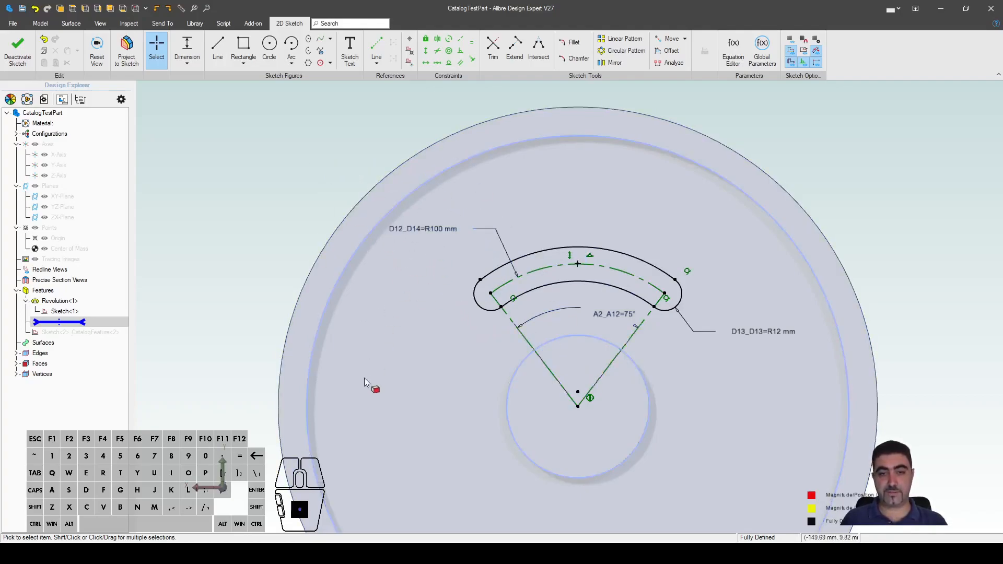
Step: Change the slot's R100 radius to 150 mm, then delete that R150 dimension
double_click(416, 231)
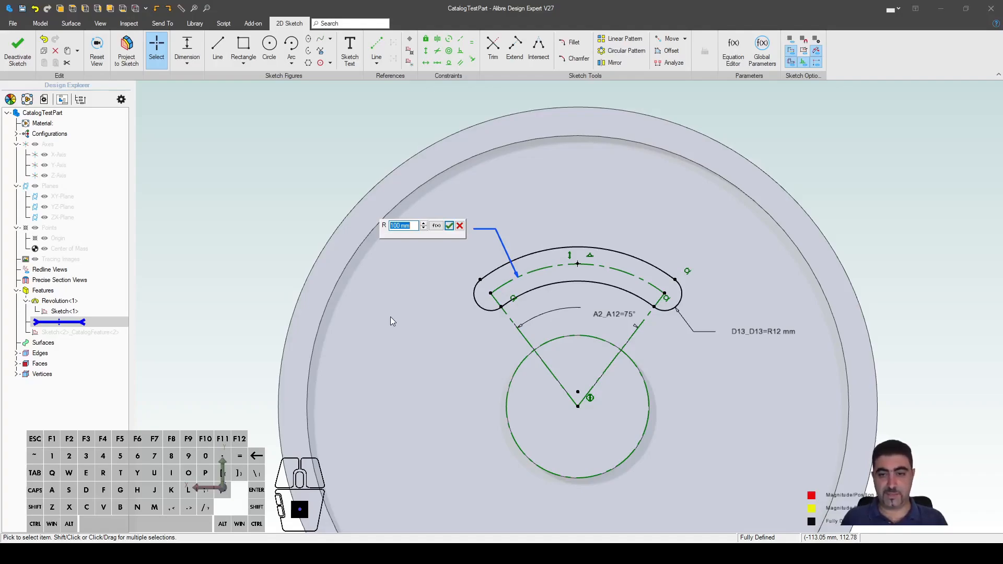
type("150")
key("Return")
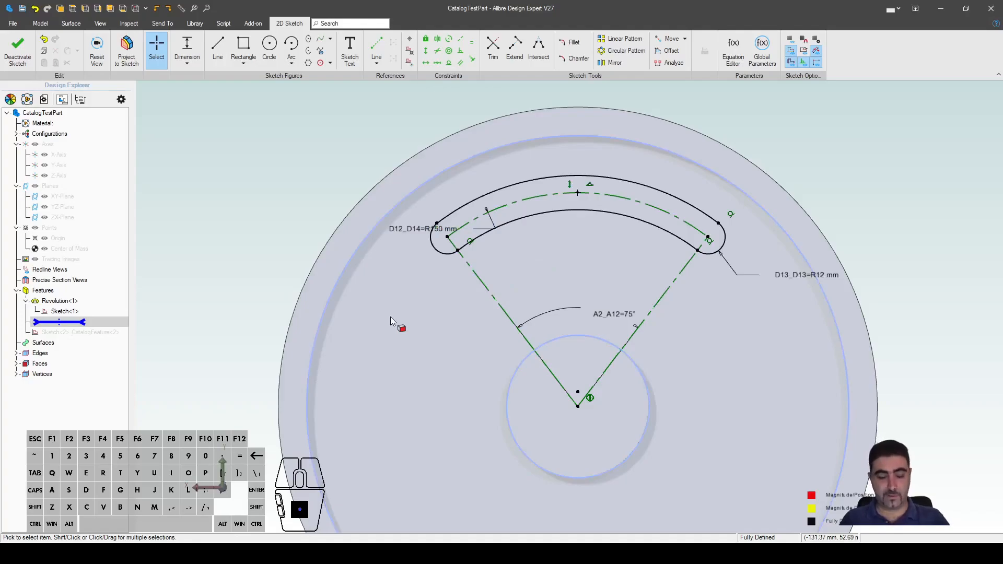
left_click(396, 231)
key("Delete")
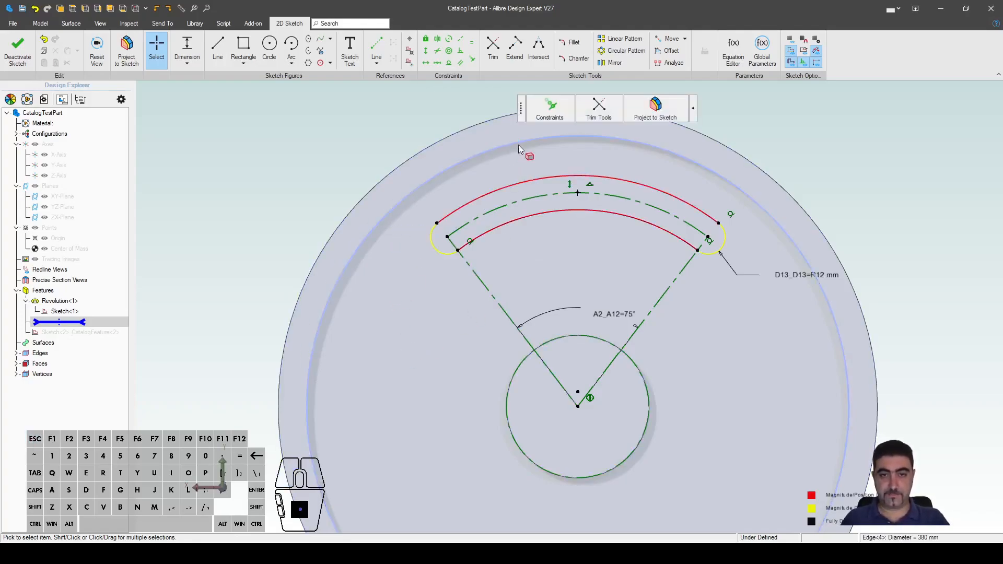
Step: Project the disc's outer circle and draw a reference line from it to the bore circle
left_click(513, 146)
left_click(655, 104)
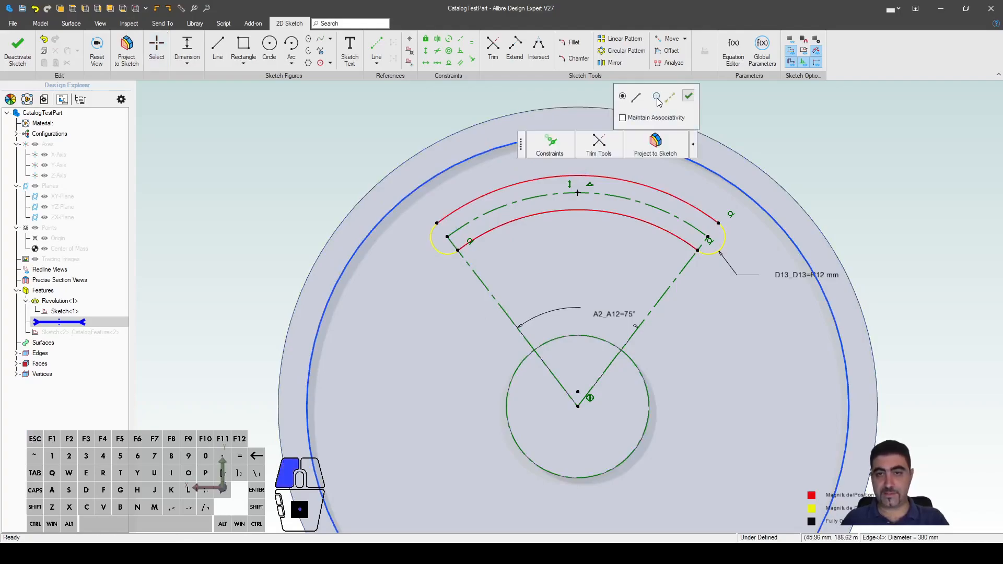
left_click(691, 99)
key("l")
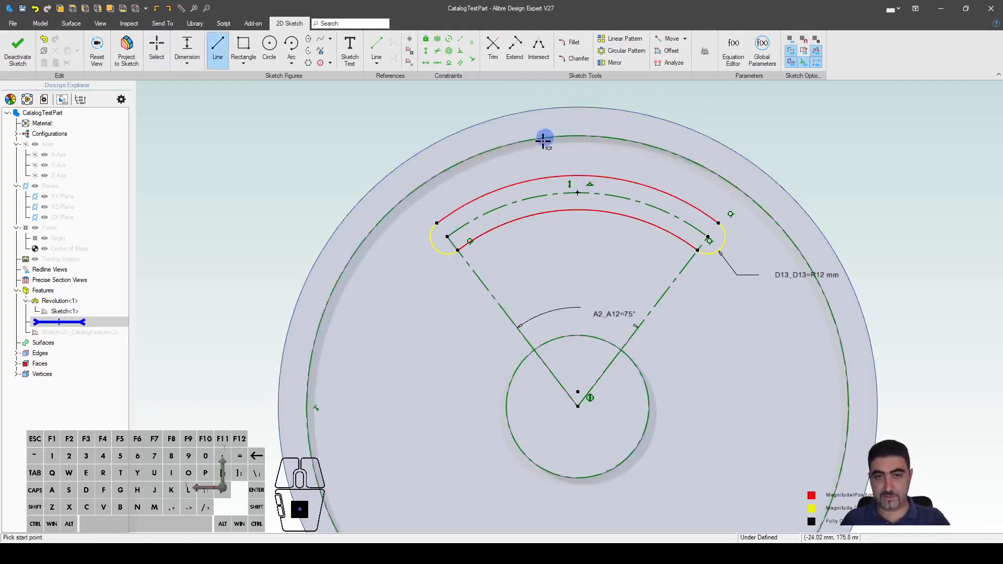
left_click(526, 141)
left_click(557, 338)
key("Escape")
left_click(547, 274)
key("r")
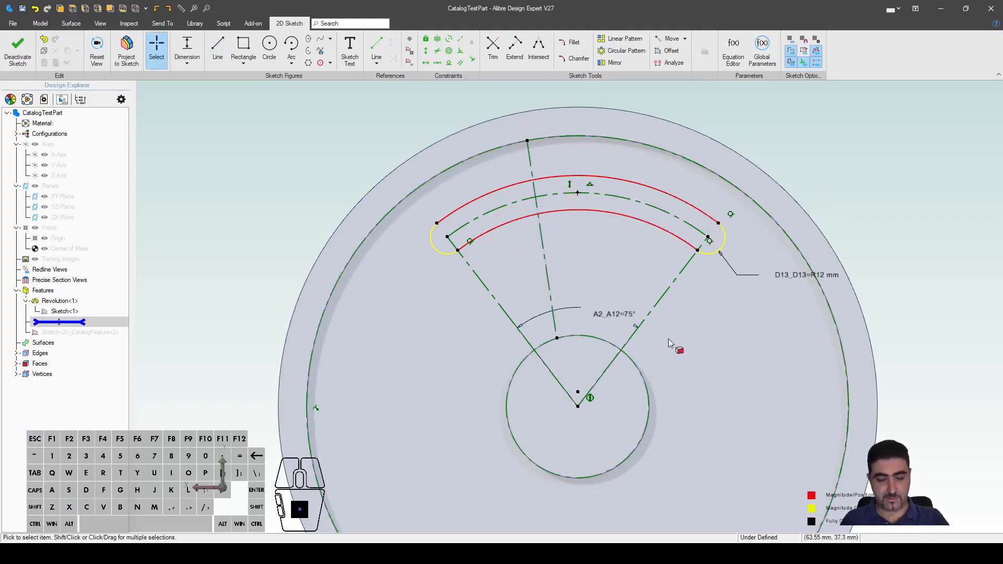
Step: Make the reference line vertical and coincident with the sketch origin
key("shift+v")
left_click(546, 258)
key("Escape")
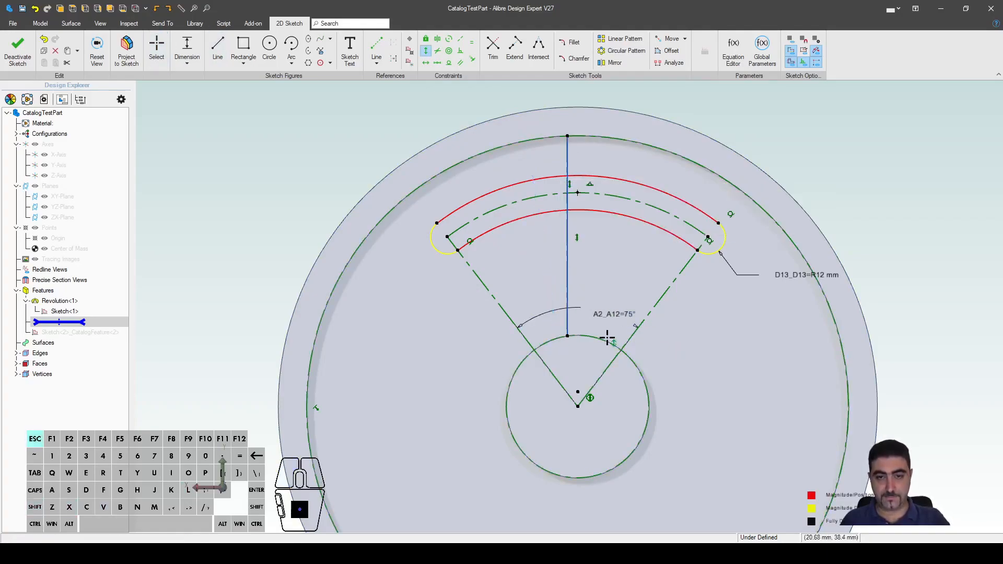
key("shift+c")
left_click(578, 406)
left_click(568, 276)
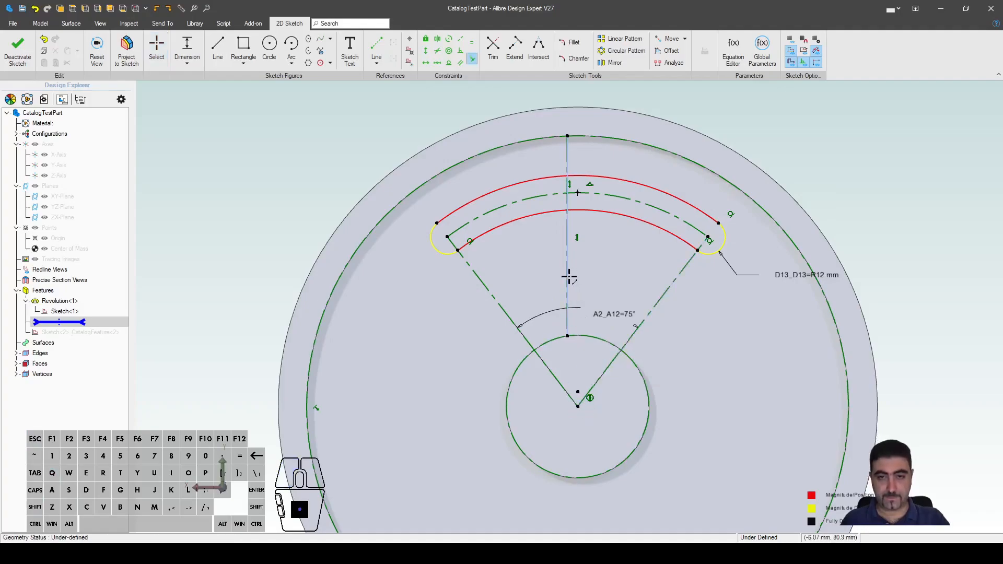
key("Escape")
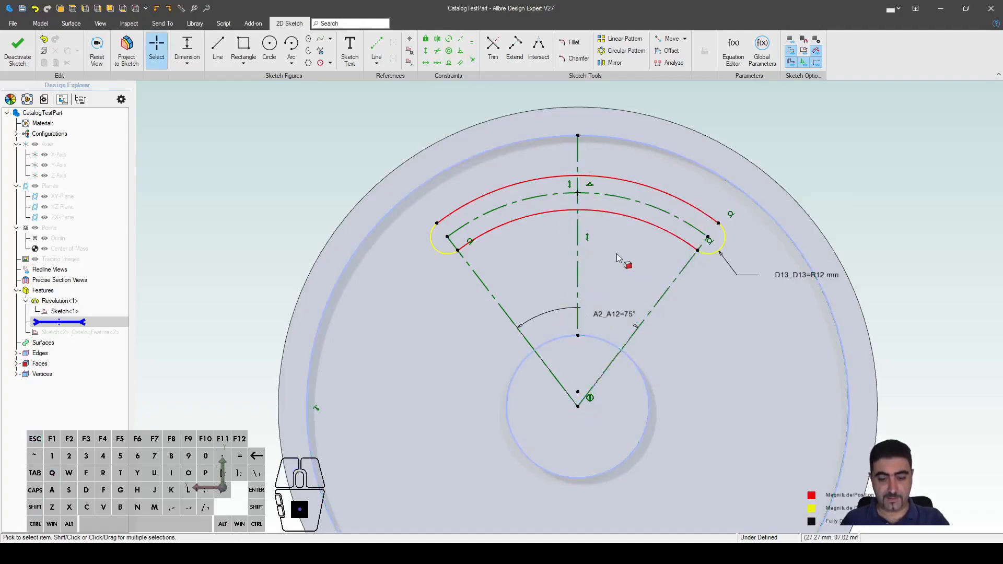
Step: Constrain the slot arc's middle point to the reference line's midpoint, fully defining the sketch
key("shift+m")
left_click(577, 193)
left_click(582, 264)
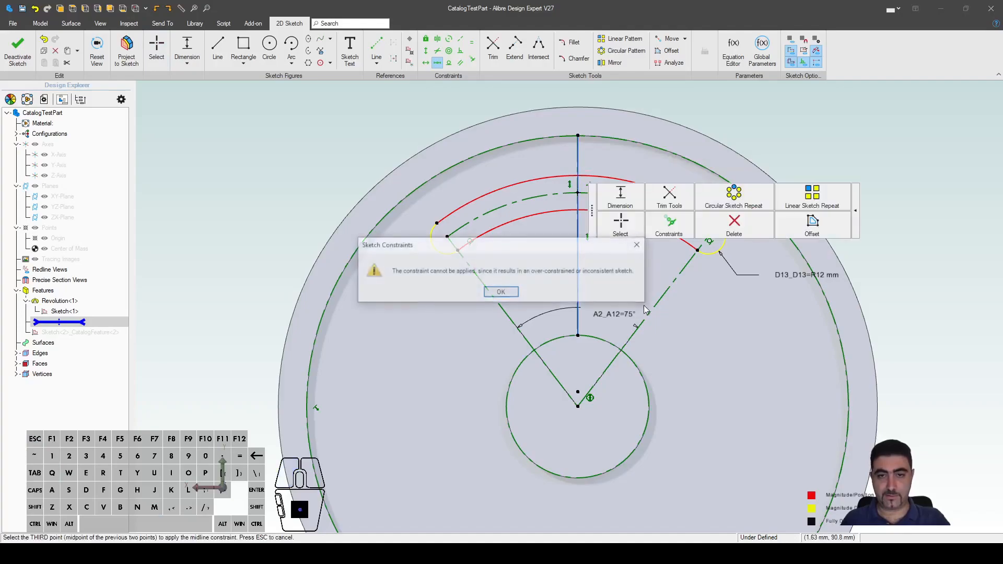
left_click(502, 290)
key("Escape")
key("shift+m")
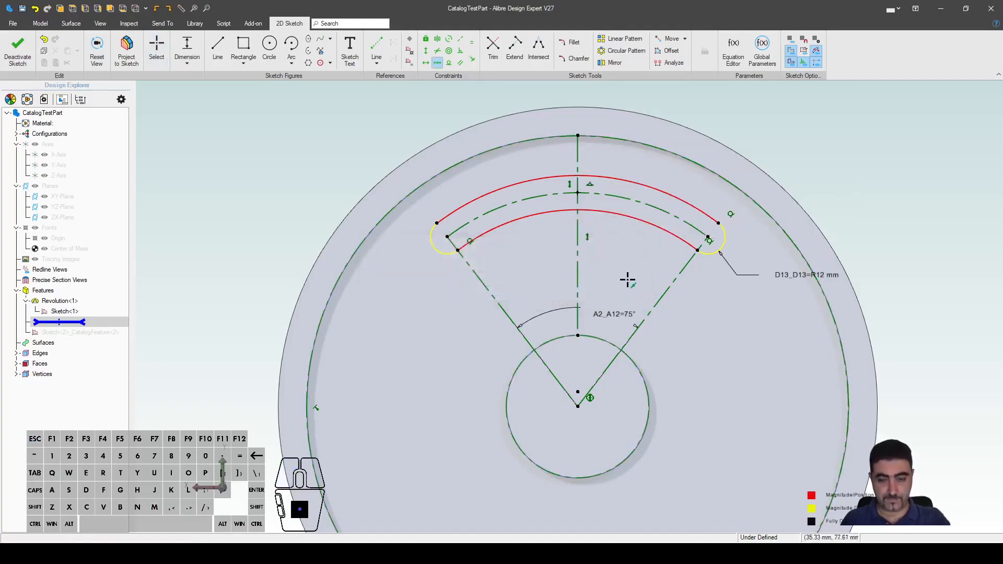
left_click(577, 340)
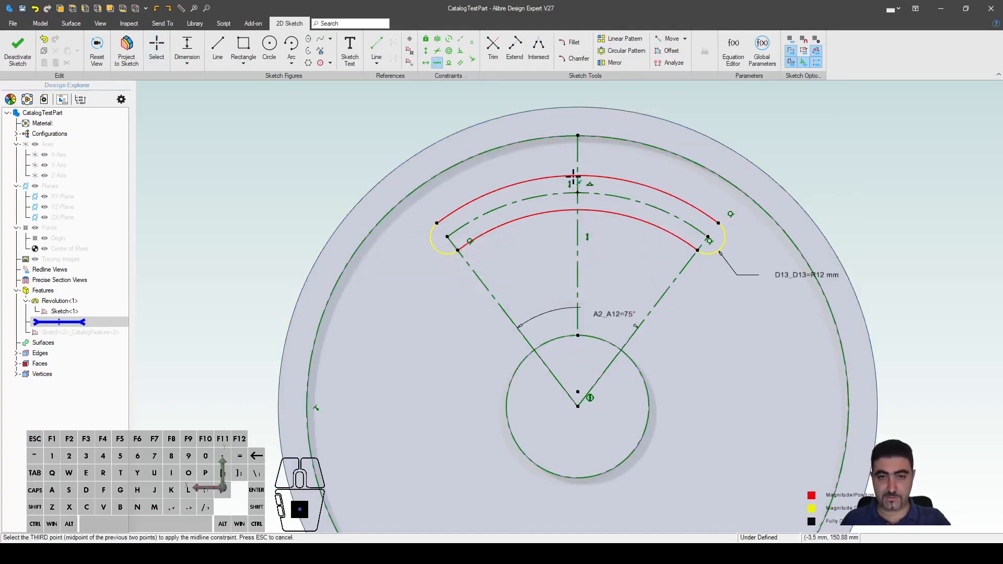
left_click(578, 194)
key("Escape")
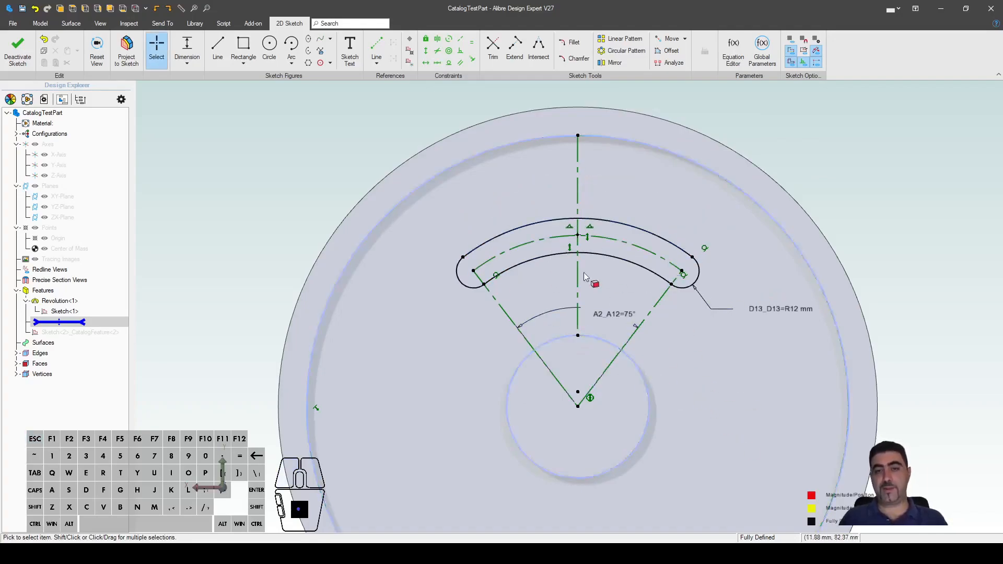
scroll(554, 214, "down", 2)
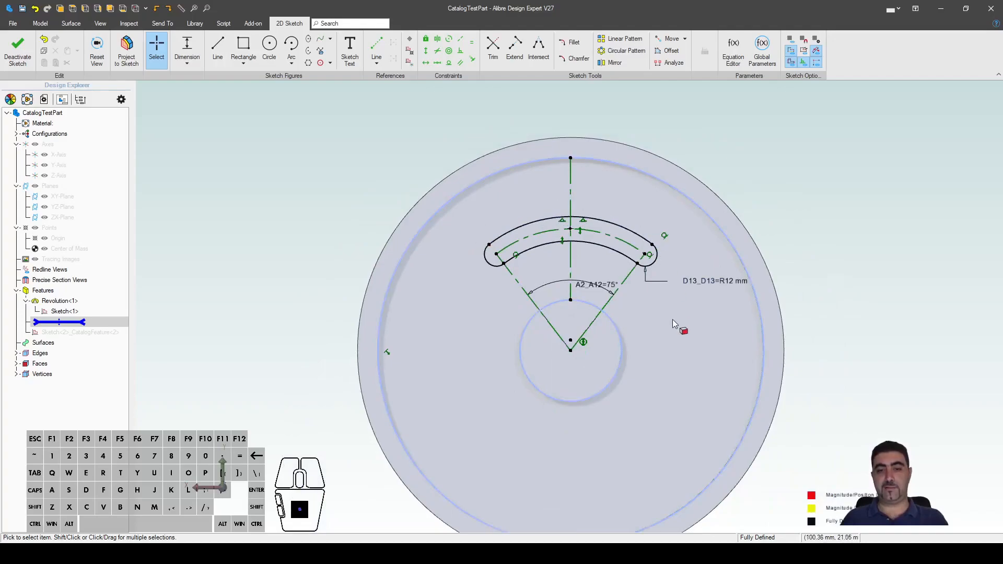
Step: Set slot dimension D13 to R30 mm and move its label up and right, clear of the slot
double_click(716, 284)
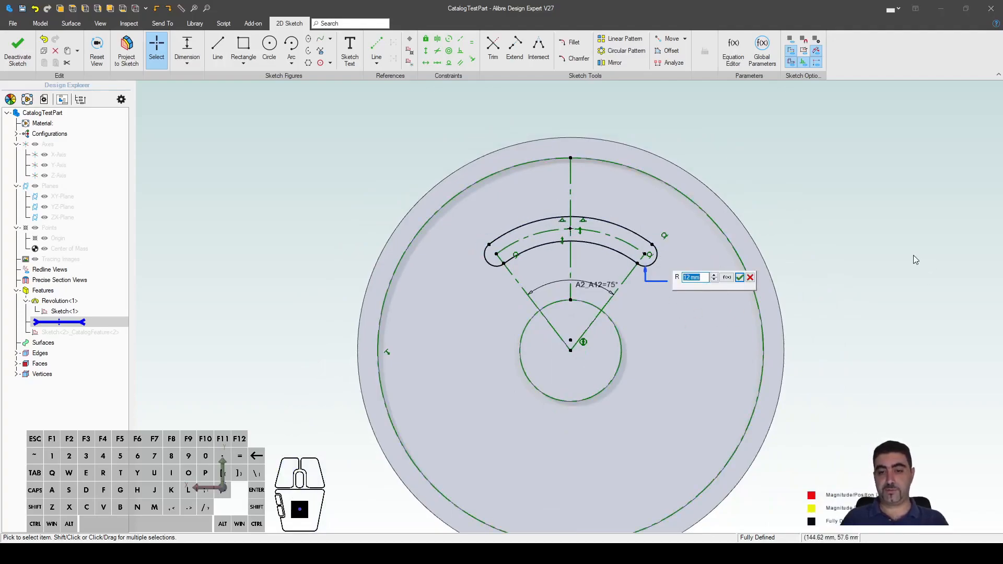
type("30")
key("Return")
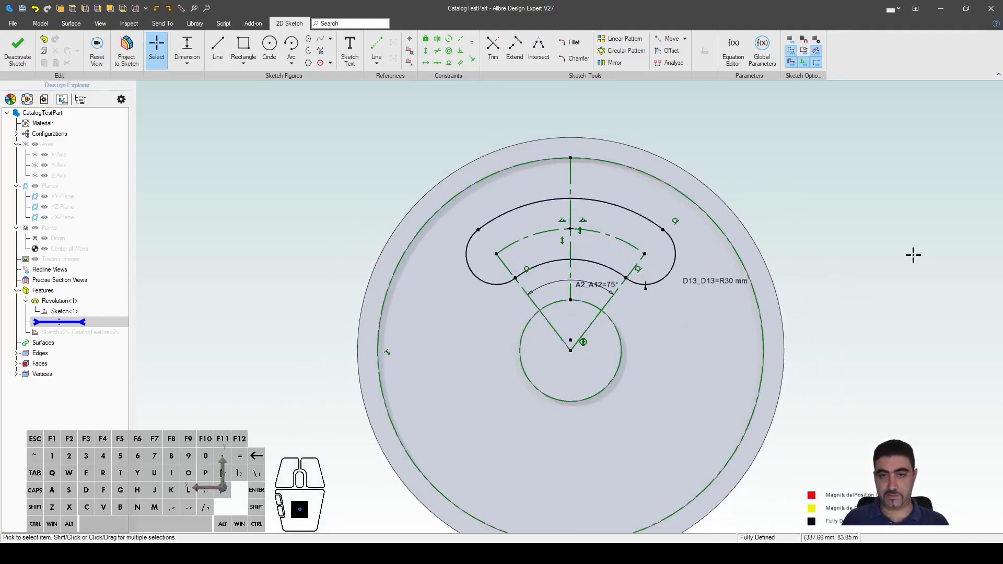
left_click_drag(714, 282, 838, 190)
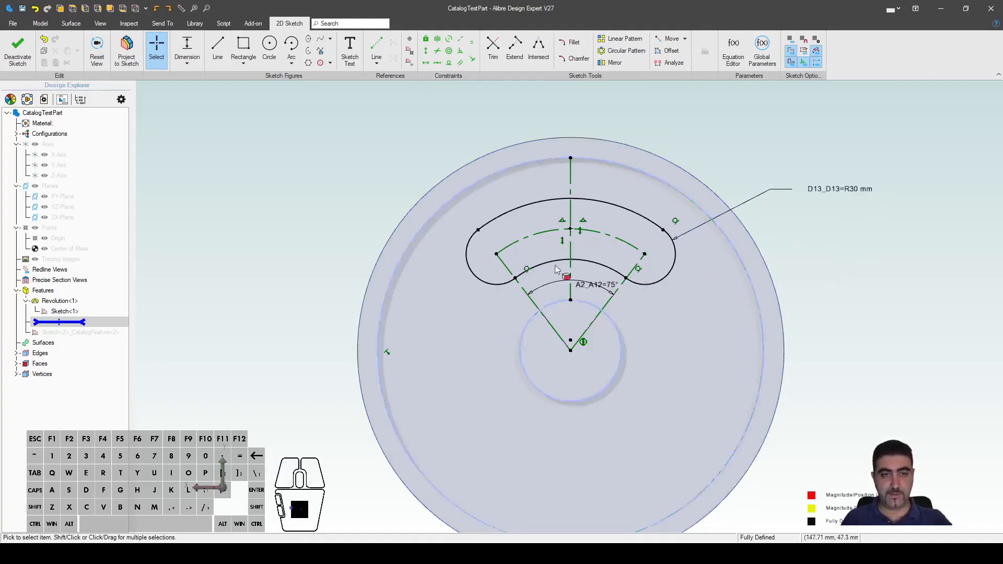
Step: Exit the sketch and extrude-cut the slot Through All as Extrusion<2>
left_click(10, 63)
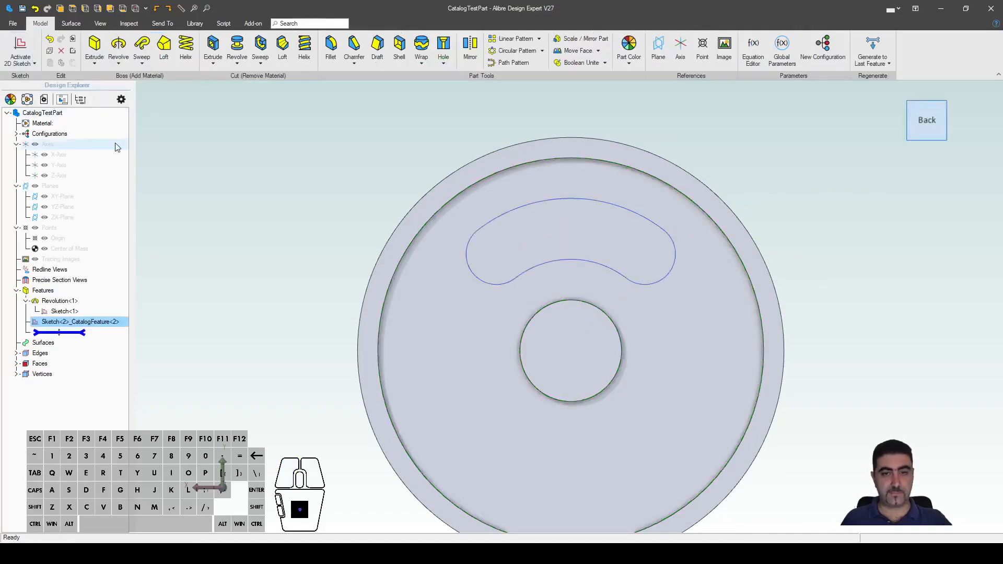
left_click(214, 46)
left_click(734, 34)
left_click(713, 50)
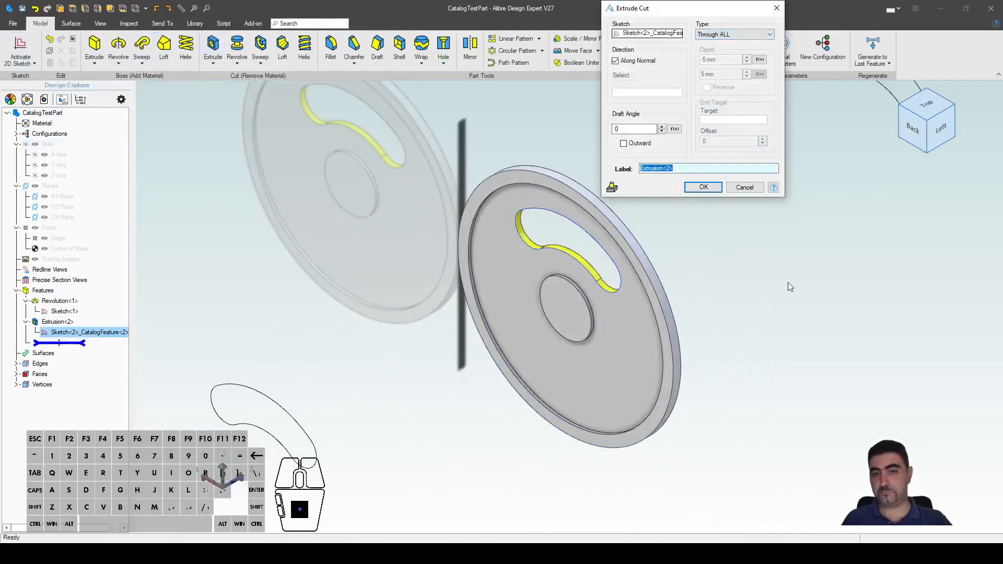
left_click(704, 187)
Step: Circular-pattern Extrusion<2> into 4 instances centred on the bore's face
left_click(509, 51)
scroll(573, 260, "up", 3)
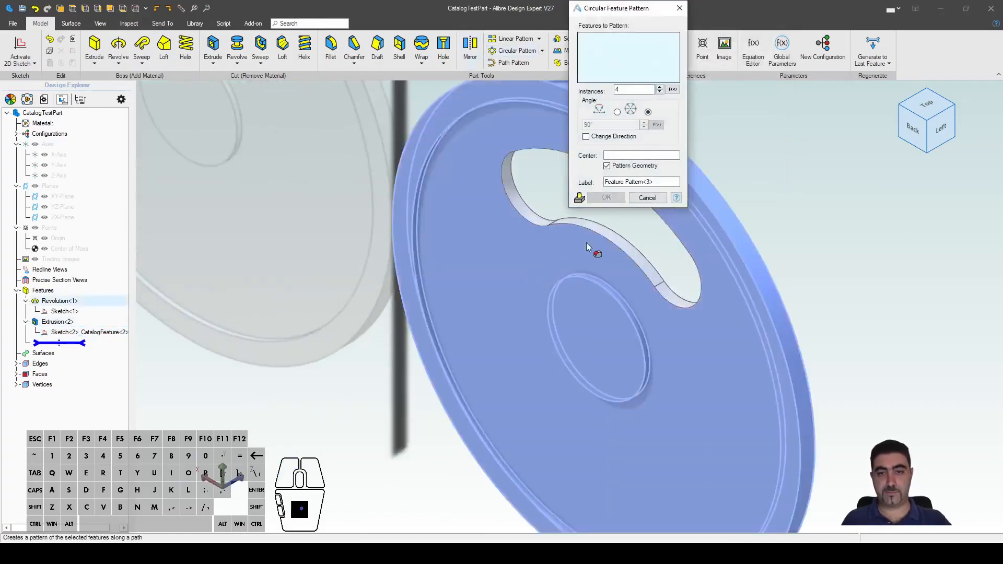
left_click(621, 244)
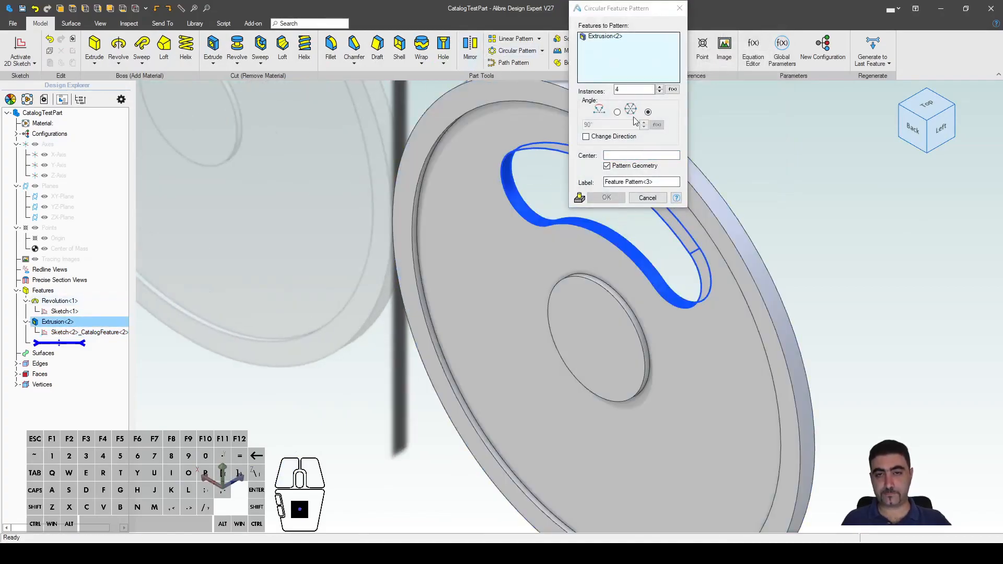
left_click(638, 153)
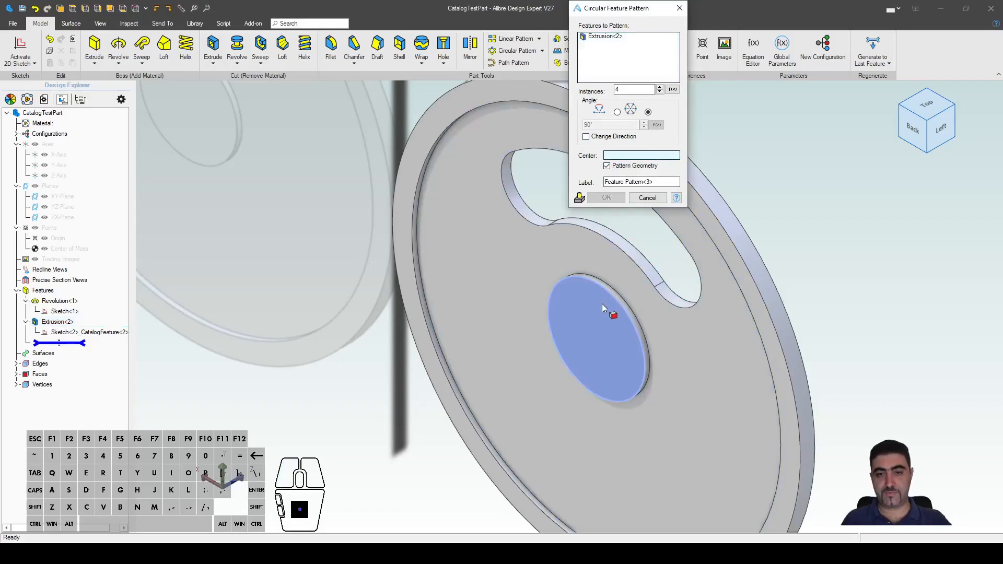
left_click(617, 294)
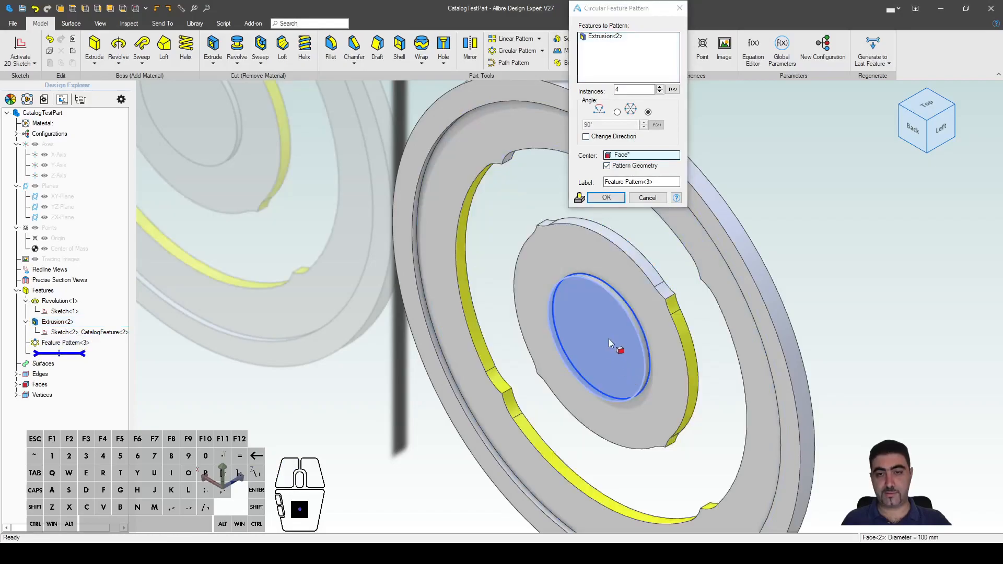
left_click(619, 200)
left_click(578, 197)
scroll(579, 196, "down", 4)
Step: Reopen the slot sketch Sketch<2> and set the slot's sweep angle to 45°
middle_click_drag(577, 215, 590, 191)
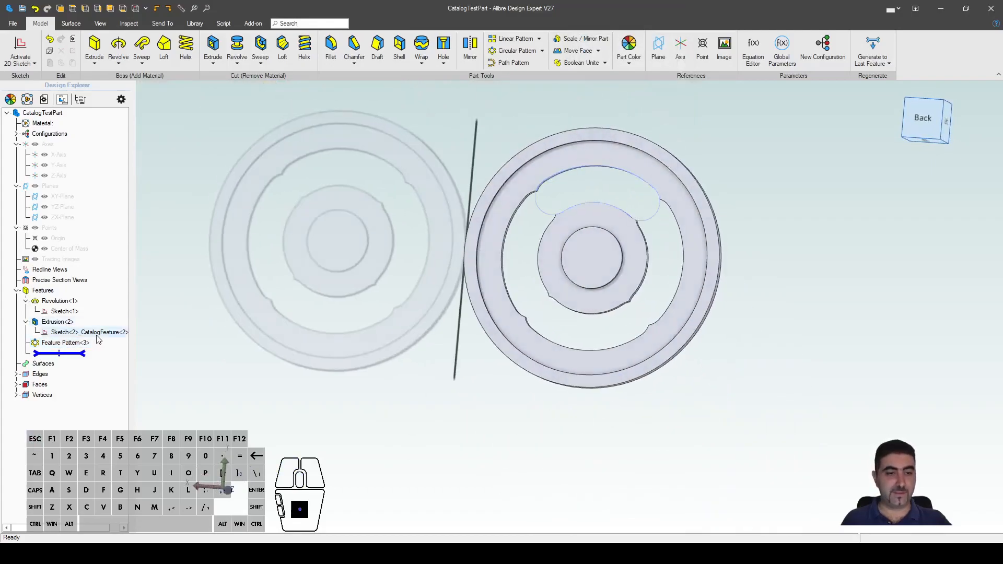
right_click(100, 332)
left_click(126, 339)
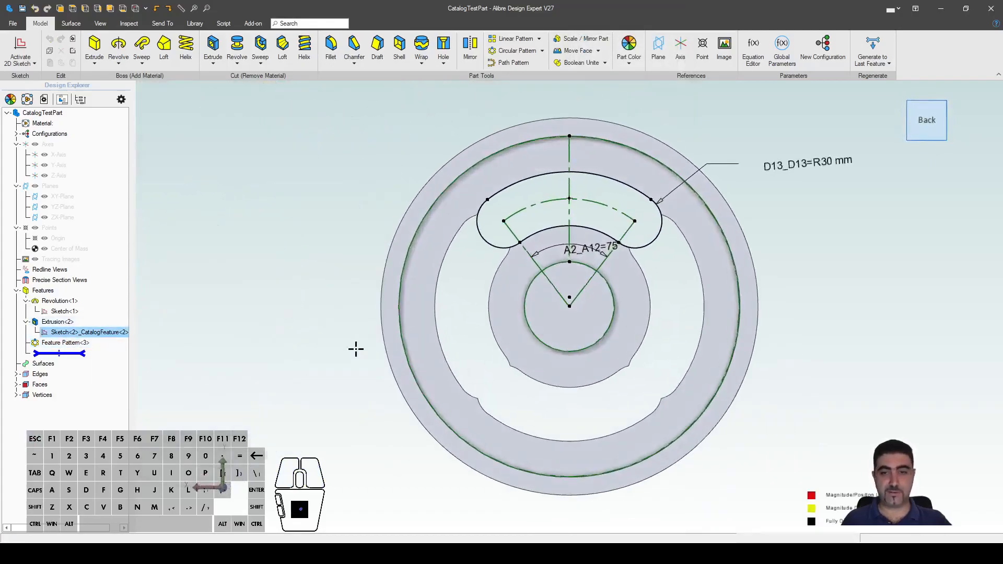
double_click(605, 232)
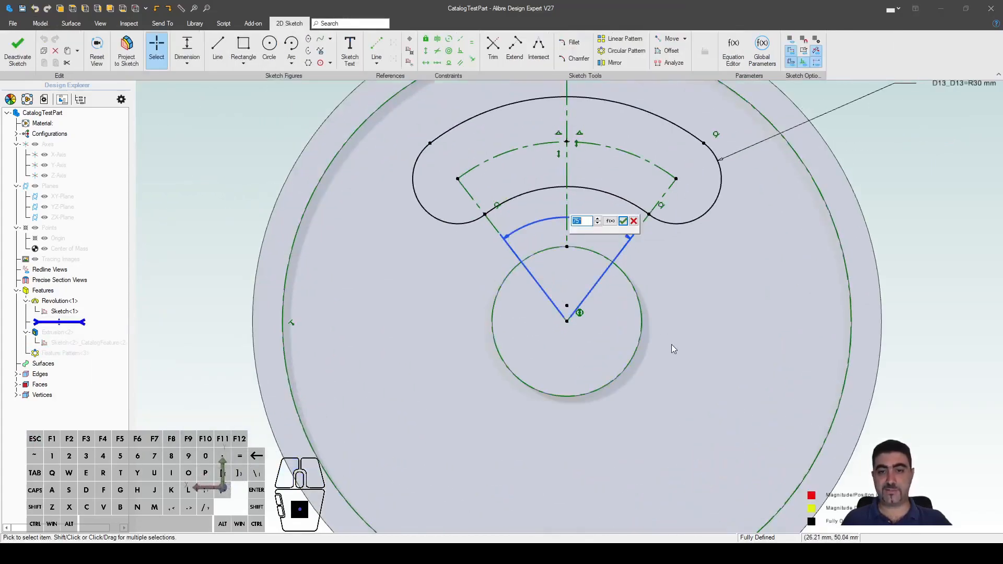
type("45")
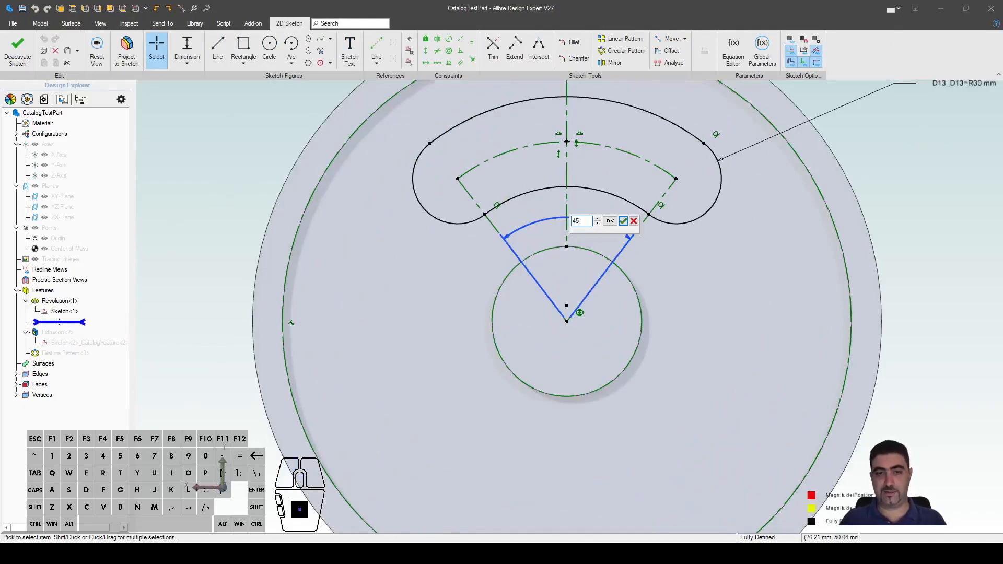
key("Return")
Step: Change the slot's sweep angle to 60° and begin editing end radius D13
scroll(567, 401, "up", 4)
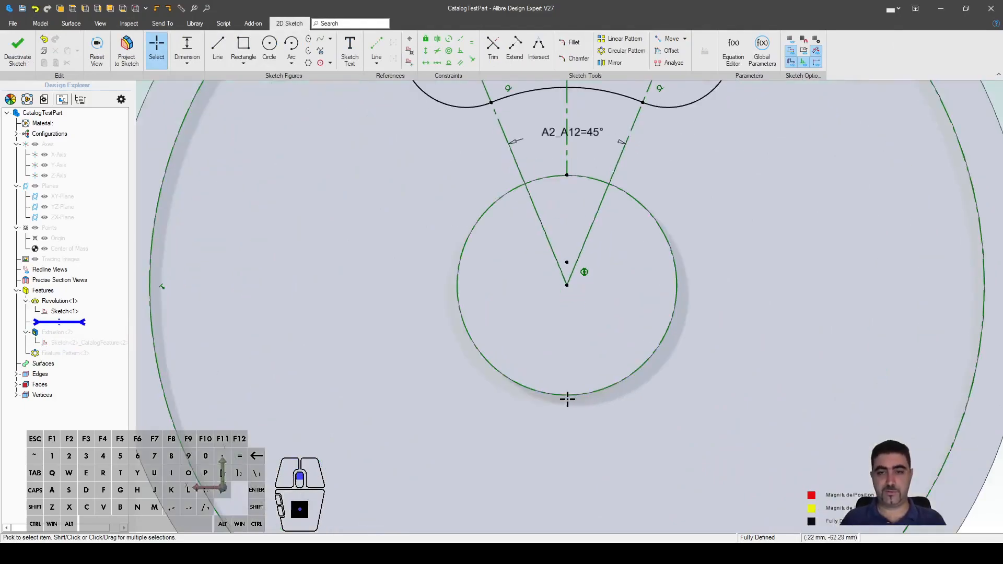
scroll(566, 400, "down", 7)
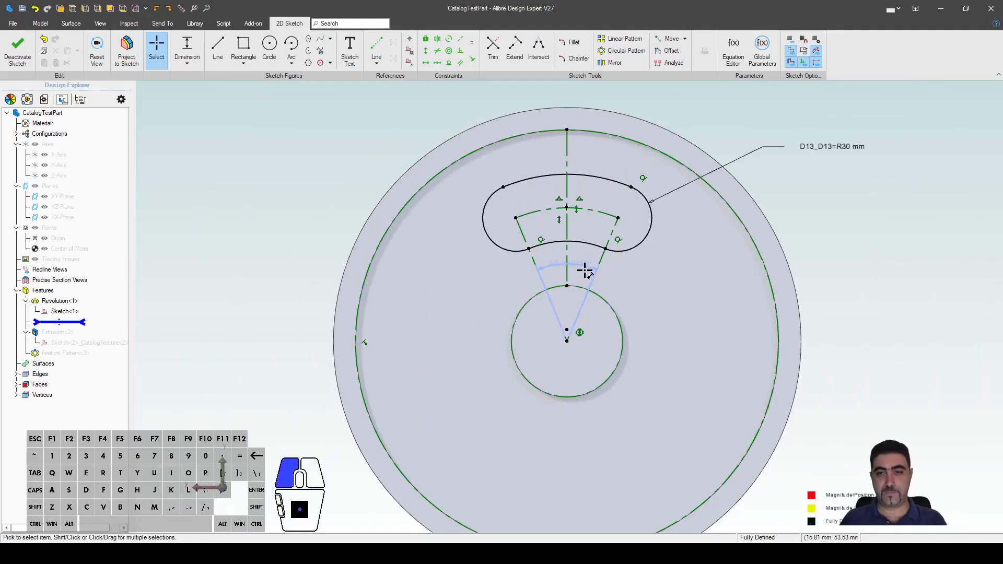
double_click(585, 269)
type("60")
key("Return")
double_click(813, 154)
Step: Set D13 to R25 mm and exit the sketch to rebuild the four 60° slots
type("25")
key("Return")
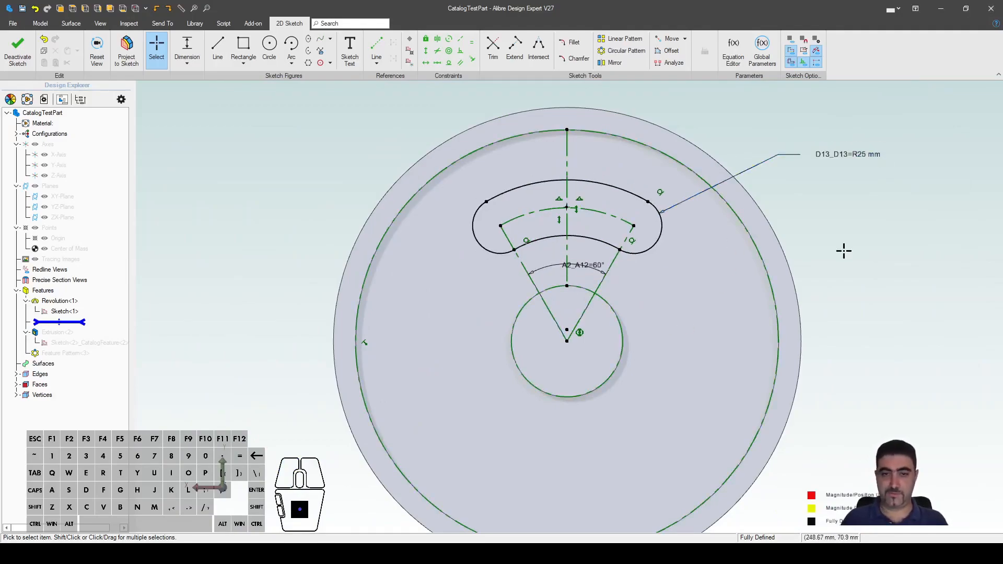
key("ctrl+k")
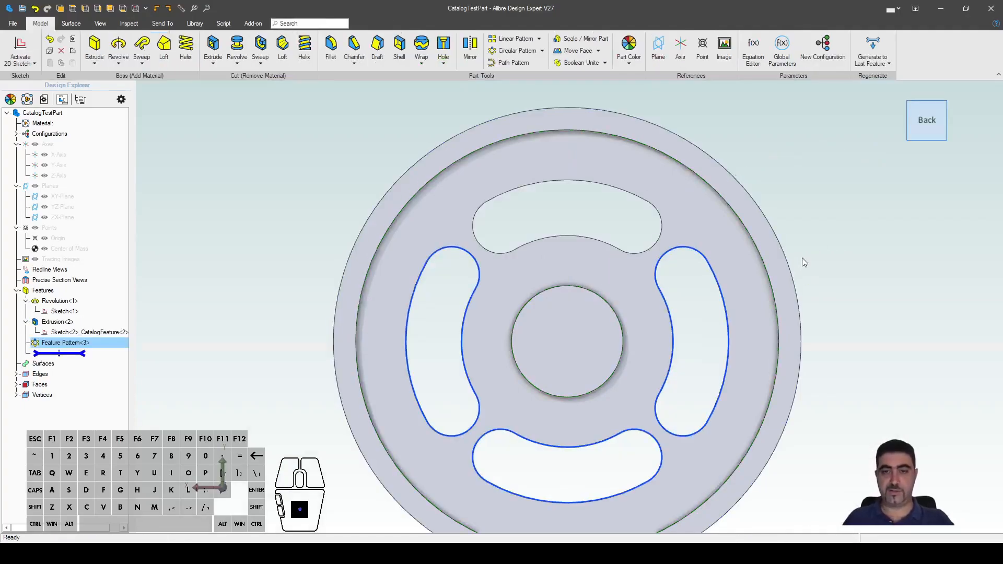
middle_click_drag(812, 387, 732, 335)
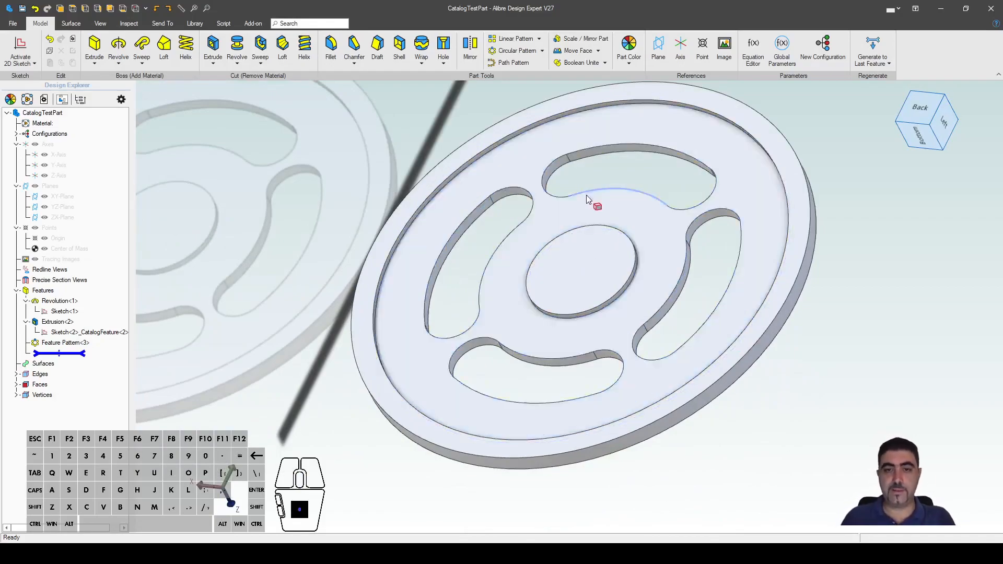
scroll(607, 395, "down", 3)
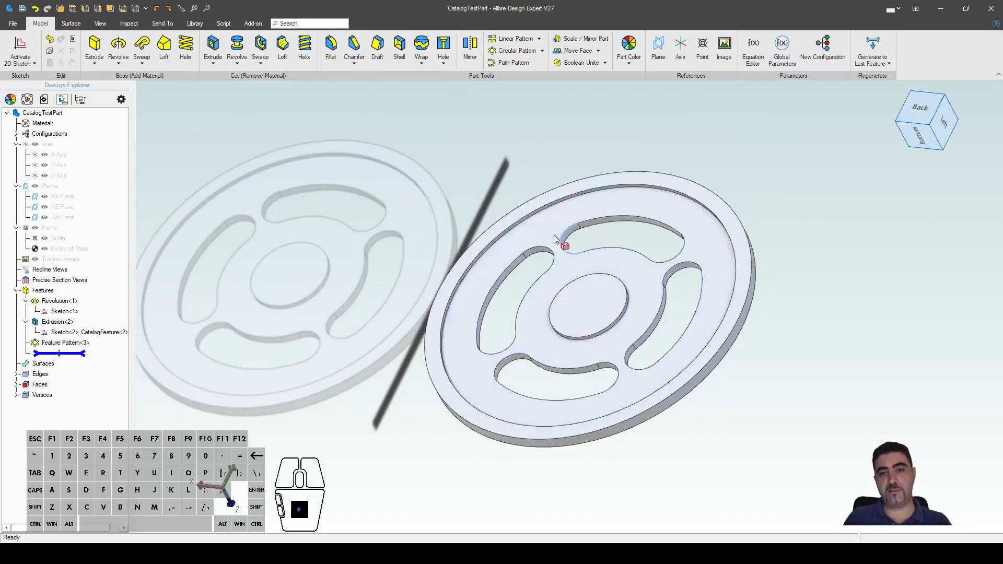
scroll(631, 334, "up", 2)
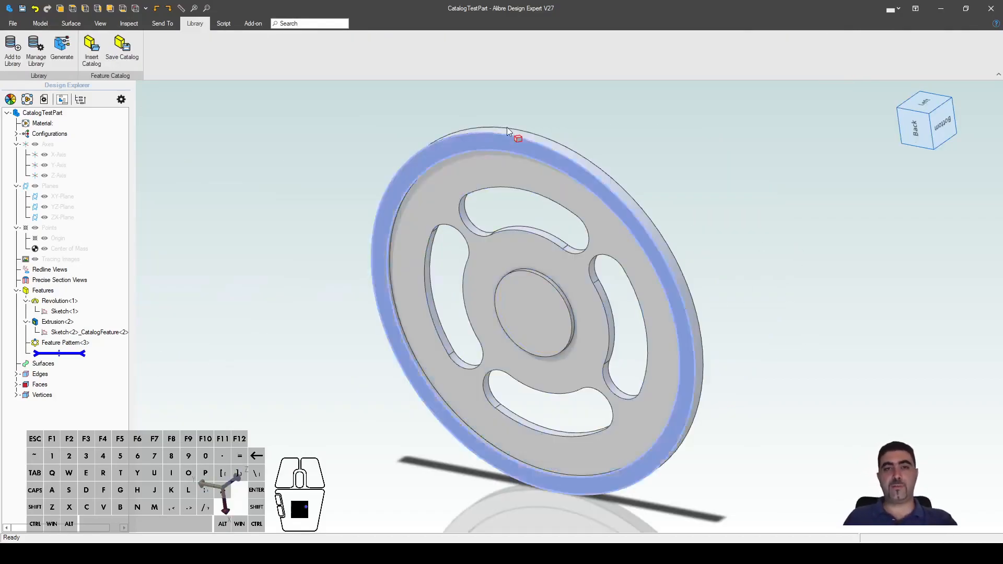
key("Escape")
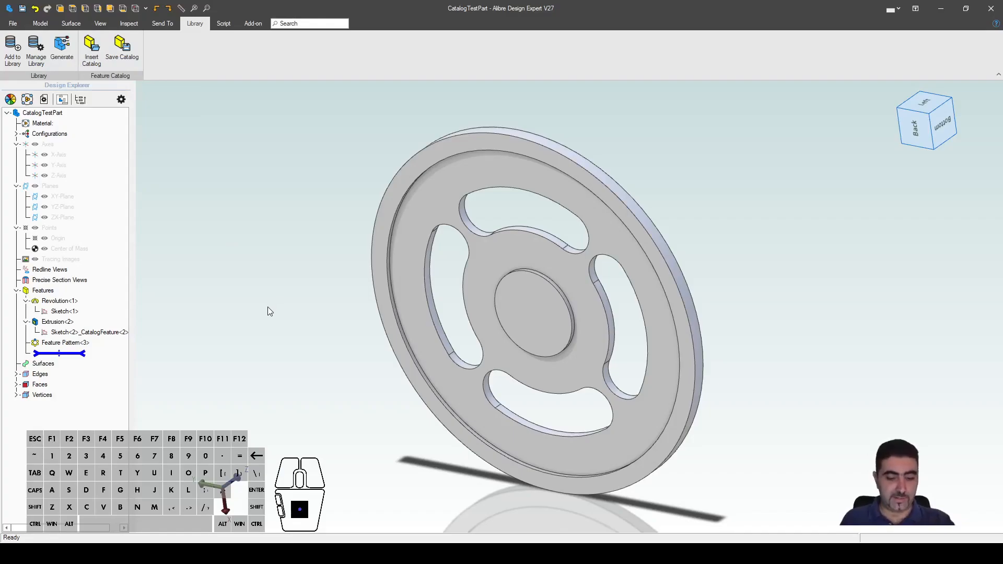
Step: Start a new sketch on the hub's front face
left_click(524, 315)
key("ctrl+k")
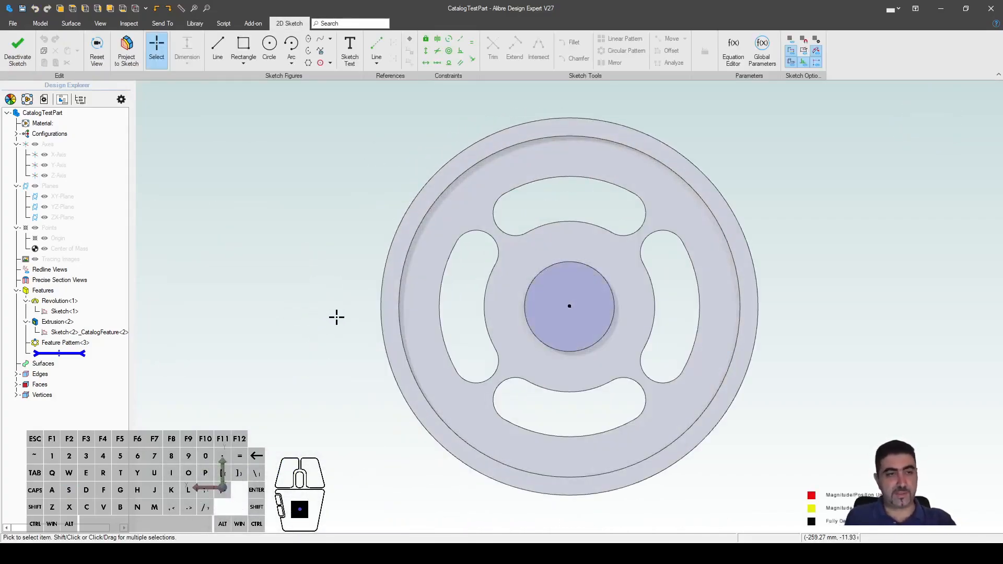
scroll(638, 275, "up", 3)
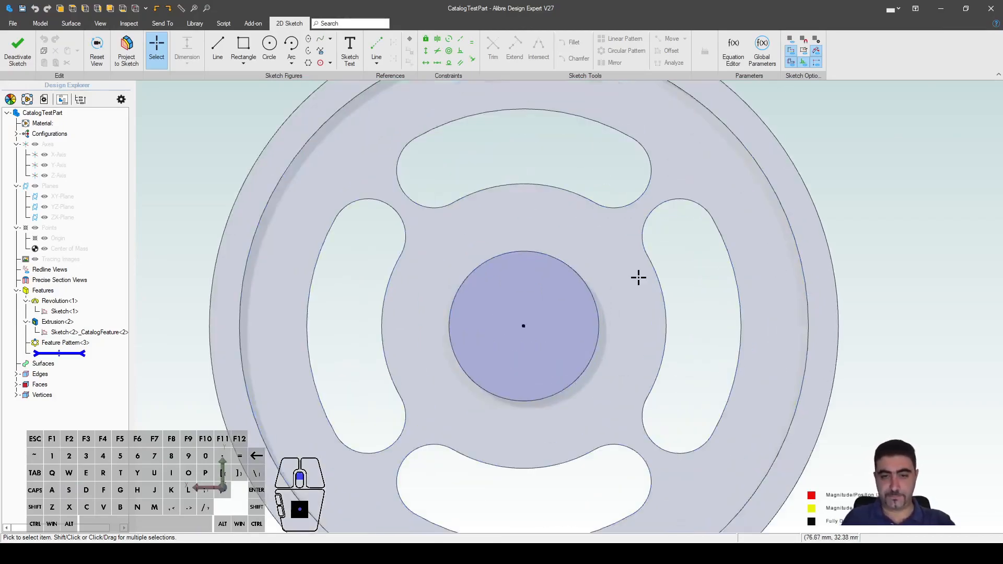
scroll(526, 177, "down", 2)
scroll(526, 178, "up", 5)
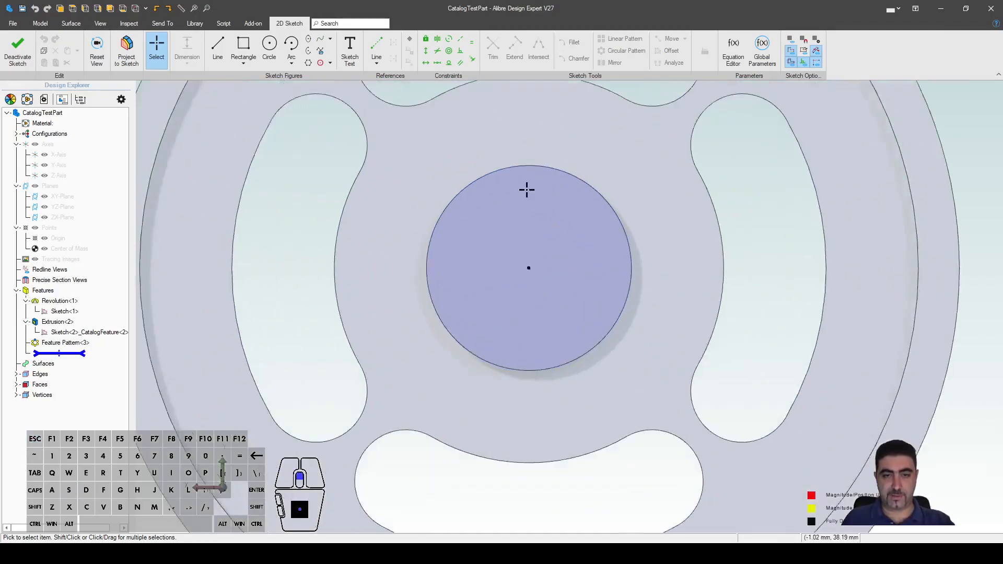
Step: Draw a circle centred on the hub and dimension it Ø60 mm as D14
key("c")
left_click(529, 278)
left_click(603, 288)
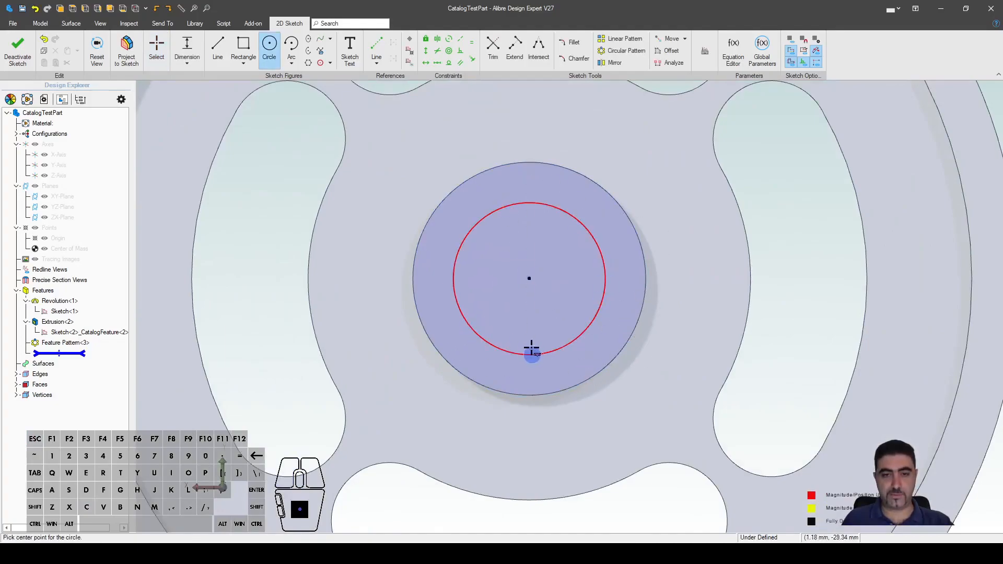
key("Escape")
key("d")
left_click(600, 262)
left_click(671, 141)
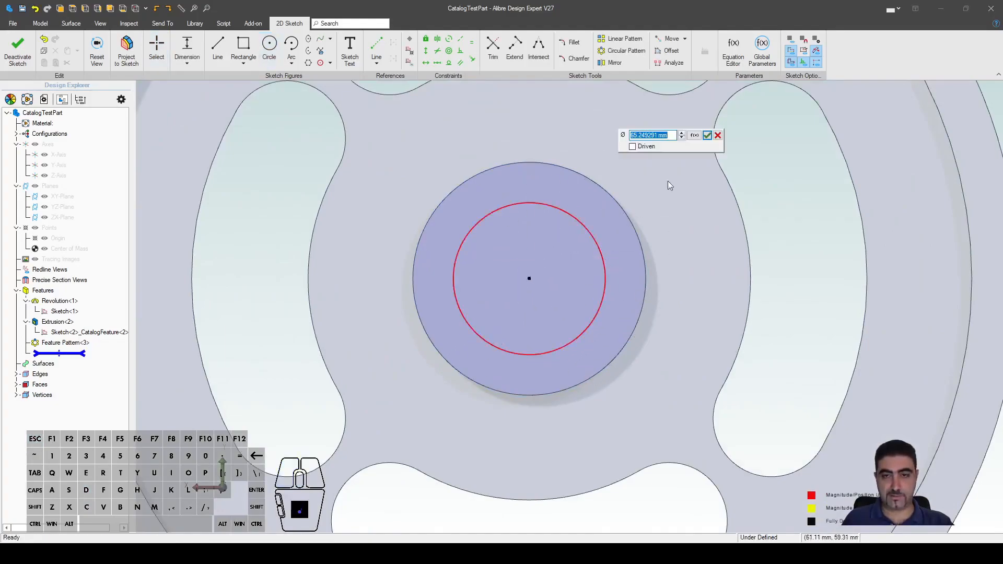
right_click(684, 321)
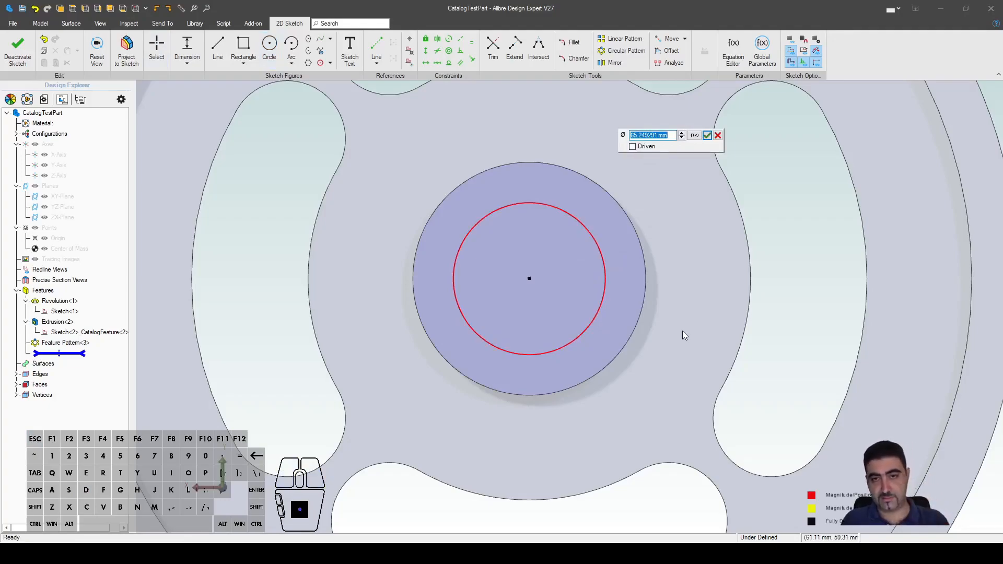
type("60")
key("Return")
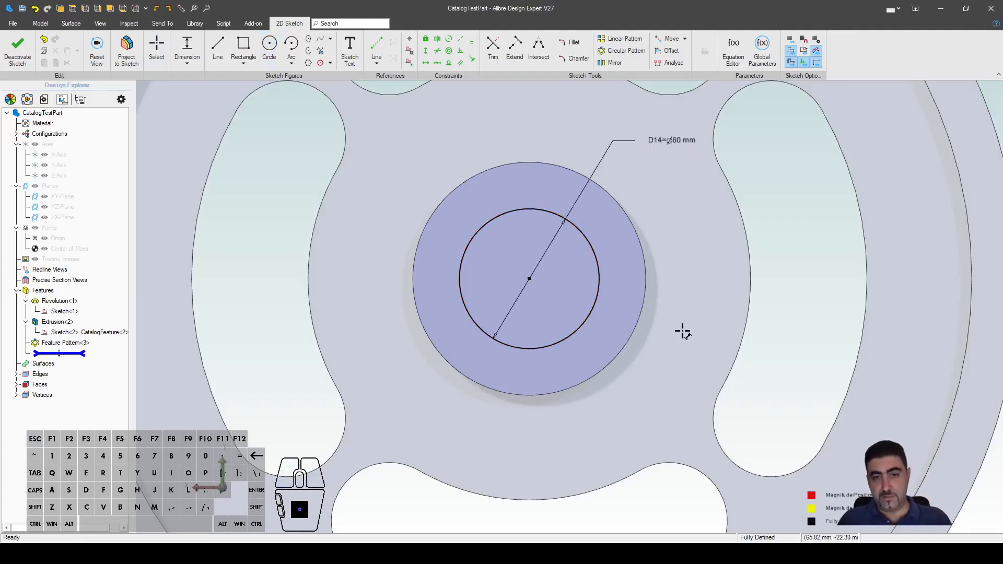
scroll(477, 171, "up", 3)
Step: Draw three keyway lines rising from the top of the Ø60 mm circle
key("l")
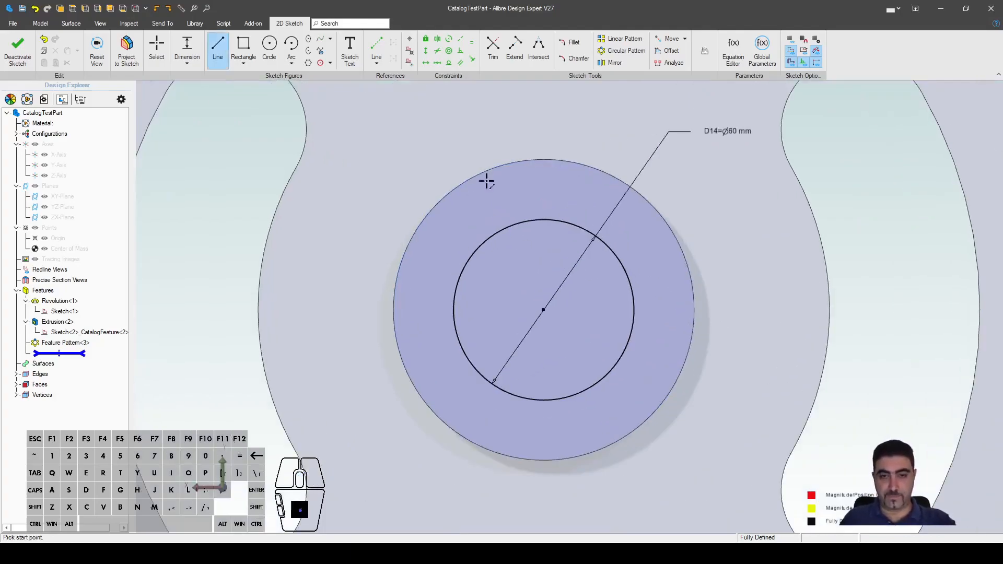
left_click(504, 228)
left_click(503, 187)
left_click(601, 188)
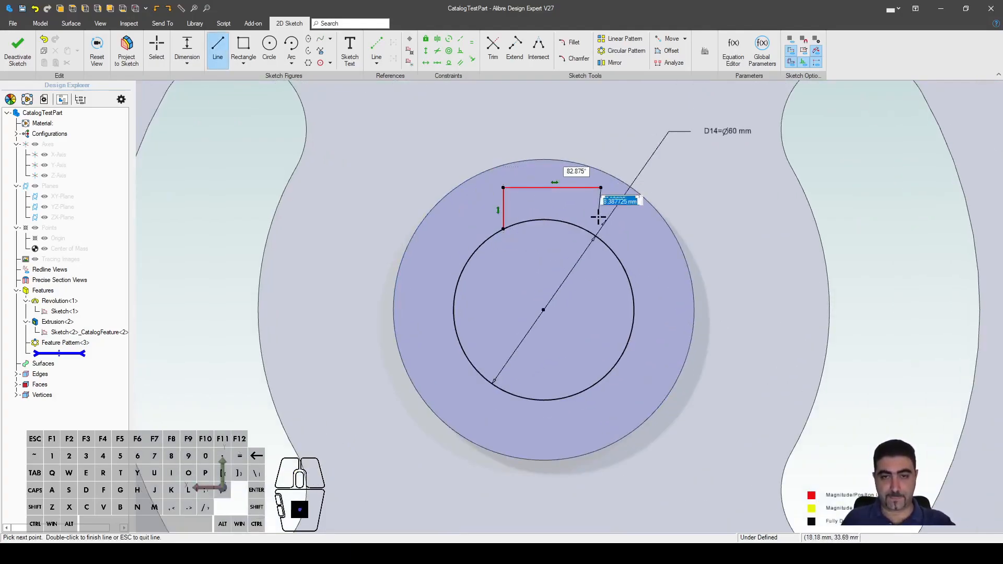
key("Escape")
left_click(595, 236)
key("Escape")
scroll(544, 171, "up", 4)
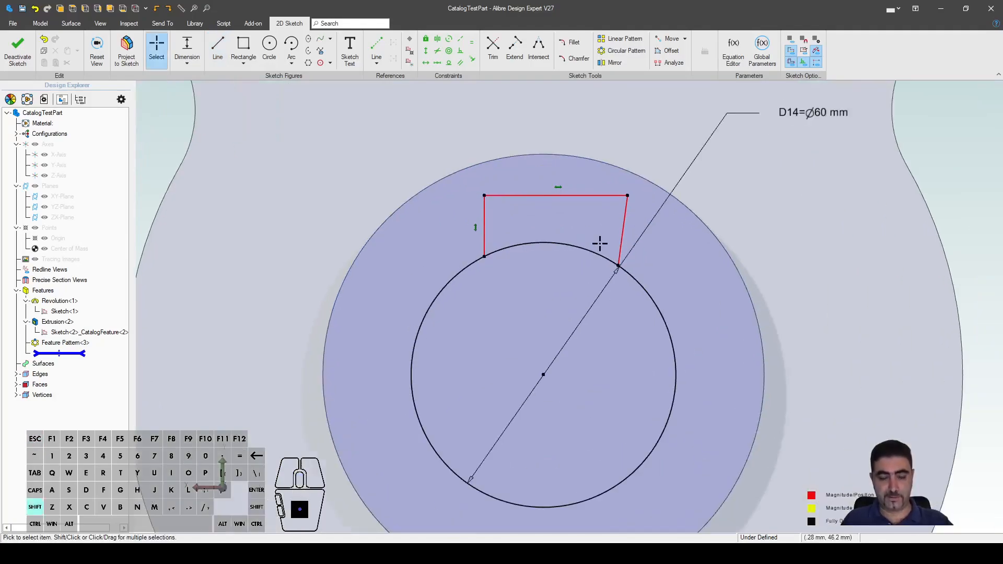
Step: Make the keyway's right side vertical and align both lower endpoints horizontally
key("shift+v")
left_click(632, 240)
key("Escape")
left_click(521, 218)
scroll(522, 219, "up", 3)
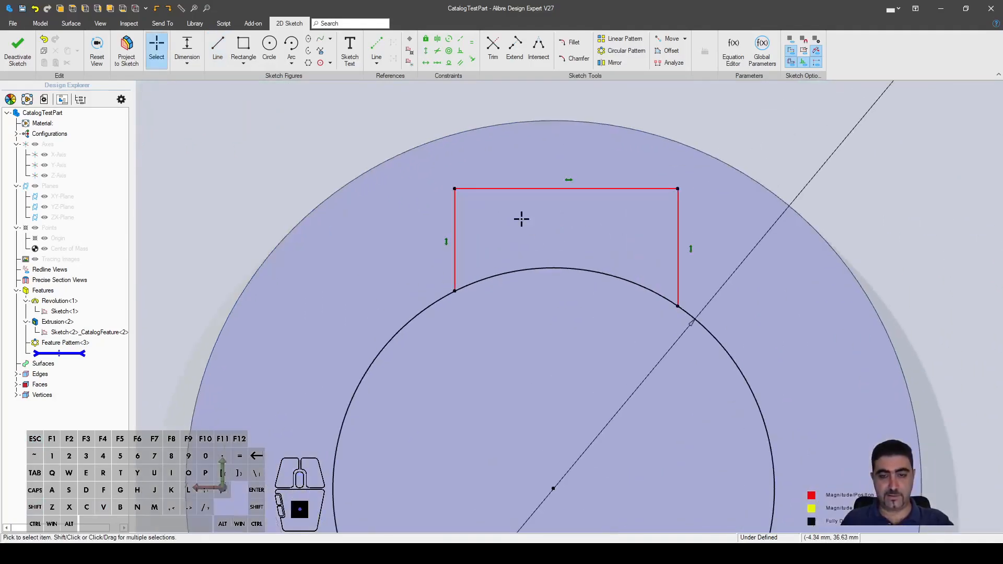
scroll(520, 220, "down", 3)
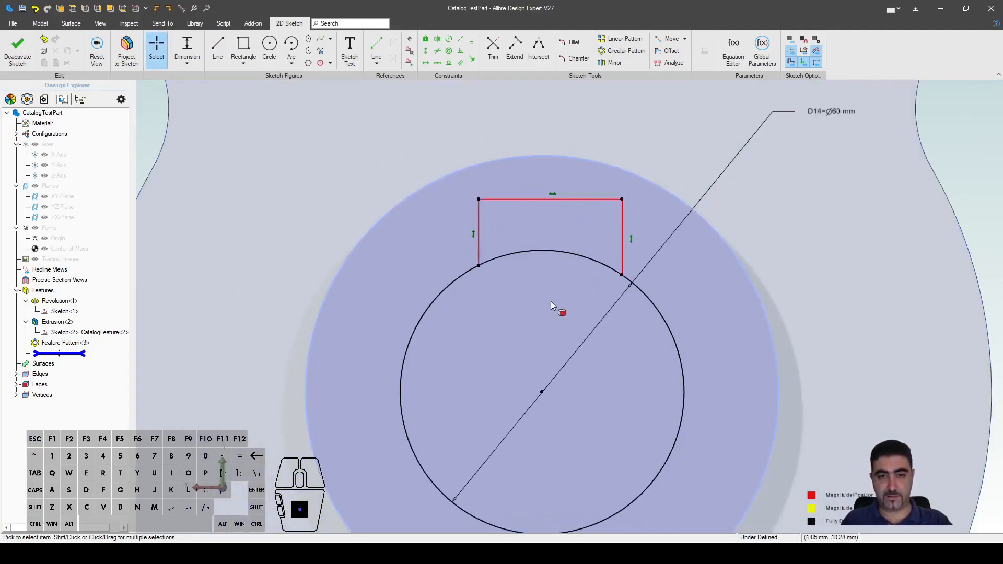
key("shift+h")
left_click(621, 275)
left_click(479, 265)
key("Escape")
Step: Drag the keyway's top-left corner inward to narrow the outline
left_click(486, 206)
left_click_drag(486, 206, 528, 200)
key("Escape")
mouse_move(462, 207)
left_mouse_down()
mouse_move(496, 181)
mouse_move(514, 202)
mouse_move(453, 198)
mouse_move(510, 184)
mouse_move(481, 196)
left_mouse_up()
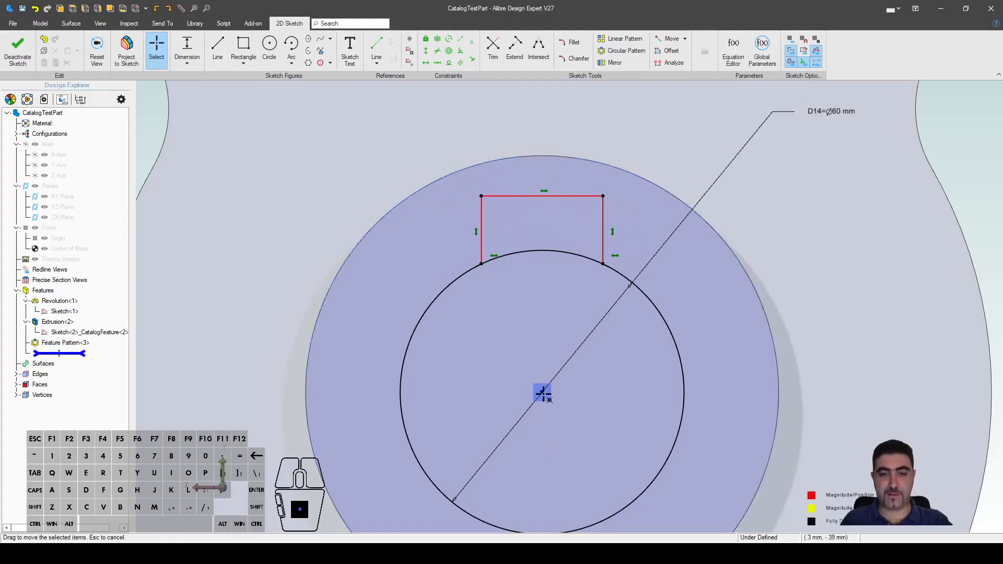
scroll(534, 366, "down", 2)
scroll(535, 246, "up", 4)
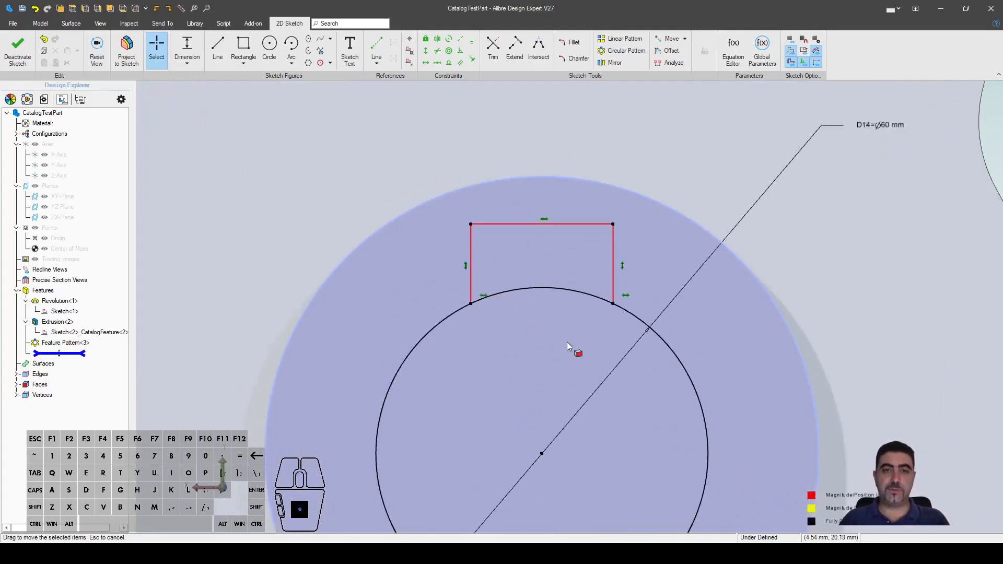
Step: Exit Trim and reposition the keyway's top-left corner
key("t")
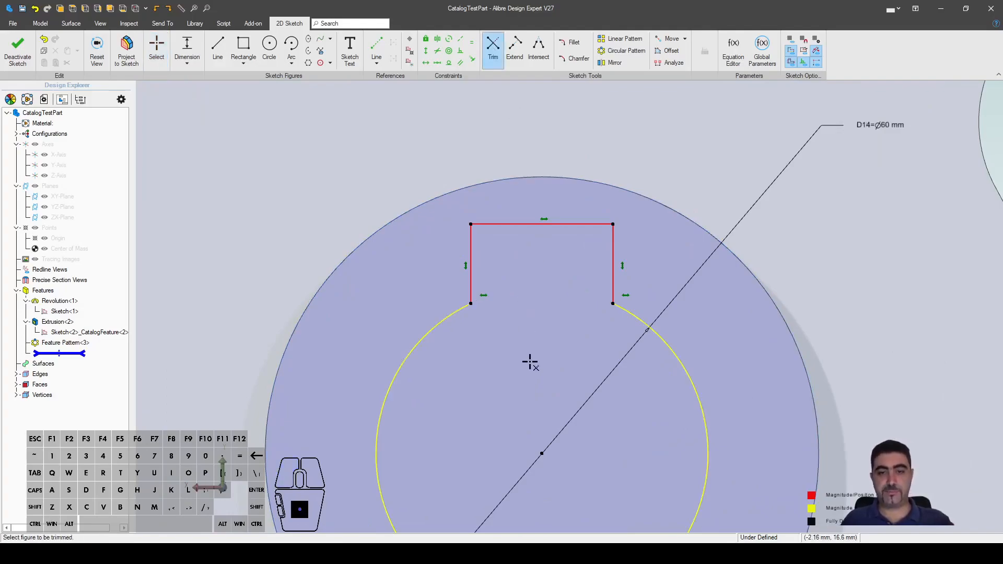
key("Escape")
scroll(514, 209, "down", 2)
scroll(530, 251, "up", 1)
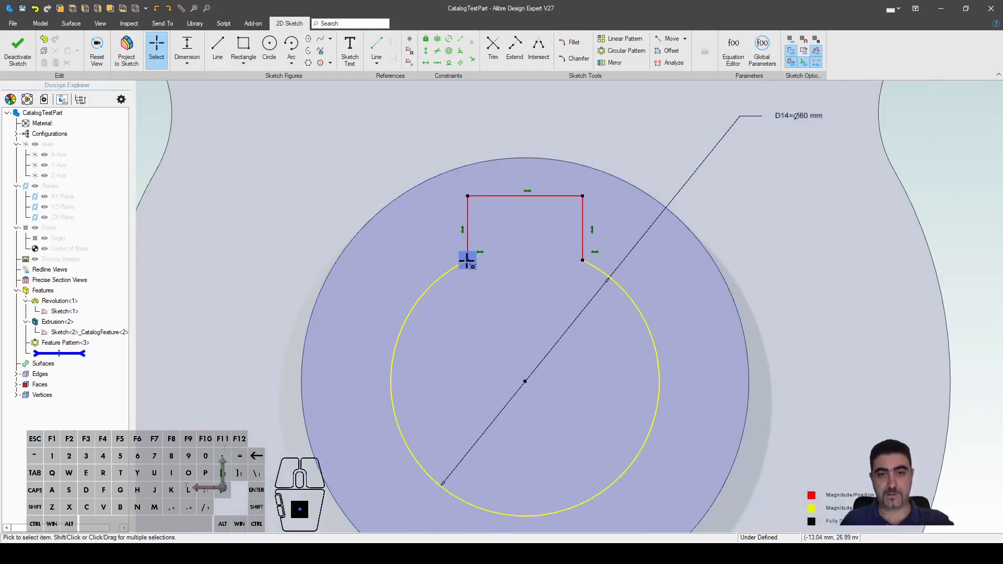
mouse_move(467, 198)
left_mouse_down()
mouse_move(495, 209)
mouse_move(475, 204)
left_mouse_up()
scroll(535, 151, "up", 3)
scroll(535, 151, "down", 4)
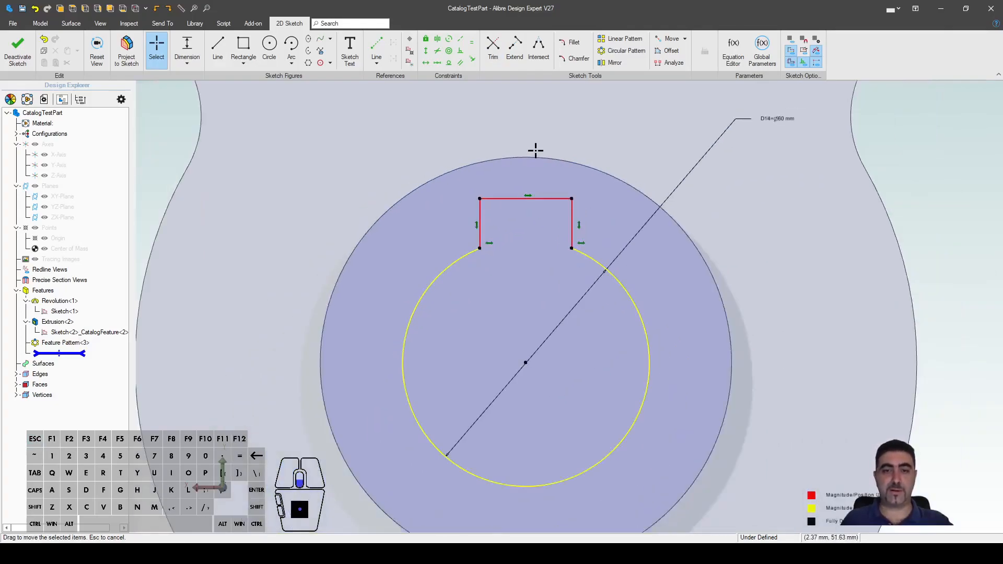
scroll(544, 244, "up", 1)
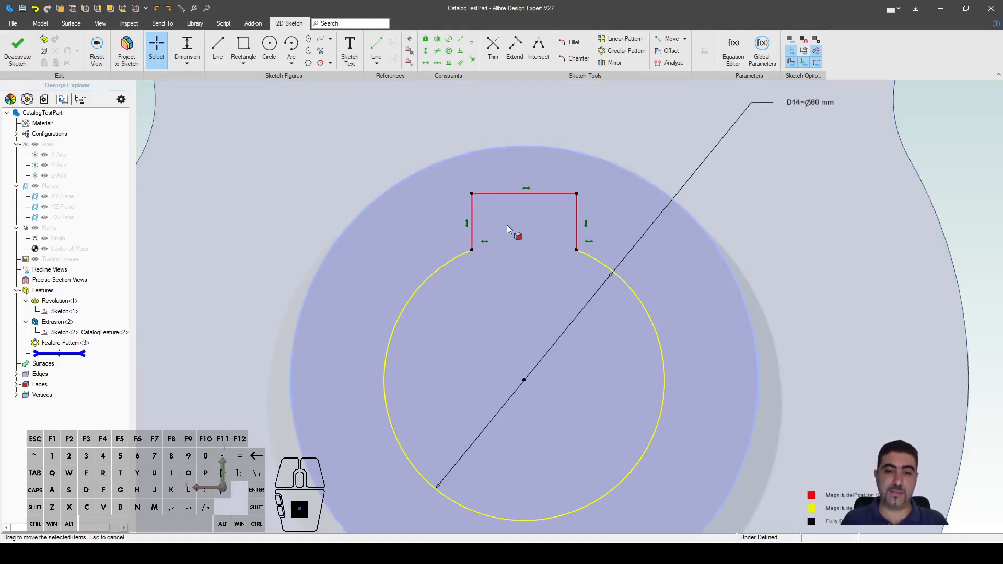
scroll(499, 205, "up", 1)
Step: Delete the vertical and horizontal constraints from the keyway's lines
left_click(478, 265)
left_click(445, 231, "shift")
left_click(537, 177, "shift")
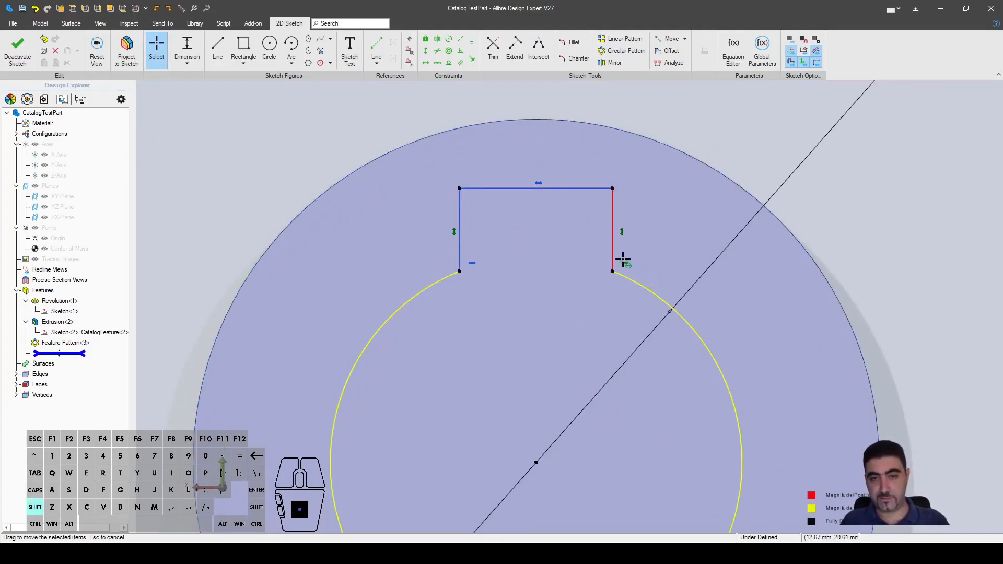
left_click(621, 231, "shift")
key("Delete")
scroll(525, 161, "down", 3)
scroll(506, 174, "up", 1)
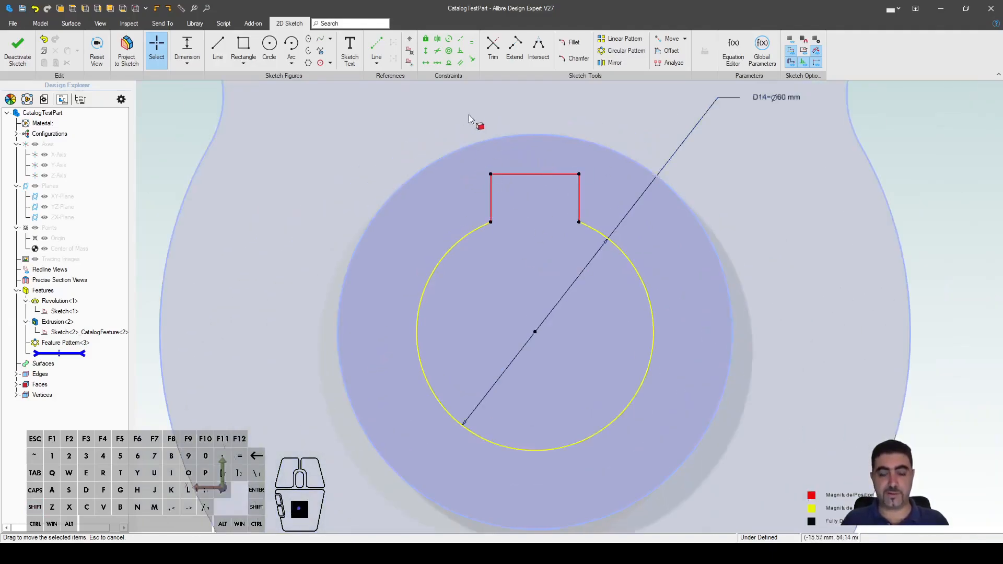
Step: Make the keyway's left side, top edge and right side mutually perpendicular at the corners
left_click(459, 55)
left_click(492, 201)
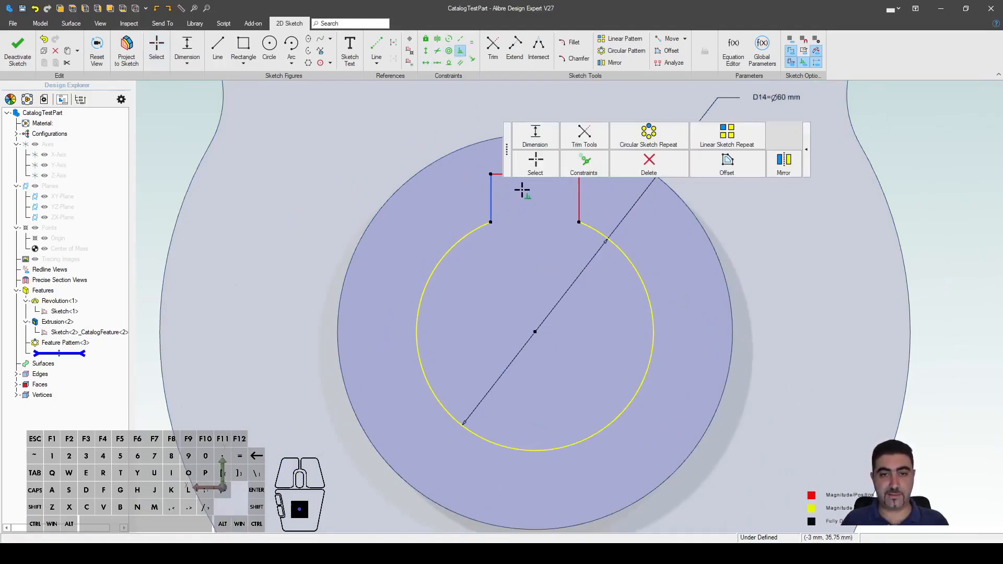
right_click_drag(524, 190, 476, 217)
left_click(476, 197)
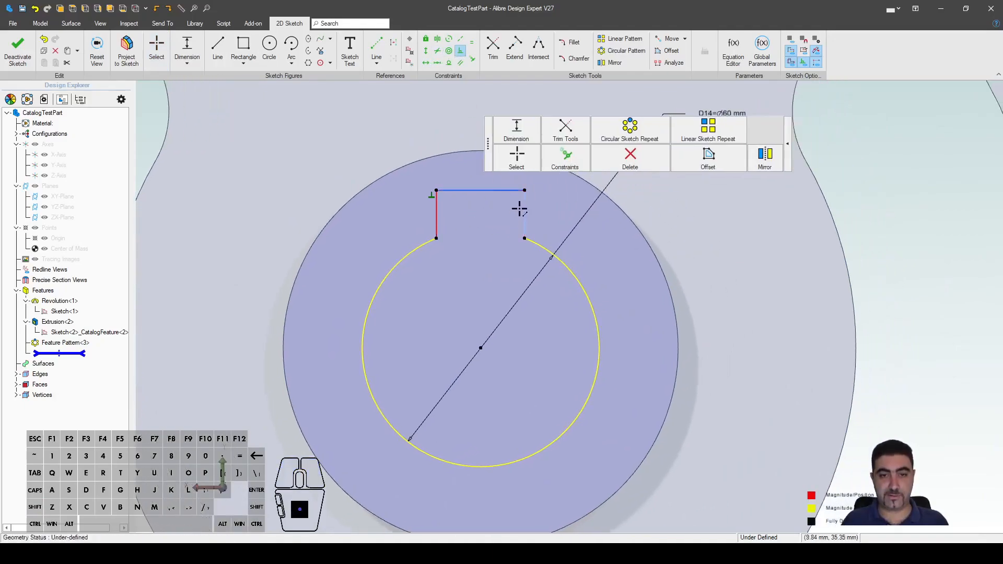
left_click(492, 191)
left_click(524, 209)
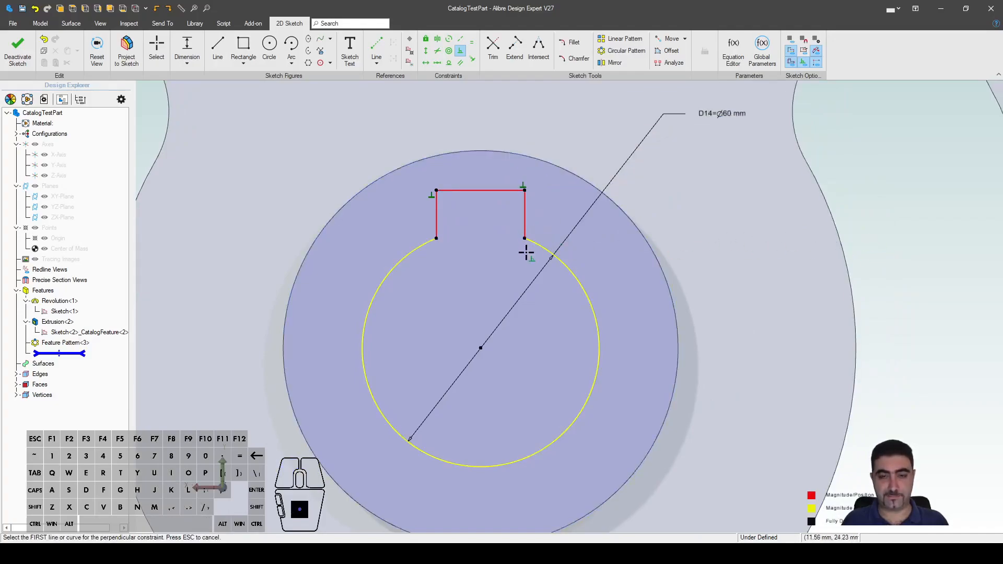
key("Escape")
mouse_move(524, 238)
left_mouse_down()
mouse_move(500, 222)
mouse_move(530, 243)
mouse_move(461, 221)
mouse_move(487, 215)
mouse_move(437, 233)
mouse_move(488, 228)
mouse_move(533, 243)
left_mouse_up()
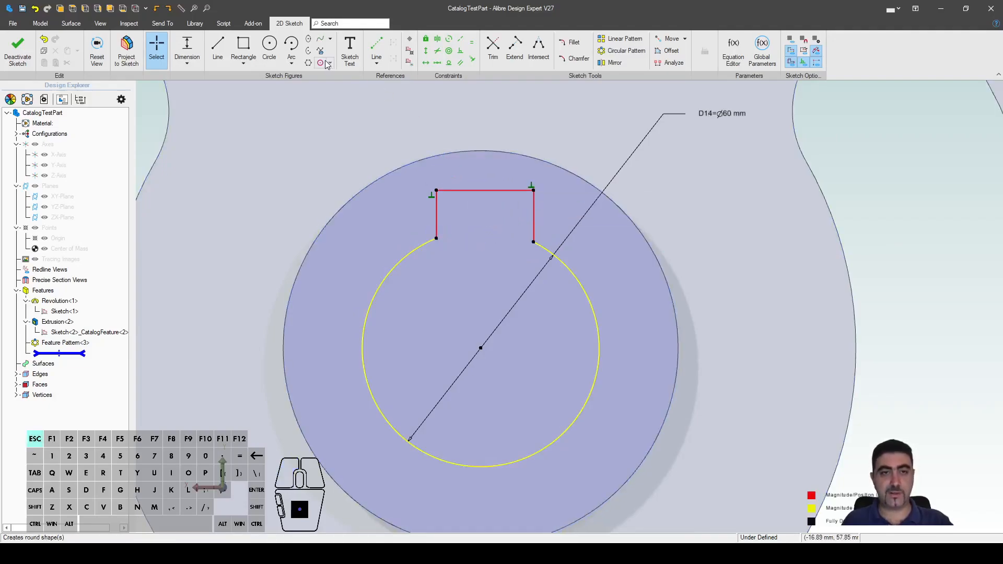
Step: Draw a base line across the keyway's lower ends and a line from the bore centre to its midpoint
key("l")
left_click(436, 238)
left_click(529, 243)
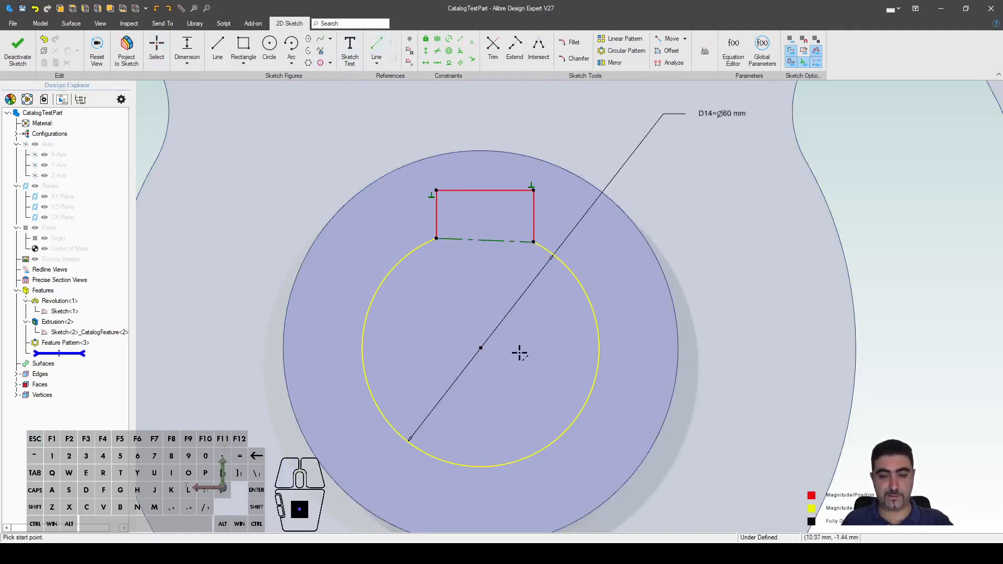
left_click(480, 347)
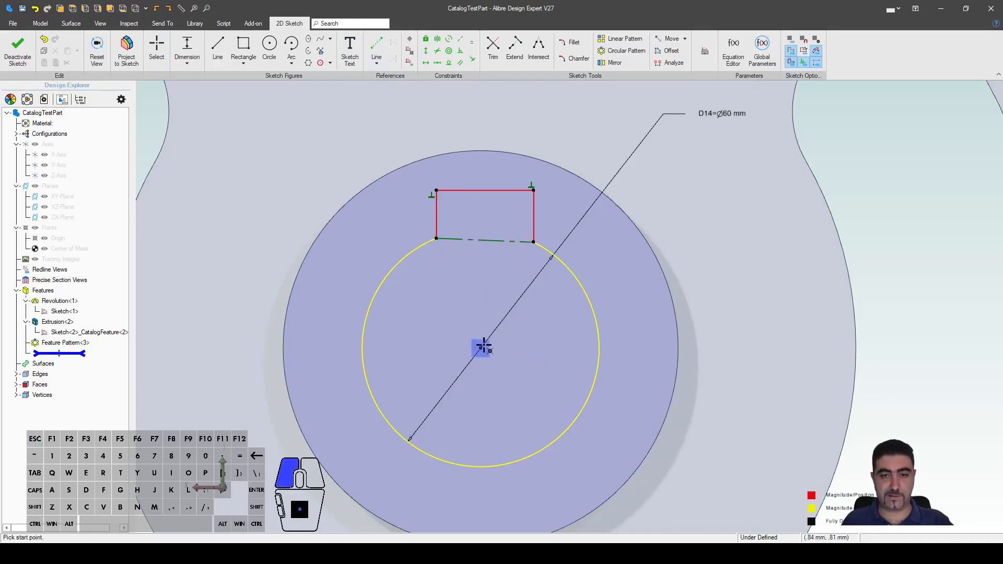
left_click(485, 241)
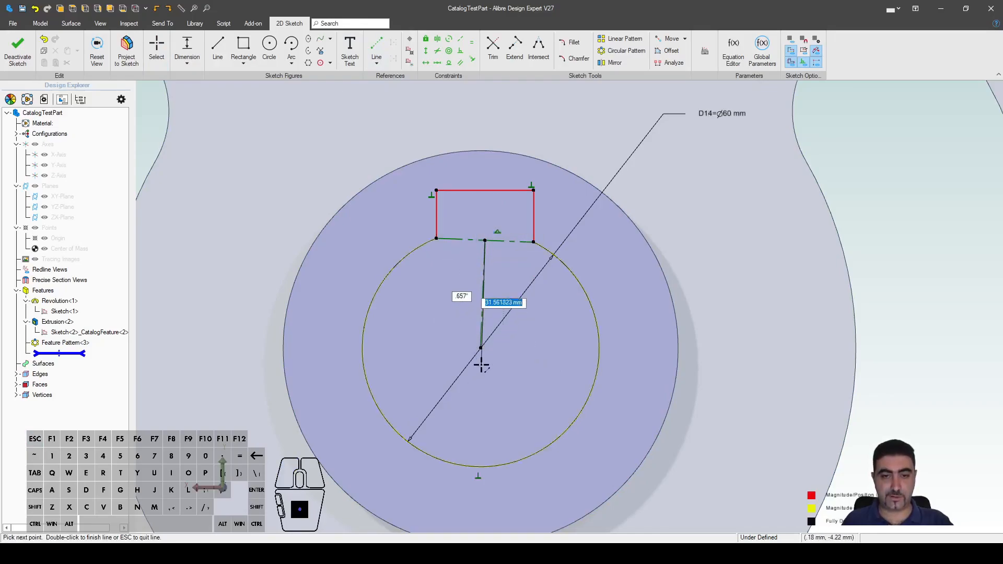
key("Escape")
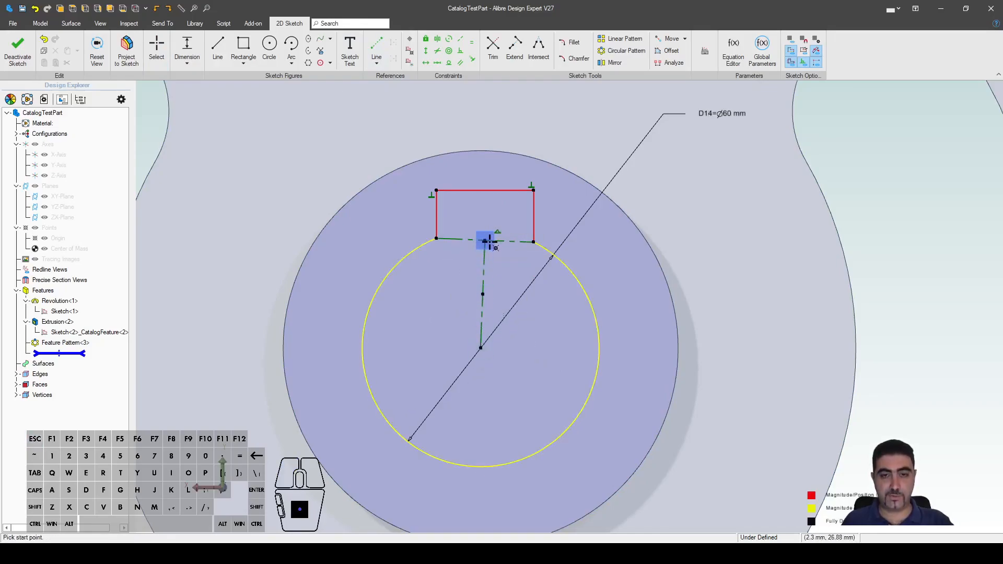
Step: Constrain the keyway base perpendicular to its left side, after an over-constraining attempt on the centre line
left_click(460, 51)
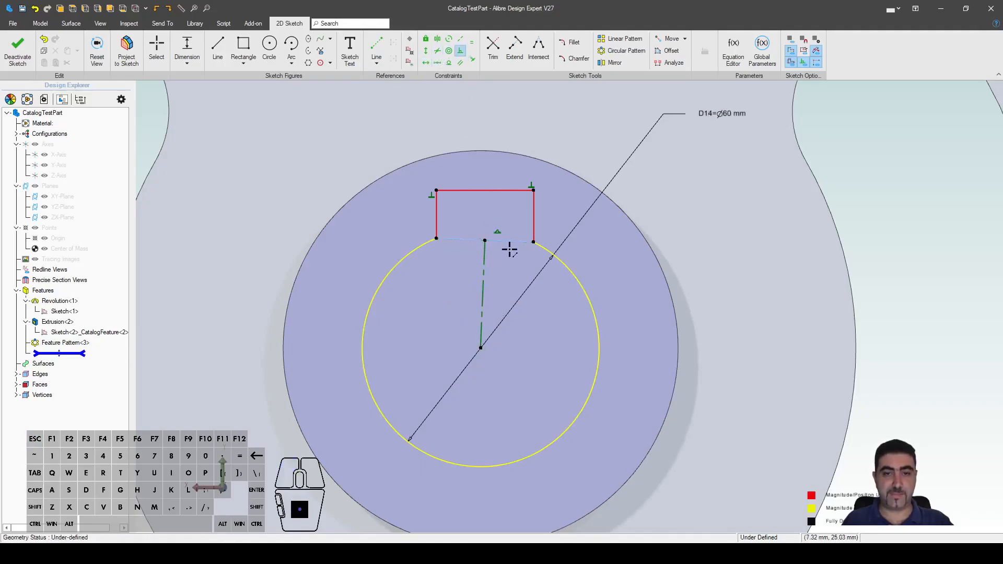
left_click(502, 241)
left_click(484, 282)
key("Escape")
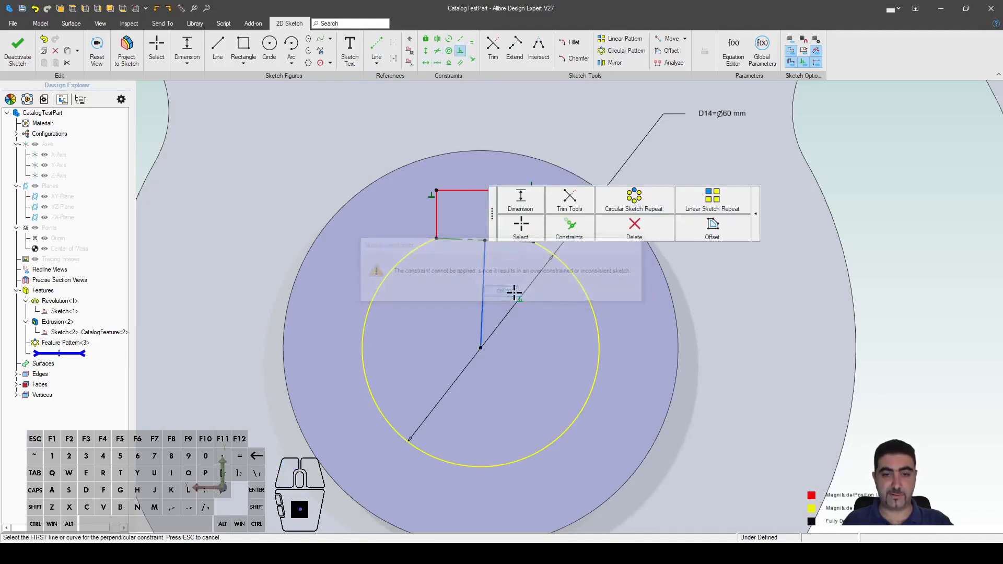
scroll(457, 280, "up", 3)
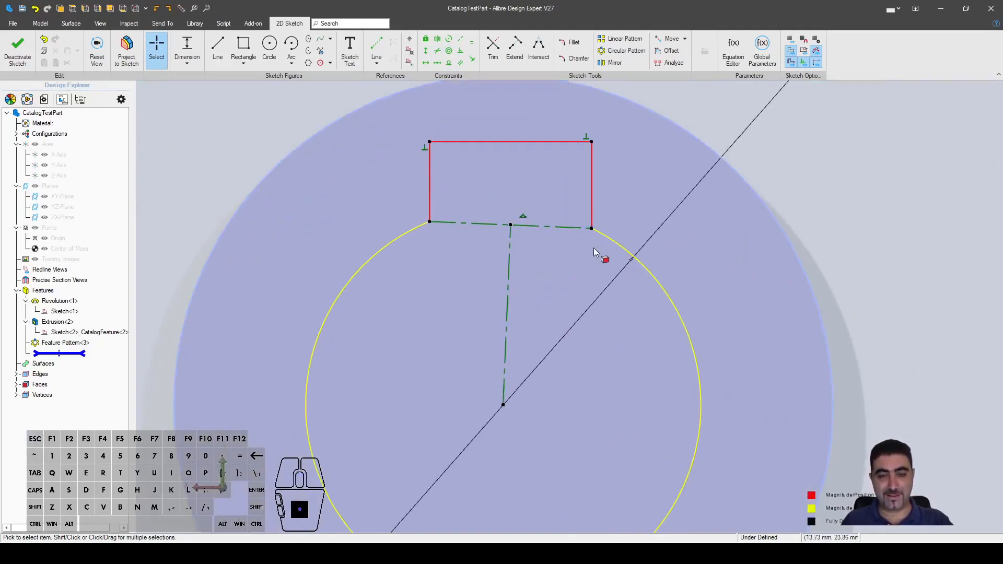
left_click(461, 51)
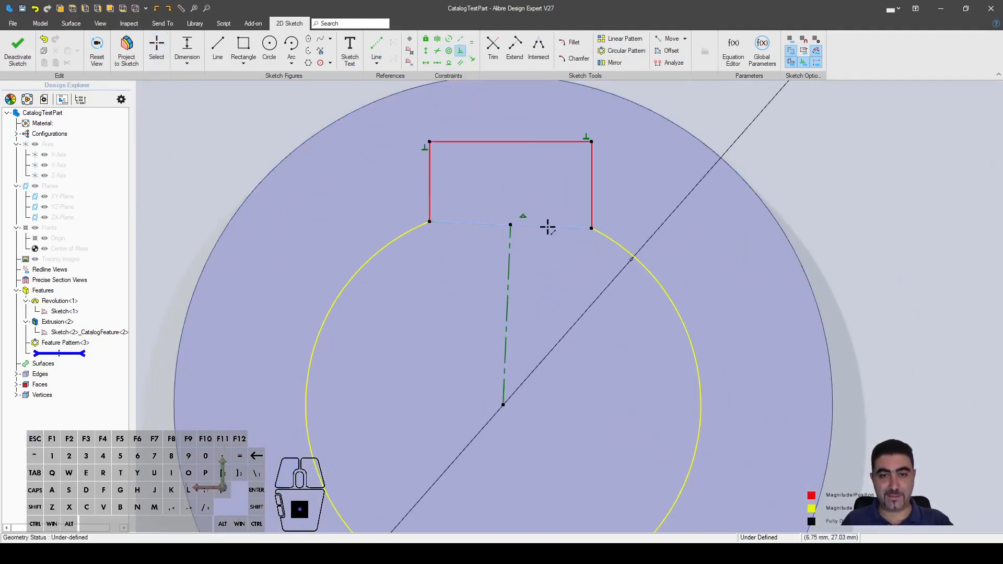
left_click(549, 228)
left_click(434, 183)
key("Escape")
Step: Test the keyway's freedom by pulling its top-right and bottom-right corners
key("Escape")
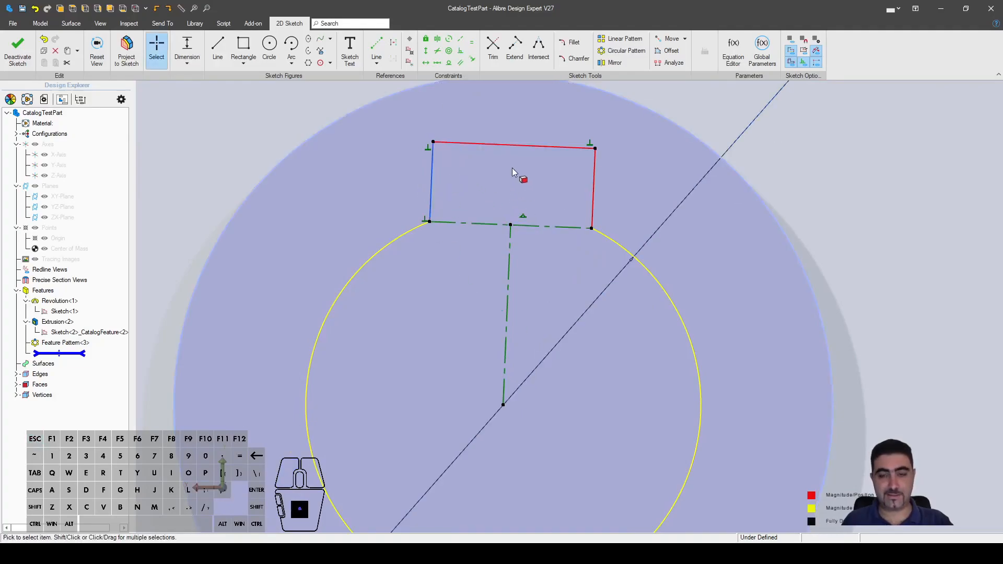
scroll(511, 169, "down", 5)
scroll(496, 235, "up", 2)
left_click(911, 267)
mouse_move(572, 189)
left_mouse_down()
mouse_move(660, 258)
mouse_move(598, 186)
mouse_move(572, 180)
left_mouse_up()
left_click_drag(569, 231, 523, 225)
key("Escape")
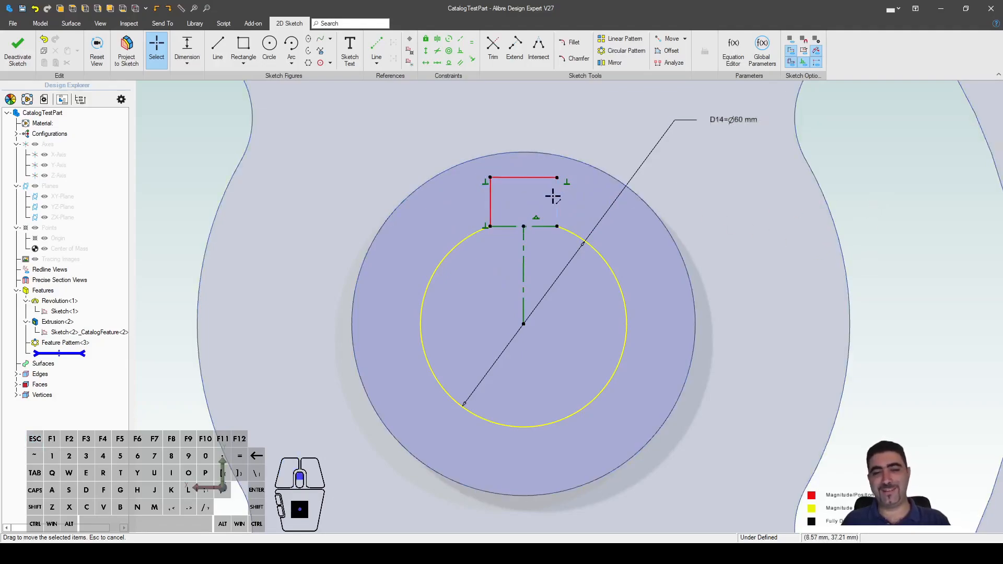
scroll(574, 229, "up", 3)
scroll(543, 239, "down", 2)
scroll(526, 243, "down", 2)
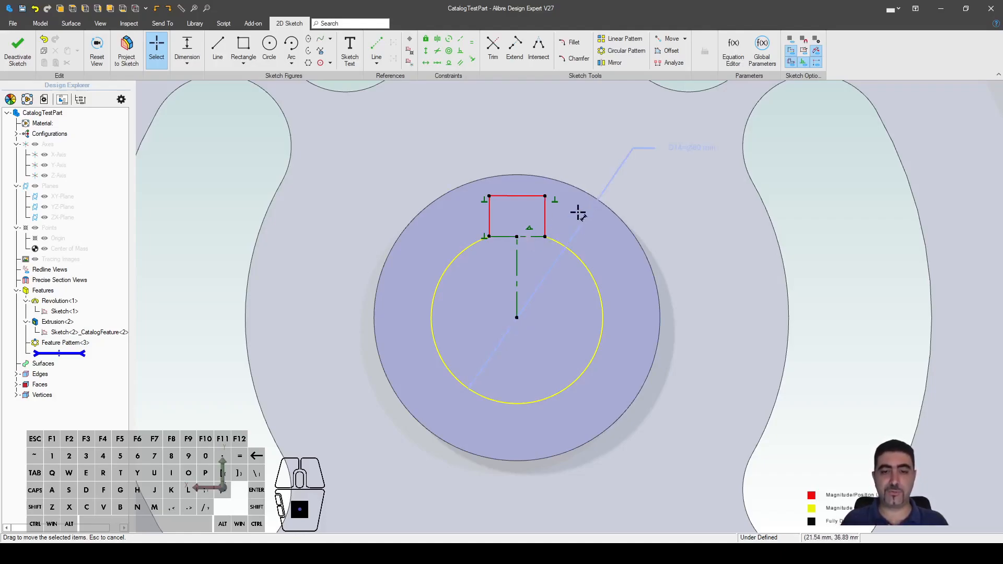
Step: Move the bore circle and keyway to the right of the hub and tilt the rectangle
left_click(520, 317)
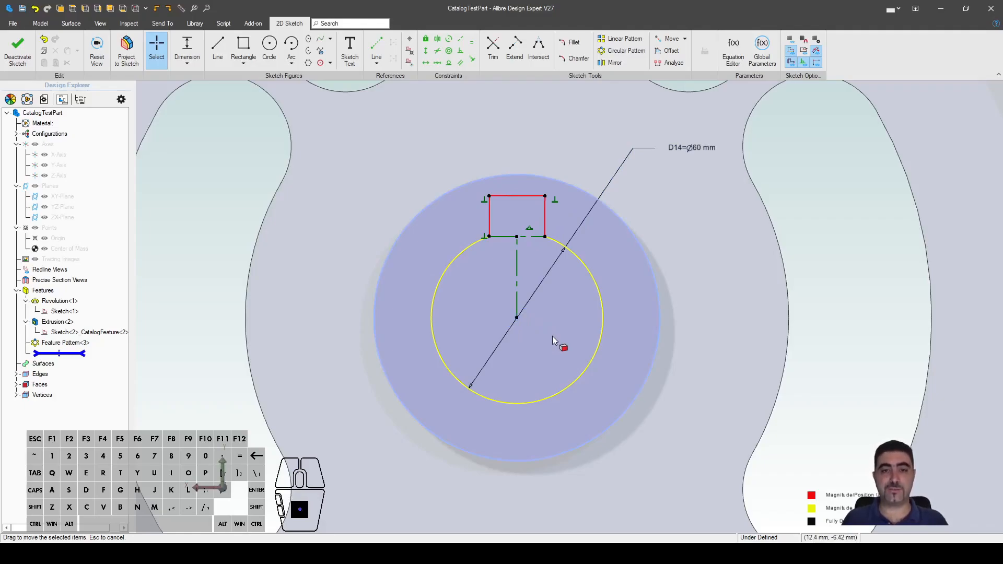
key("ctrl")
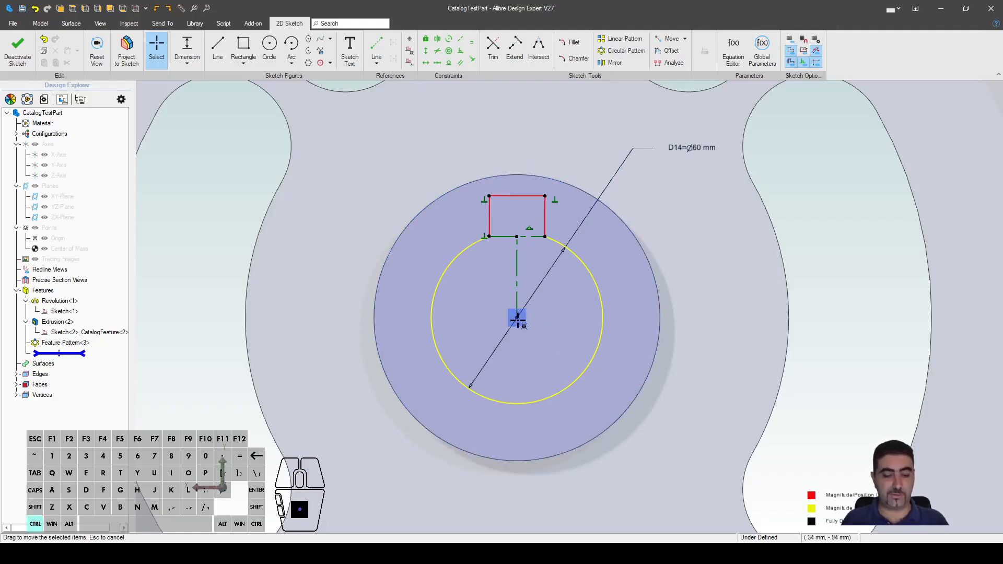
mouse_move(517, 317)
left_mouse_down("ctrl")
mouse_move(564, 300)
mouse_move(528, 314)
mouse_move(543, 299)
mouse_move(565, 302)
left_mouse_up("ctrl")
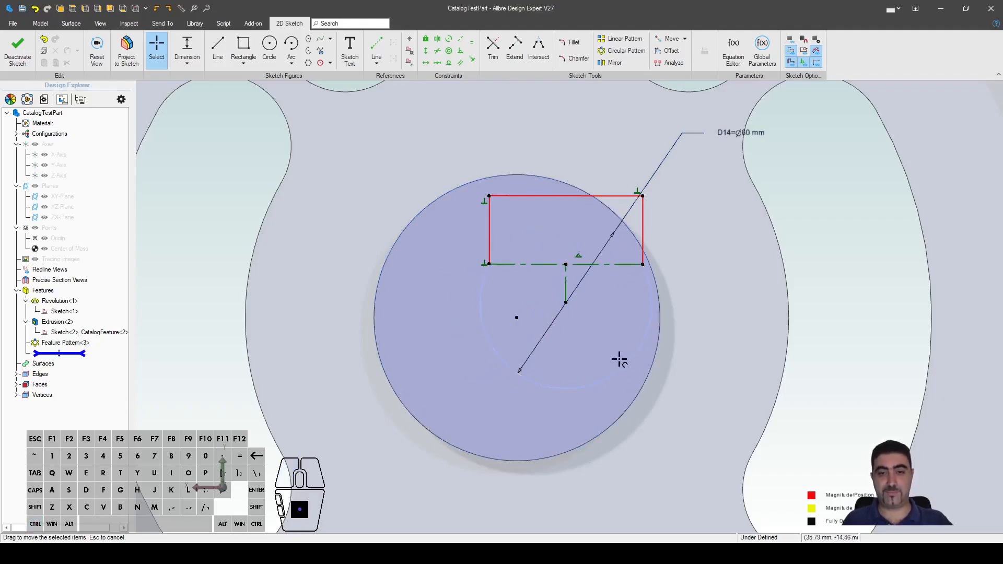
left_click_drag(500, 267, 561, 243)
left_click_drag(602, 317, 658, 313)
left_click_drag(567, 197, 674, 211)
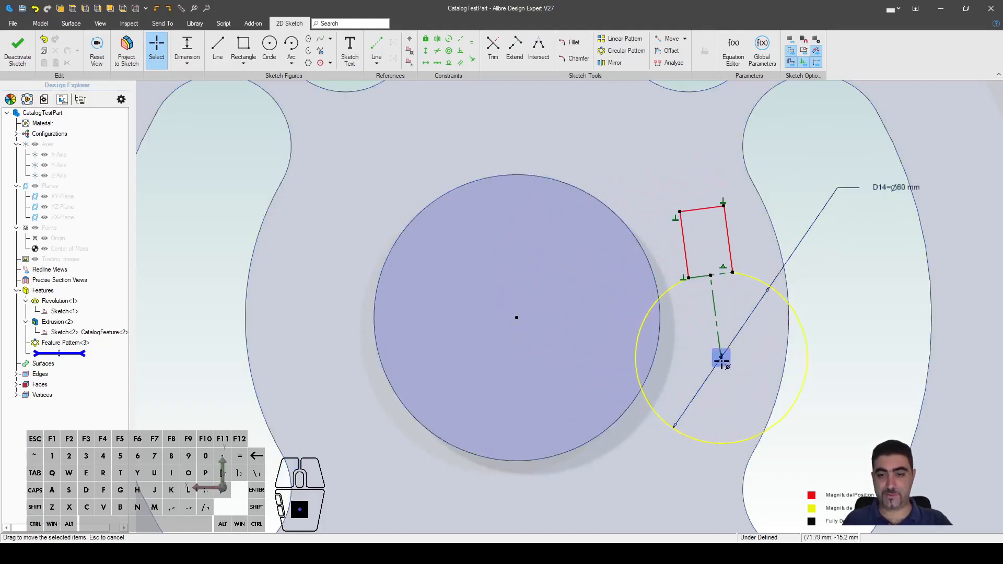
left_click_drag(721, 355, 728, 334)
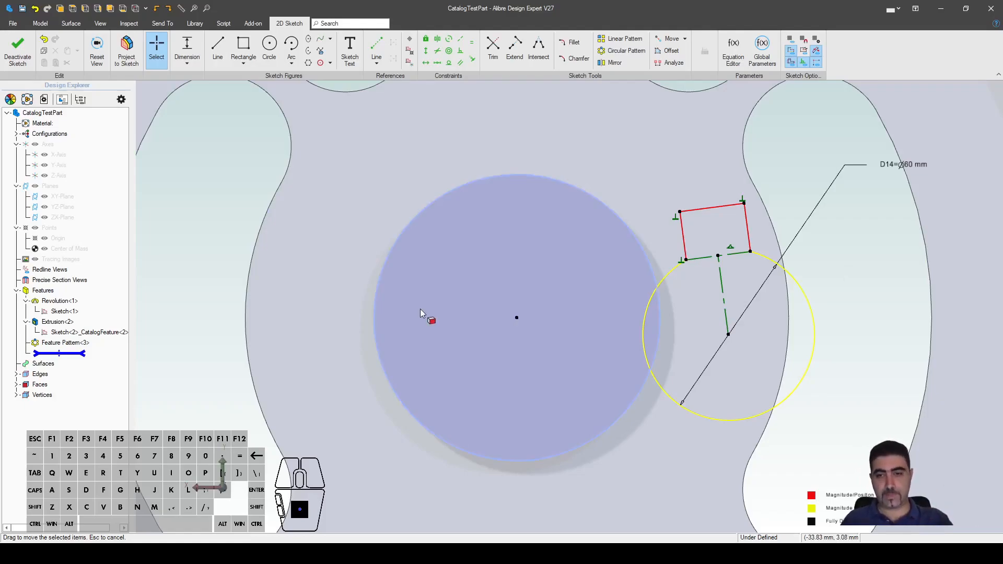
key("d")
left_click(711, 205)
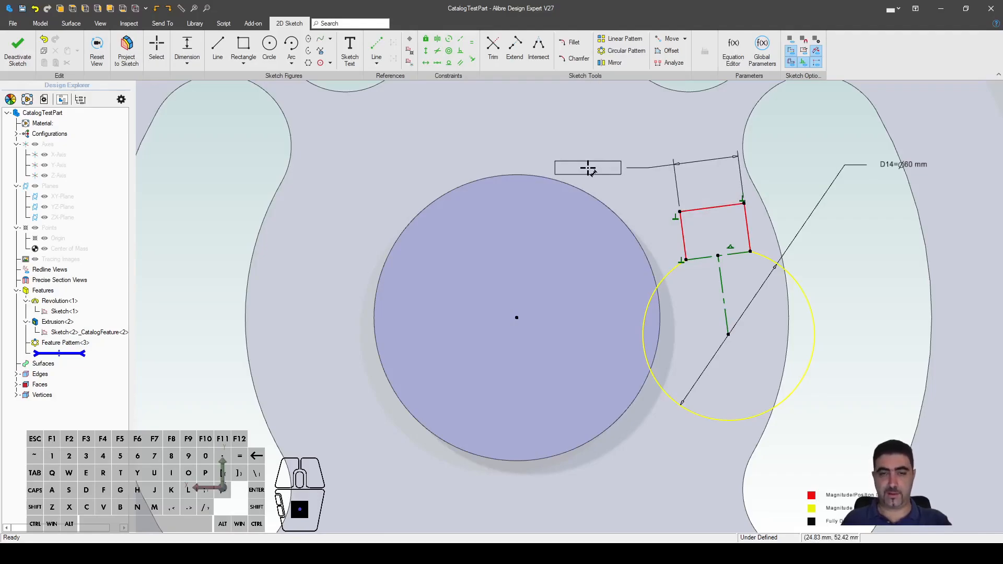
Step: Replace the keyway's width dimension with one aligned to the slanted top edge, 18 mm
left_click(588, 168)
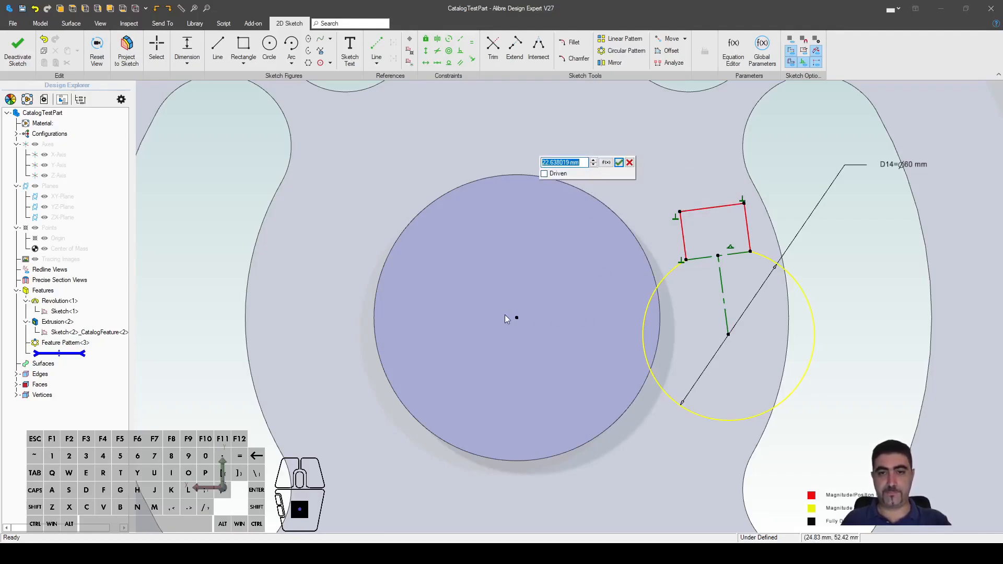
type("18")
key("Return")
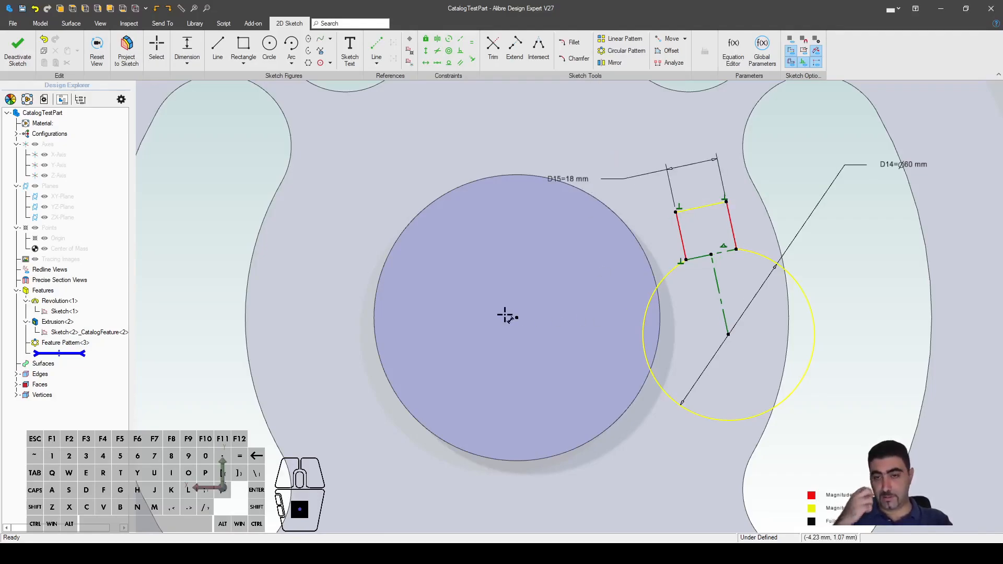
left_click(731, 225)
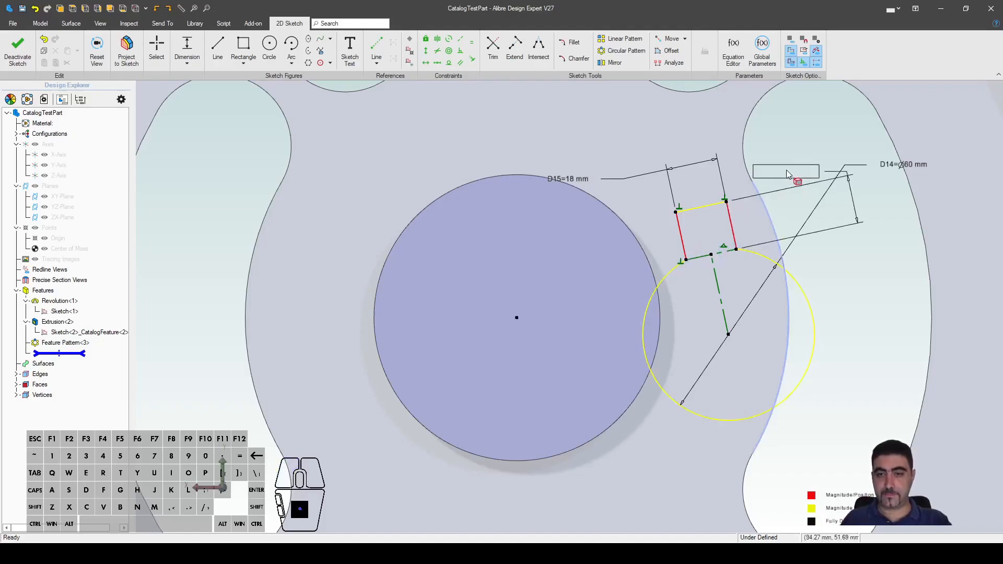
key("Escape")
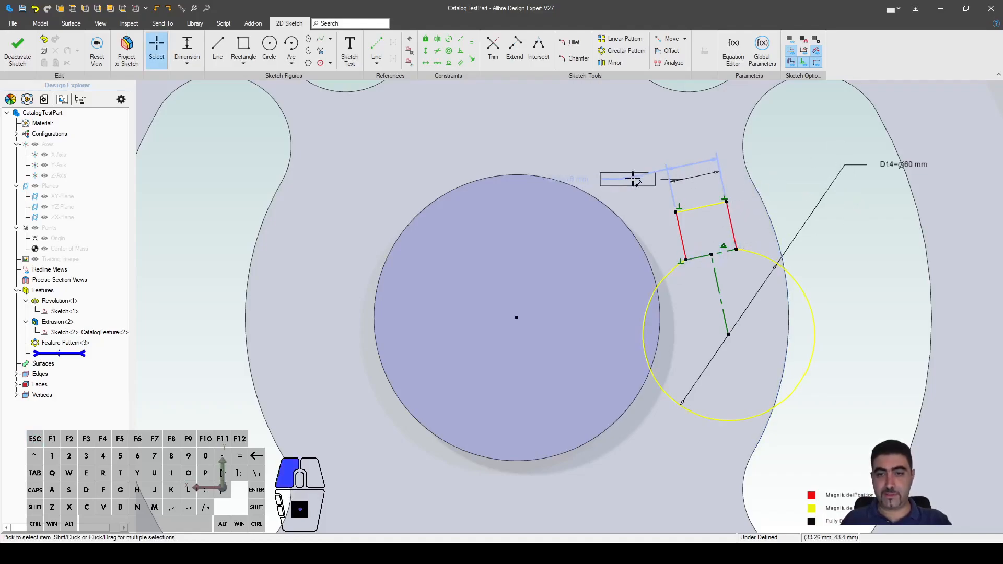
left_click(660, 164)
key("Delete")
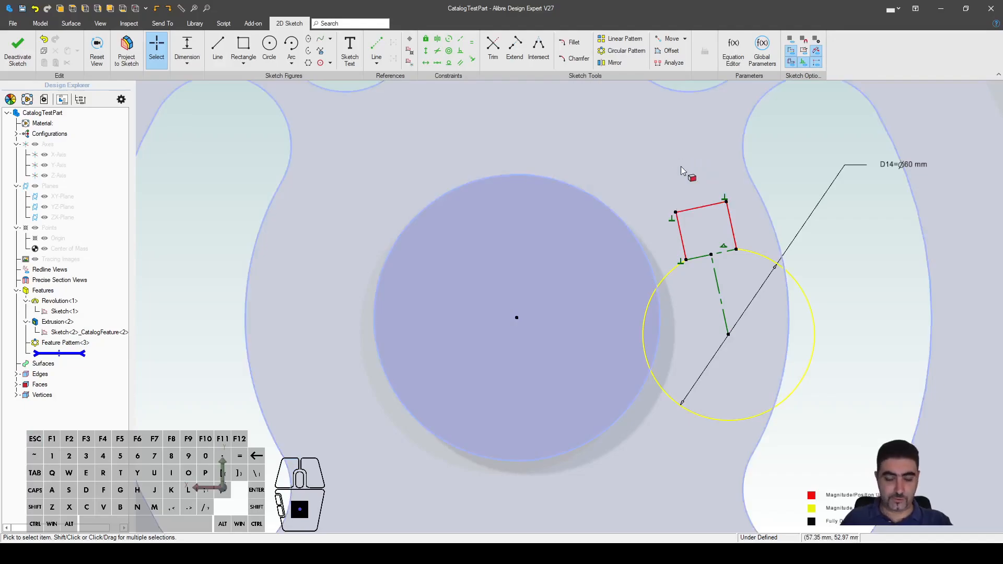
left_click(697, 207)
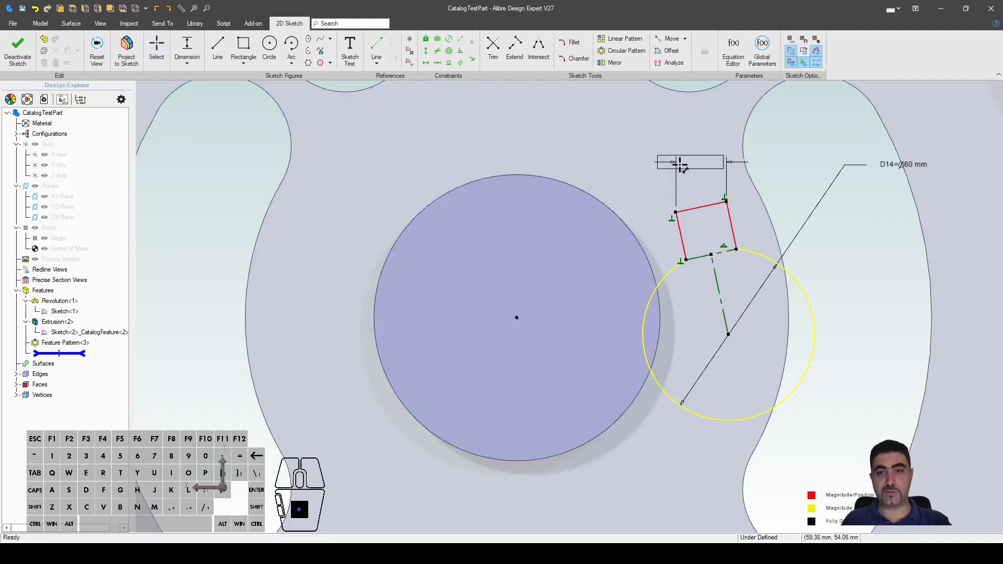
left_click(586, 181)
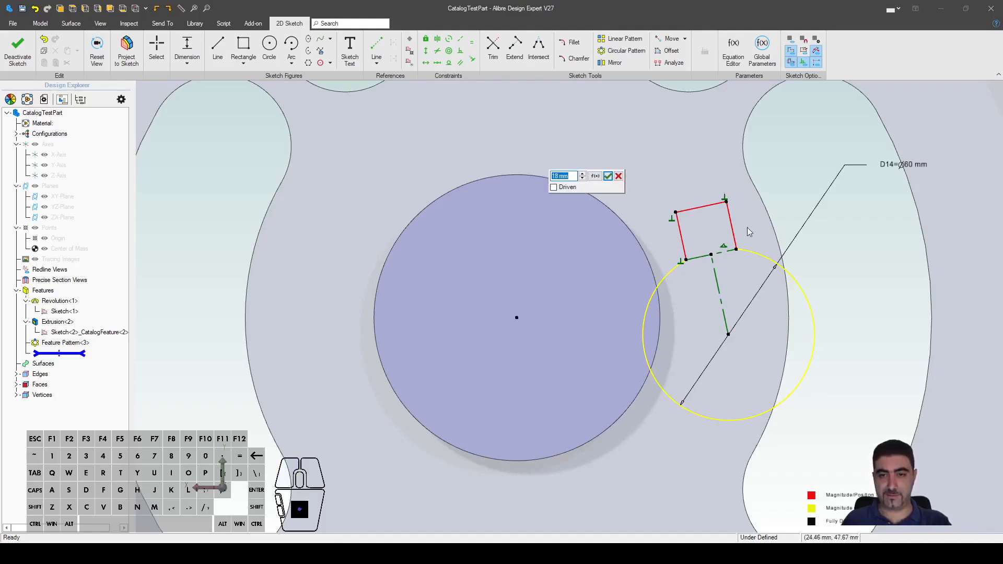
left_click(595, 173)
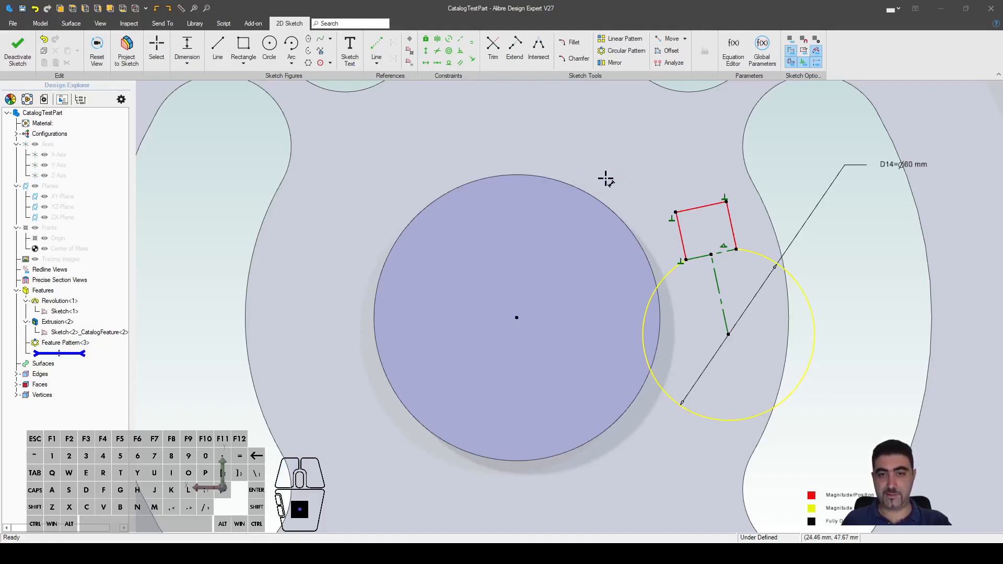
Step: Dimension the keyway's side edge to a 4.5 mm depth
left_click(731, 224)
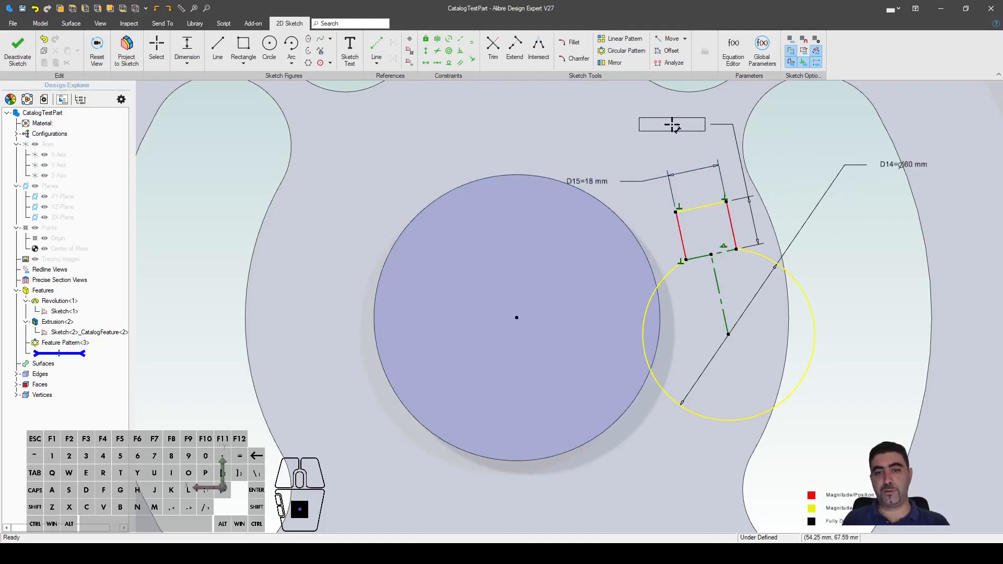
left_click(672, 125)
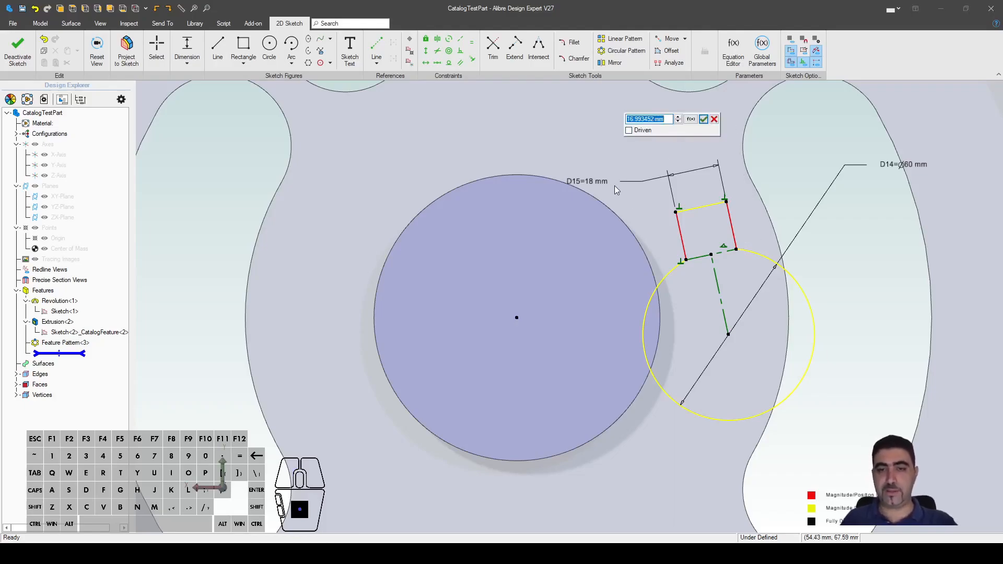
type("4.5")
key("Return")
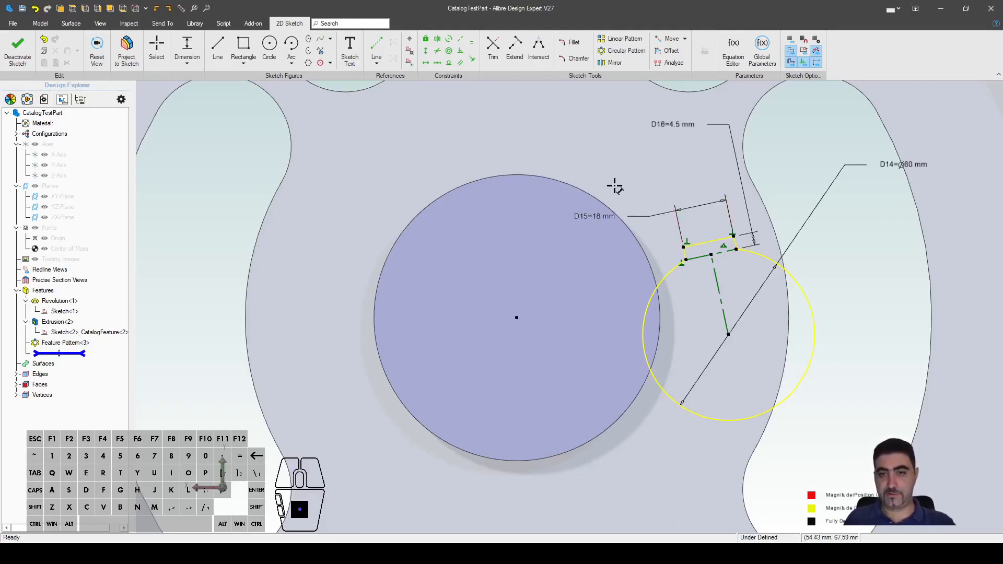
key("Escape")
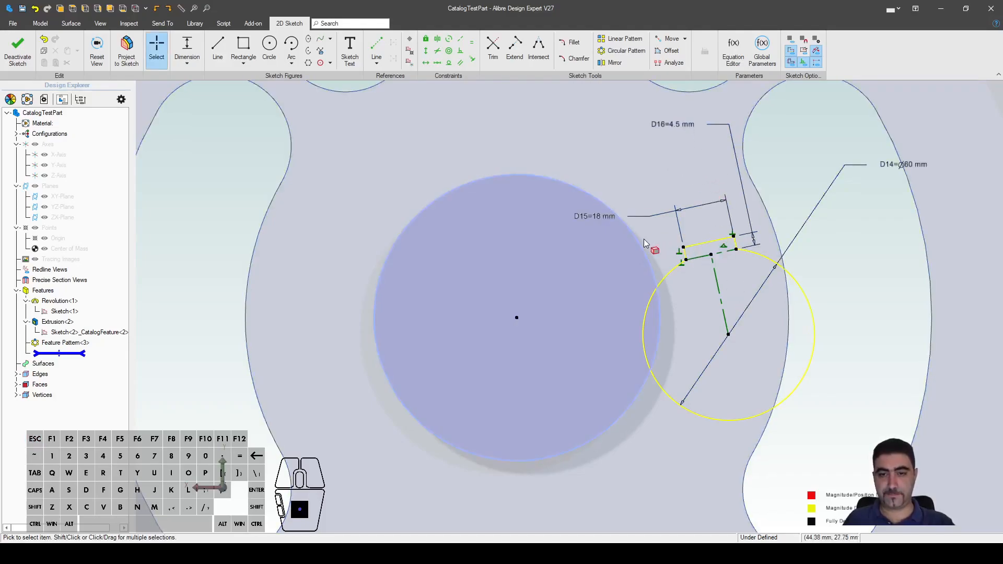
Step: Drag the keyway upright and constrain its centre line vertical above the Ø60 mm circle
mouse_move(727, 253)
left_mouse_down()
mouse_move(747, 233)
mouse_move(721, 197)
mouse_move(764, 257)
mouse_move(781, 249)
mouse_move(746, 230)
mouse_move(760, 201)
mouse_move(744, 272)
mouse_move(776, 271)
mouse_move(763, 203)
mouse_move(731, 271)
mouse_move(784, 344)
mouse_move(752, 324)
mouse_move(826, 250)
mouse_move(768, 242)
mouse_move(694, 186)
mouse_move(728, 167)
mouse_move(712, 152)
mouse_move(750, 145)
mouse_move(712, 152)
left_mouse_up()
scroll(761, 347, "down", 5)
scroll(820, 289, "up", 2)
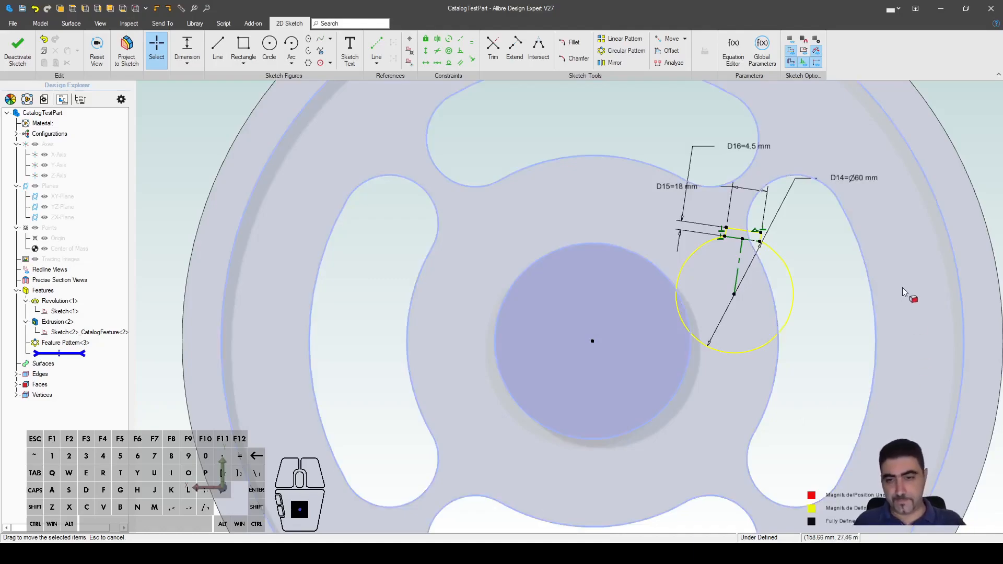
key("shift+v")
left_click(737, 264)
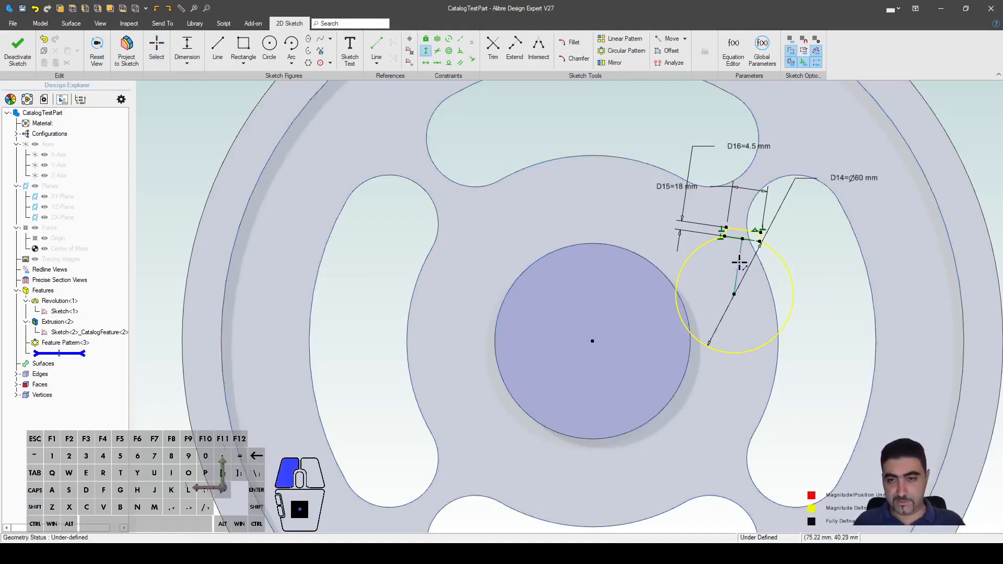
key("Escape")
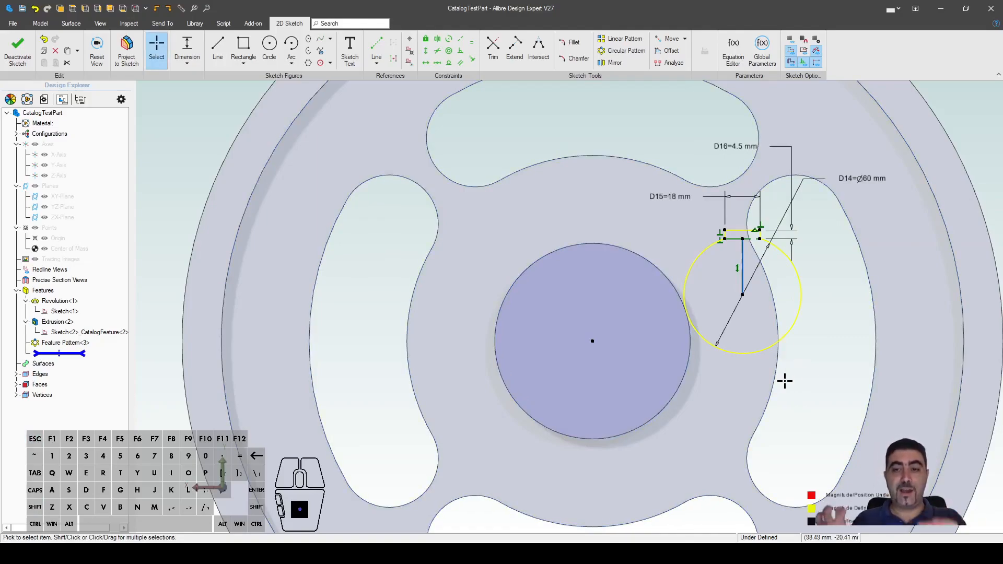
left_click(784, 381)
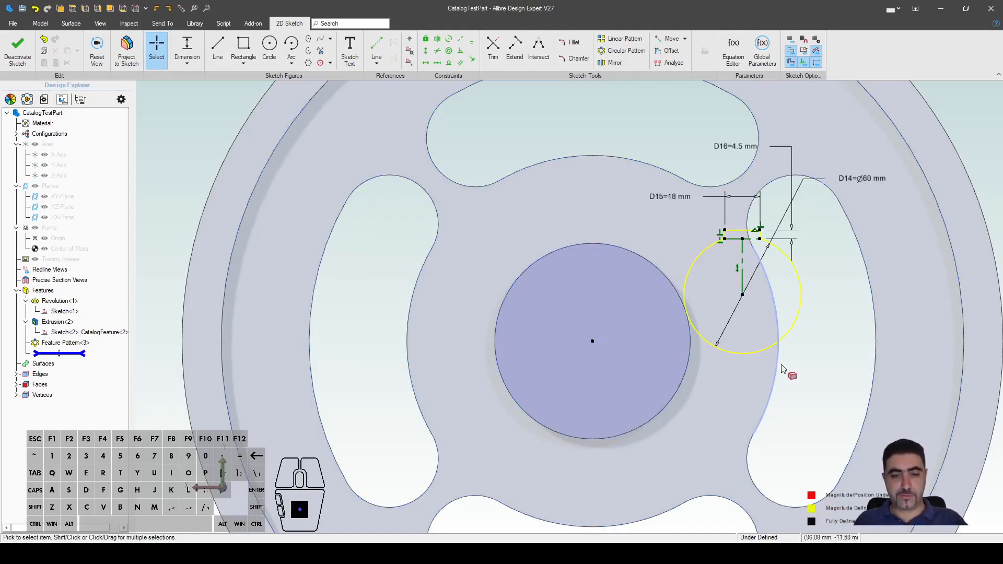
key("Escape")
Step: Centre the bore on the origin with horizontal and vertical offset dimensions of 0
left_click(743, 299)
left_click(702, 408)
key("Return")
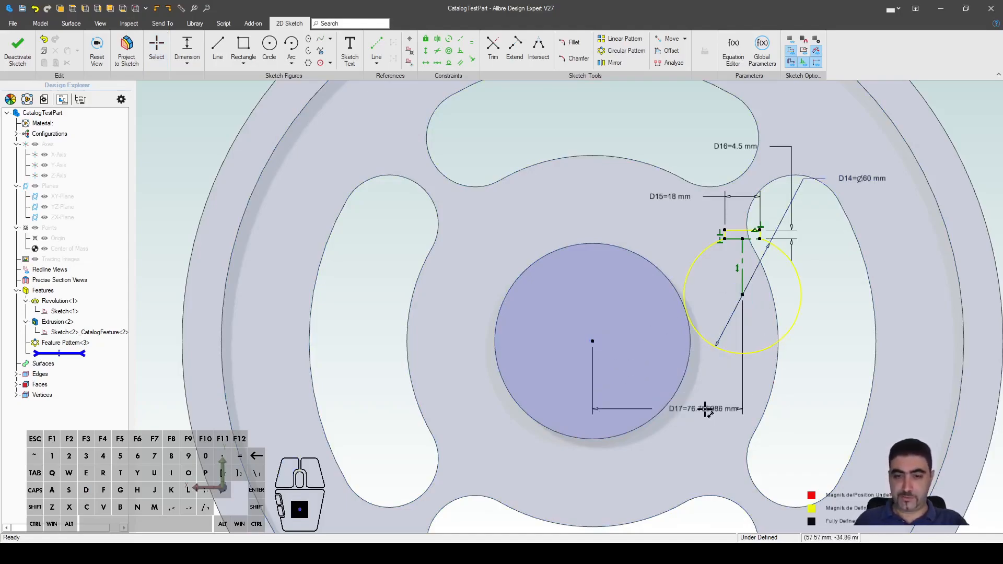
left_click(742, 295)
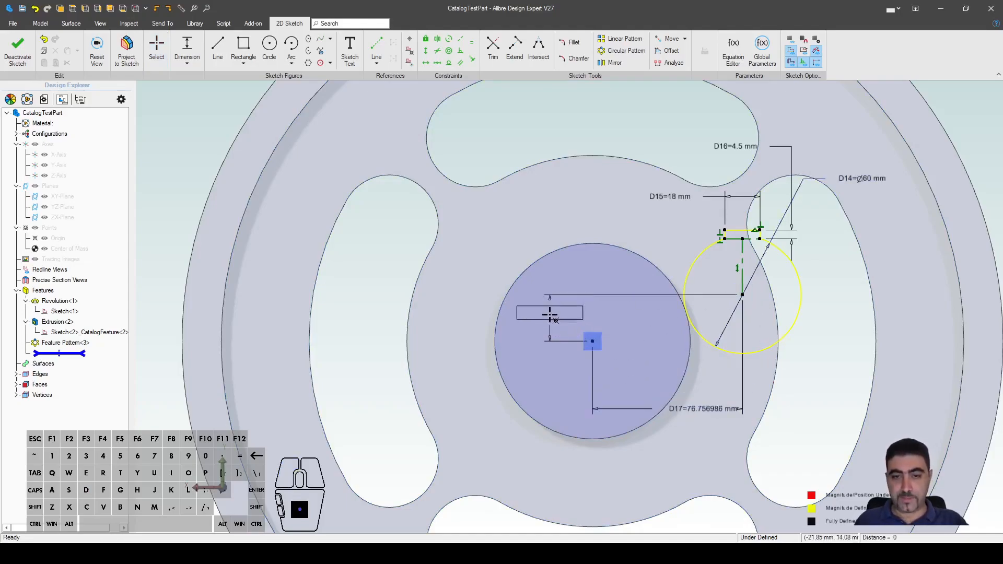
left_click(548, 312)
key("Return")
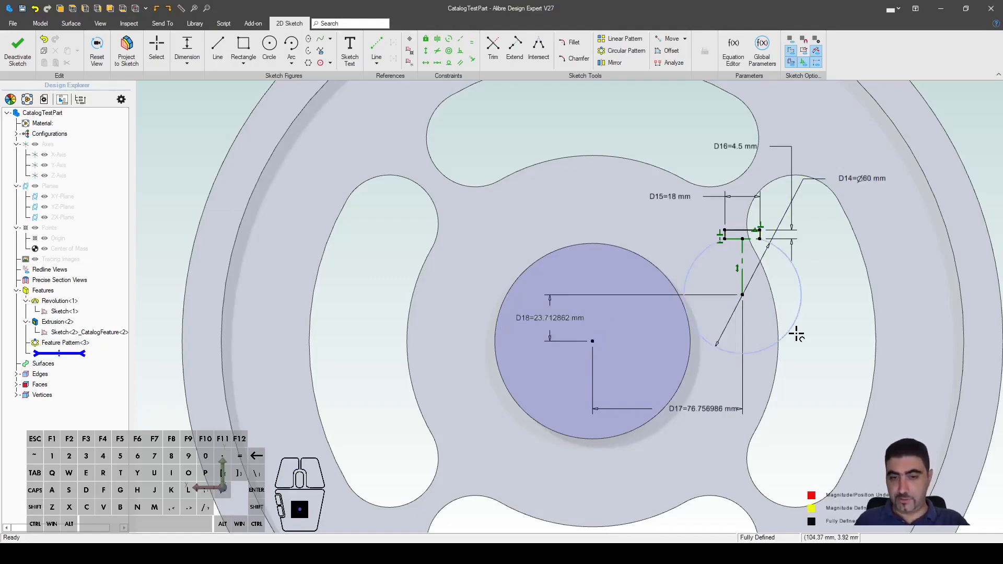
key("Escape")
double_click(540, 313)
type("0")
key("Return")
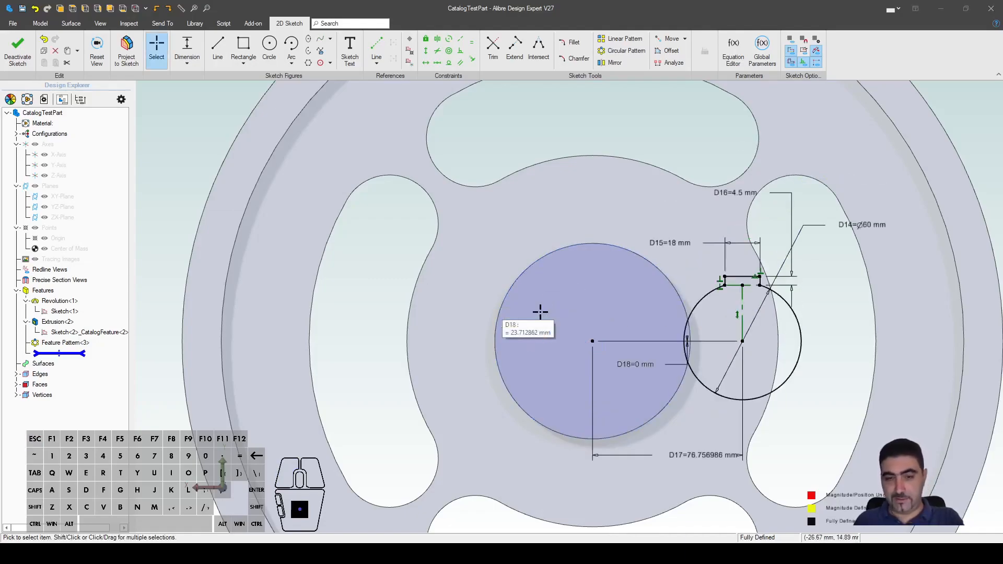
double_click(690, 455)
type("0")
key("Return")
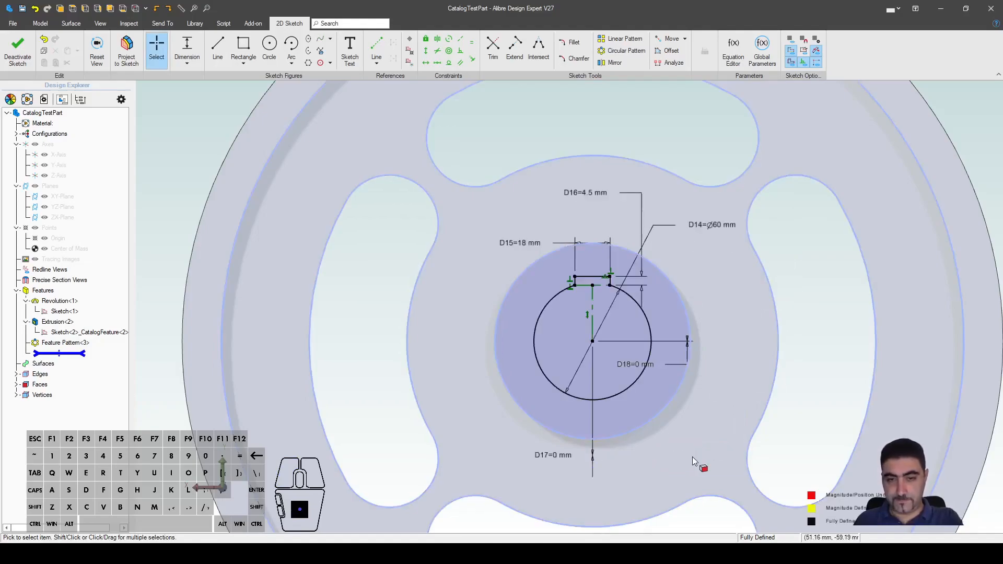
Step: Delete the vertical constraint on the keyway's centre line
scroll(632, 363, "up", 4)
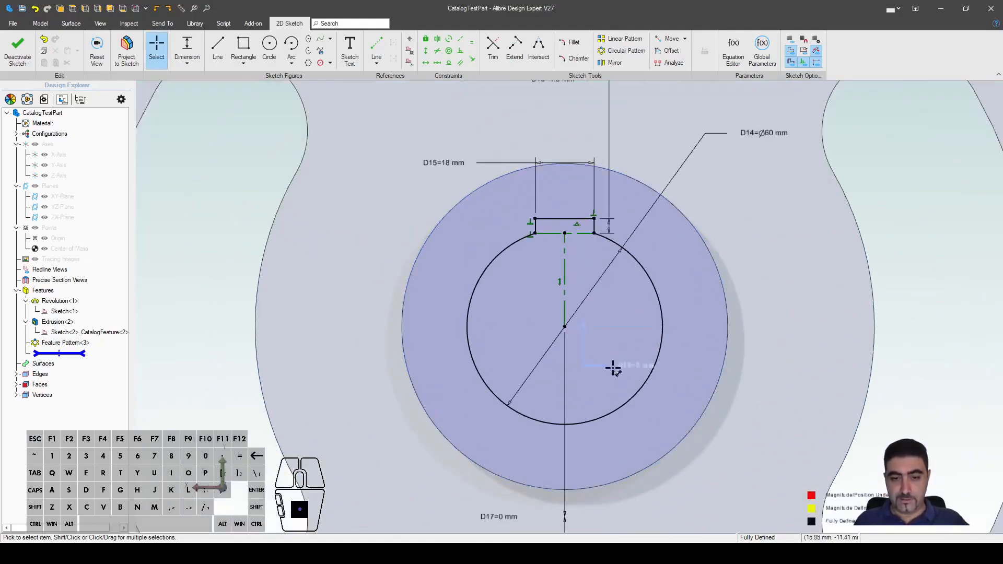
left_click(554, 284)
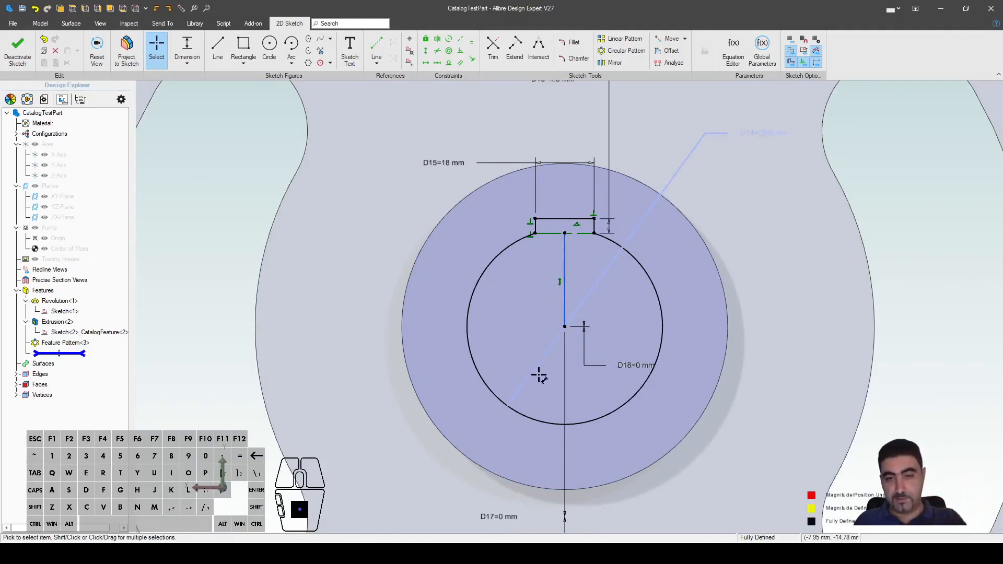
key("Delete")
left_click(613, 364)
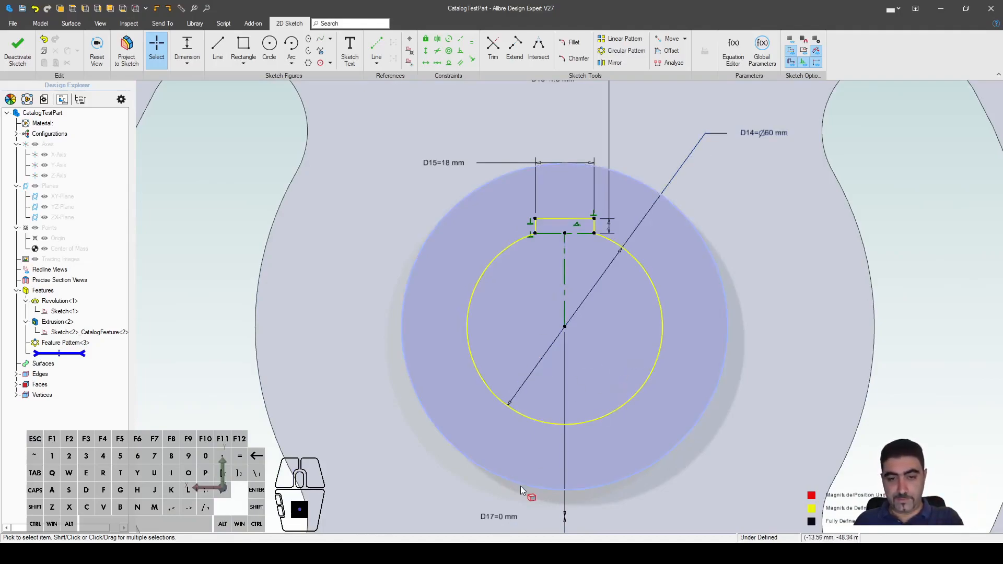
scroll(568, 364, "down", 3)
scroll(568, 363, "down", 3)
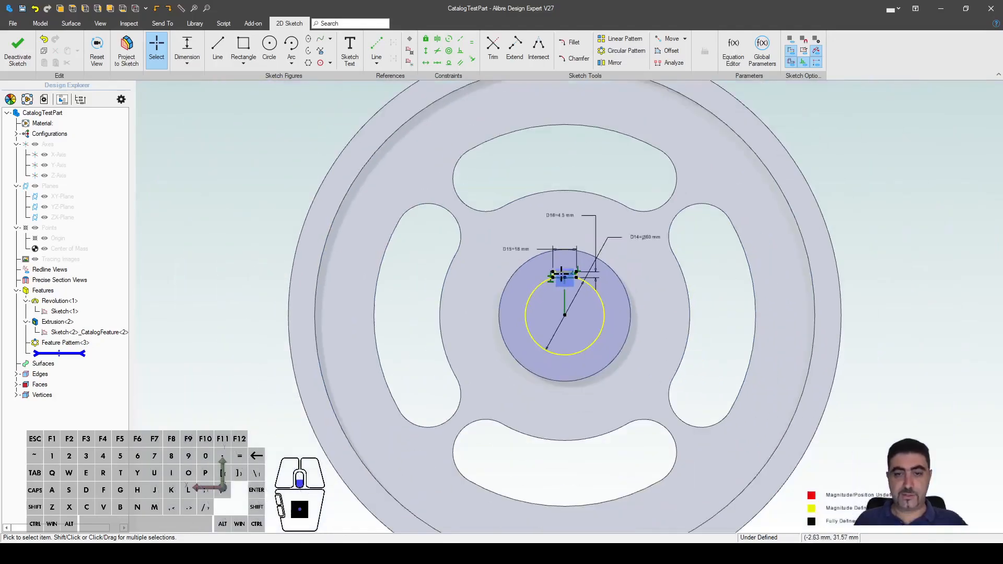
scroll(689, 313, "up", 2)
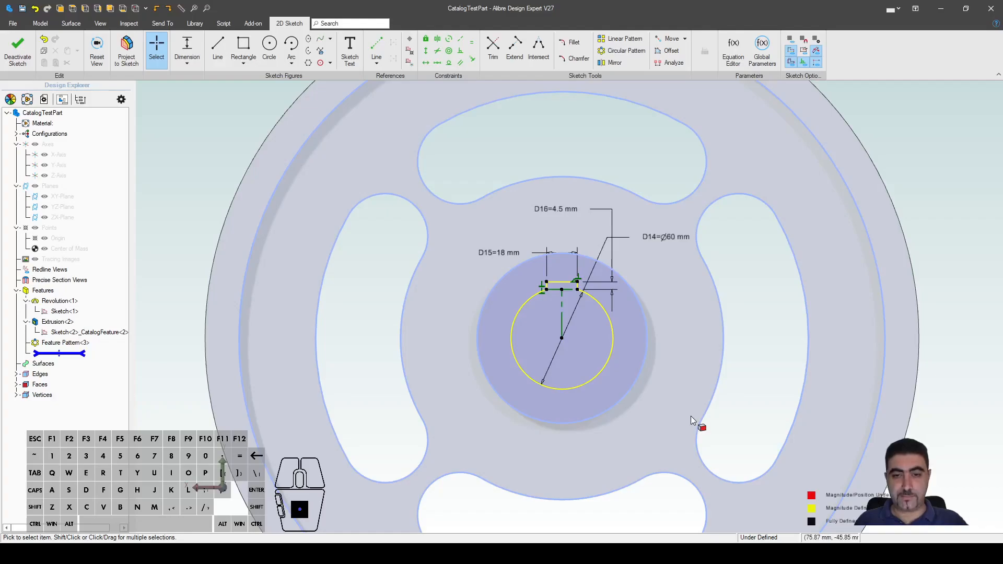
Step: Exit the sketch and select Sketch<3> in the Design Explorer
left_click(20, 57)
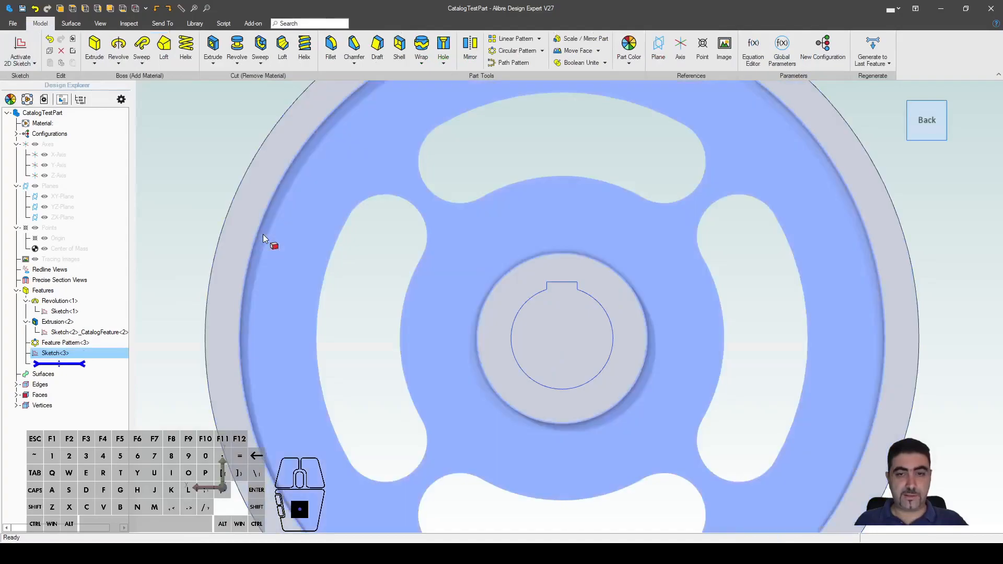
middle_click_drag(616, 268, 505, 298)
left_click(60, 357)
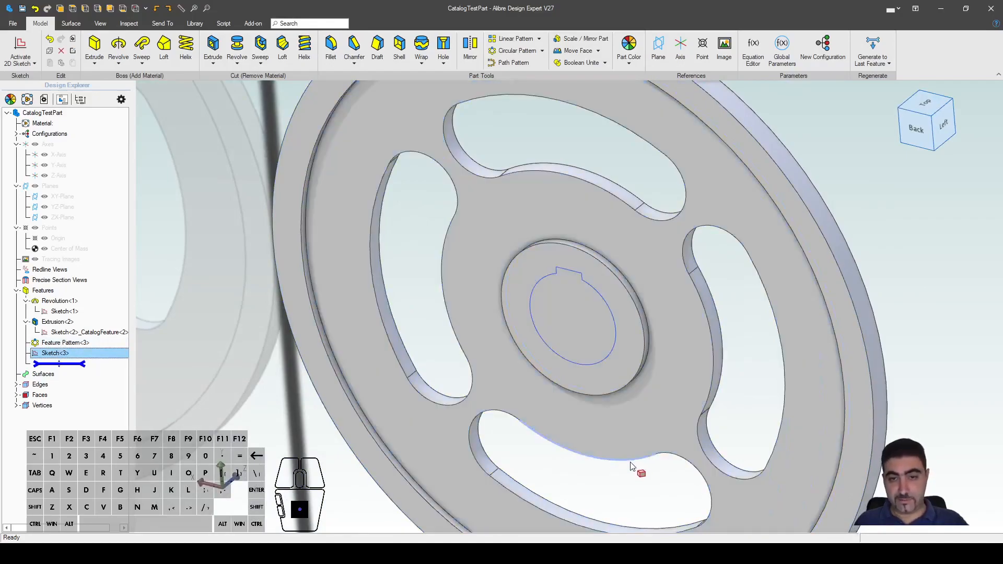
Step: In the Equation Editor, filter for 'sk' and rename D14 to Bore
left_click(753, 50)
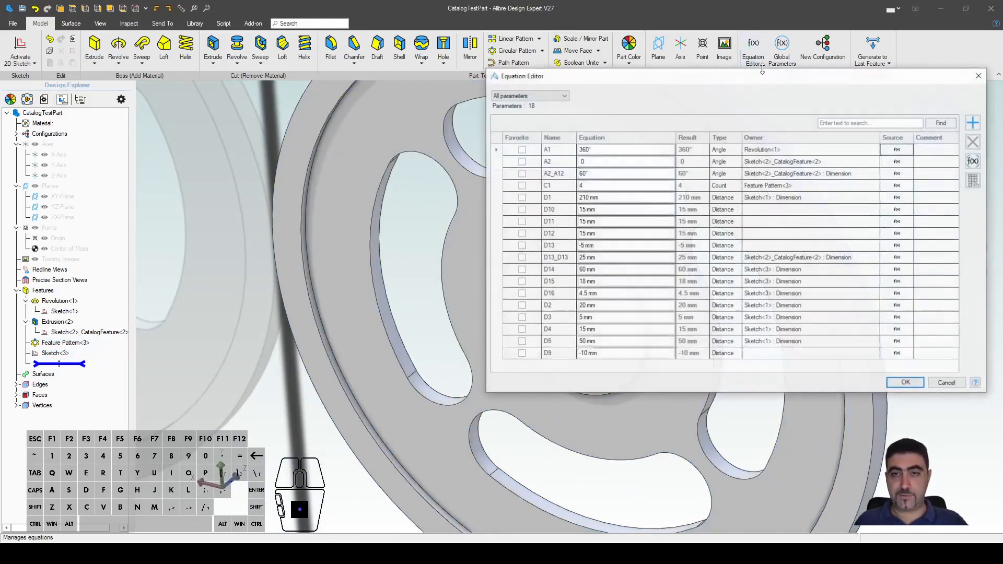
left_click(866, 123)
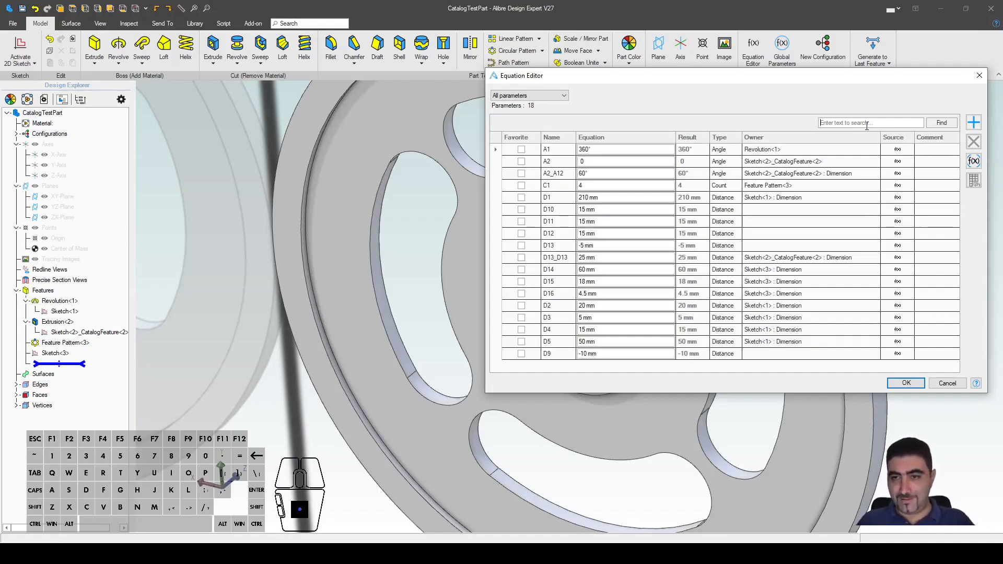
type("sketch<3")
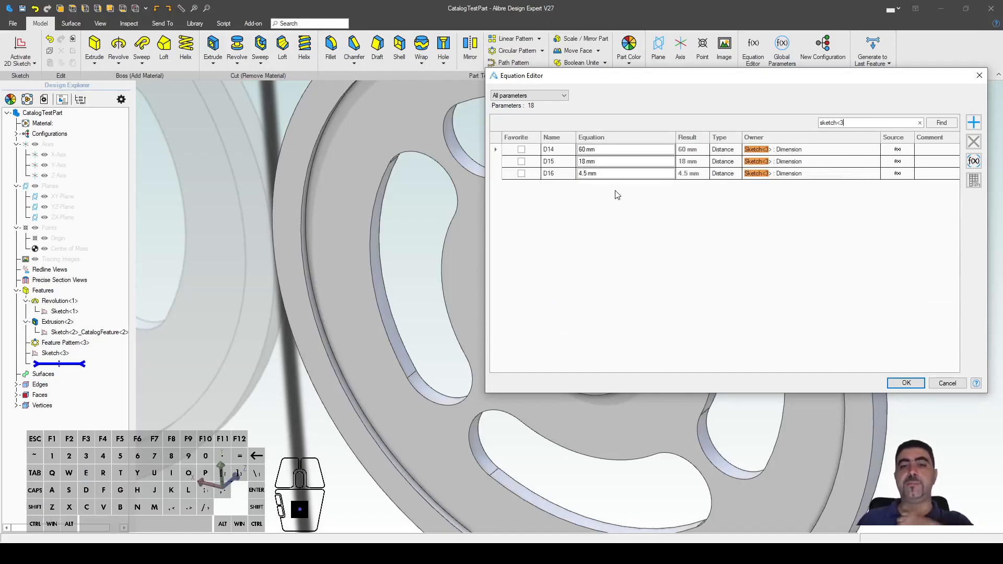
left_click(571, 151)
type("Bore")
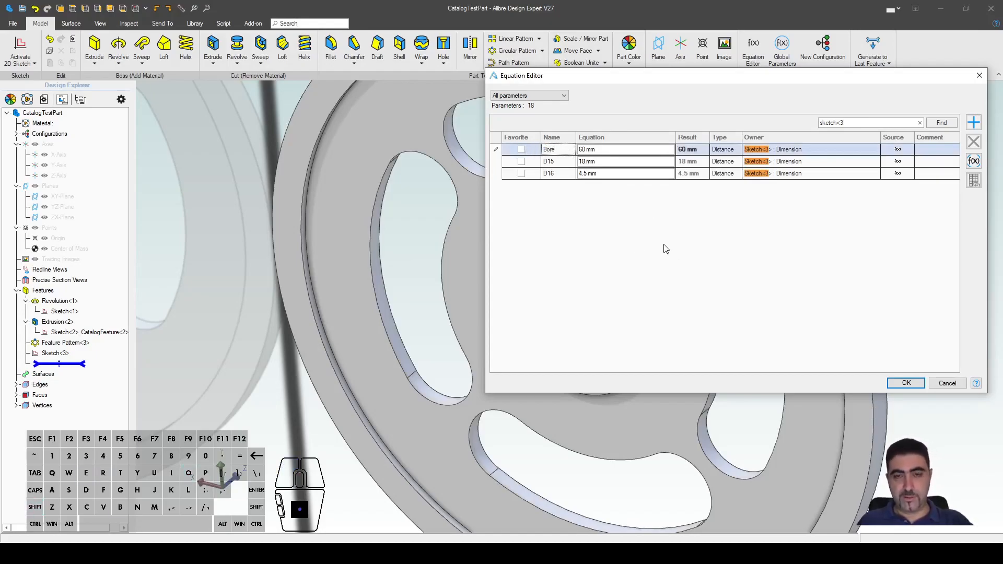
key("Down")
Step: Rename D15 to KeywayWidth and D16 to KeywayHeight, then confirm the changes
type("Keyway")
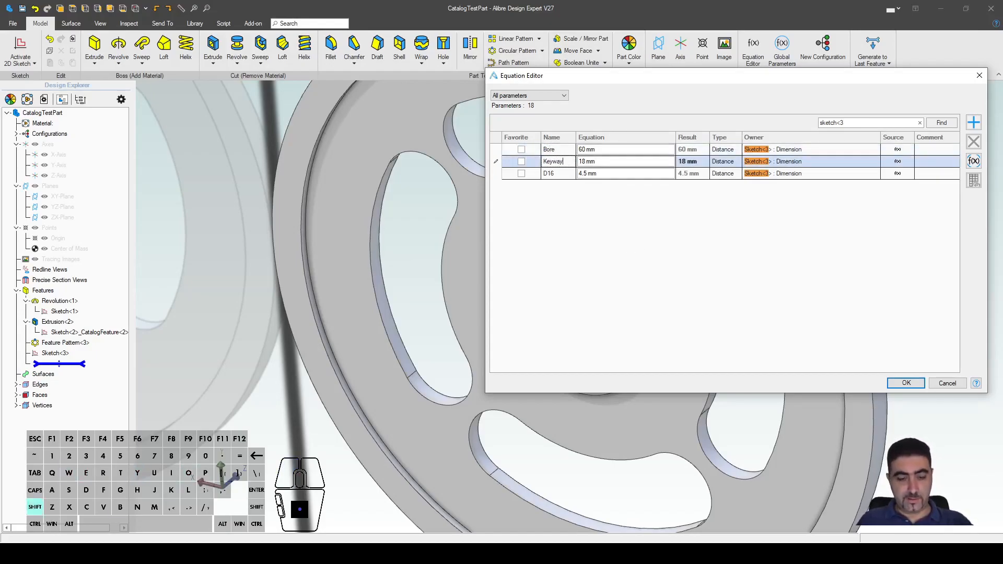
type("idth")
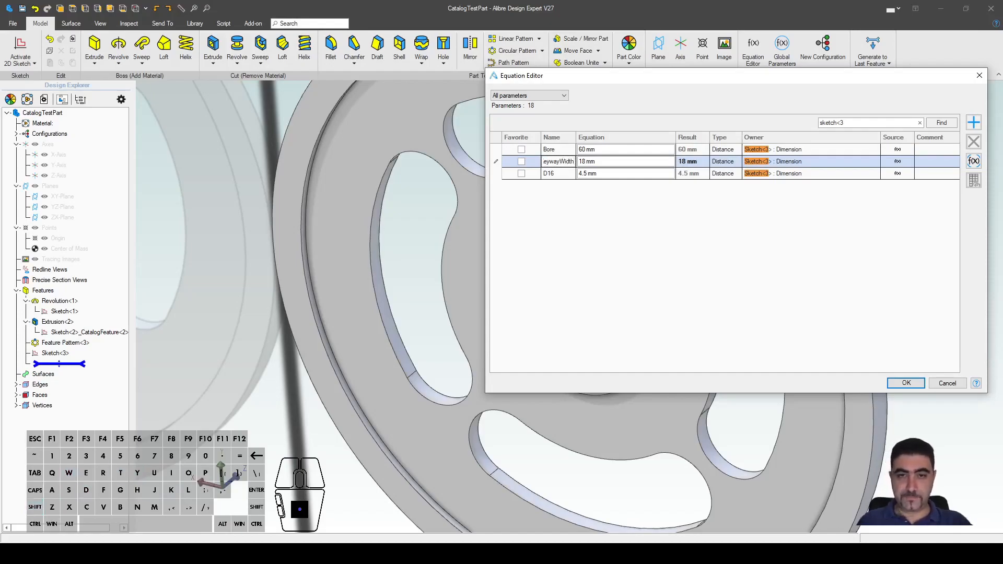
left_click(551, 173)
type("Ke")
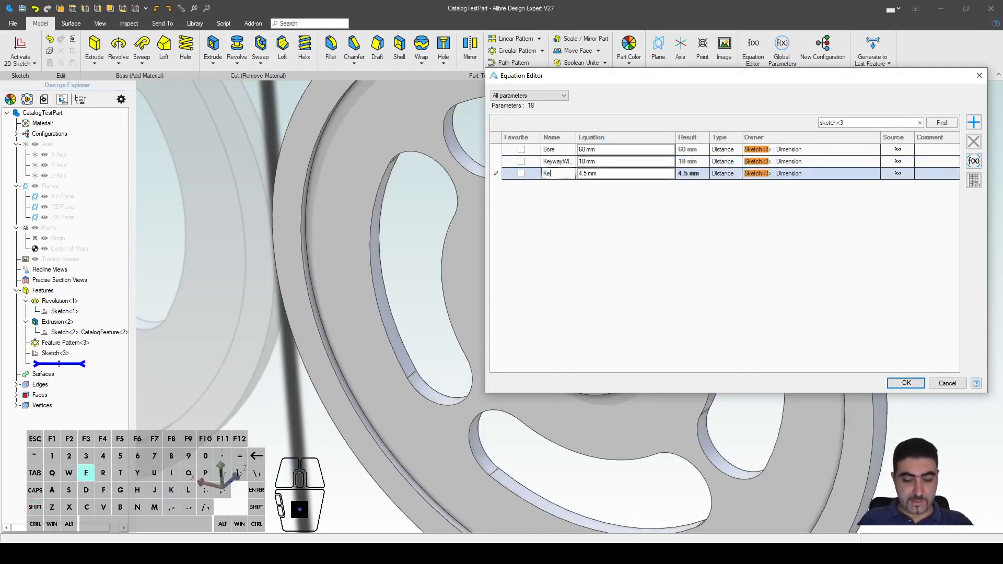
type("yqay")
key("BackSpace")
key("BackSpace")
type("wayHeight")
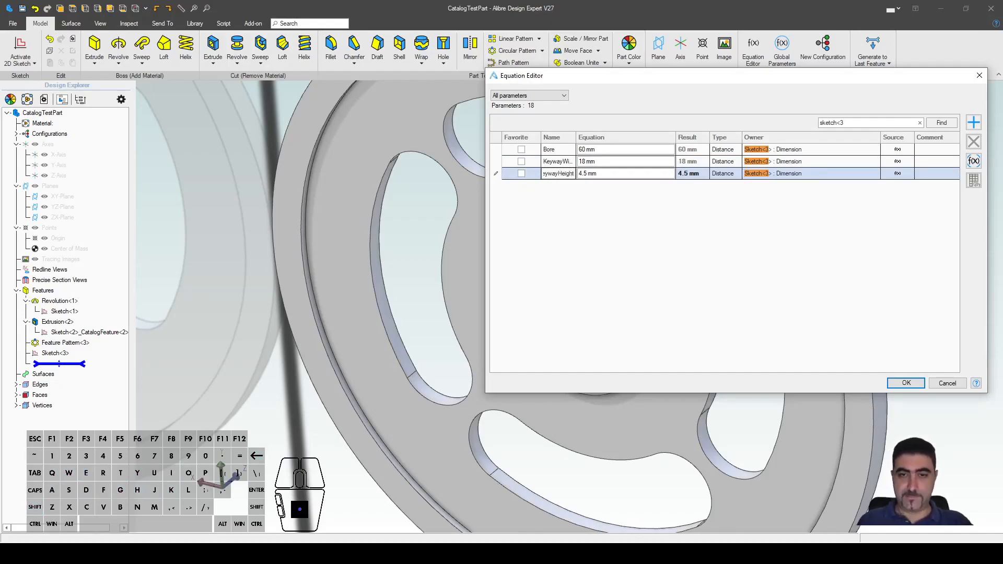
left_click(916, 385)
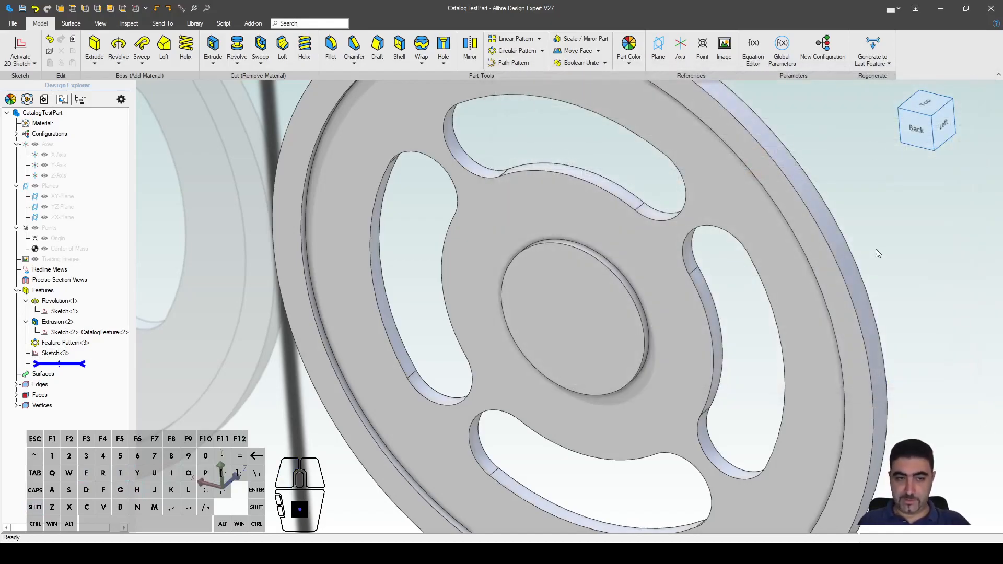
left_click(56, 353)
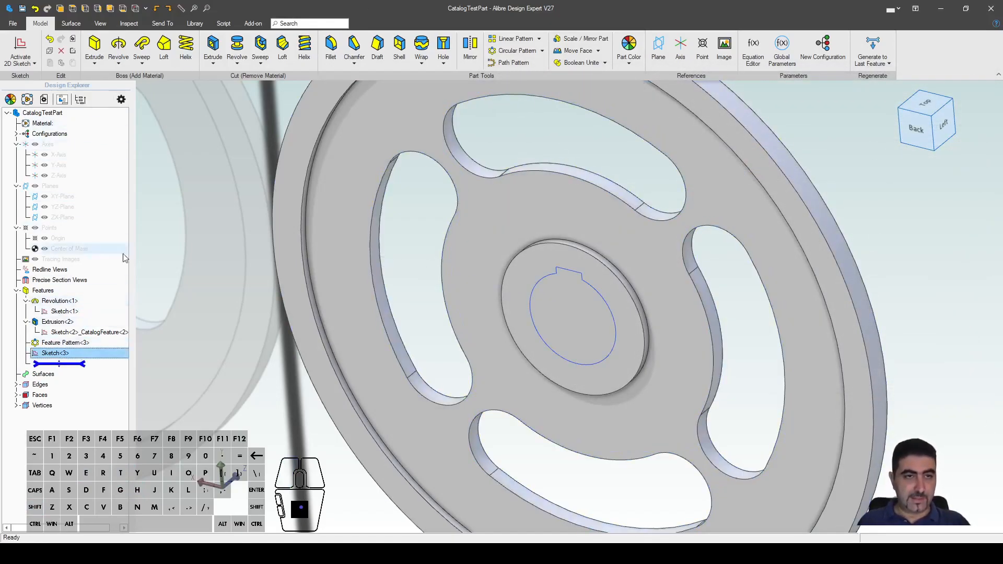
Step: Extrude-cut Sketch<3> Through All as Extrusion<4>, then reopen it for editing
left_click(213, 46)
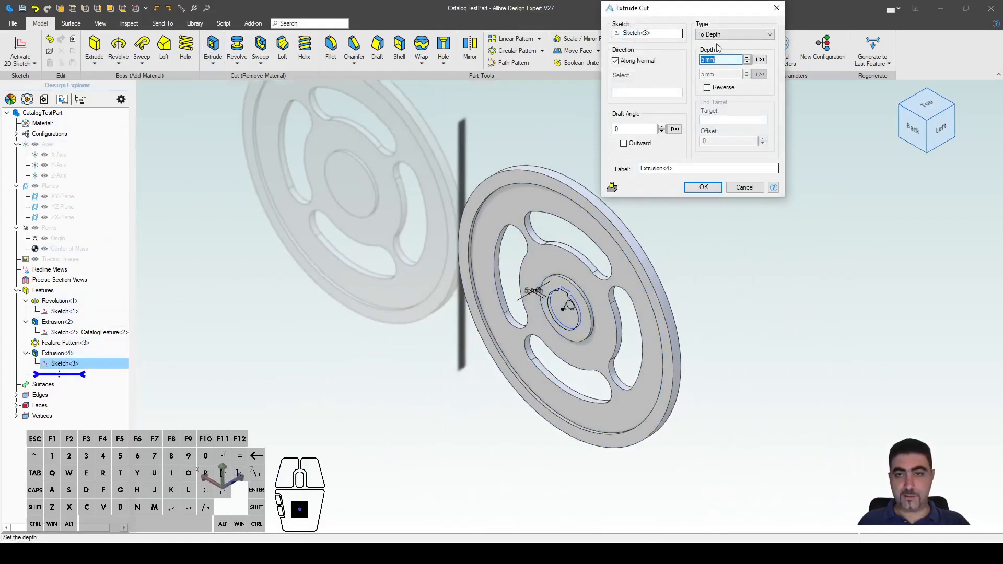
left_click(733, 34)
left_click(726, 50)
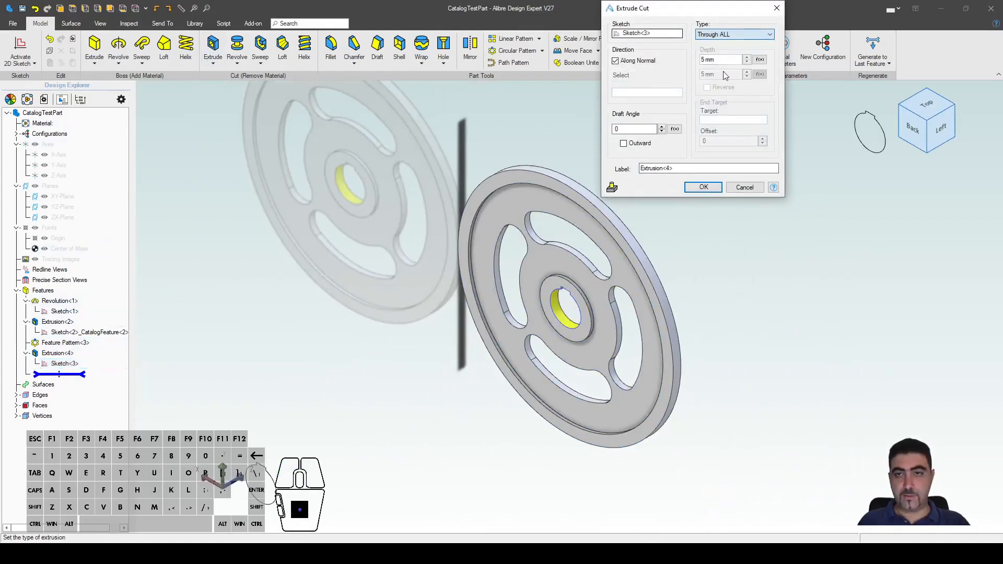
left_click(721, 191)
right_click(82, 353)
left_click(105, 360)
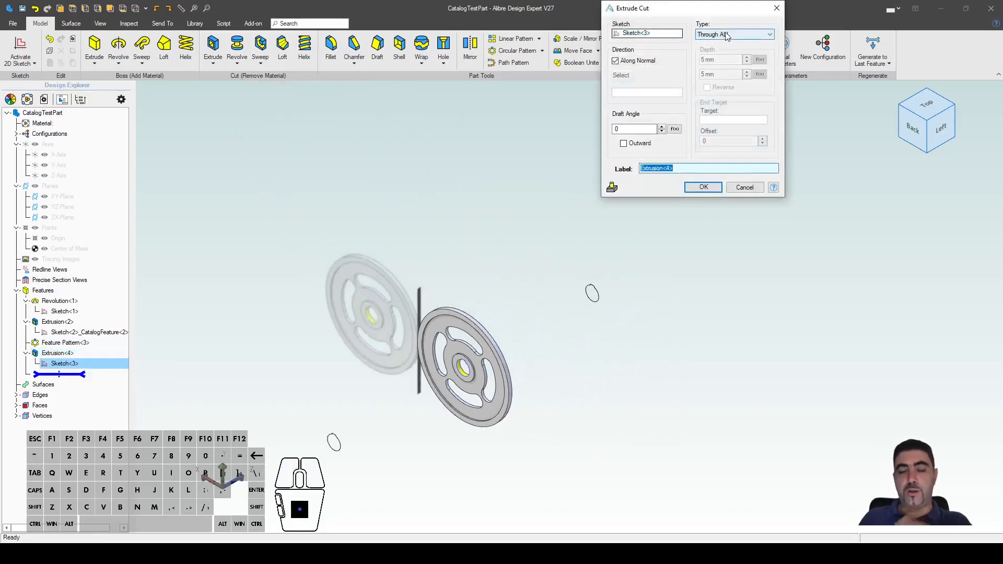
scroll(457, 396, "up", 6)
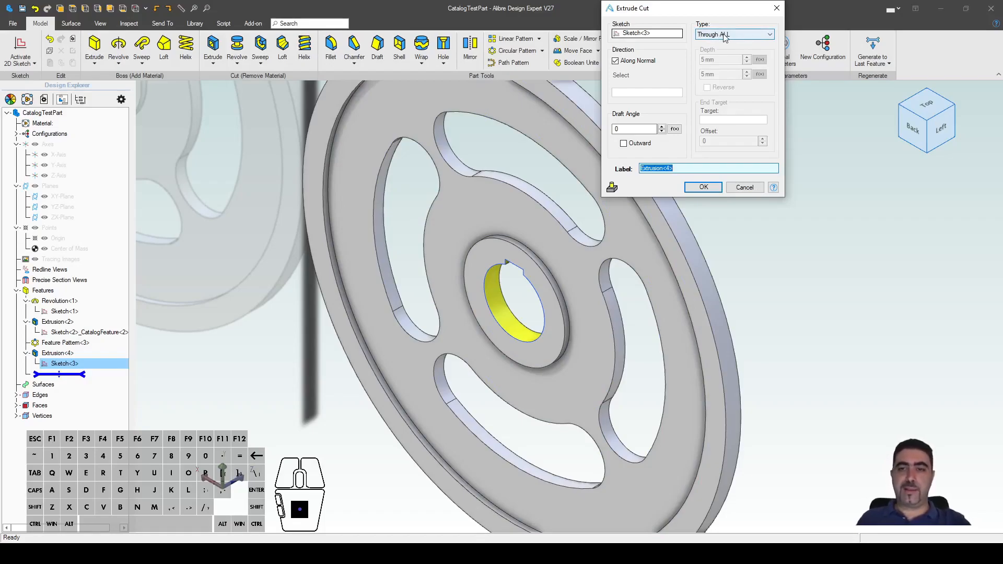
Step: Confirm the Extrusion<4> cut, inspect the keyed bore, and show the Library catalog tools
left_click(704, 187)
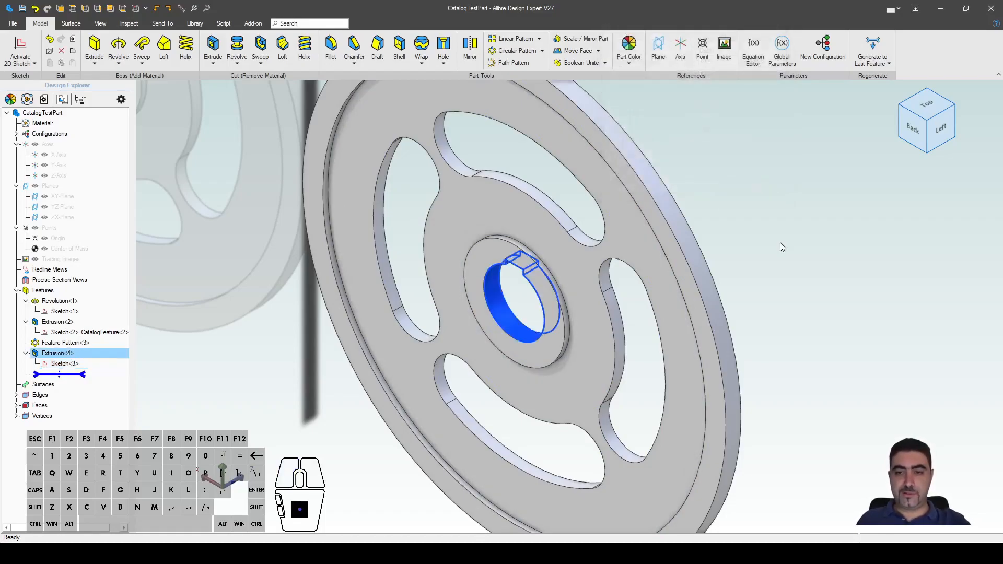
middle_click_drag(778, 255, 635, 307)
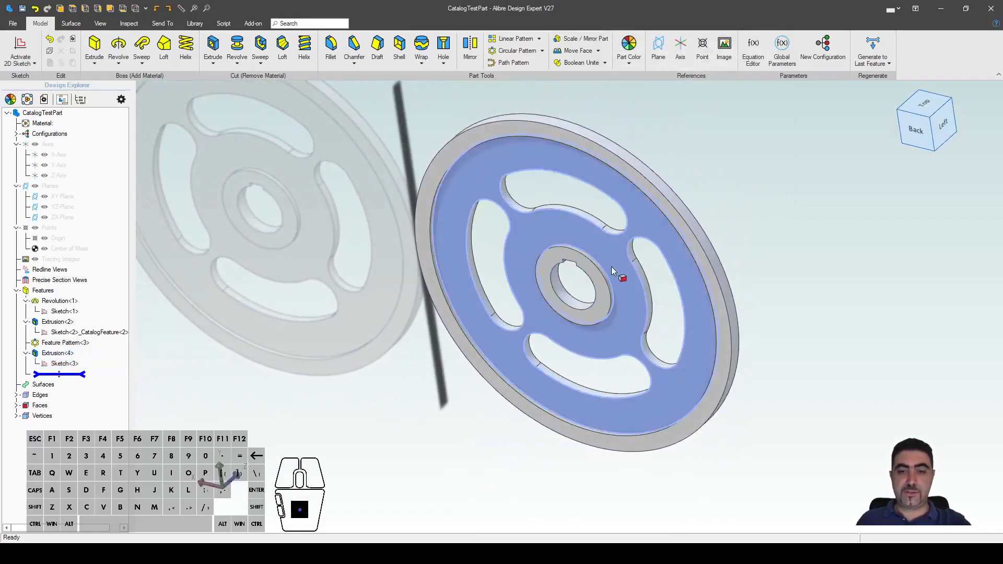
scroll(515, 280, "up", 5)
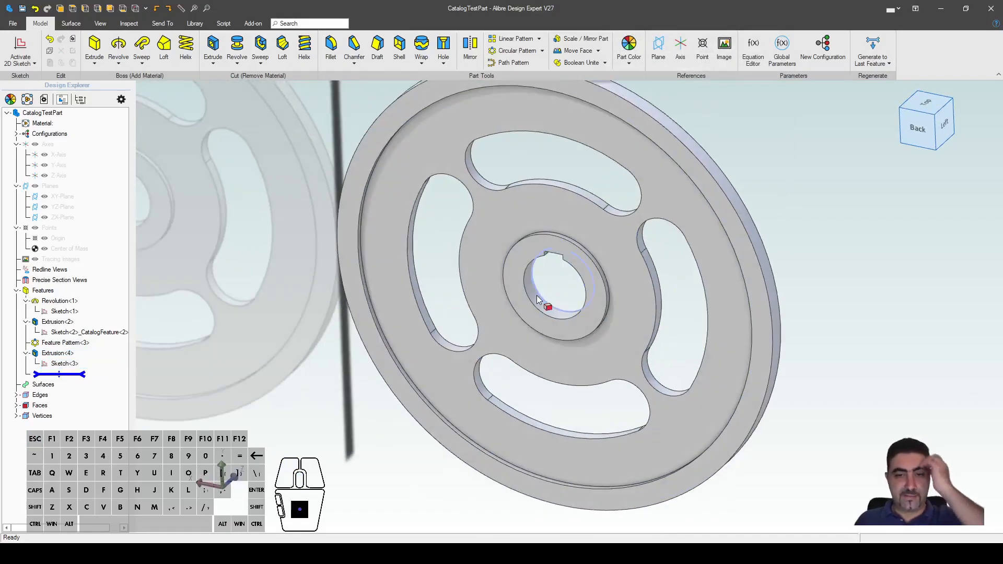
middle_click_drag(563, 287, 544, 292)
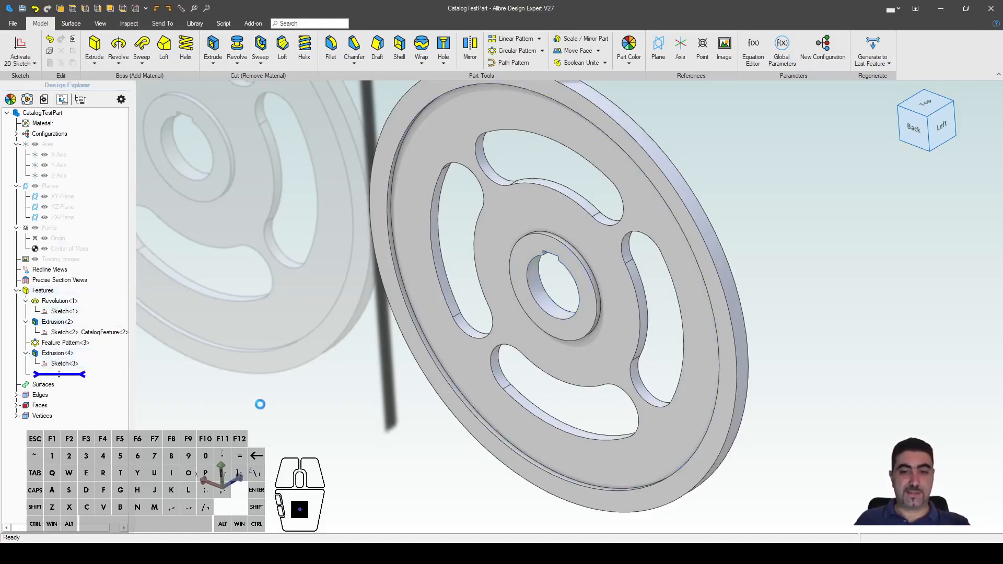
left_click(57, 353)
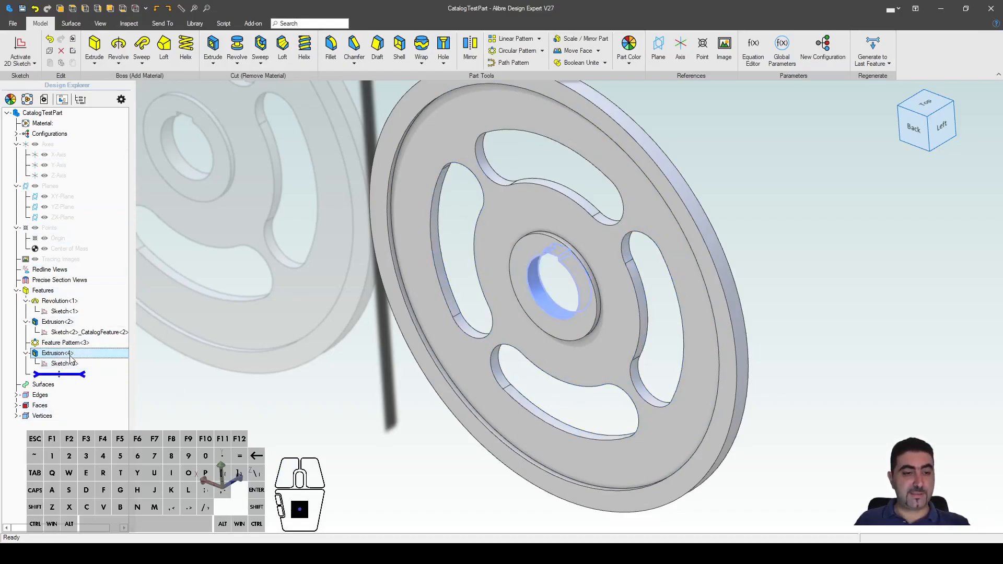
left_click(188, 22)
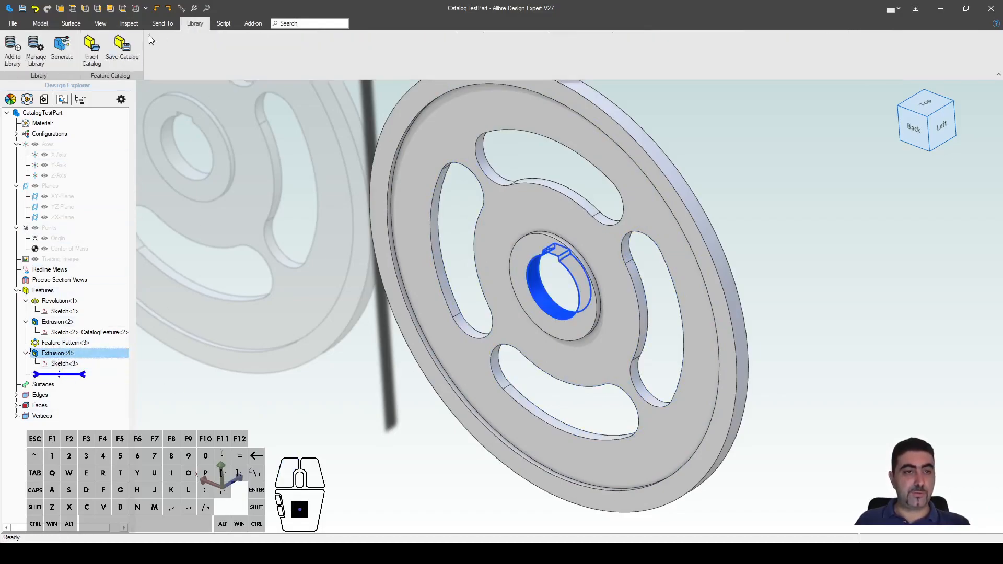
Step: Save the Extrusion<4> keyway cut as catalog feature 'Bore_Keyway' in the PCF library folder
left_click(123, 52)
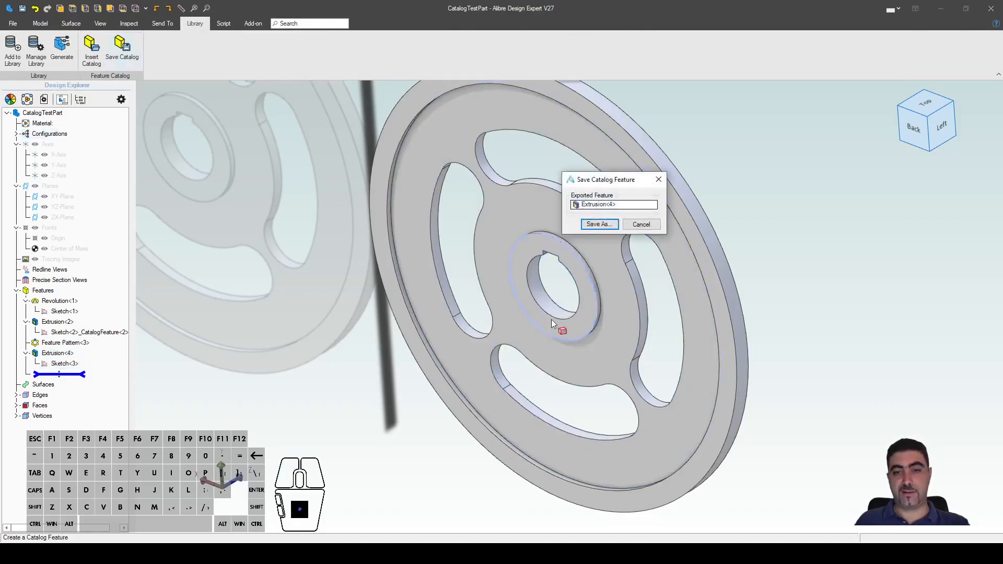
left_click(597, 205)
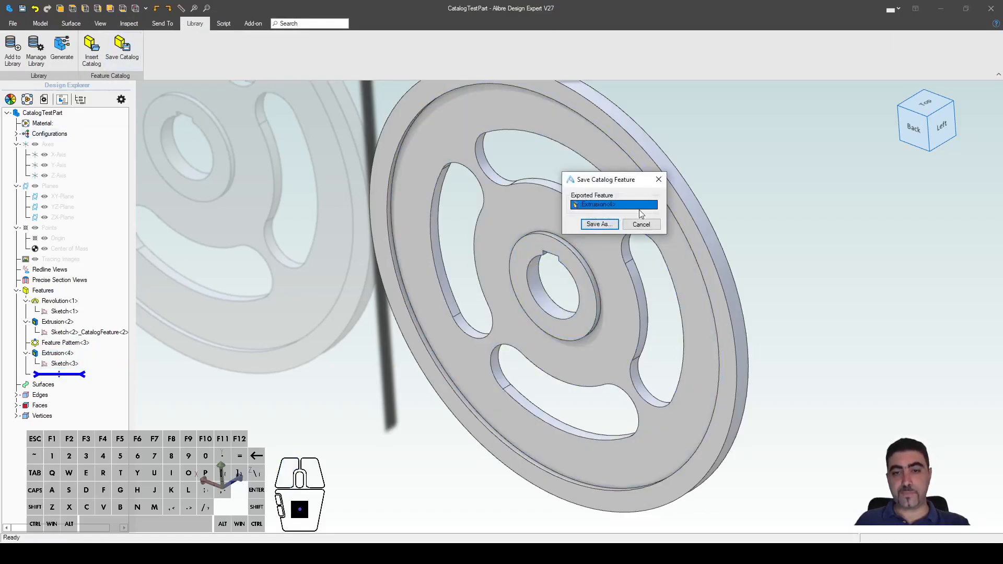
left_click(63, 302)
left_click(65, 323)
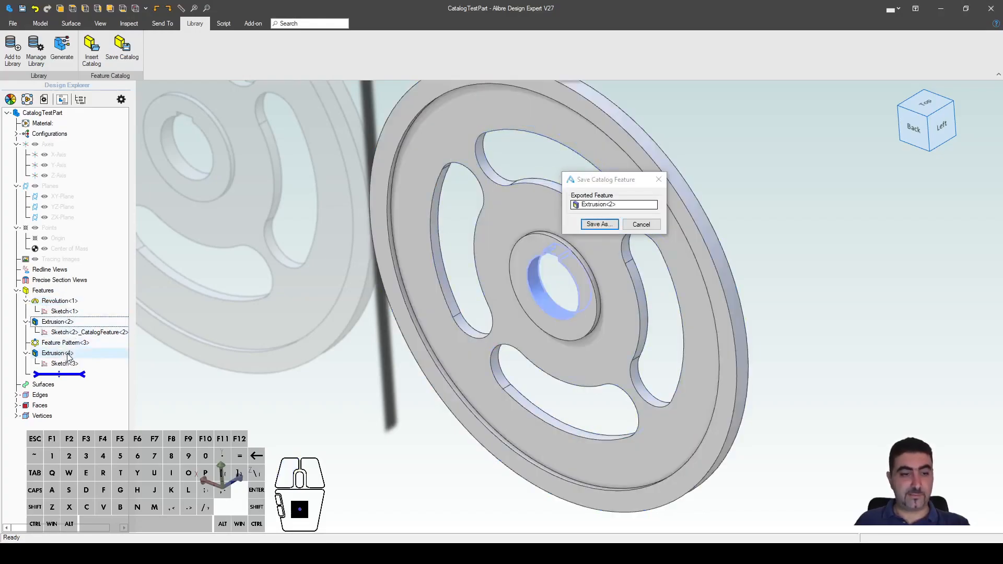
left_click(599, 224)
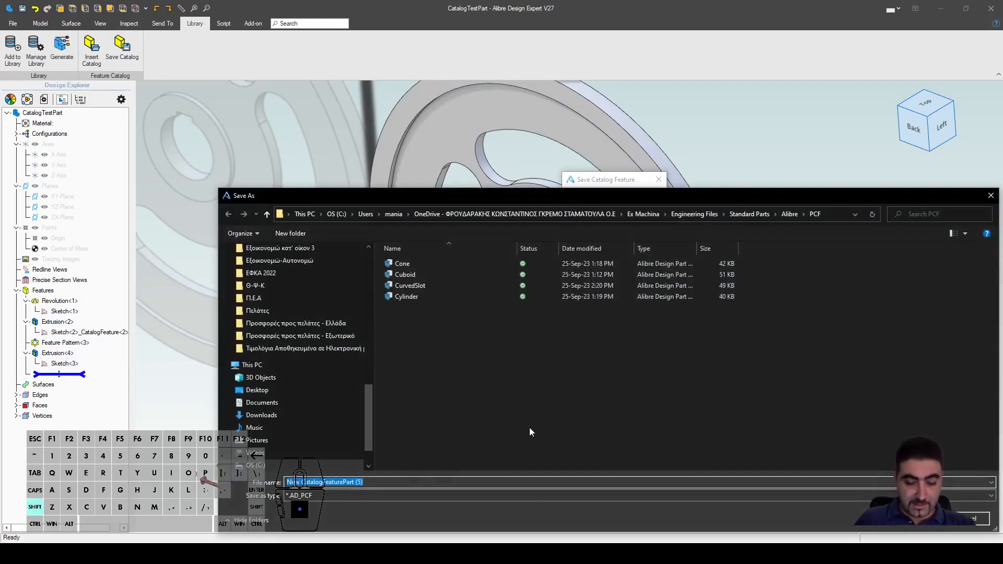
type("H")
key("BackSpace")
type("Bolt_M")
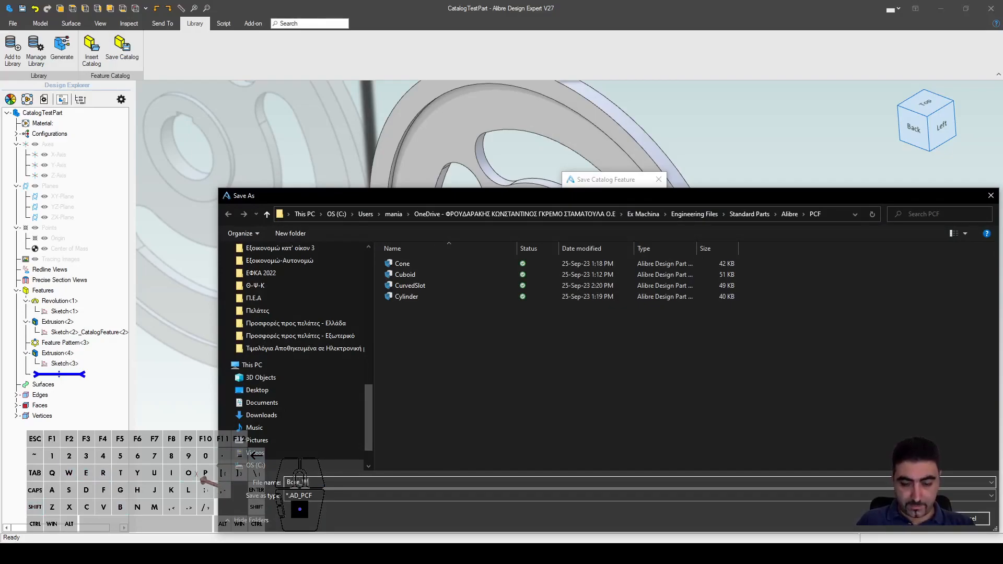
key("BackSpace")
type("w_Keyway")
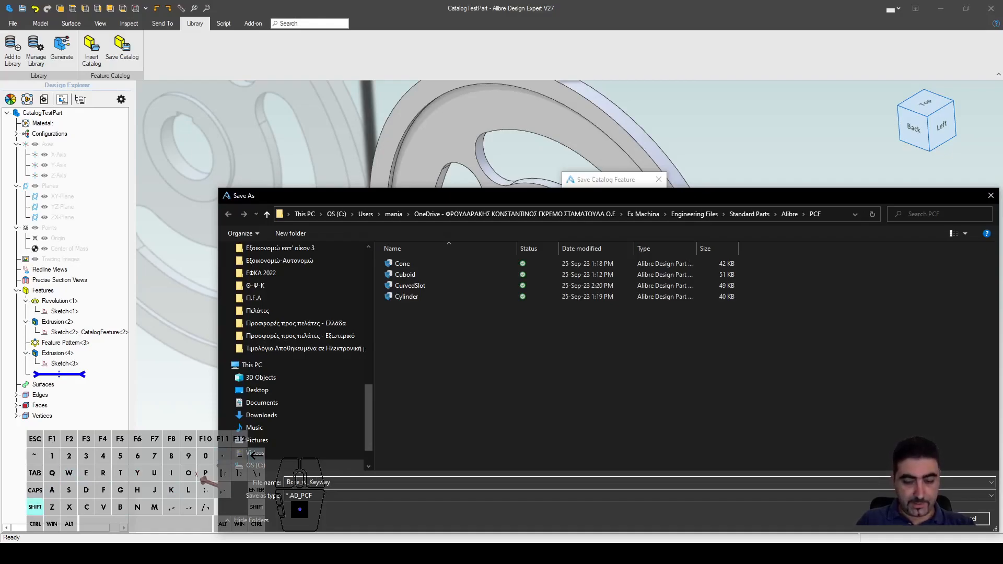
key("Return")
middle_click_drag(594, 391, 429, 369)
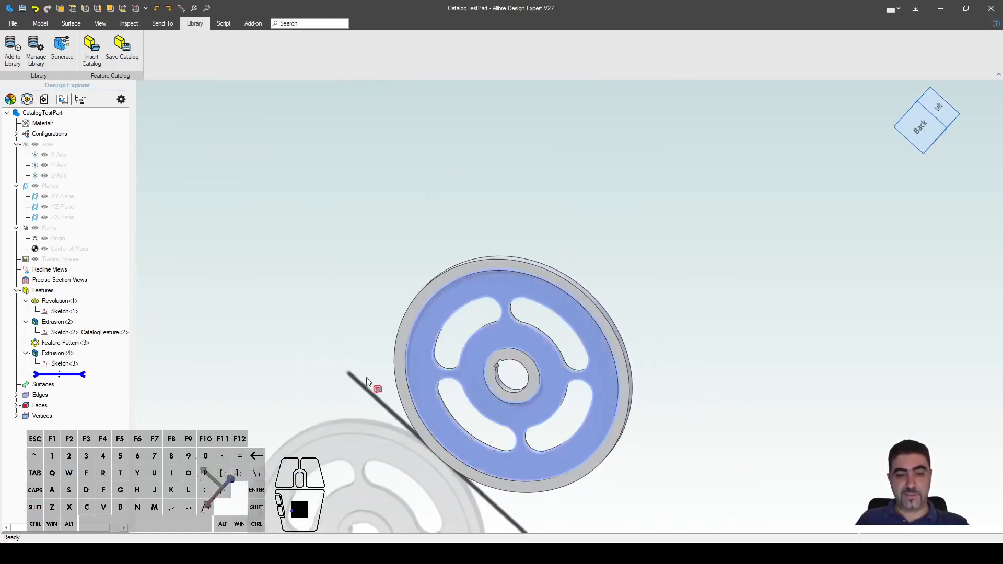
Step: Delete the original keyway cut Extrusion<4> and its leftover Sketch<3> from the part
left_click(58, 353)
key("Delete")
left_click(67, 354)
key("Delete")
mouse_move(471, 193)
middle_mouse_down()
mouse_move(477, 175)
mouse_move(518, 208)
mouse_move(504, 209)
middle_mouse_up()
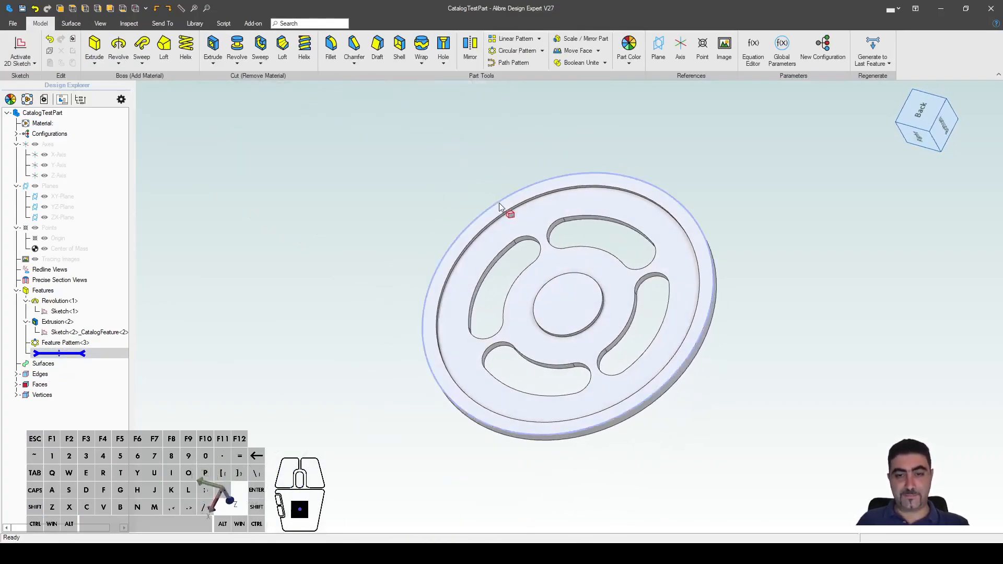
scroll(633, 366, "up", 2)
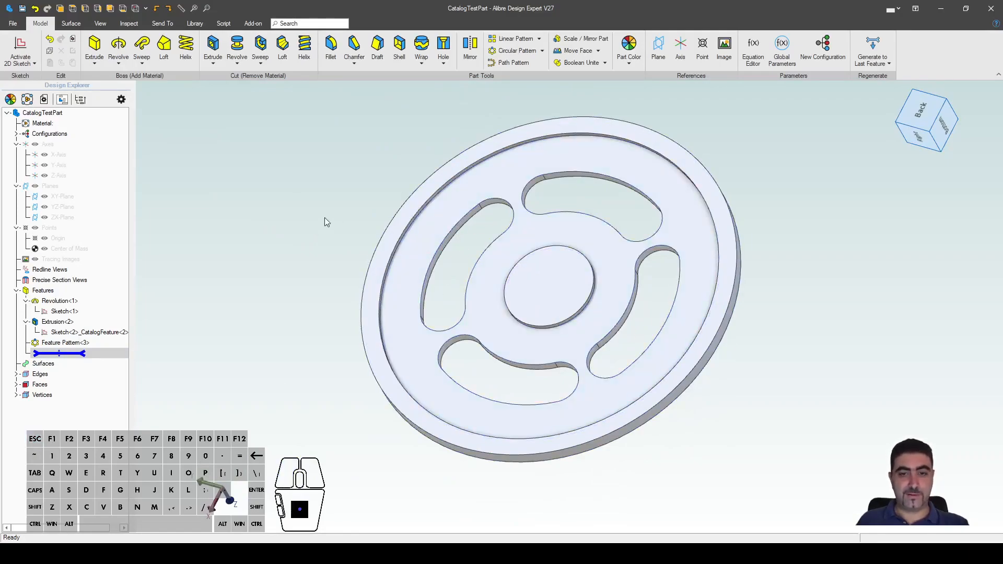
Step: Insert the Bore_w_KeywayCut catalog feature with the central boss face as its base plane
left_click(194, 23)
left_click(91, 50)
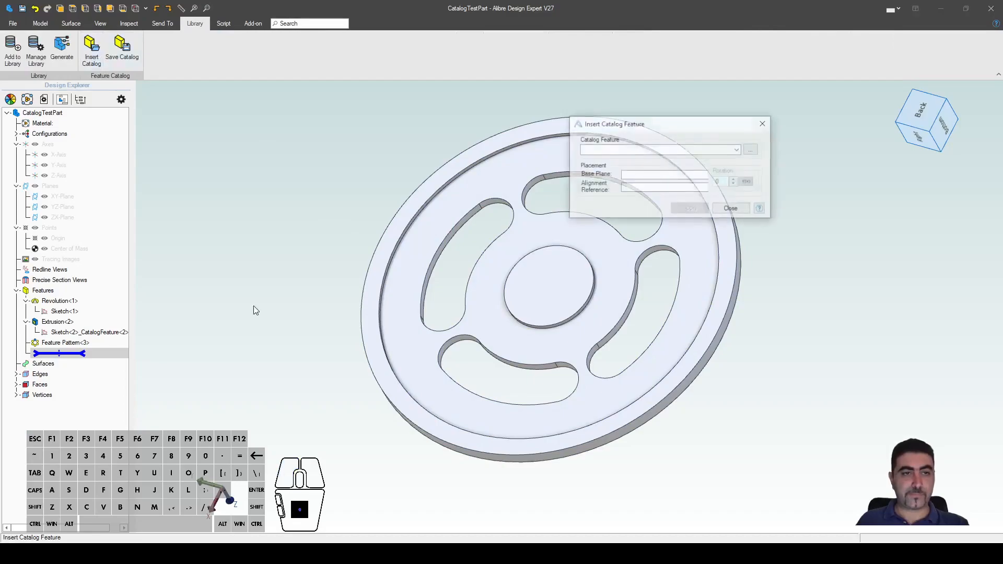
left_click(750, 150)
left_click(407, 208)
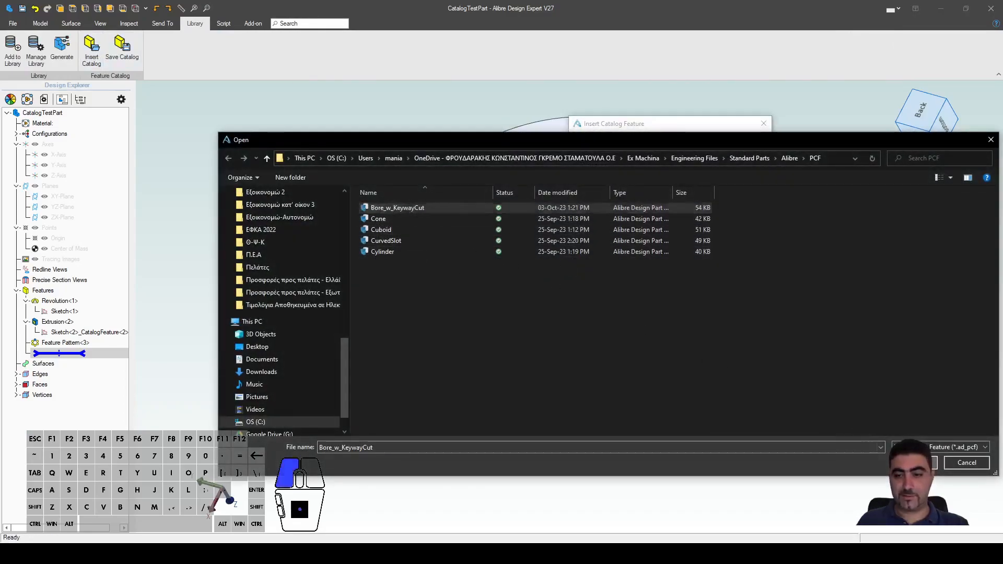
left_click(912, 462)
left_click(675, 175)
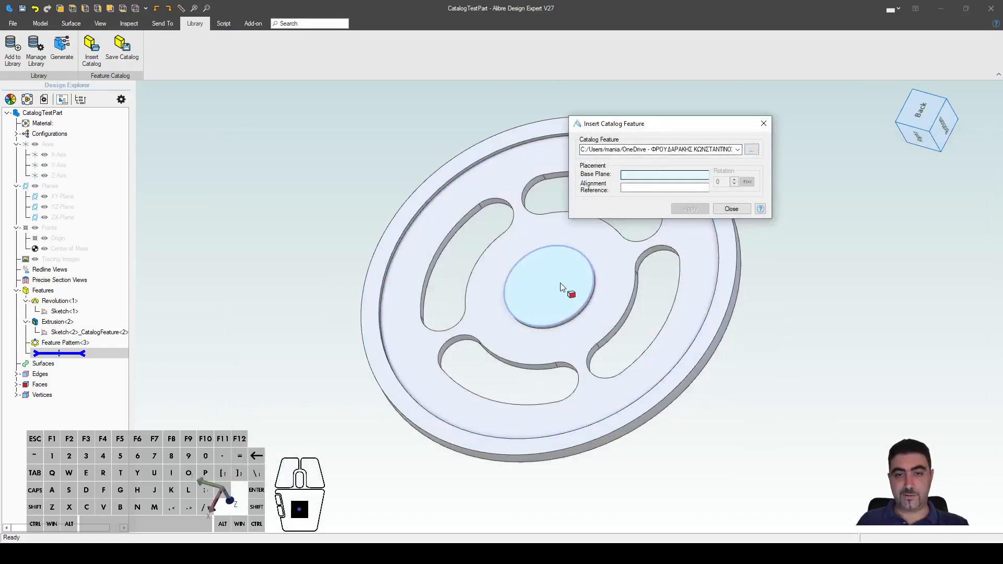
left_click(579, 287)
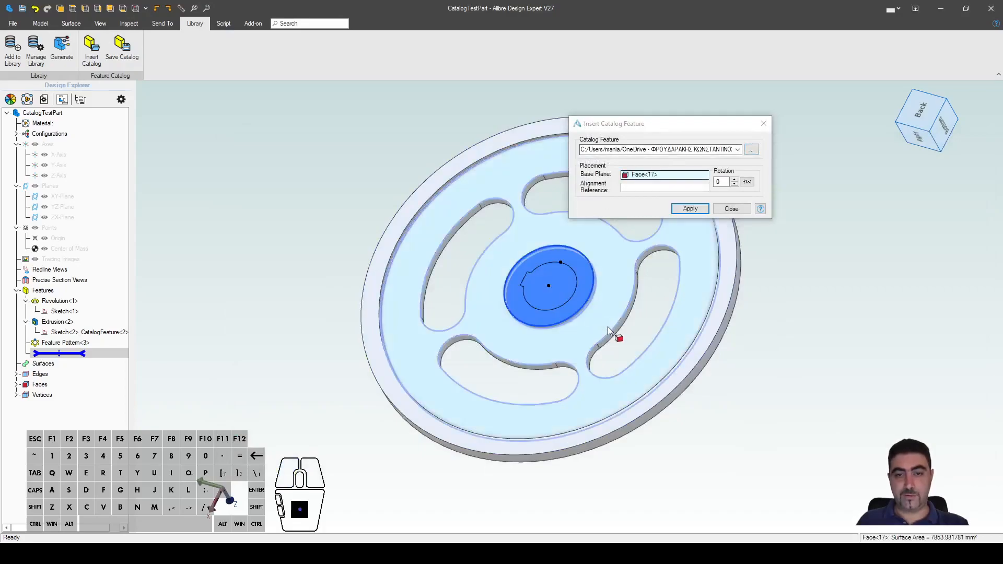
left_click(703, 209)
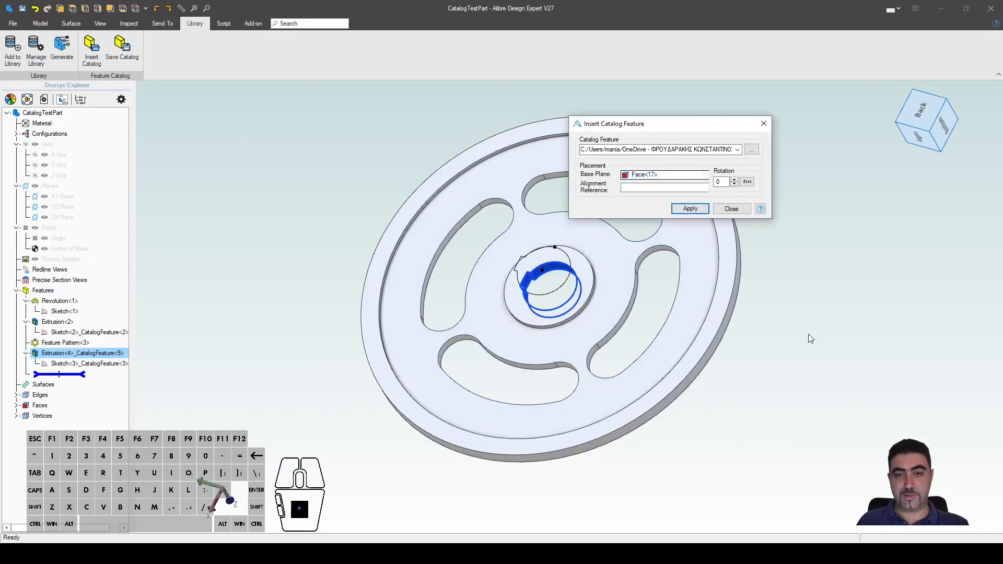
left_click(731, 208)
Step: Edit the inserted feature's sketch, make the keyway centre line vertical, and drag the sketch aside
right_click(99, 365)
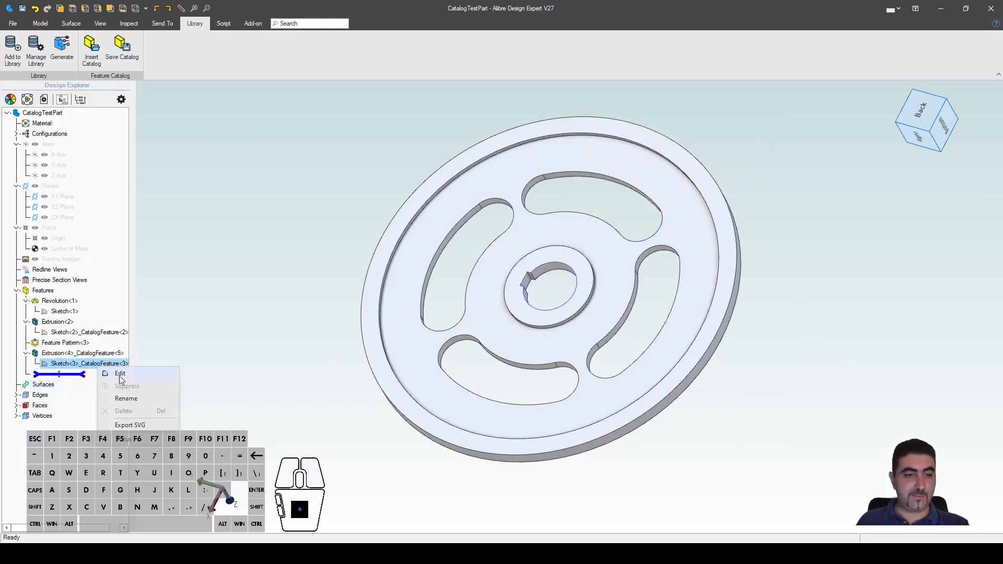
left_click(118, 374)
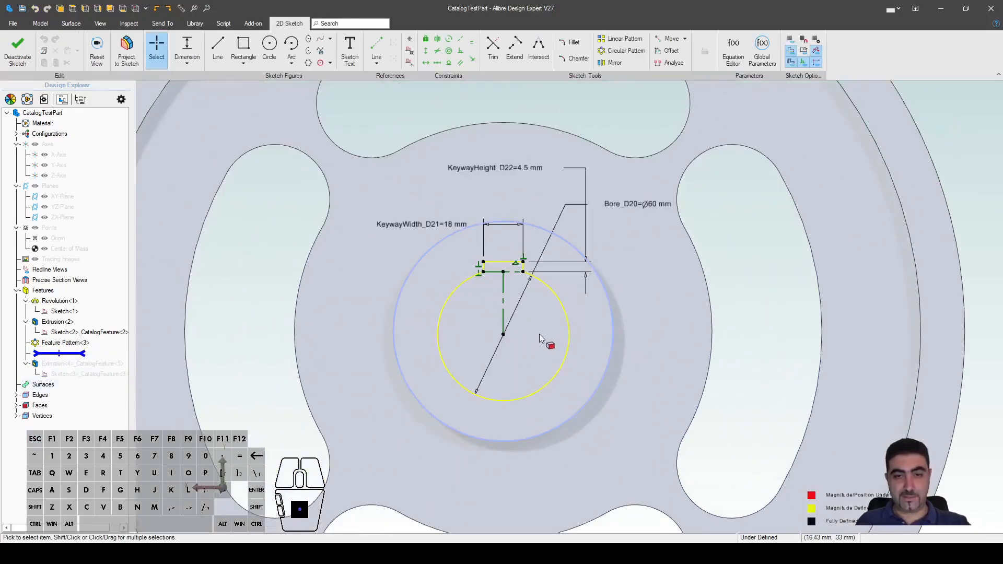
key("shift+v")
left_click(502, 290)
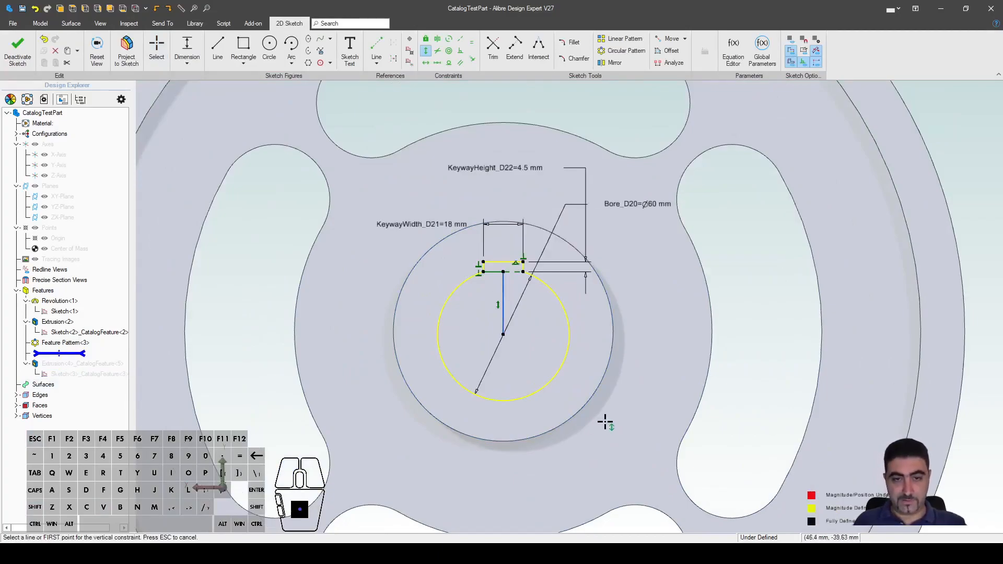
key("Escape")
mouse_move(502, 336)
left_mouse_down()
mouse_move(743, 226)
mouse_move(727, 270)
left_mouse_up()
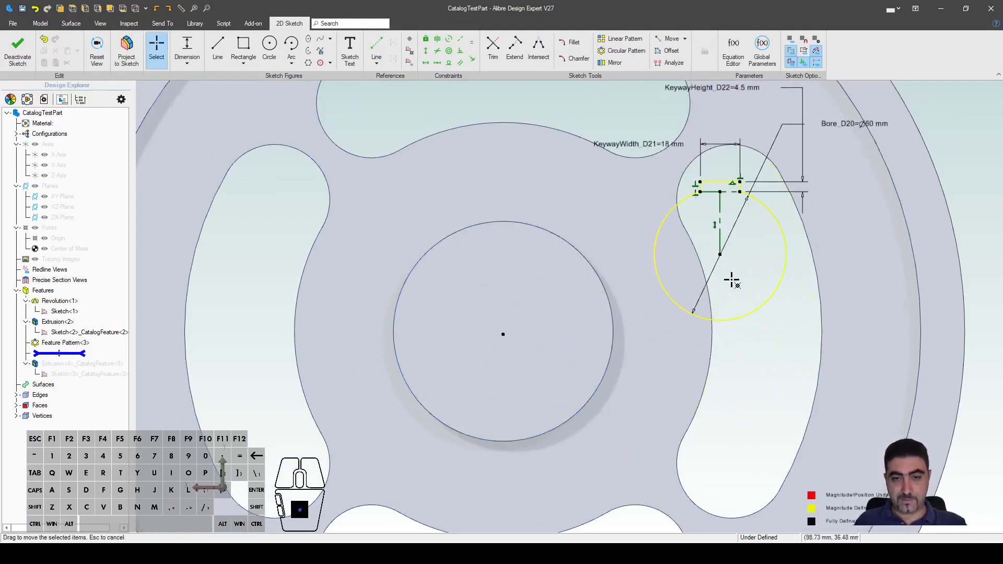
scroll(597, 350, "down", 3)
Step: Try snapping the keyway sketch onto the bore centre with a coincident constraint, then undo it
key("shift+o")
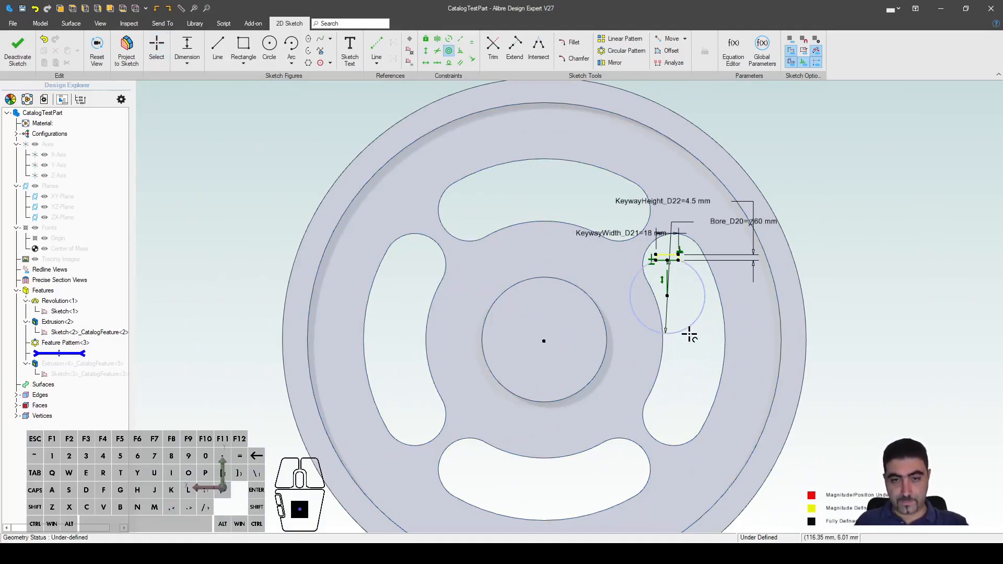
key("Escape")
scroll(578, 354, "up", 4)
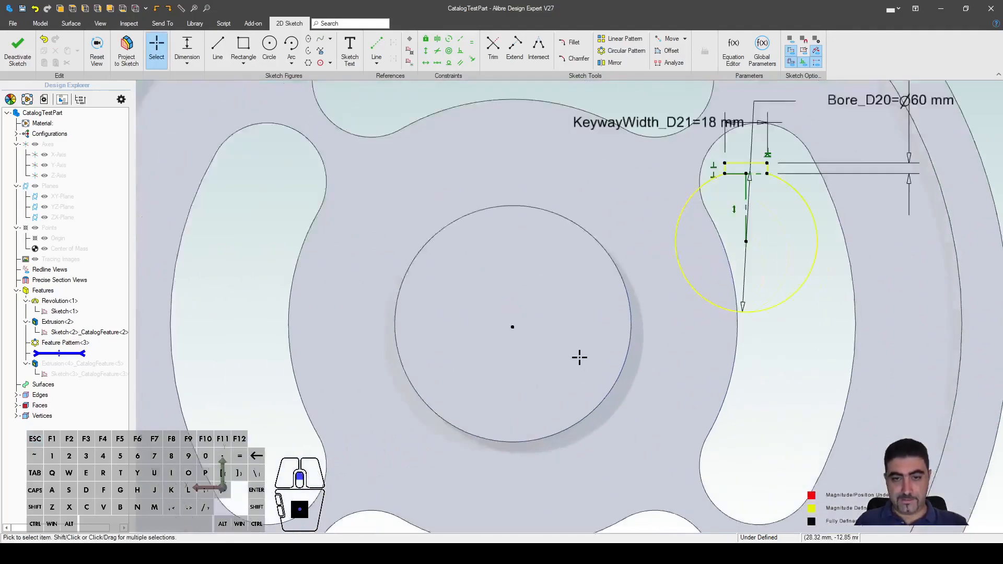
scroll(672, 340, "down", 4)
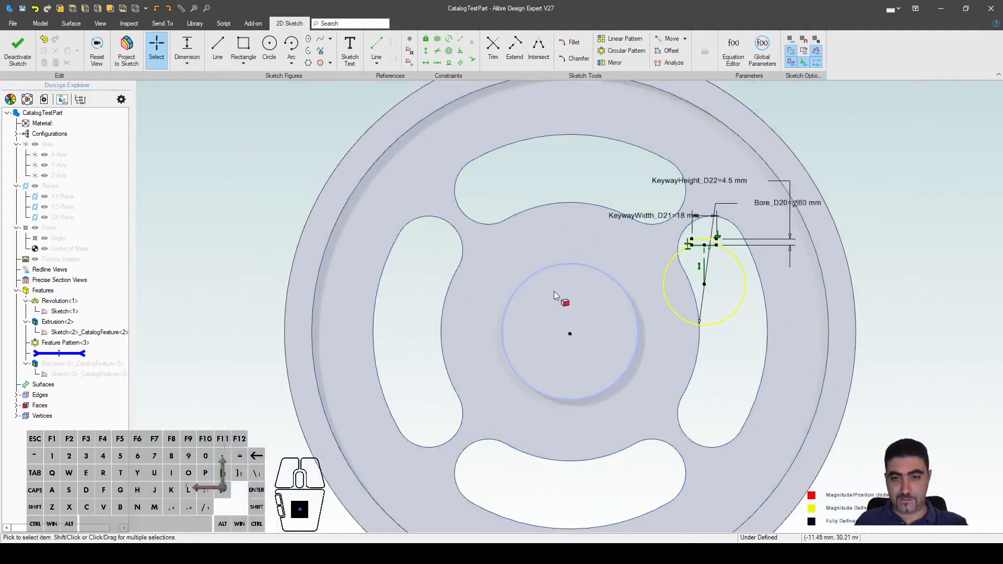
key("c")
left_click(704, 284)
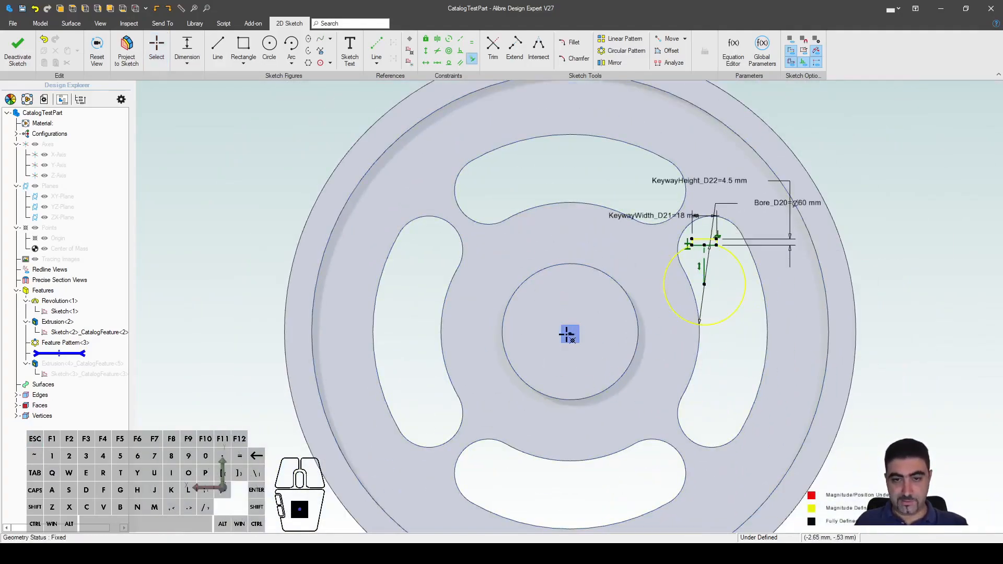
left_click(570, 334)
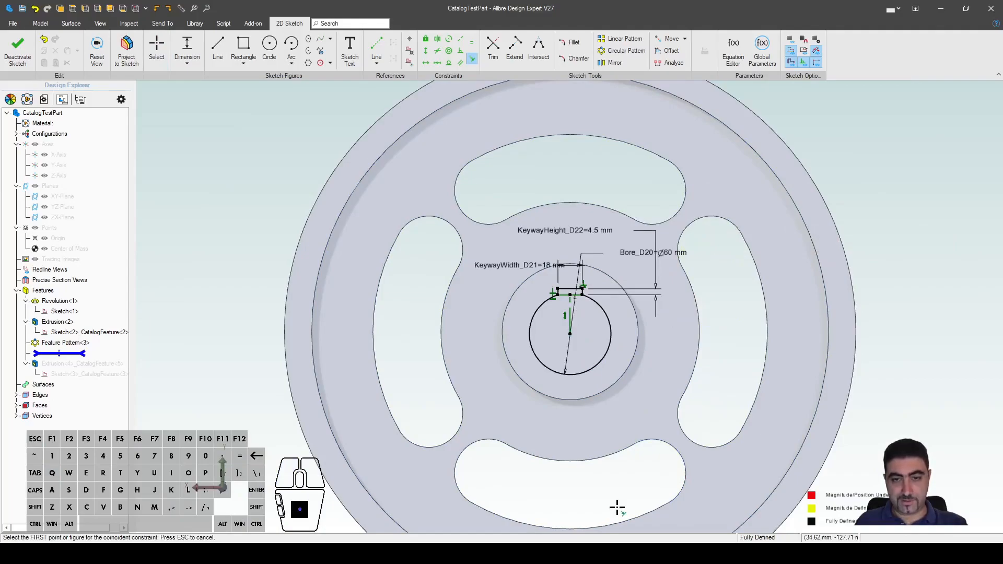
scroll(586, 375, "up", 3)
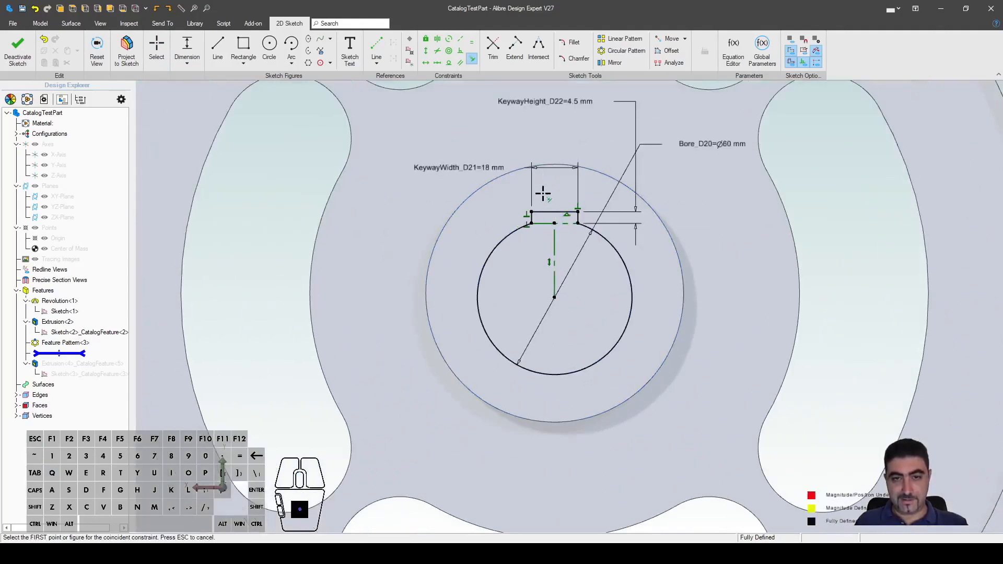
key("ctrl+z")
scroll(474, 373, "down", 3)
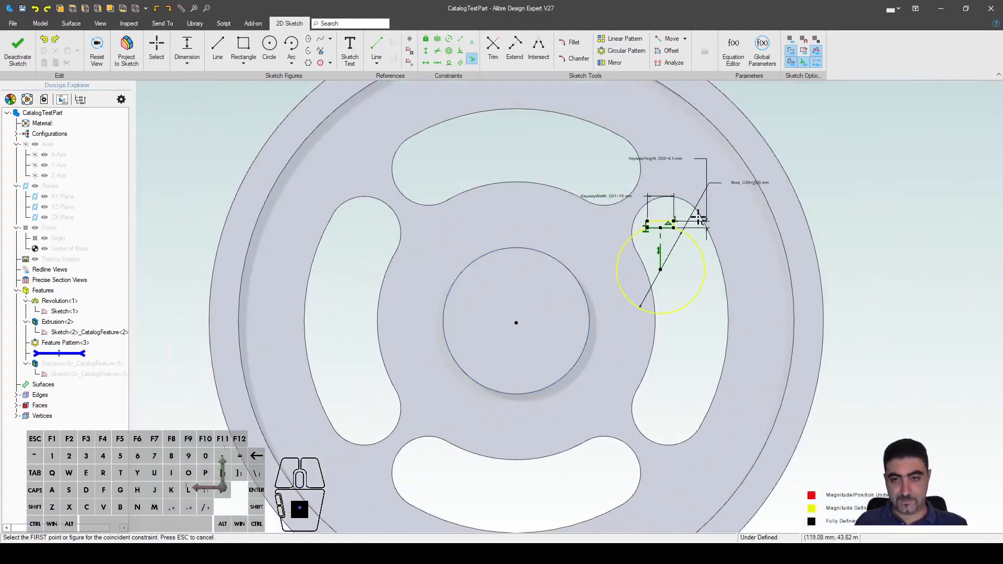
Step: Make the keyway's Ø60 mm circle concentric with the hub's boss edge, fully defining the sketch
key("o")
left_click(696, 297)
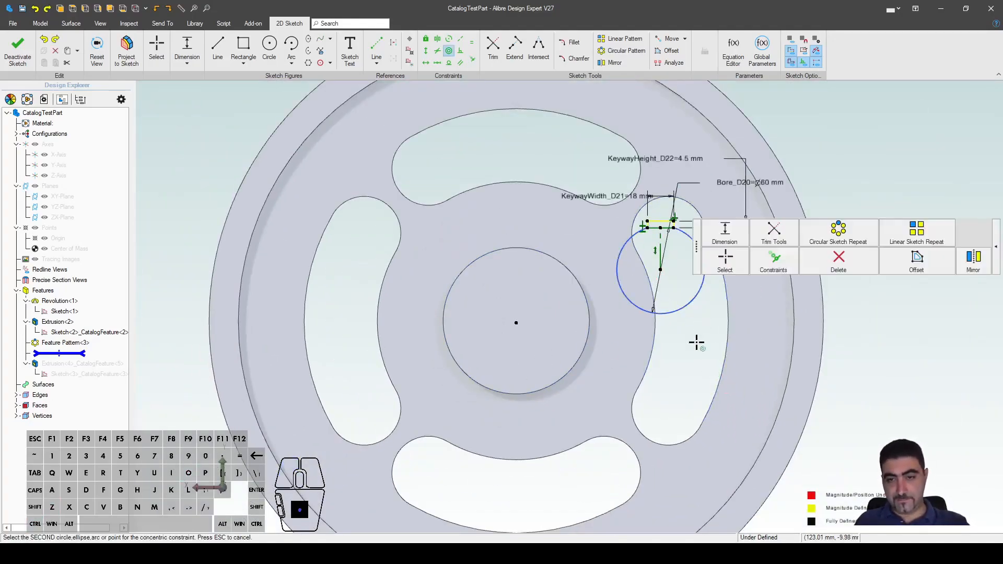
left_click(593, 360)
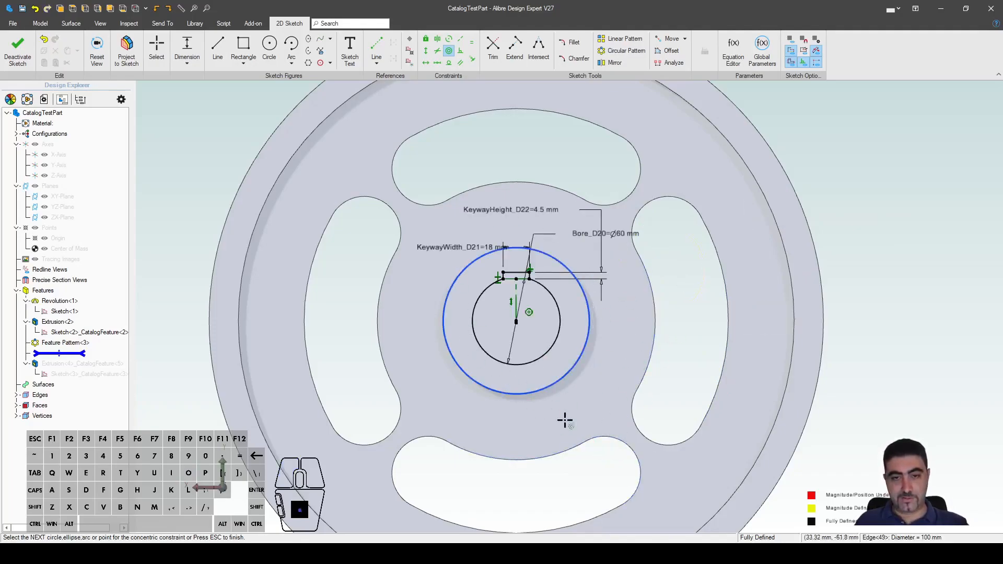
scroll(511, 320, "up", 10)
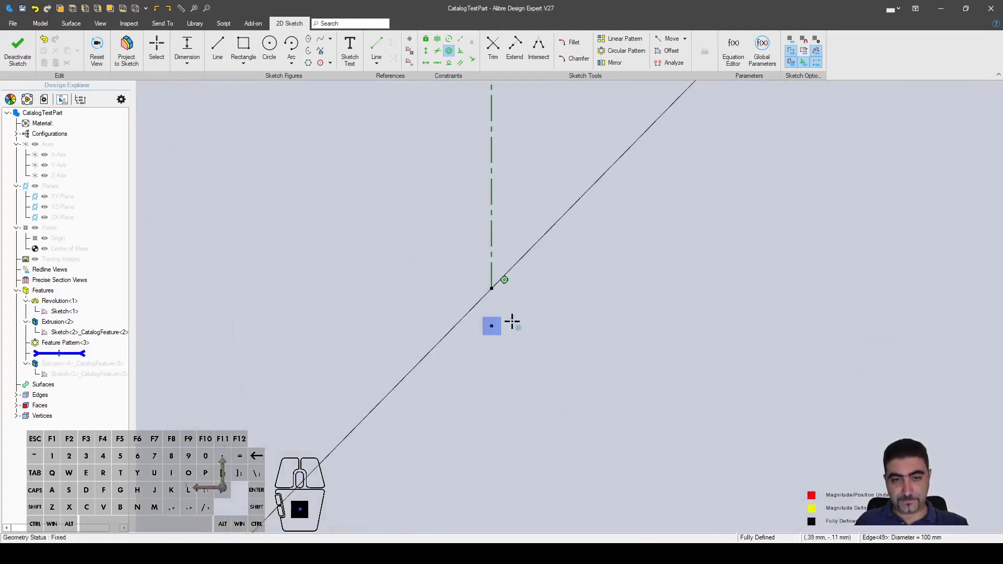
left_click(491, 321)
scroll(497, 316, "down", 10)
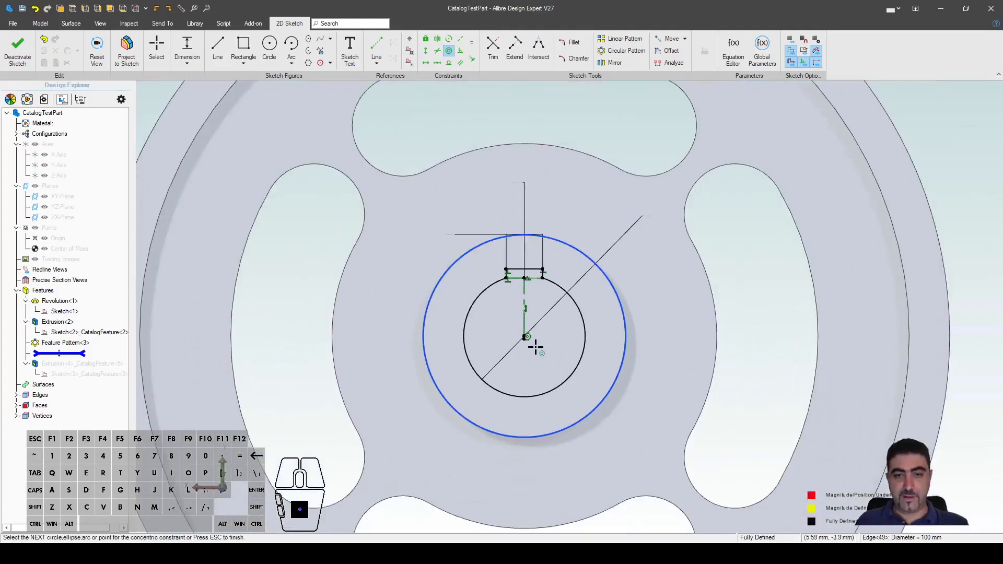
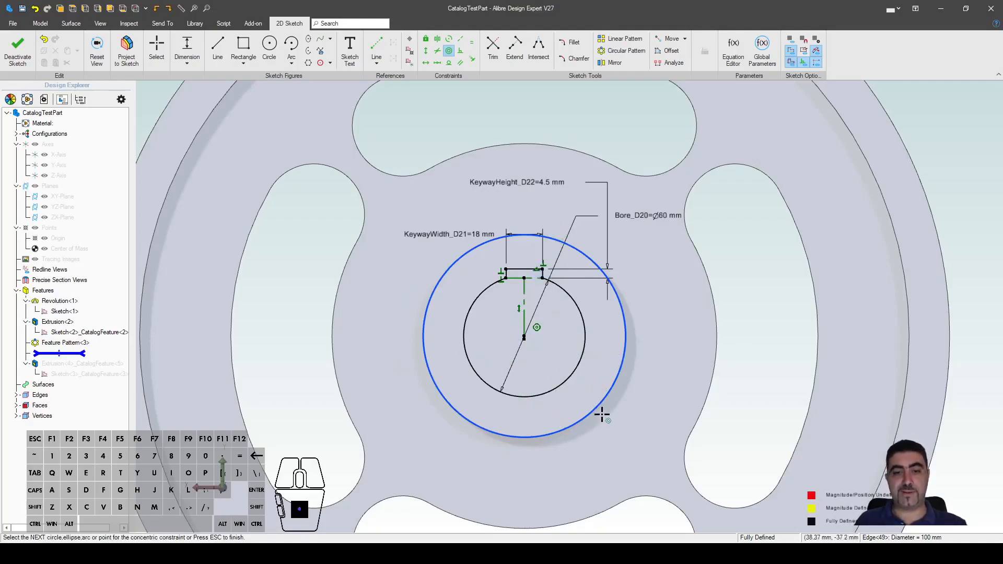
Step: Finish the keyway sketch so the hub cut regenerates with the keyed bore, then view the wheel obliquely
left_click(18, 46)
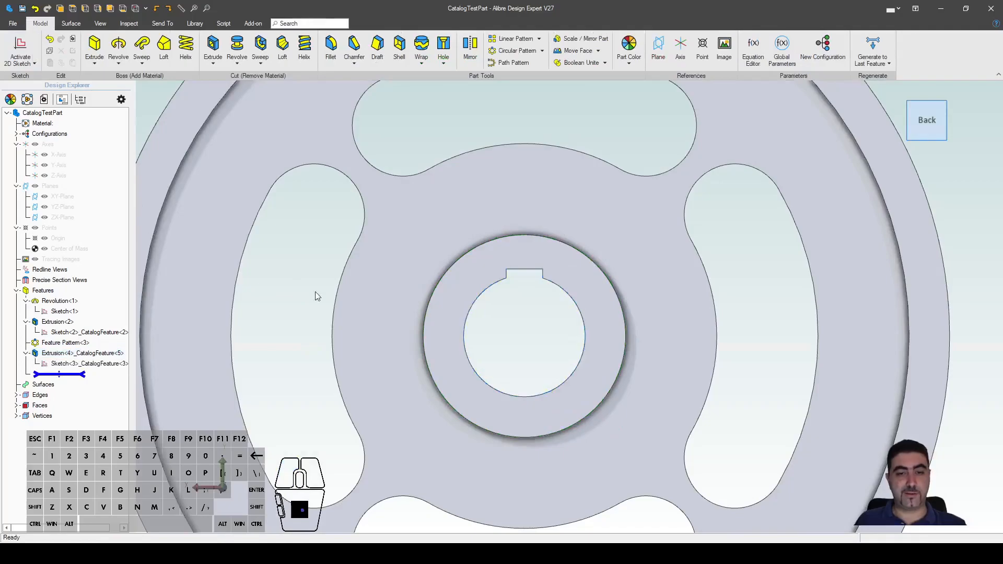
scroll(587, 272, "down", 3)
middle_click_drag(587, 271, 681, 384)
middle_click_drag(660, 384, 670, 341)
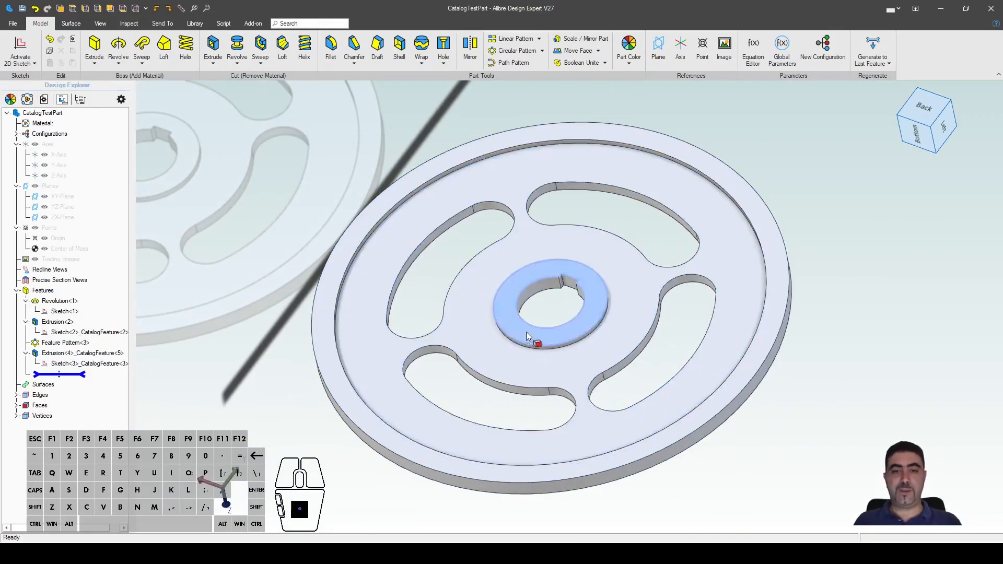
left_click(551, 312)
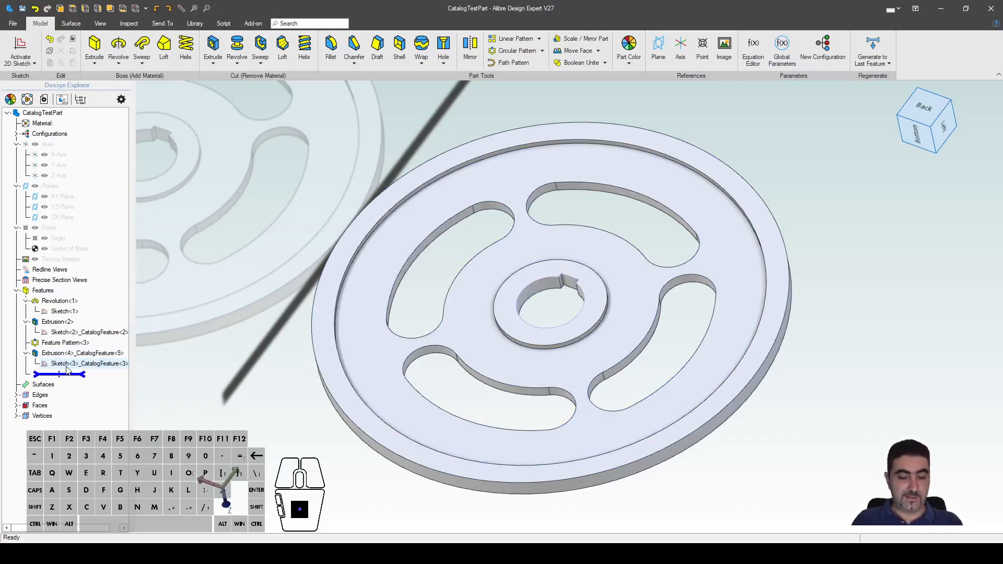
Step: Save the CatalogTestPart wheel and check it from a more face-on angle
key("ctrl+s")
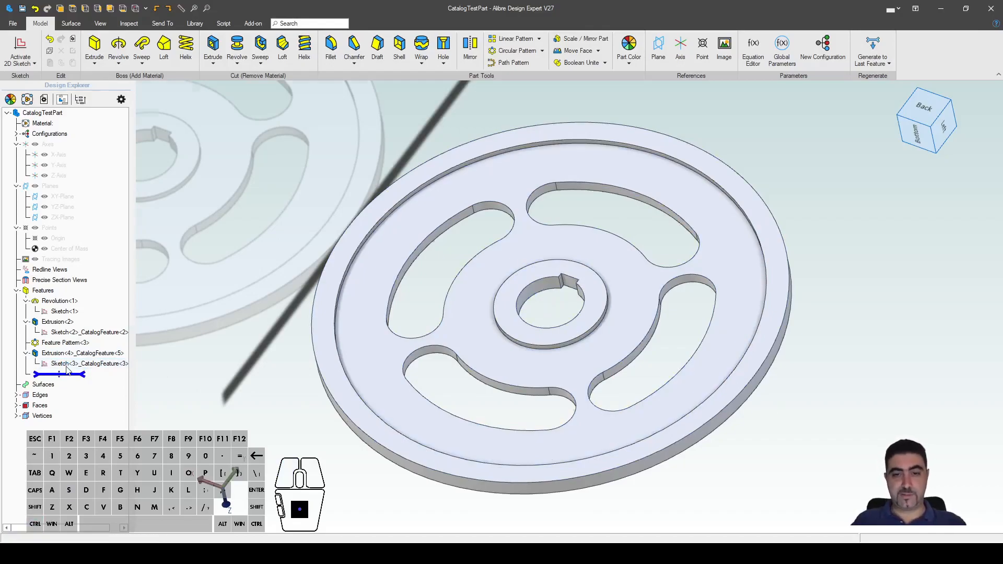
left_click(244, 191)
middle_click_drag(600, 181, 603, 220)
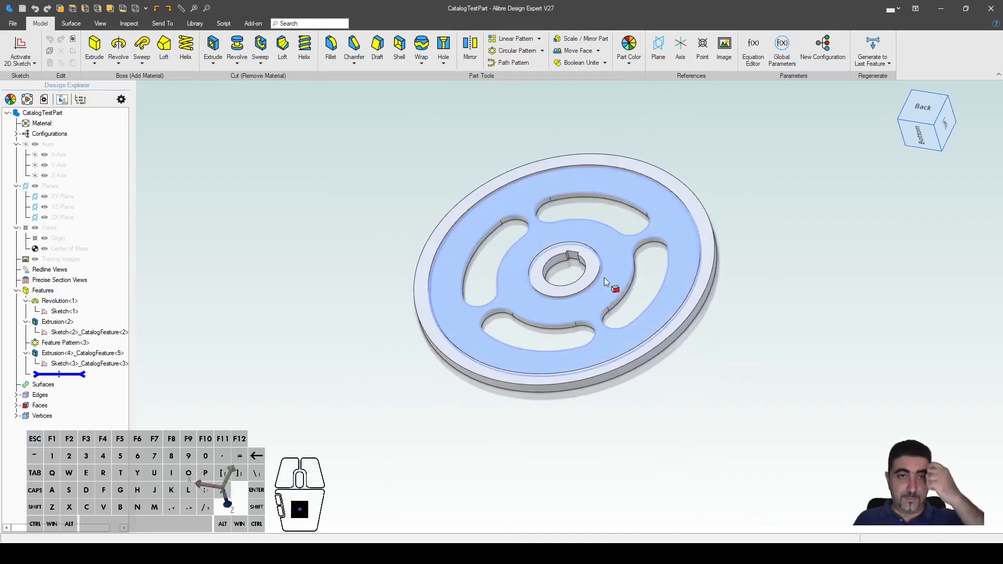
Step: Create a new blank part from the Alibre home window
mouse_move(157, 552)
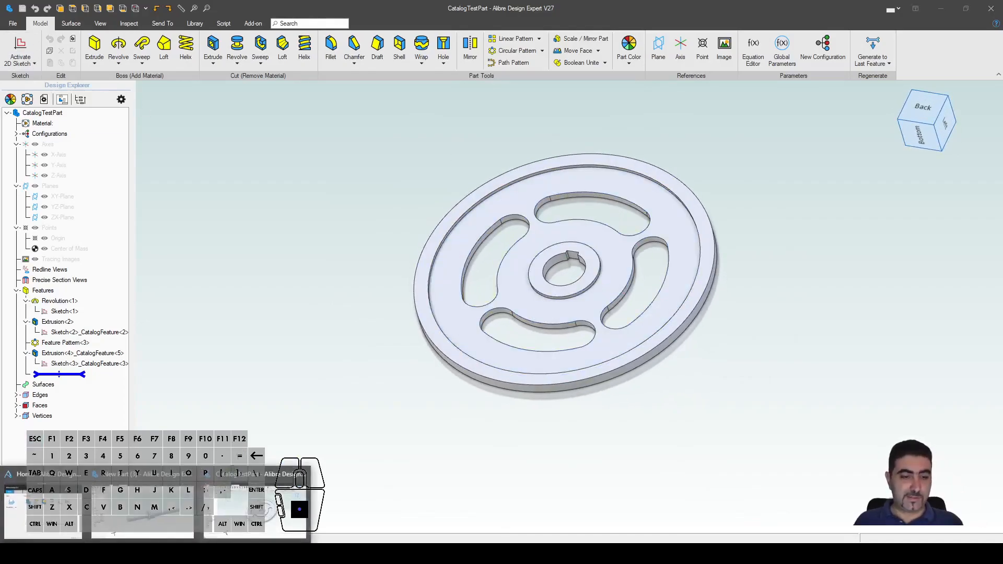
left_click(48, 506)
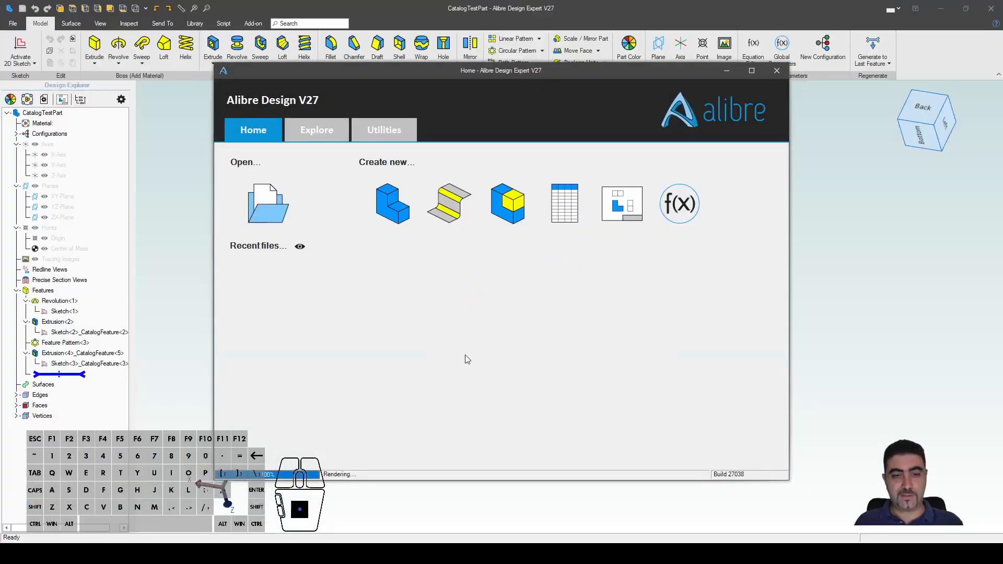
left_click(218, 26)
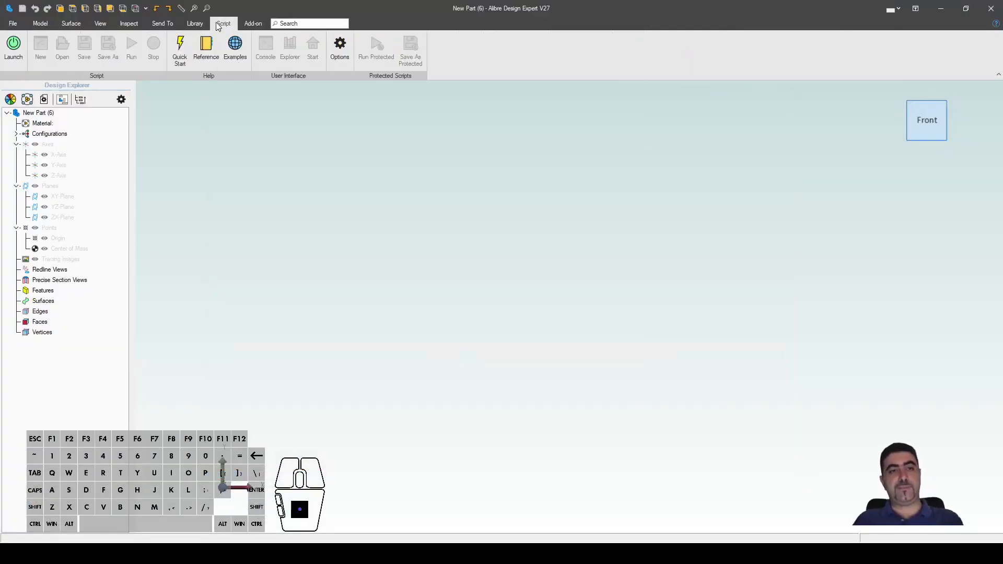
Step: Launch Alibre Script and load the Gear Generator example from Examples > Mechanical
left_click(15, 54)
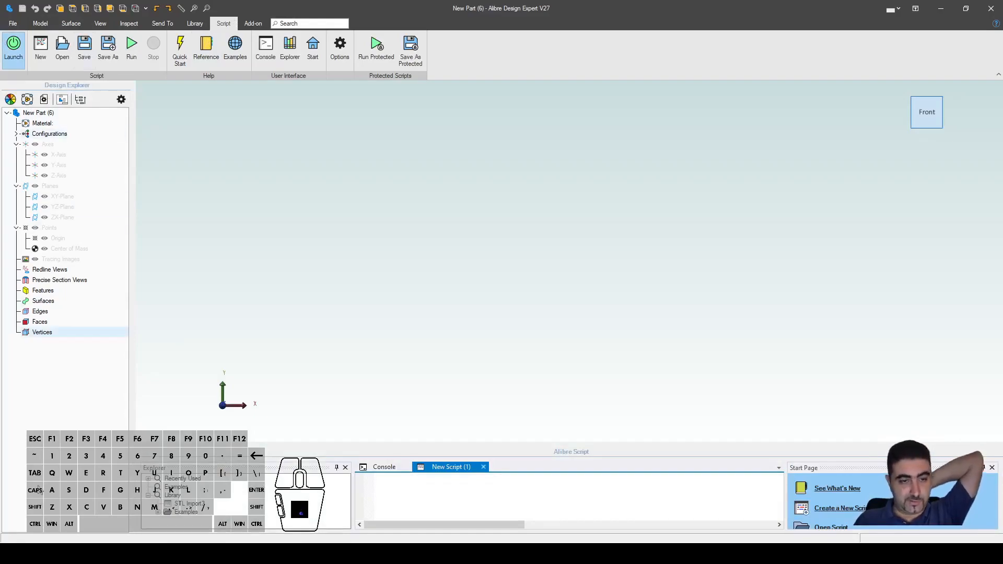
left_click(159, 513)
left_click(170, 505)
double_click(199, 512)
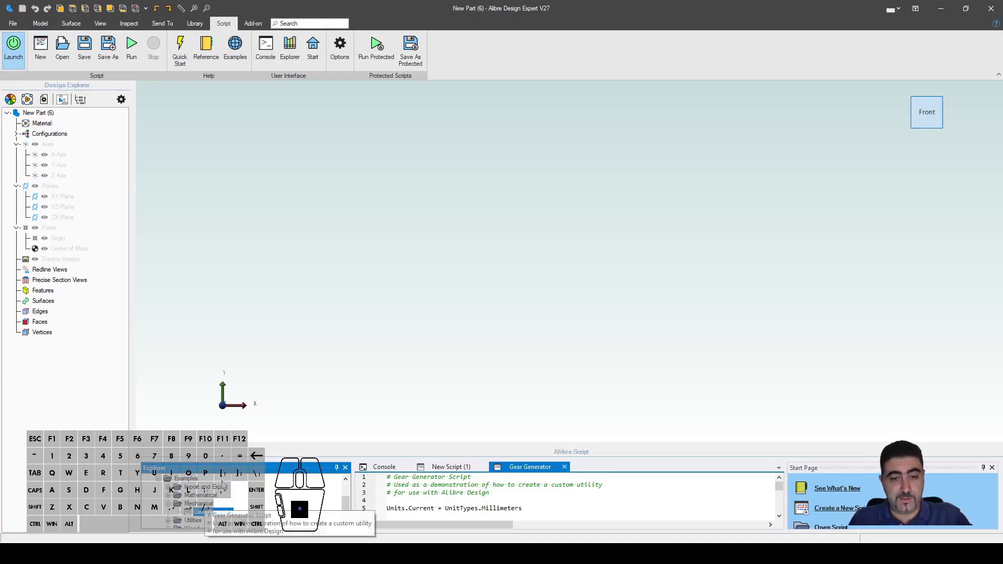
Step: Run Gear Generator with a 40 mm pitch diameter and 8 mm thickness to build the gear
left_click(132, 46)
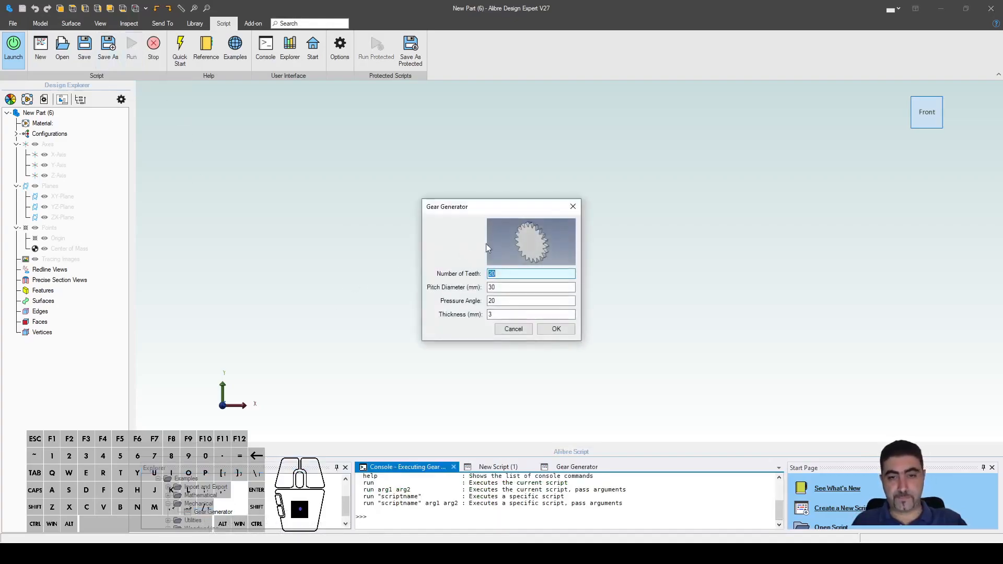
key("Tab")
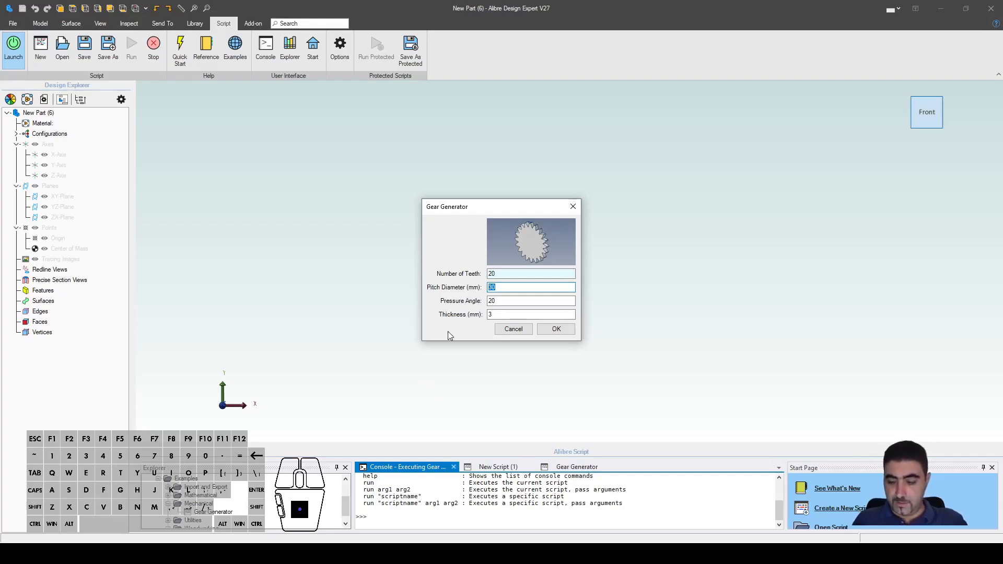
type("40")
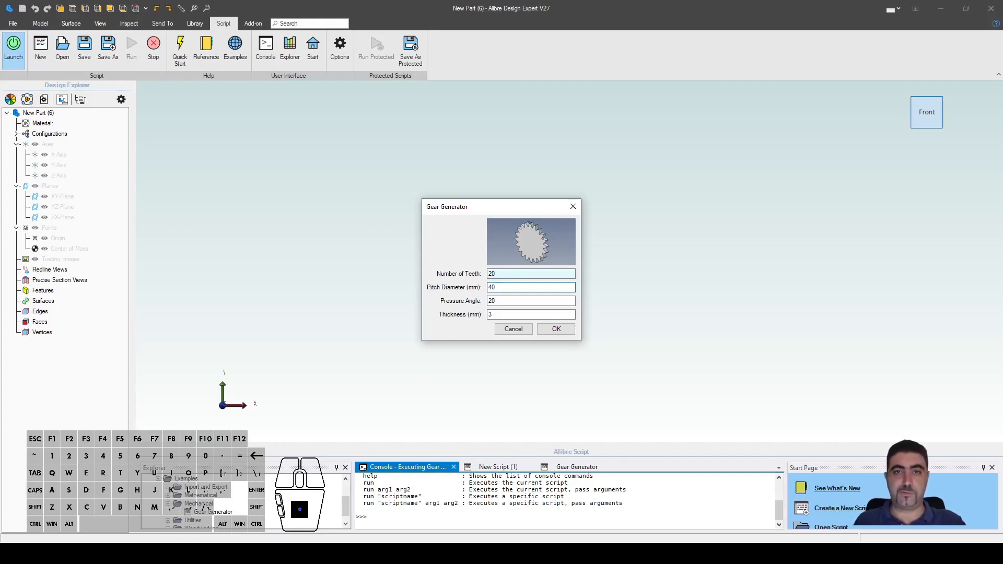
left_click(496, 314)
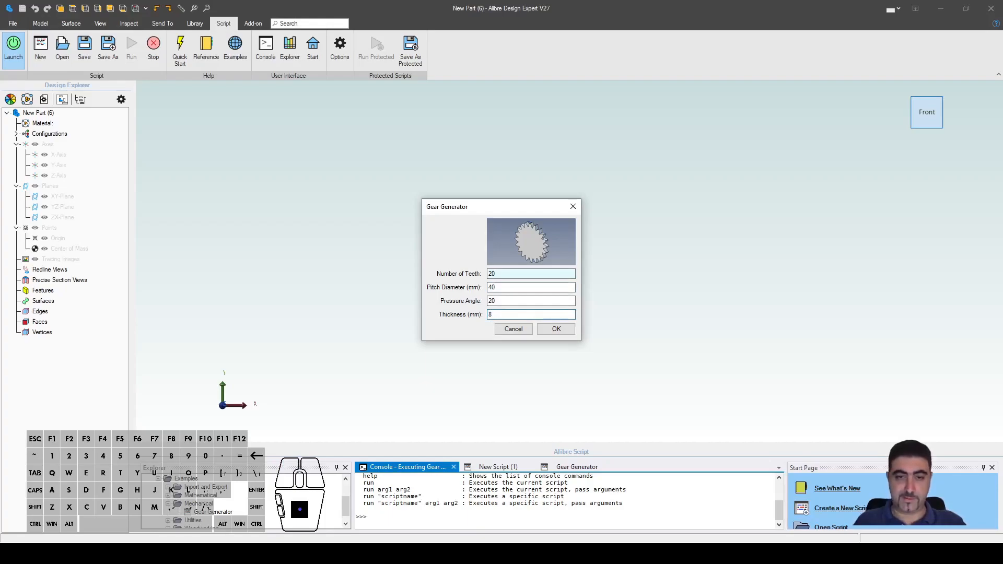
type("8")
left_click(558, 329)
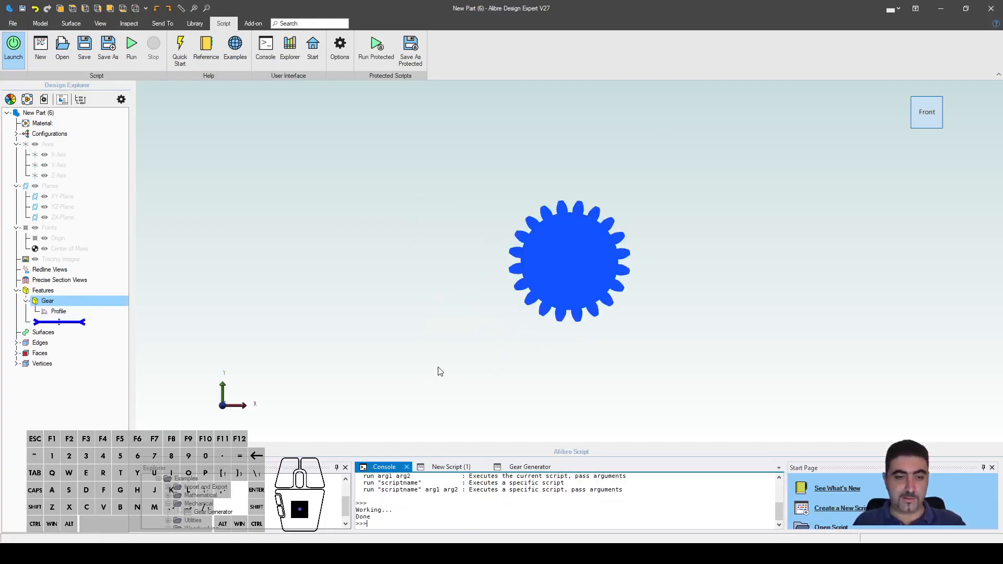
Step: Close the scripting panel and orbit and pan to centre the new gear in view
left_click(14, 46)
mouse_move(481, 329)
middle_mouse_down()
mouse_move(472, 354)
mouse_move(477, 318)
middle_mouse_up()
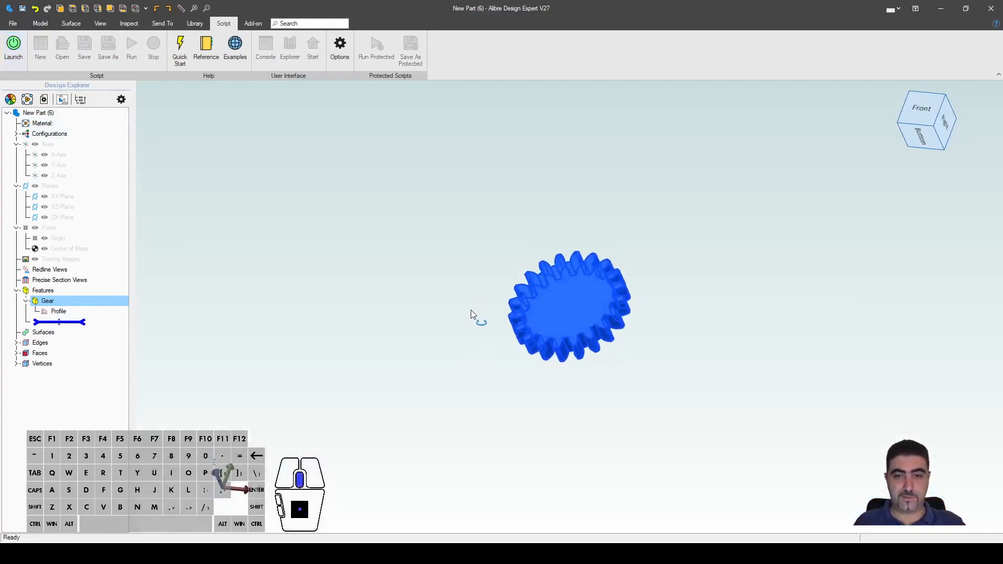
scroll(585, 293, "up", 3)
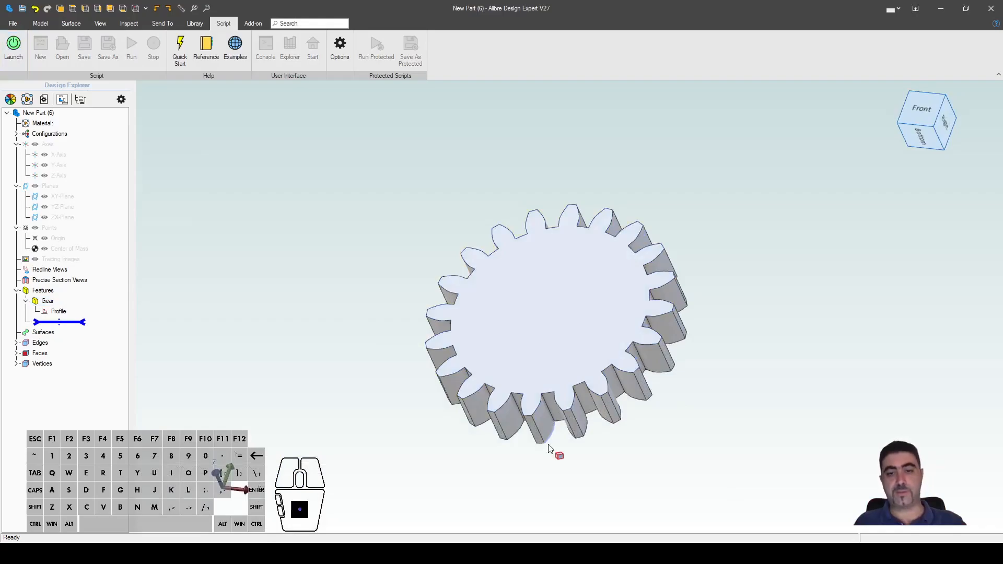
right_click_drag(844, 429, 808, 391)
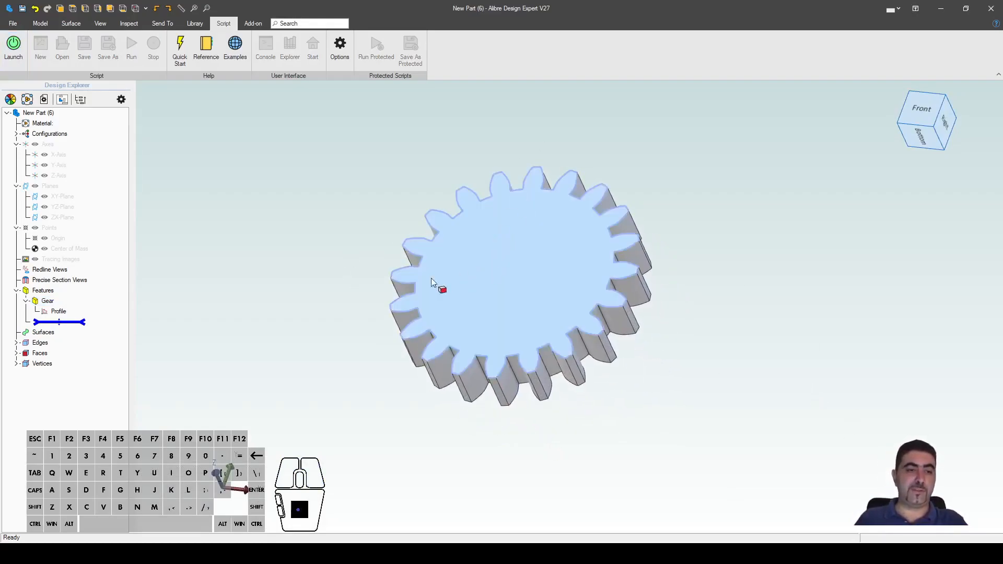
left_click(194, 24)
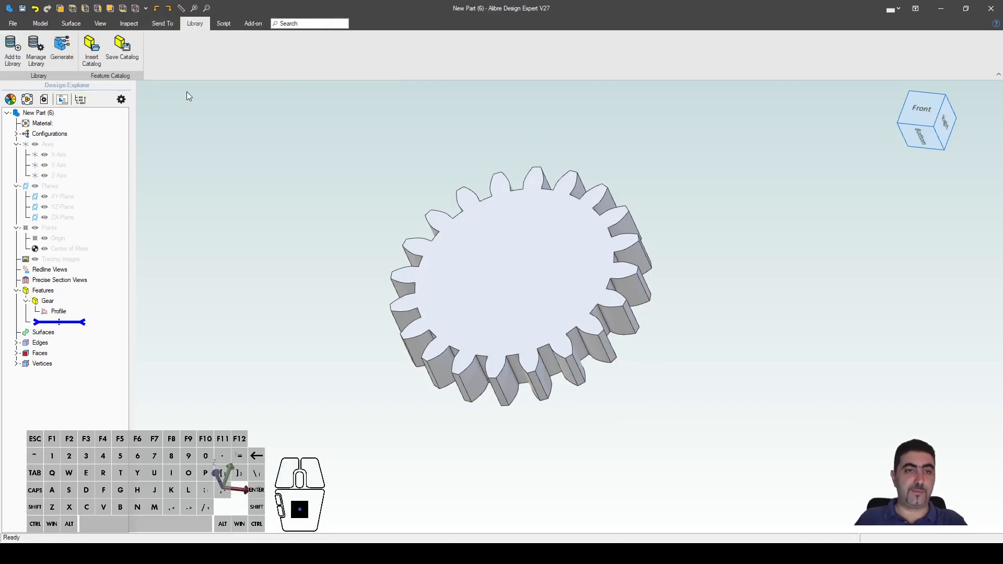
Step: Insert the Bore_w_KeywayCut catalog feature on the gear's front face, dismissing the invalid-body error
left_click(93, 57)
left_click(753, 148)
double_click(400, 211)
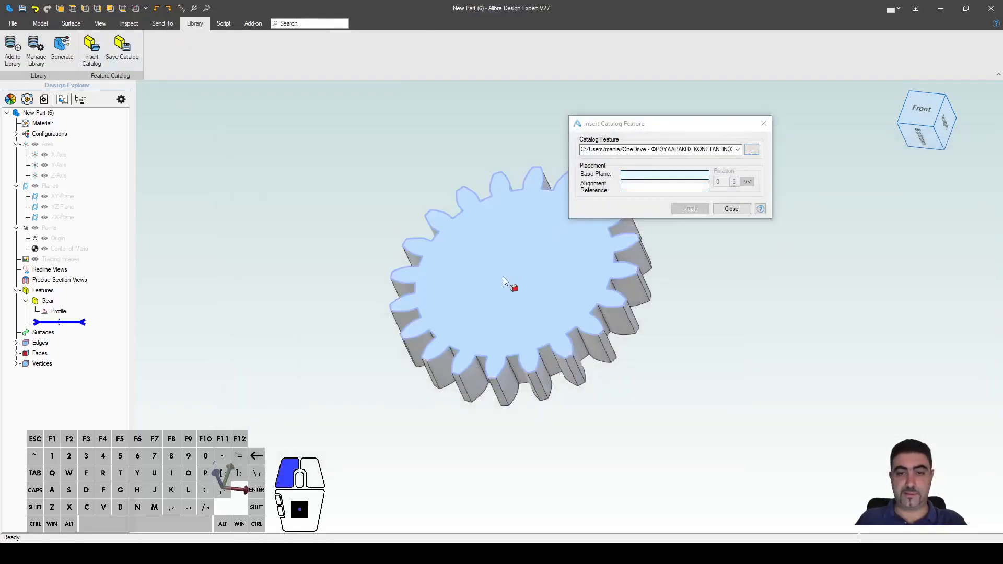
left_click(503, 277)
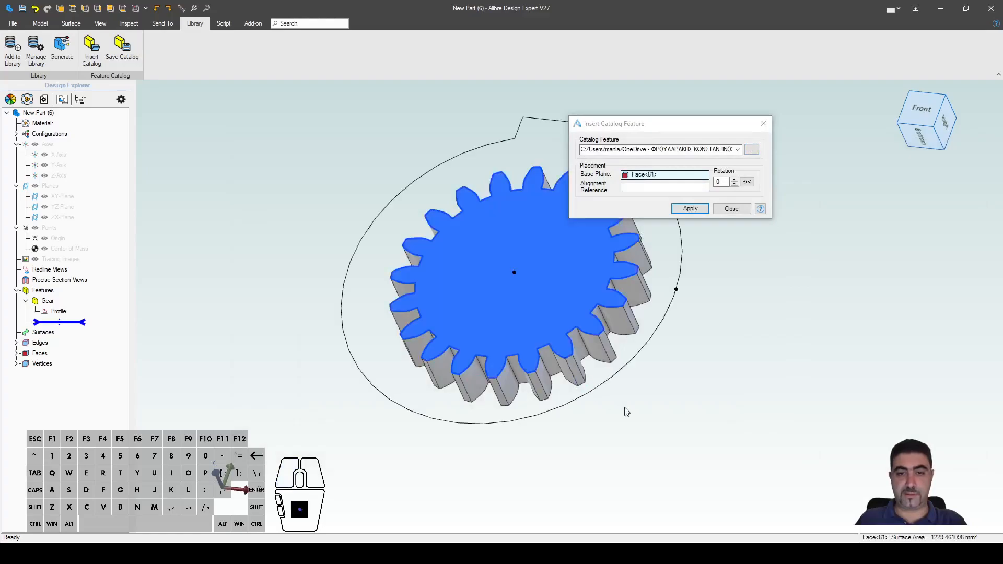
left_click(690, 208)
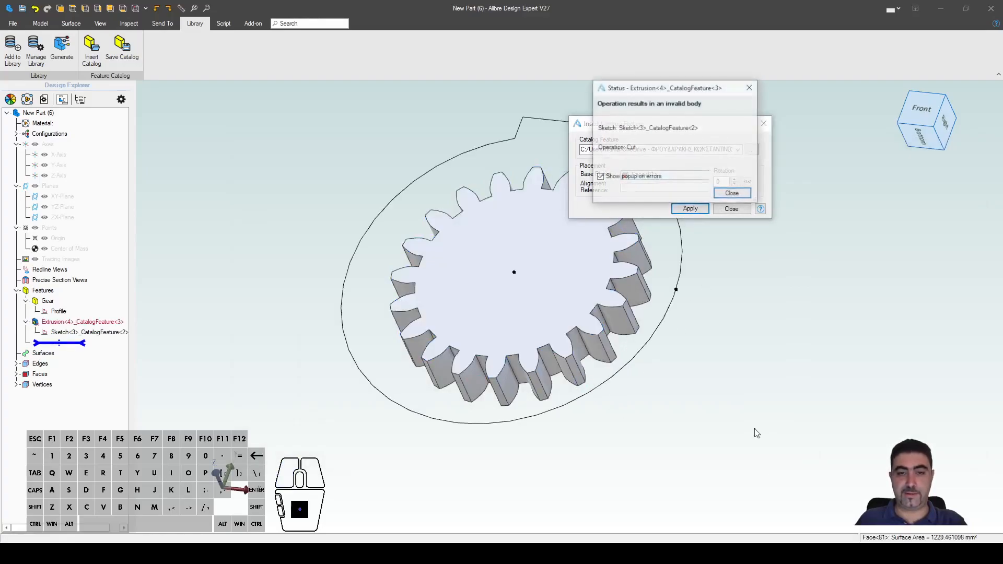
left_click(733, 194)
left_click(731, 209)
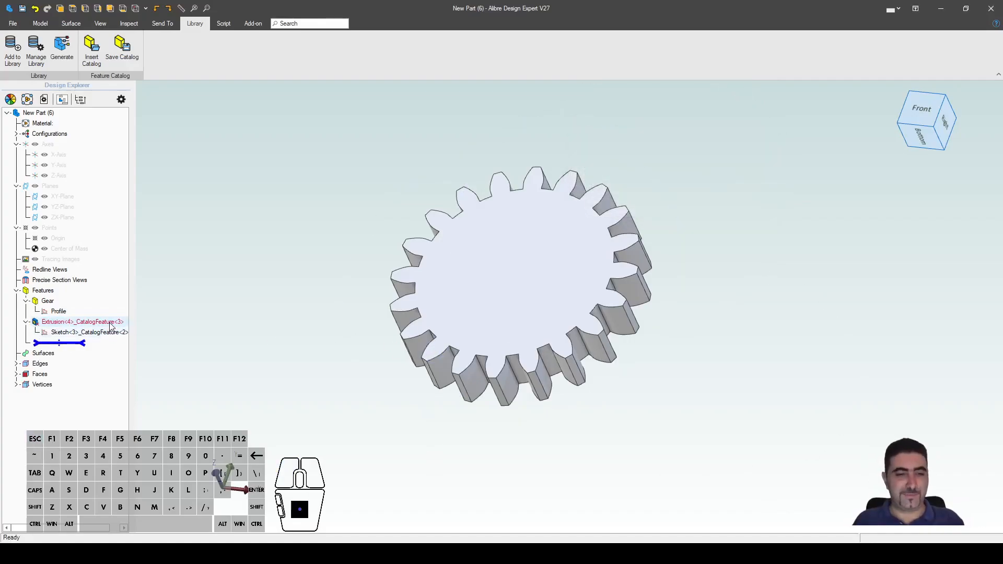
left_click(40, 23)
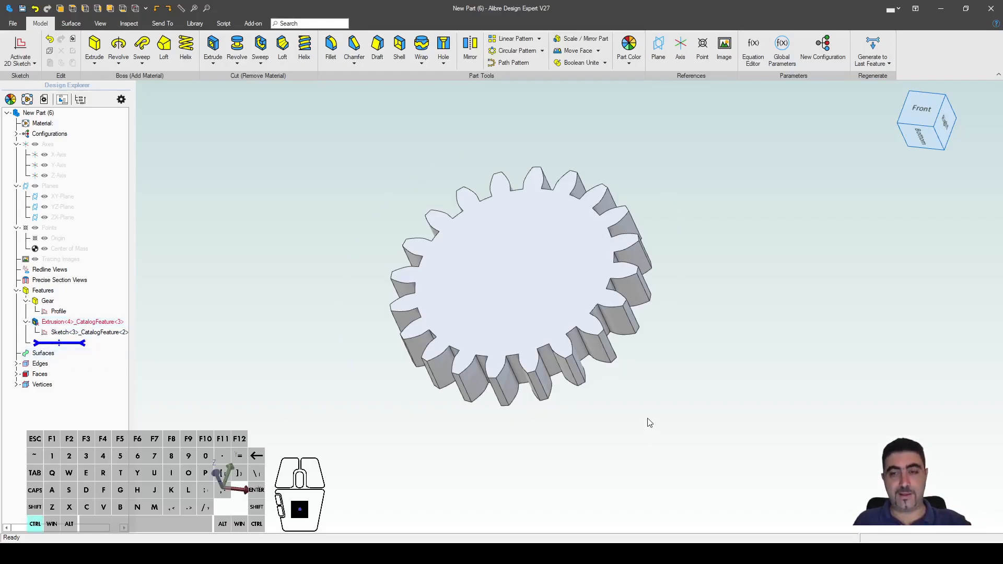
Step: In the Equation Editor set Bore_D3 to 12, KeywayWidth_D4 to 4 mm and KeywayHeight_D5 to 1.9
key("ctrl+e")
right_click_drag(504, 246, 194, 254)
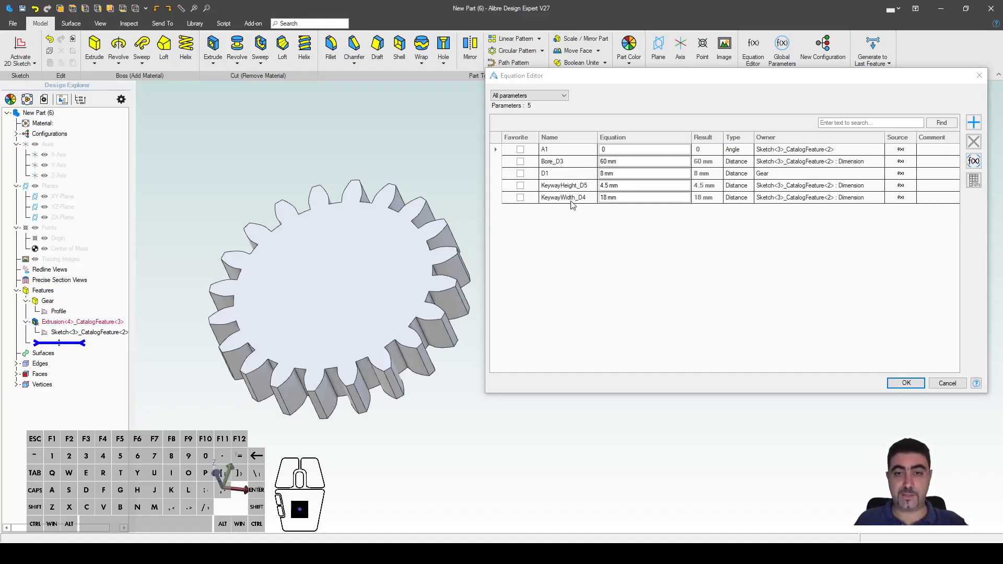
left_click(632, 162)
type("12")
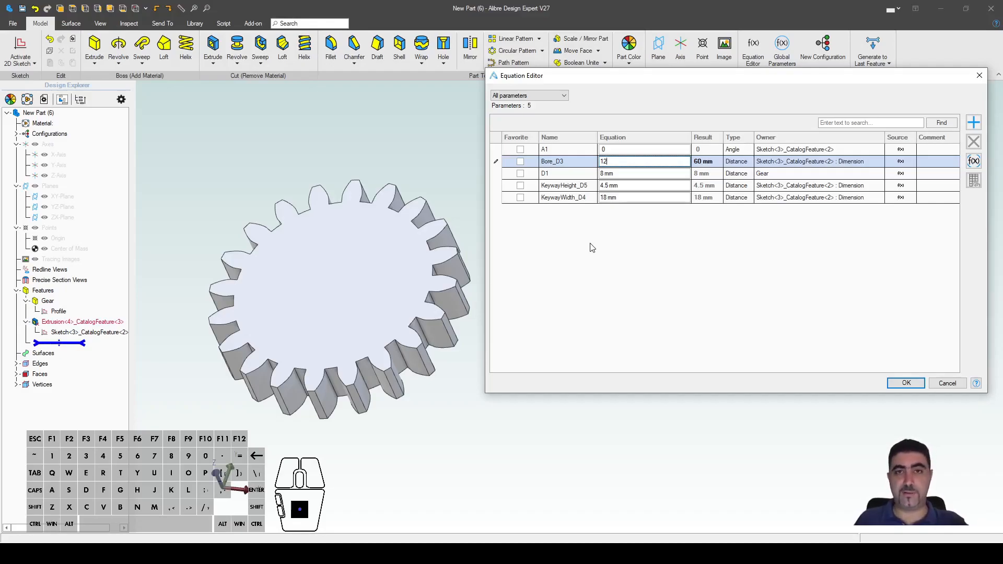
left_click(634, 199)
type("4")
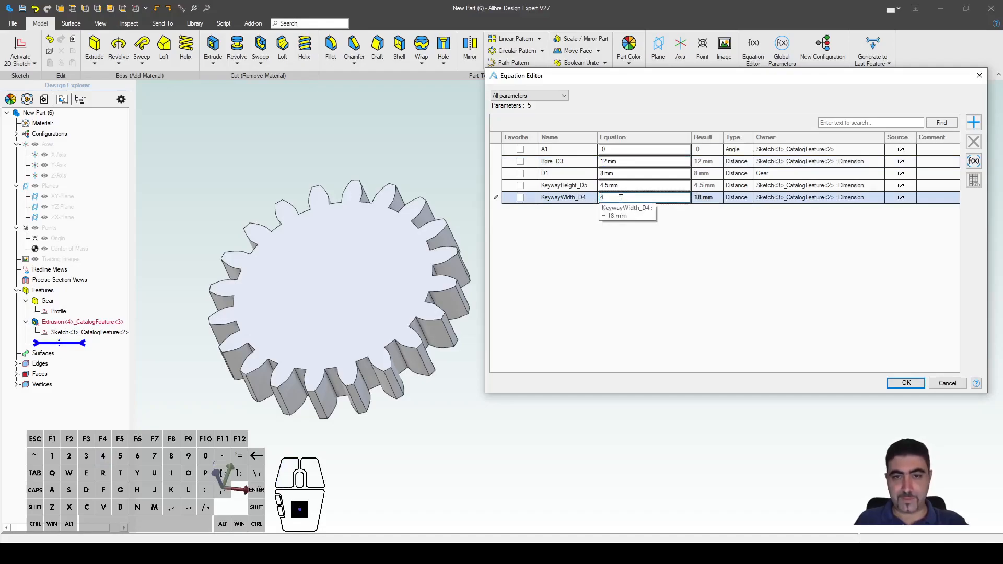
key("Up")
type("1.9")
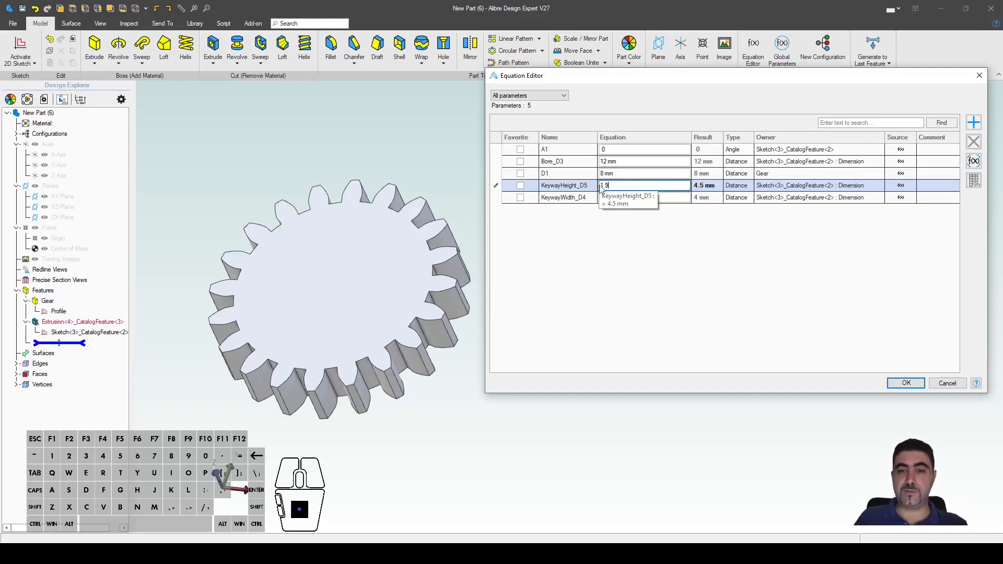
left_click(892, 384)
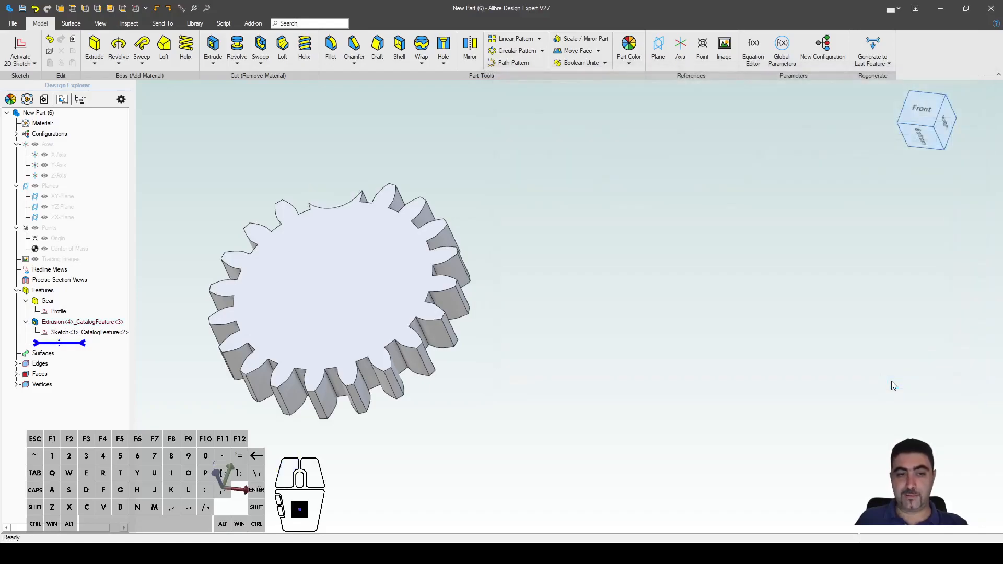
Step: Edit the keyway sketch and drag it down onto the gear
right_click_drag(767, 269, 571, 244)
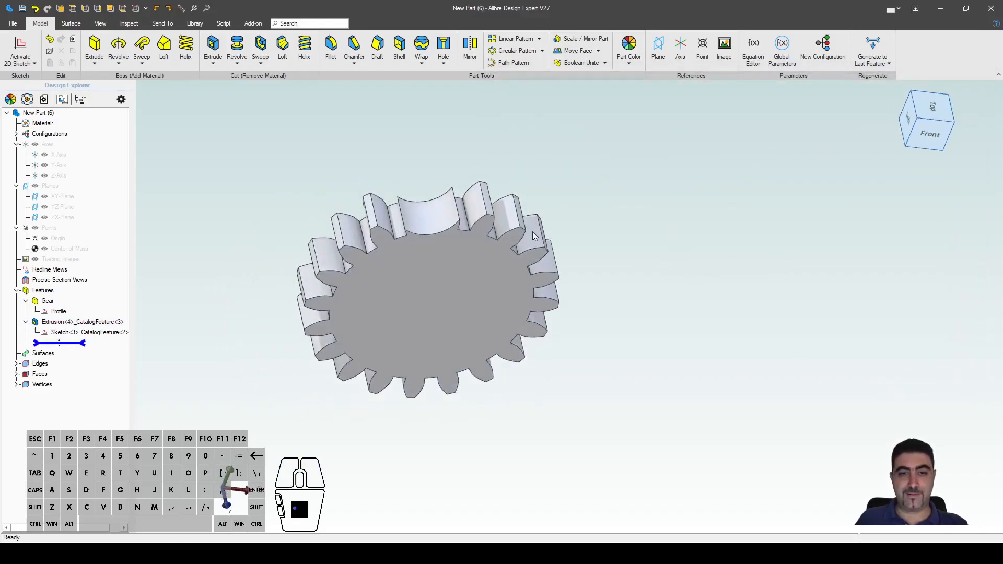
middle_click_drag(481, 242, 519, 230)
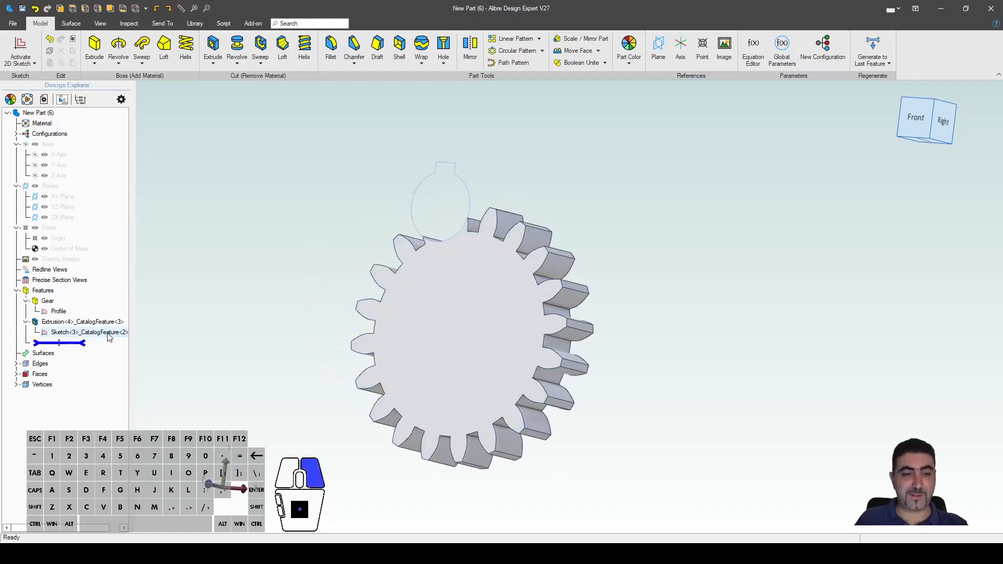
right_click(108, 336)
left_click(118, 343)
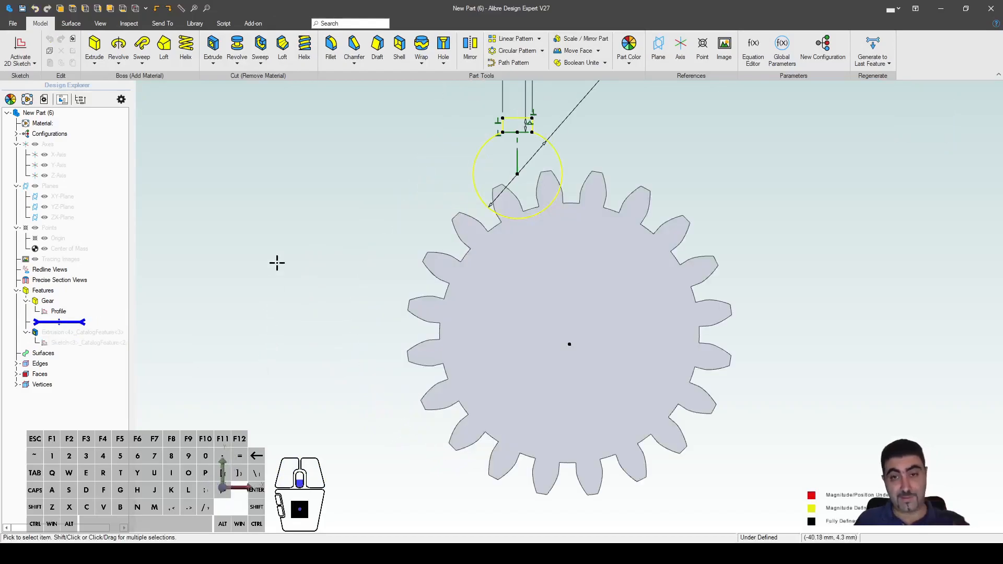
scroll(406, 271, "down", 3)
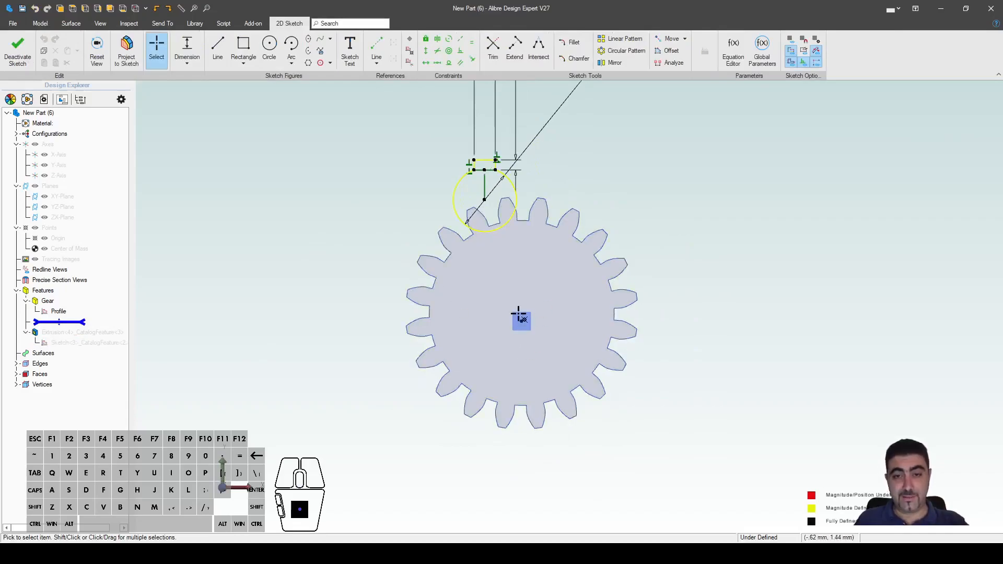
left_click_drag(484, 199, 560, 283)
scroll(556, 326, "up", 2)
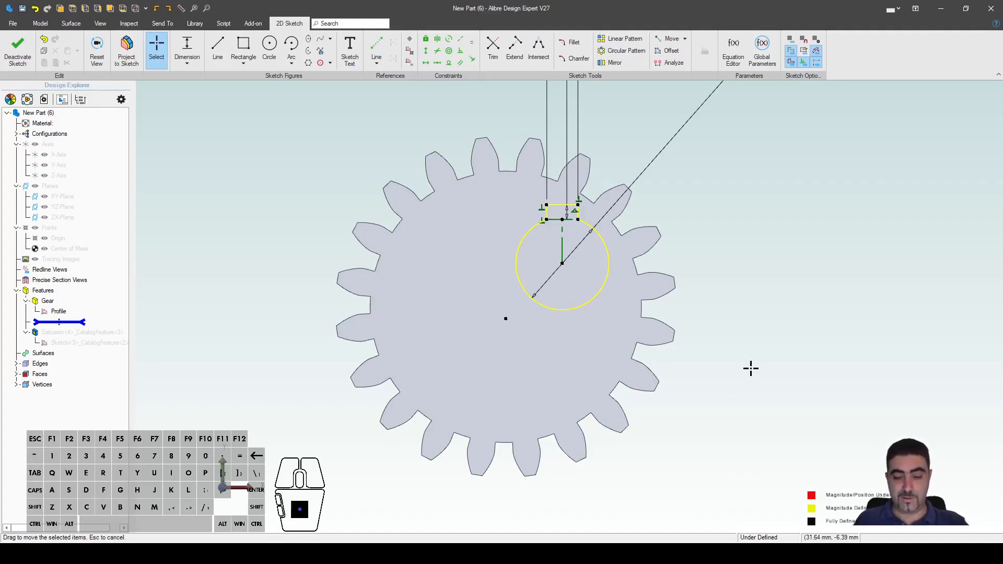
Step: Make the keyway circle concentric with the gear and finish the sketch to regenerate the cut
key("o")
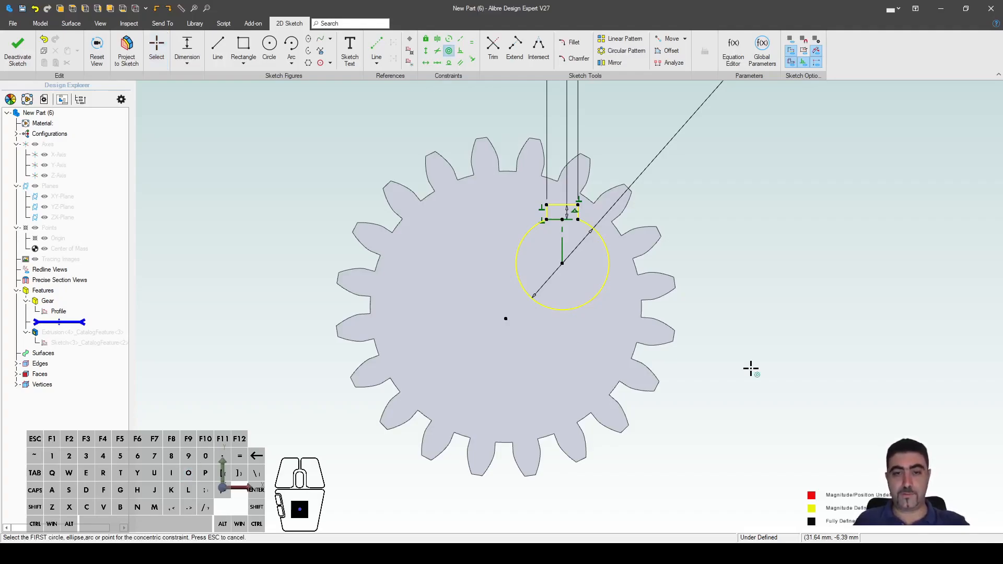
left_click(528, 233)
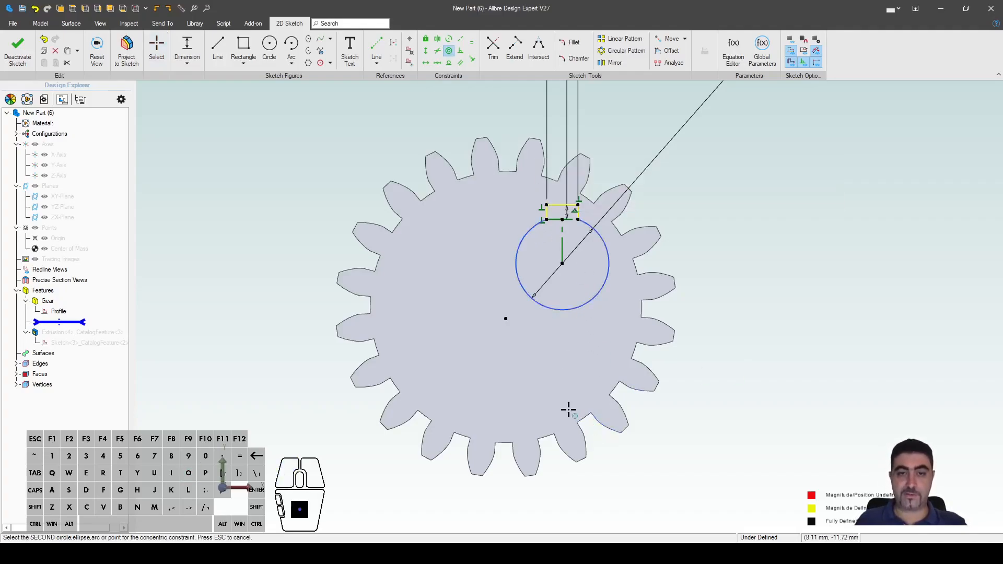
left_click(427, 197)
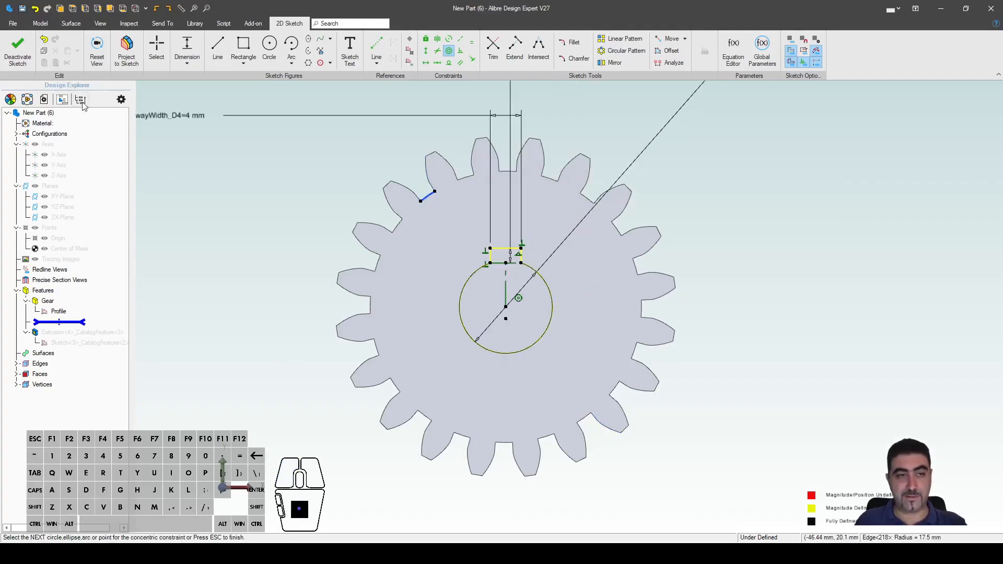
left_click(18, 51)
left_click(190, 294)
mouse_move(260, 262)
middle_mouse_down()
mouse_move(233, 244)
mouse_move(267, 261)
middle_mouse_up()
scroll(418, 292, "down", 4)
scroll(585, 391, "up", 2)
Step: Orbit the gear to inspect the keyed bore, then close the part window
scroll(588, 394, "down", 2)
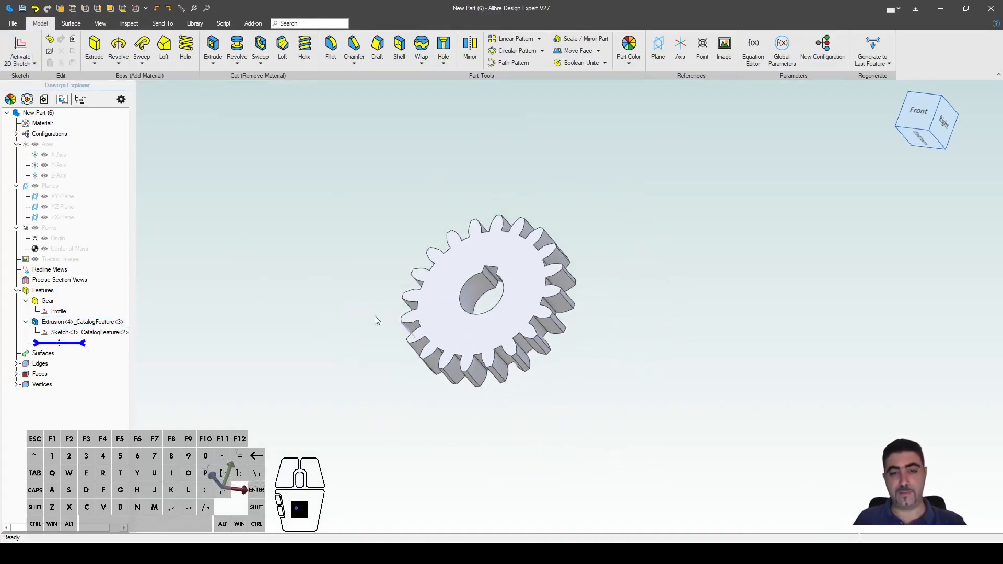
mouse_move(345, 300)
middle_mouse_down()
mouse_move(400, 310)
mouse_move(345, 302)
middle_mouse_up()
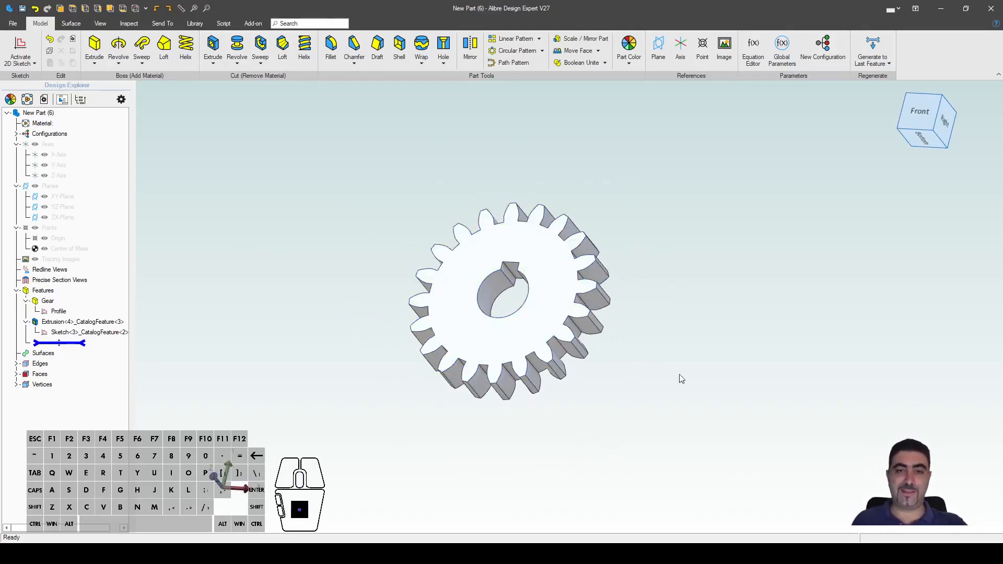
middle_click_drag(592, 361, 586, 322)
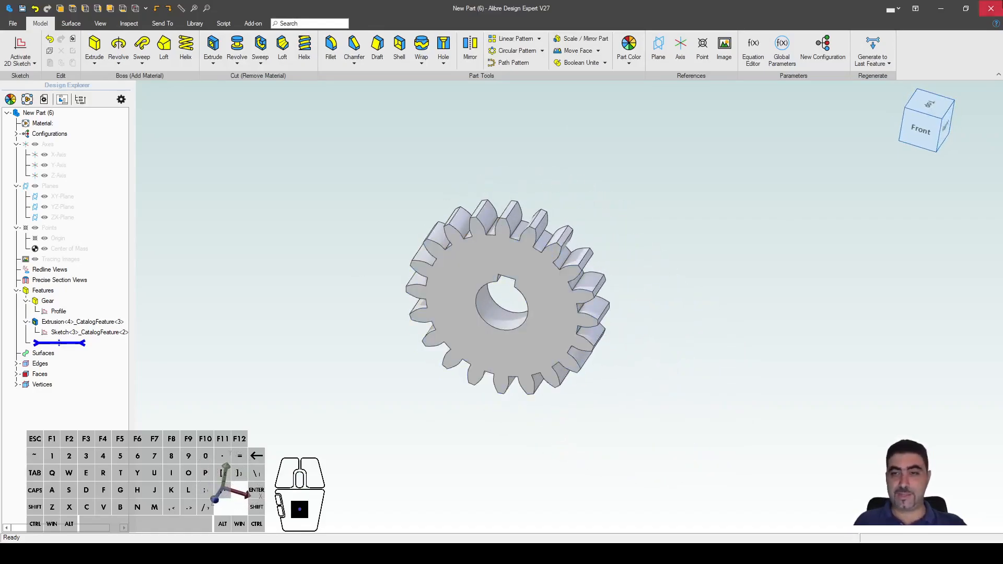
left_click(992, 11)
Step: Discard the gear's changes and create a new part with the default name New Part (7)
left_click(500, 298)
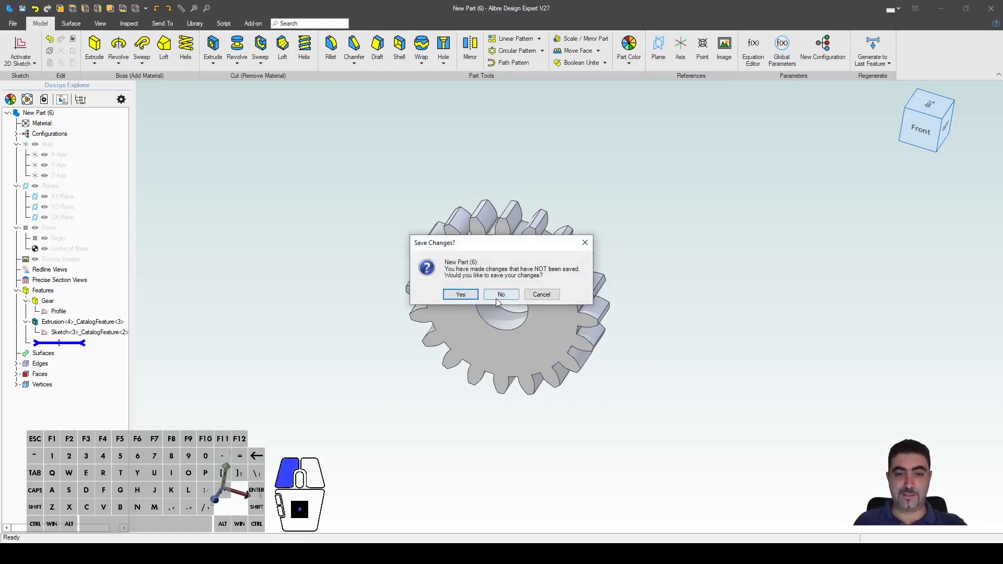
left_click(392, 203)
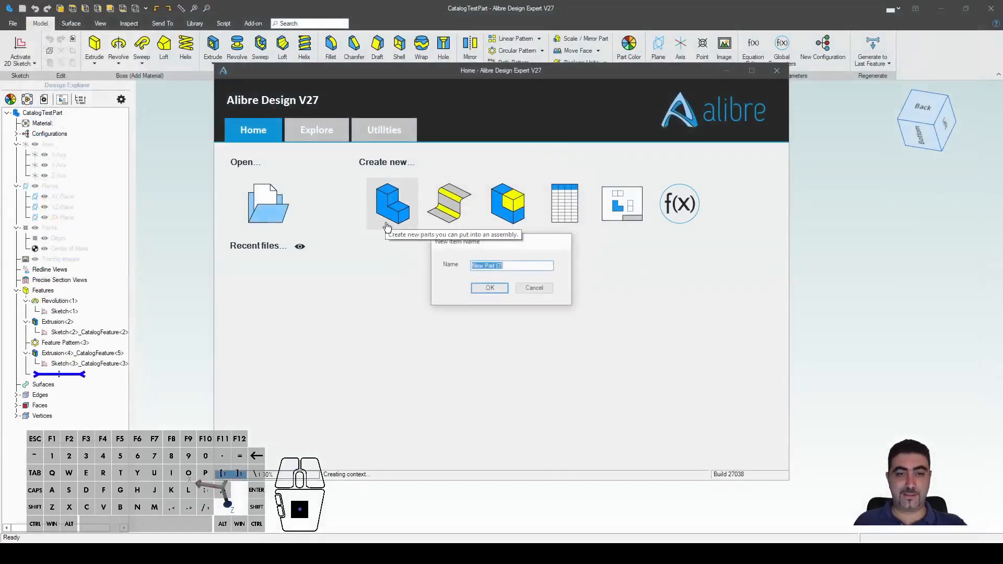
left_click(486, 286)
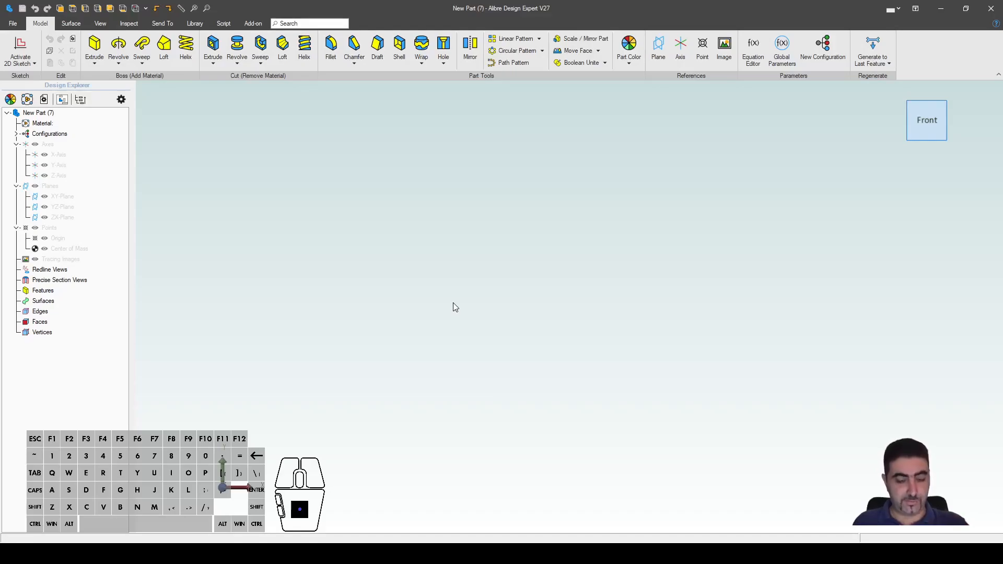
Step: Start a sketch on the XY-Plane and draw a horizontal centre line
key("l")
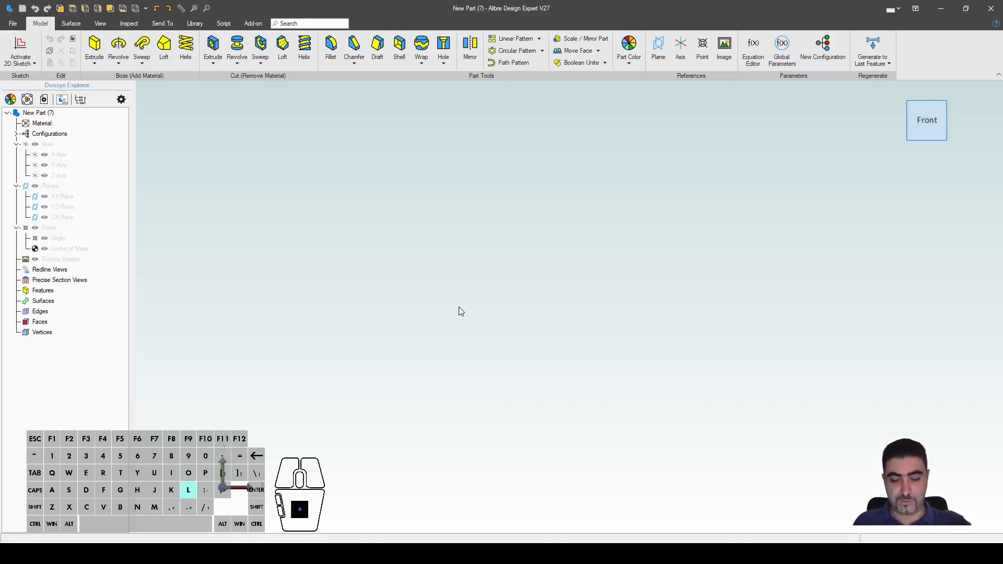
left_click(86, 196)
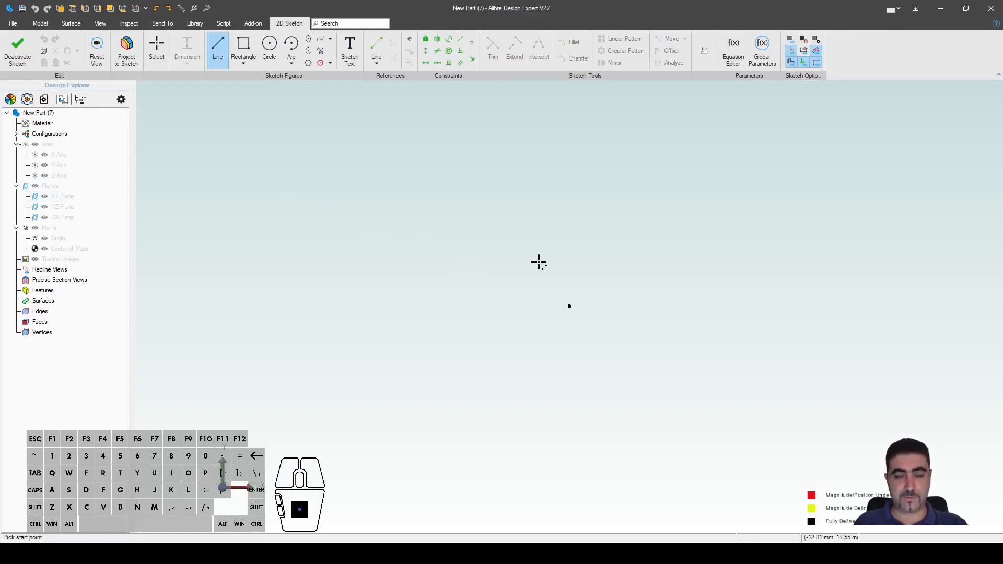
left_click(486, 237)
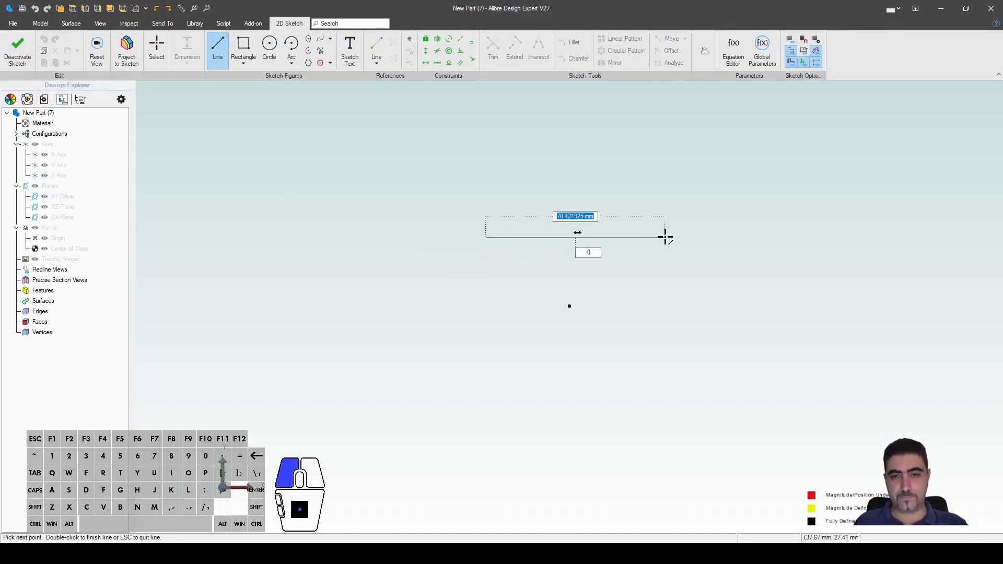
left_click(664, 238)
key("Escape")
key("Escape")
left_click(526, 241)
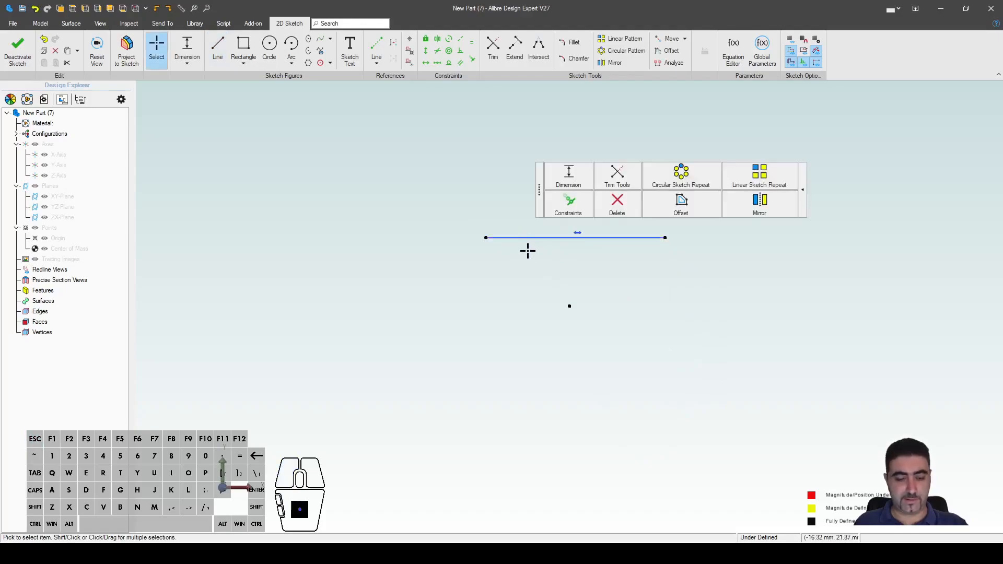
key("Escape")
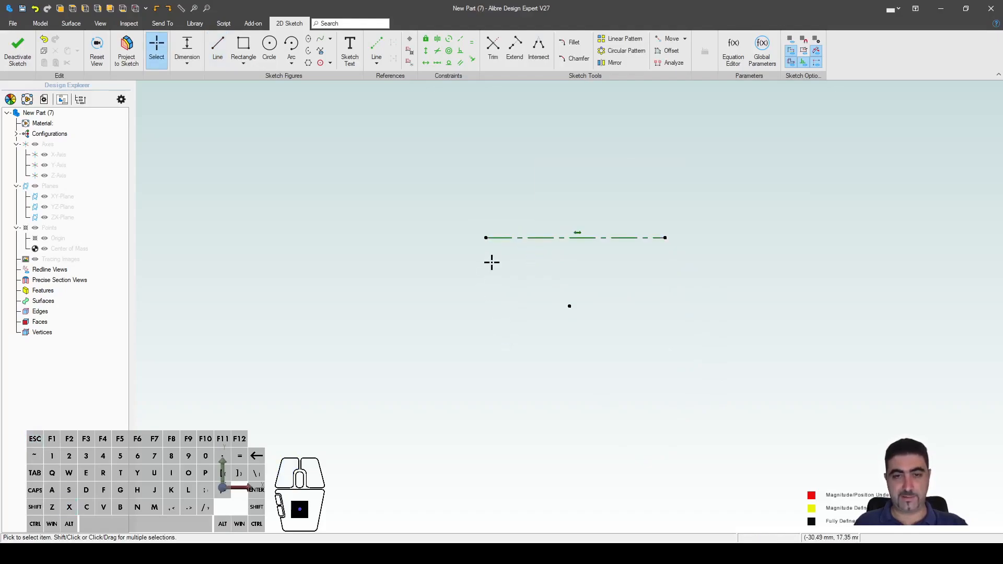
Step: Draw centre-point semicircular arcs at both ends of the line
key("shift+a")
left_click(485, 237)
left_click(486, 205)
left_click(483, 270)
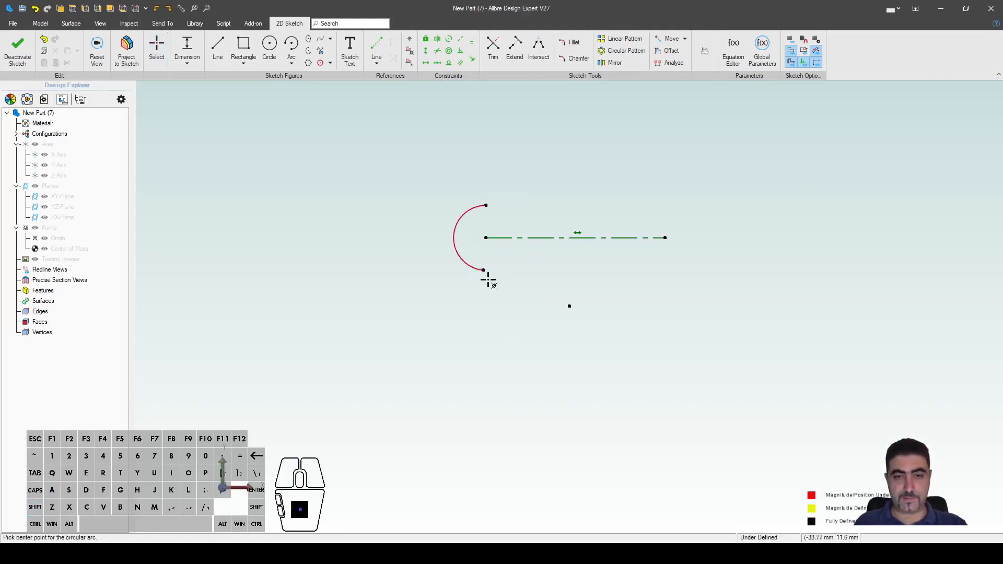
left_click(664, 237)
left_click(665, 201)
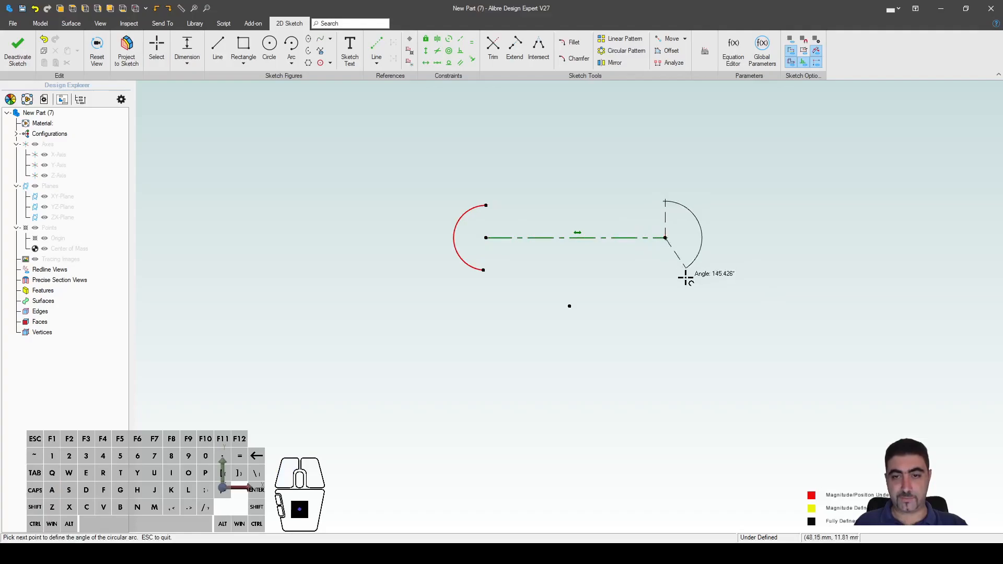
left_click(665, 275)
key("Escape")
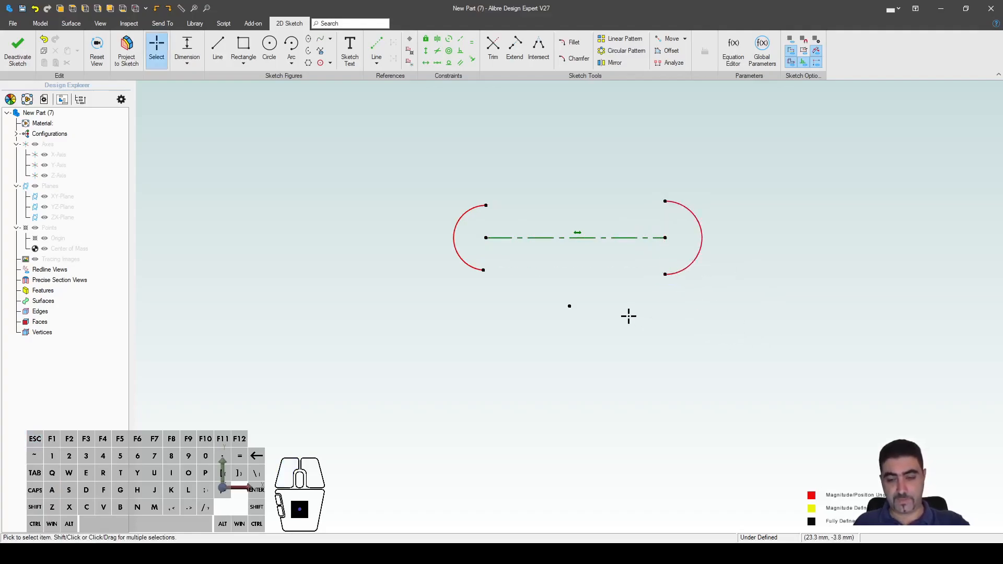
Step: Join the arc ends with top and bottom straight lines to close the slot
key("l")
left_click(486, 206)
left_click(665, 201)
left_click(665, 275)
left_click(483, 270)
key("Escape")
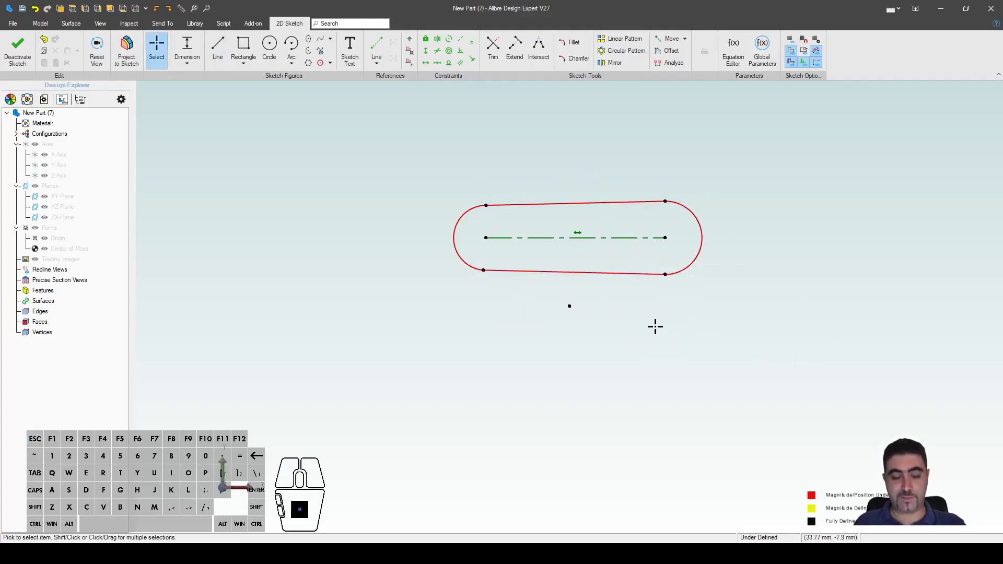
Step: Make both straight lines tangent to both end arcs
key("t")
left_click(684, 212)
left_click(646, 203)
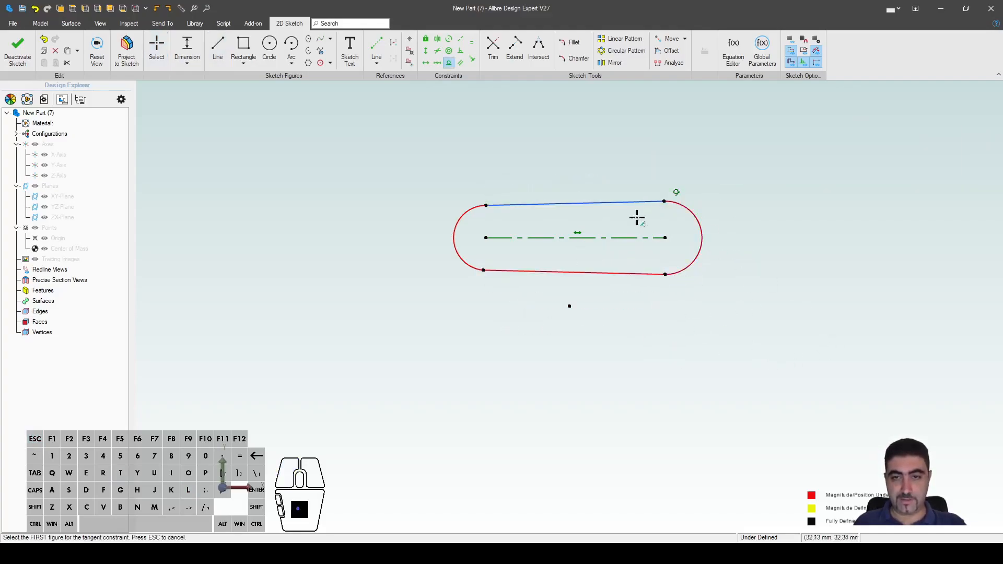
left_click(520, 202)
left_click(470, 207)
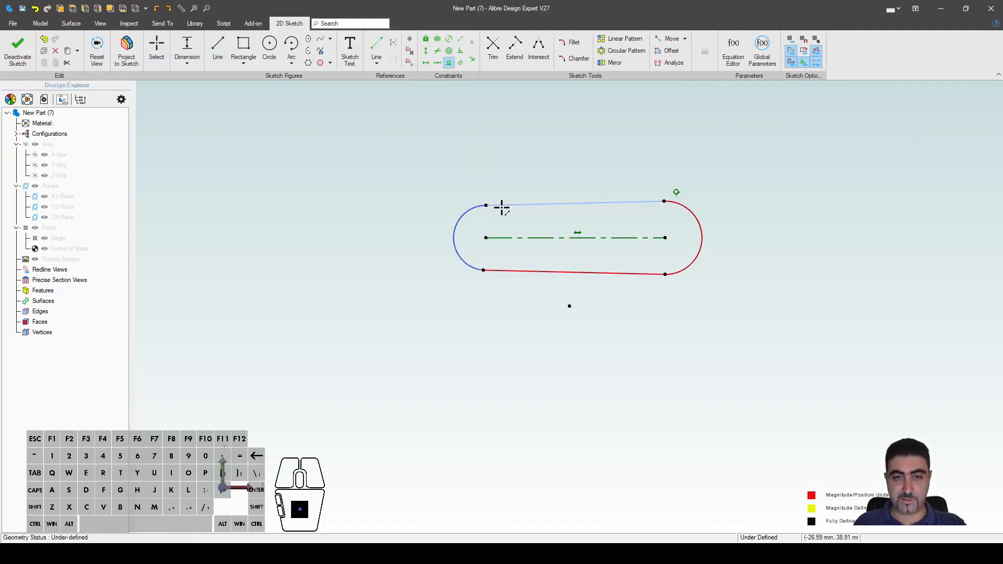
left_click(495, 272)
left_click(453, 261)
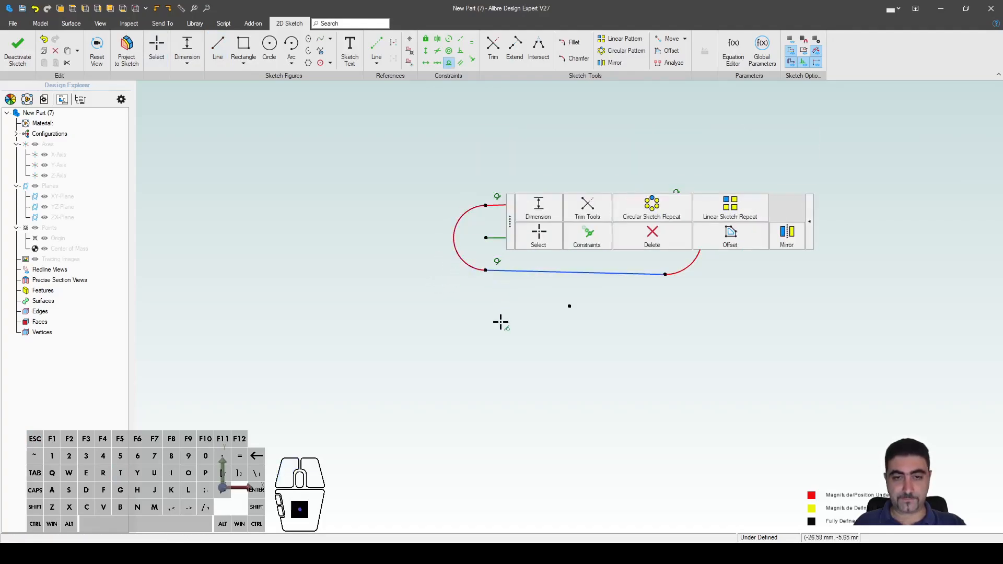
left_click(683, 271)
left_click(652, 275)
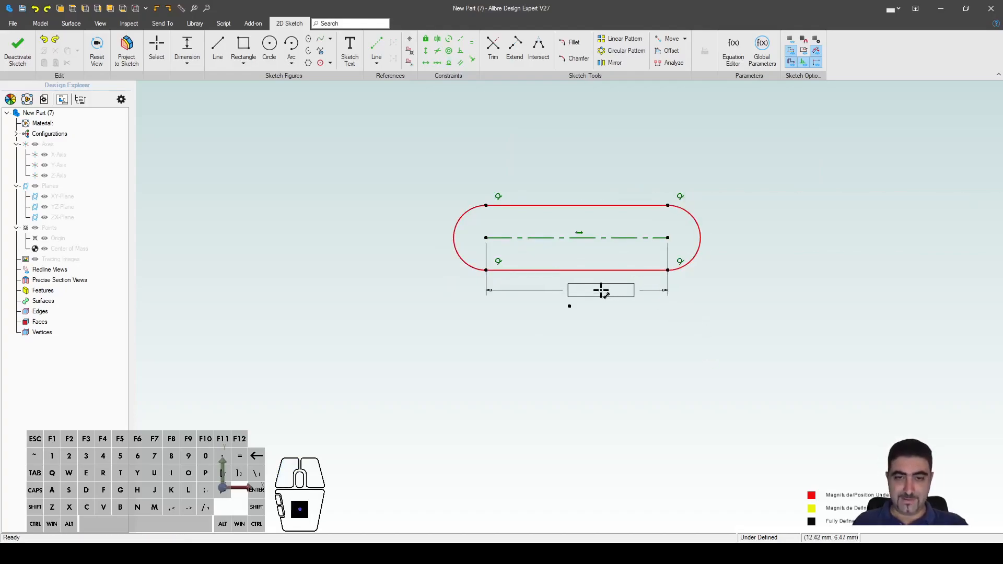
Step: Dimension the slot's straight length to 60 mm
left_click(591, 283)
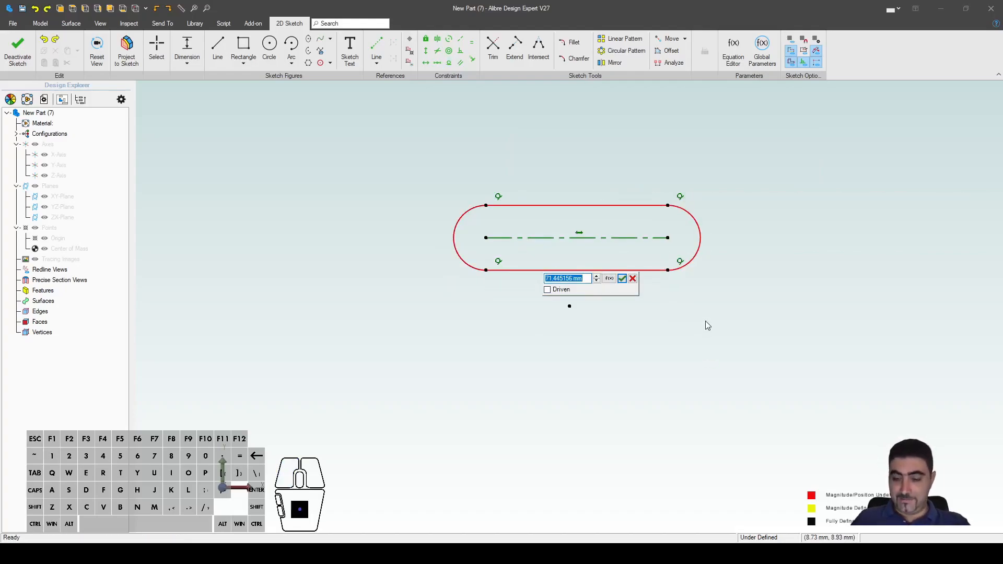
type("60")
key("Return")
key("Escape")
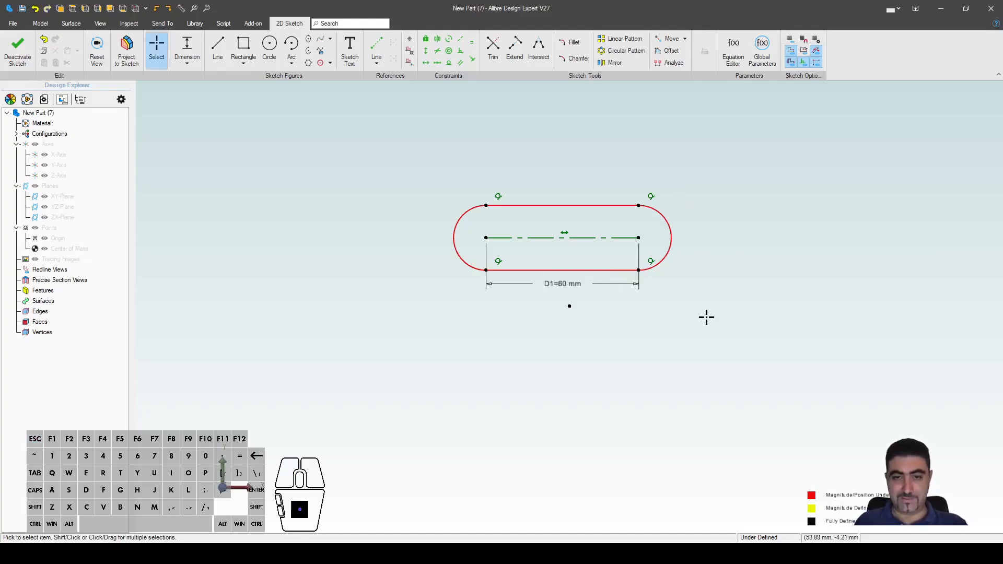
Step: Make the two end arcs equal and move the 60 mm dimension above the slot
key("e")
left_click(678, 247)
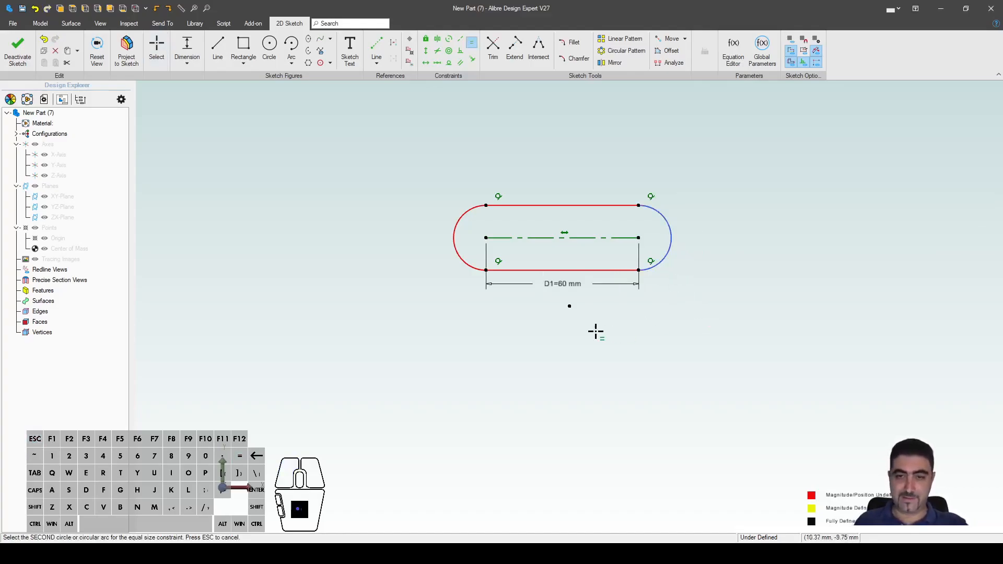
left_click(462, 232)
key("Escape")
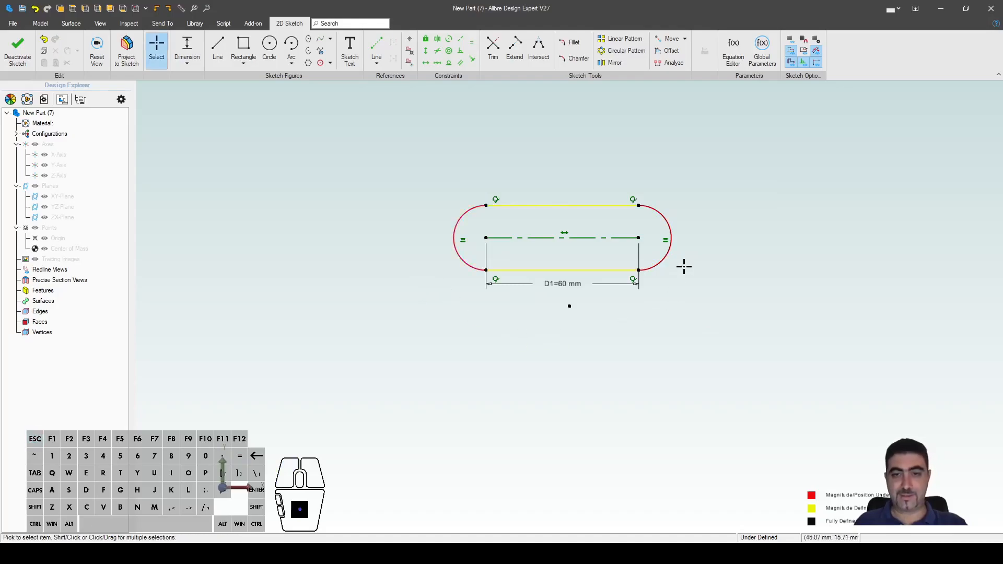
left_click_drag(573, 287, 585, 166)
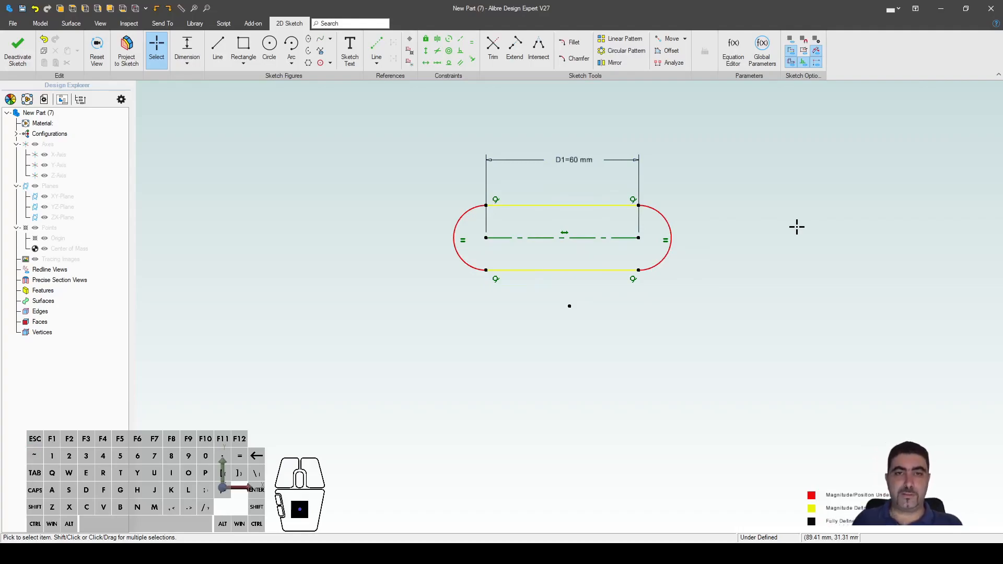
Step: Add a 12.5 mm radius dimension to the slot's right end arc, then delete it
key("d")
left_click(669, 230)
left_click(738, 175)
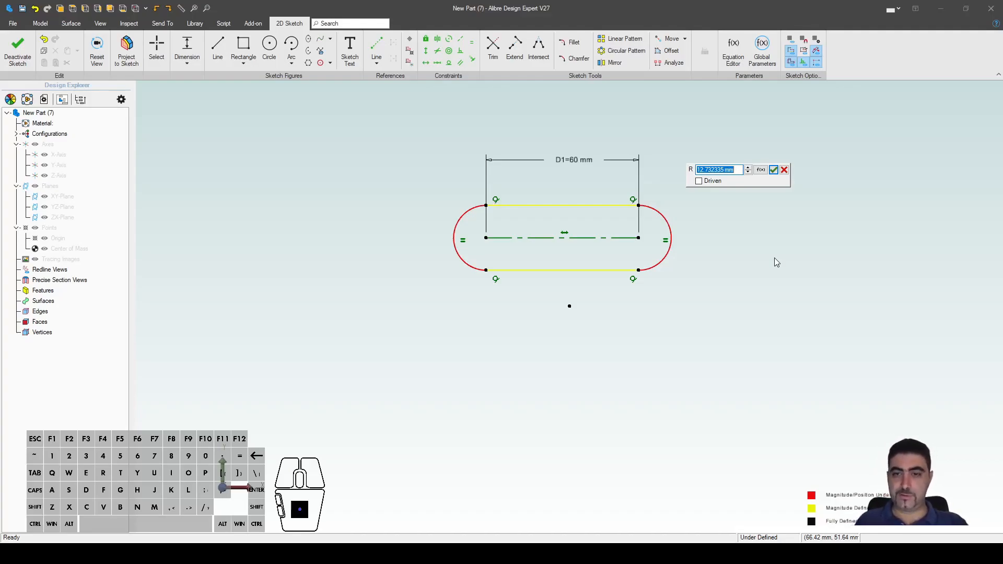
key("Escape")
left_click(661, 220)
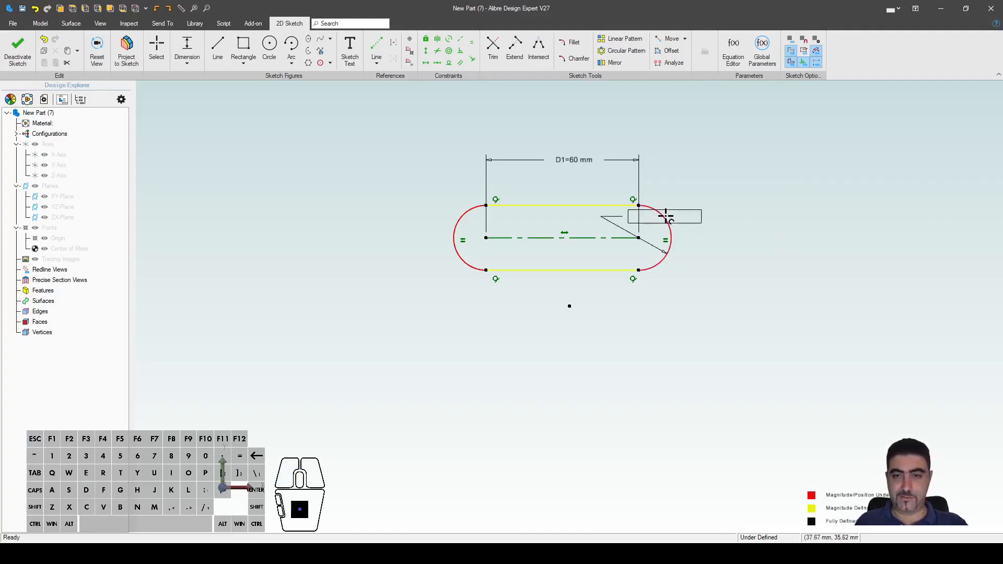
left_click(760, 169)
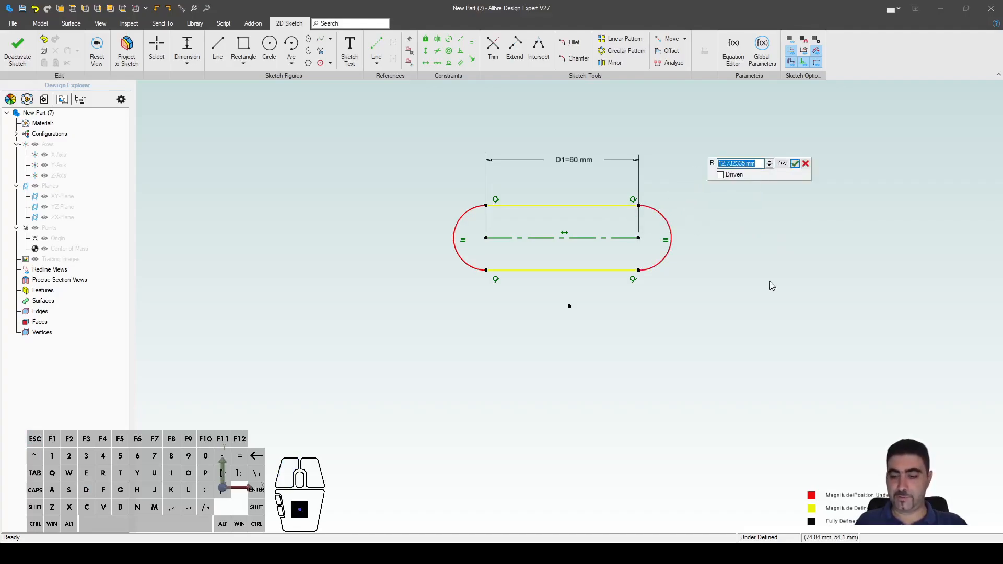
type("12.5")
key("Return")
key("Escape")
left_click_drag(781, 246, 717, 142)
key("Delete")
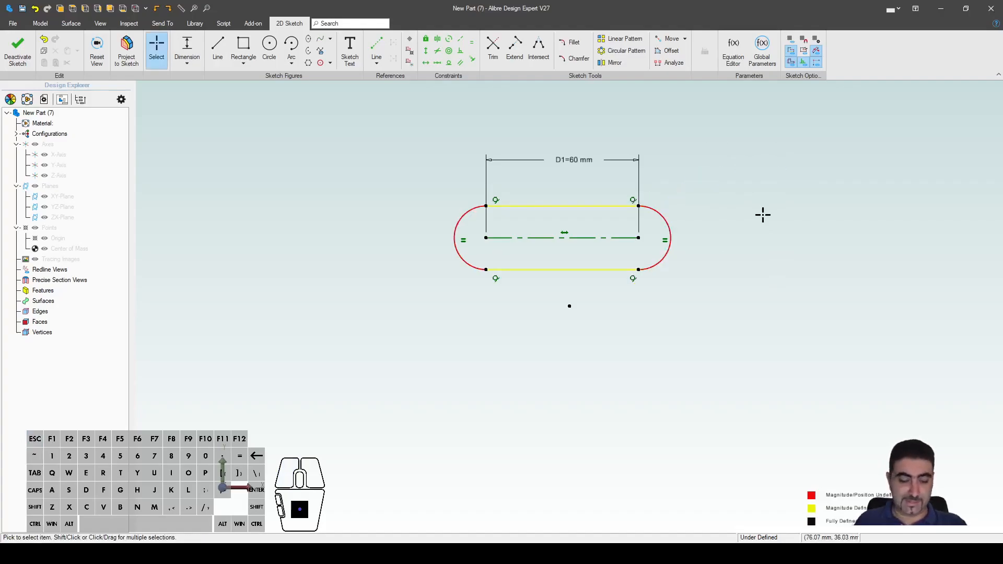
Step: Dimension the right end arc as a 20 mm diameter instead of a radius
key("d")
left_click(663, 217)
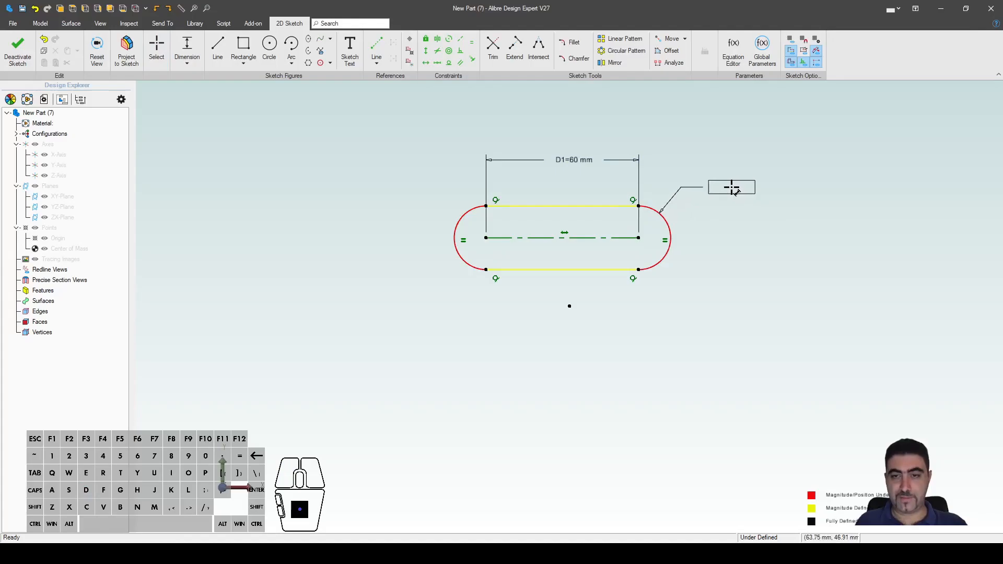
key("shift")
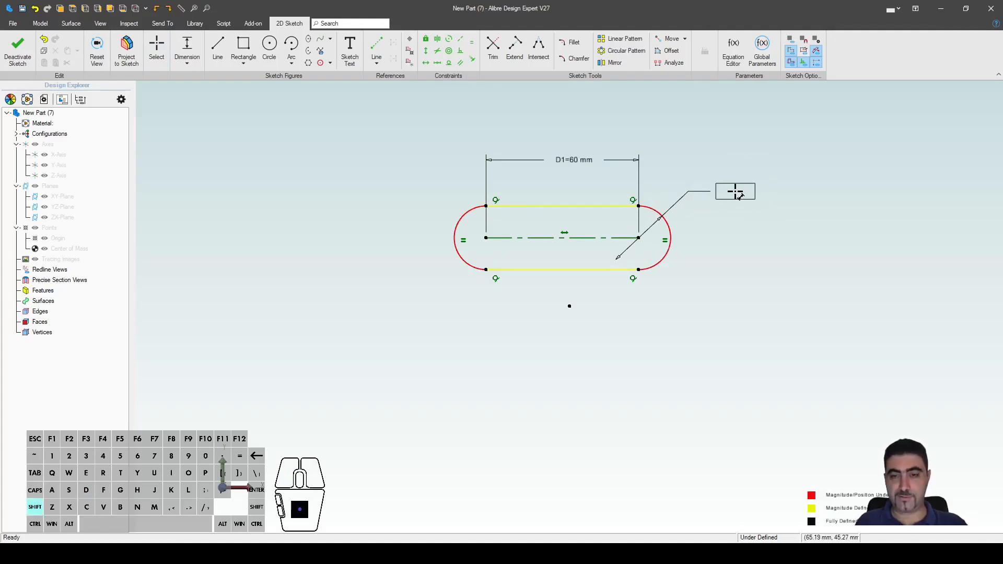
left_click(738, 194)
type("20")
key("Return")
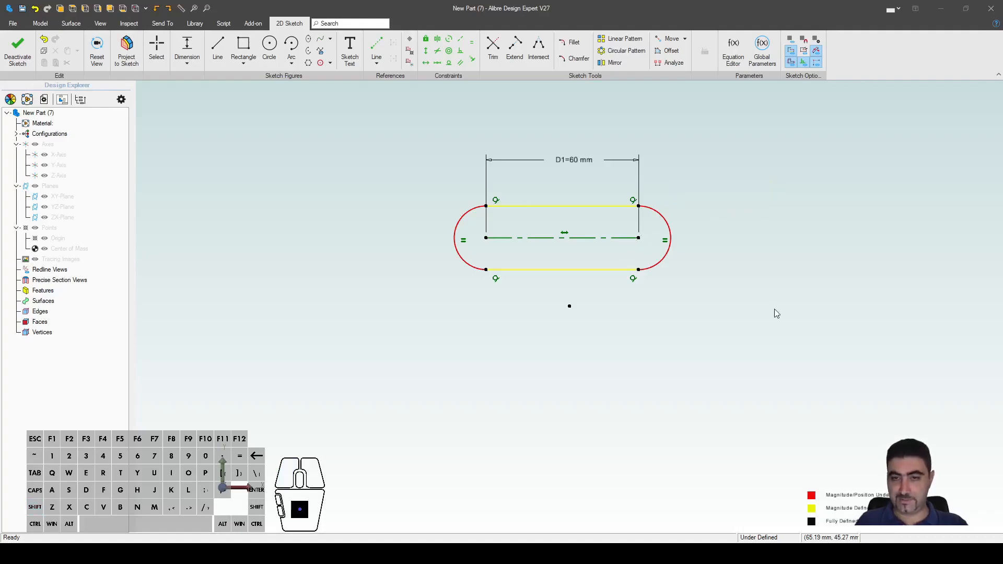
key("Escape")
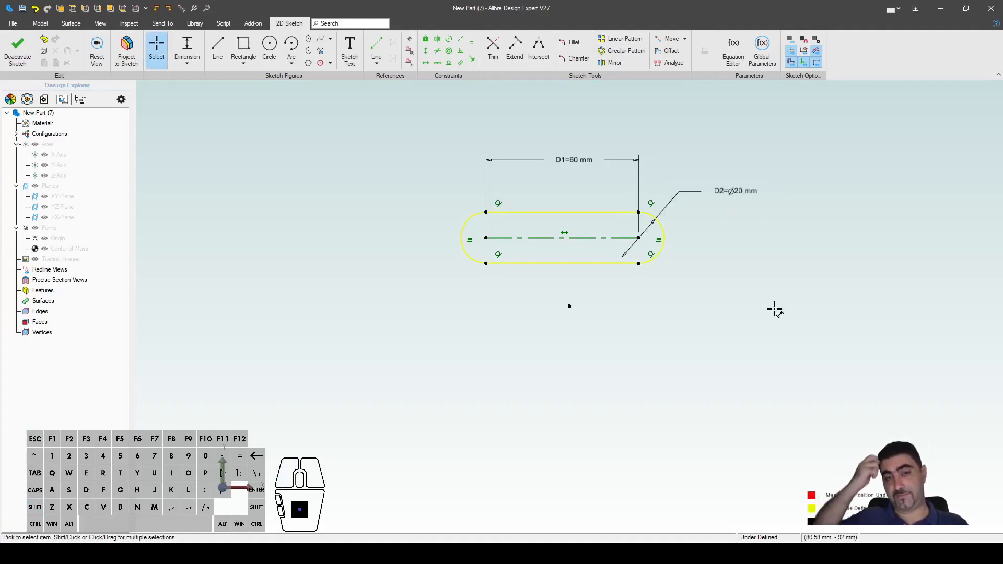
Step: Drag the slot to a new spot and tilt it to a diagonal position
mouse_move(558, 237)
left_mouse_down()
mouse_move(409, 195)
mouse_move(484, 197)
mouse_move(342, 194)
mouse_move(600, 195)
mouse_move(336, 246)
mouse_move(611, 201)
mouse_move(398, 239)
mouse_move(500, 237)
mouse_move(478, 240)
left_mouse_up()
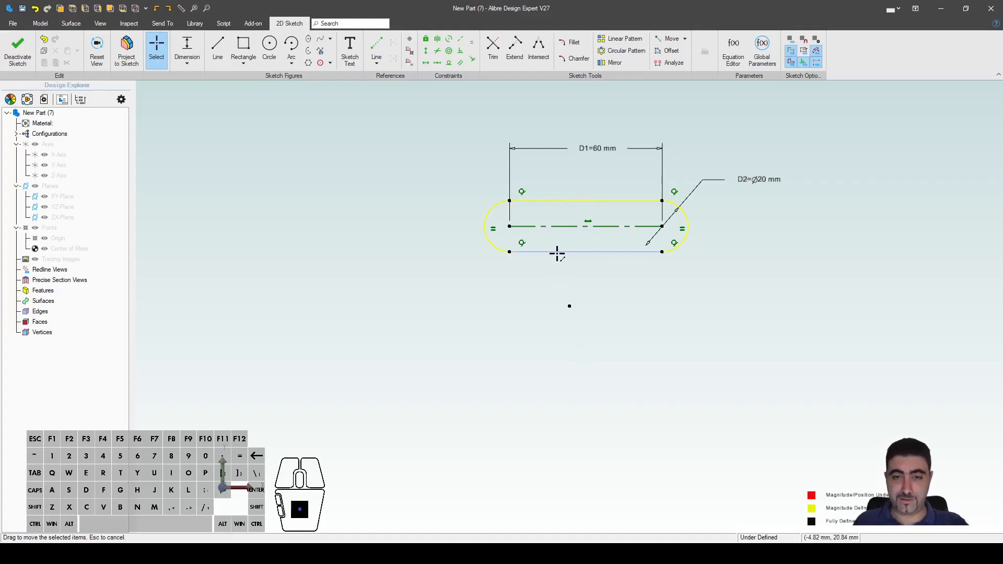
left_click(587, 224)
left_click(681, 321)
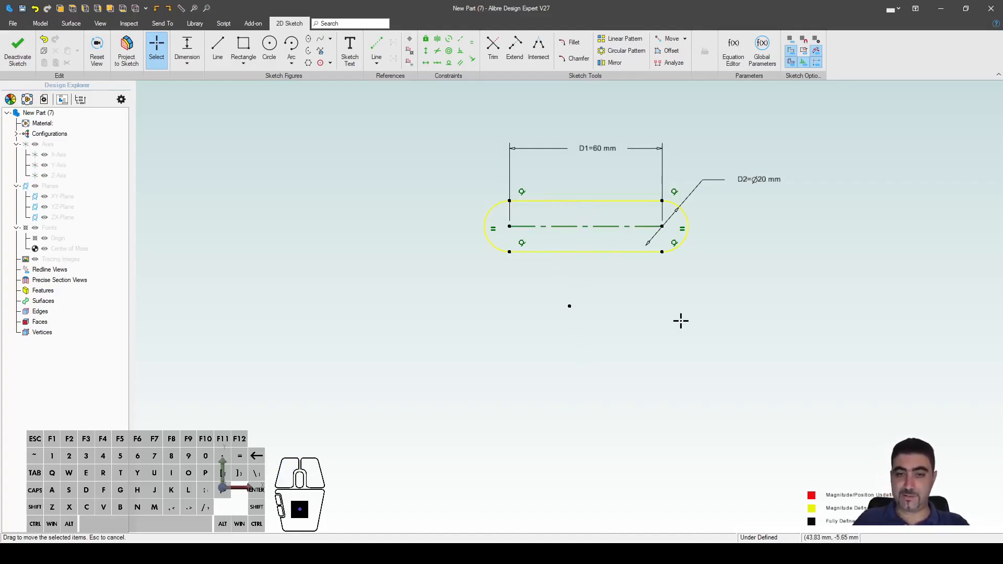
left_click_drag(510, 226, 364, 257)
left_click_drag(463, 246, 458, 171)
left_click_drag(355, 181, 389, 235)
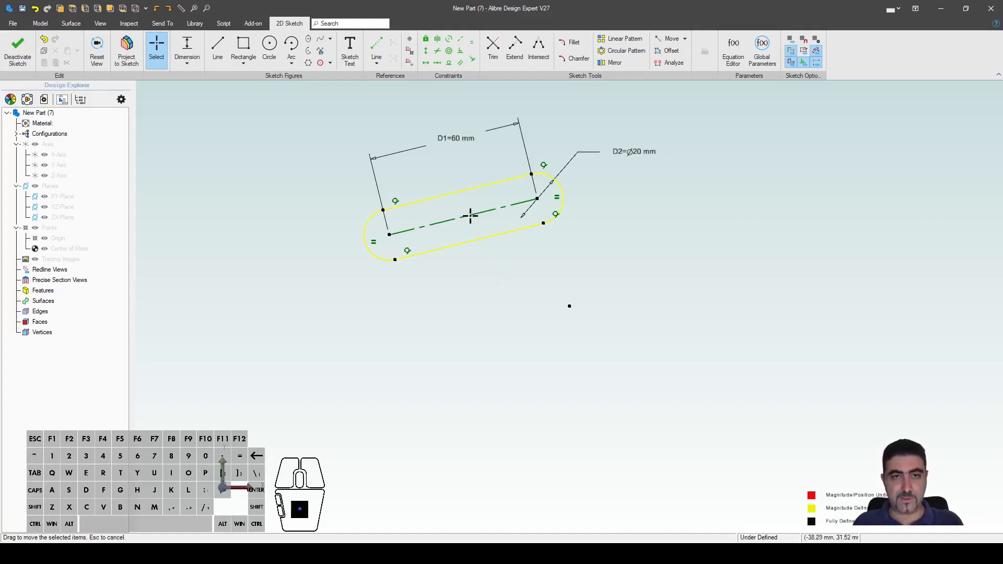
Step: Place a point at the centreline's midpoint and constrain the centreline horizontal
left_click(410, 42)
left_click(462, 216)
key("Escape")
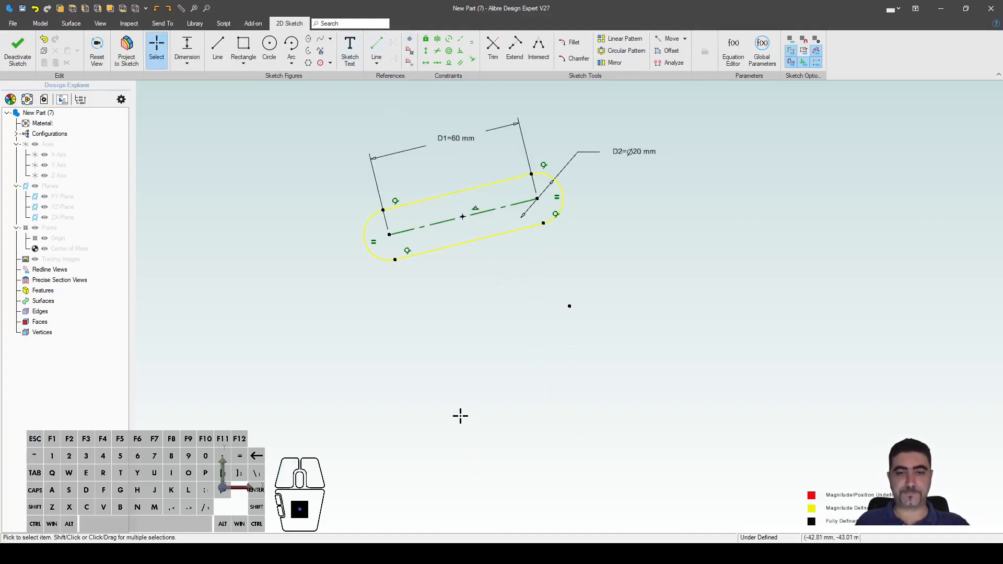
key("Escape")
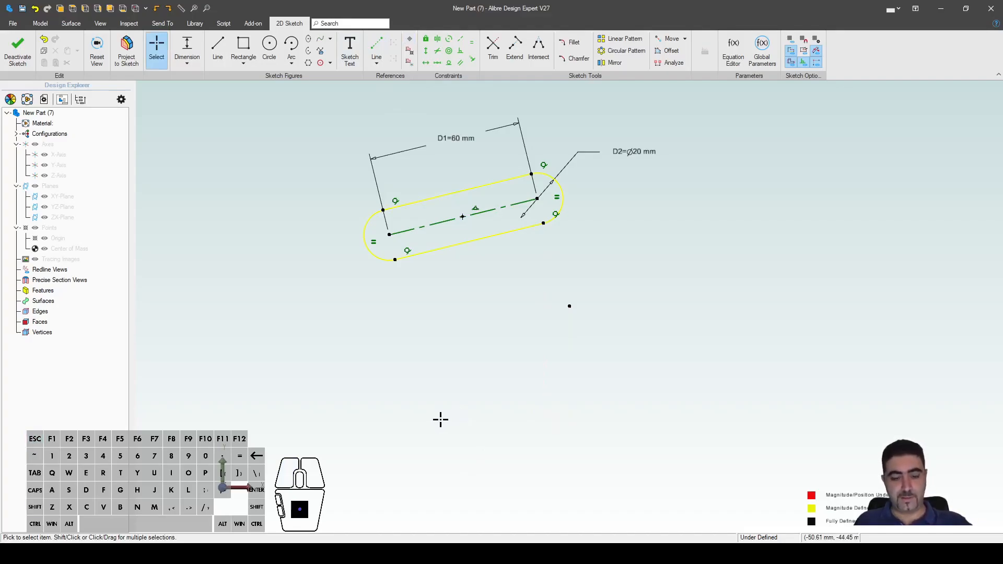
key("shift+h")
left_click(426, 226)
key("Escape")
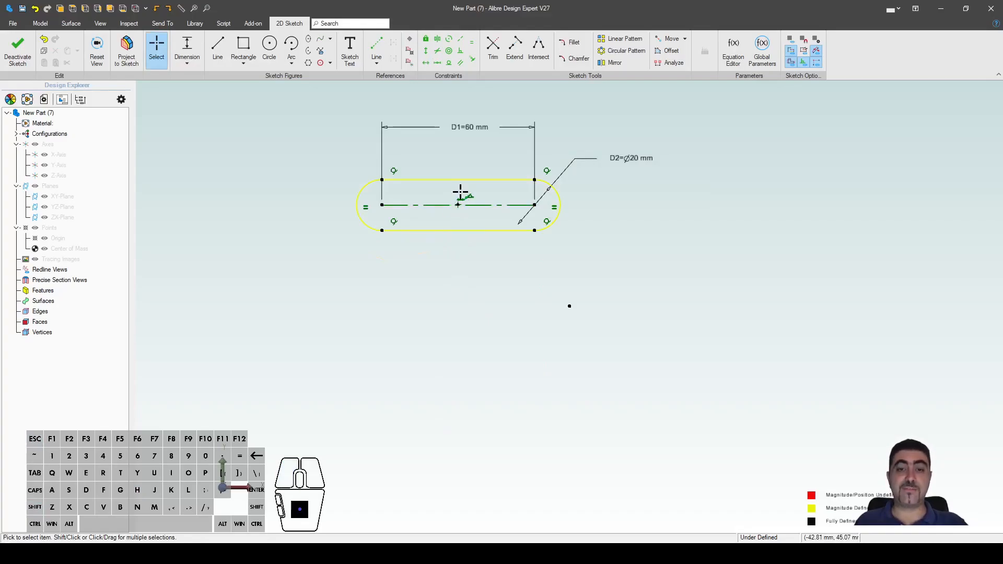
key("Escape")
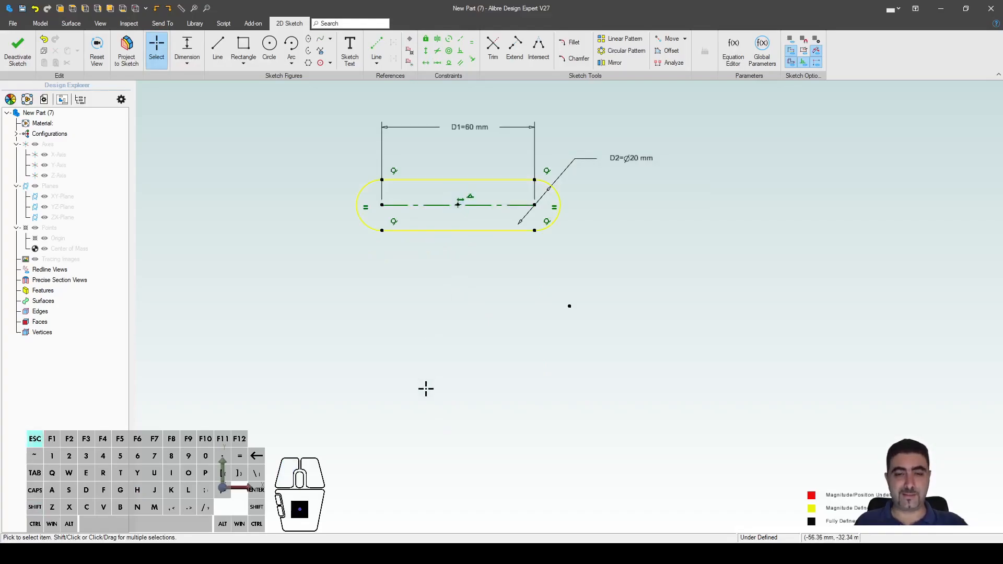
Step: Dimension the midpoint's vertical (39.84 mm) and horizontal (43.70 mm) distances to the lone point
key("d")
left_click(458, 205)
left_click(569, 306)
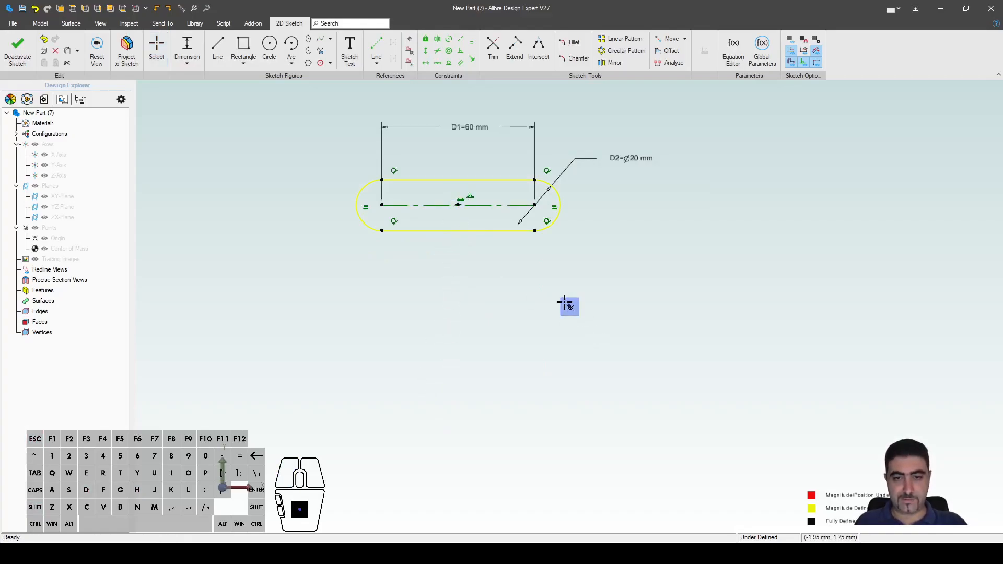
left_click(664, 258)
left_click(693, 250)
left_click(458, 205)
left_click(570, 306)
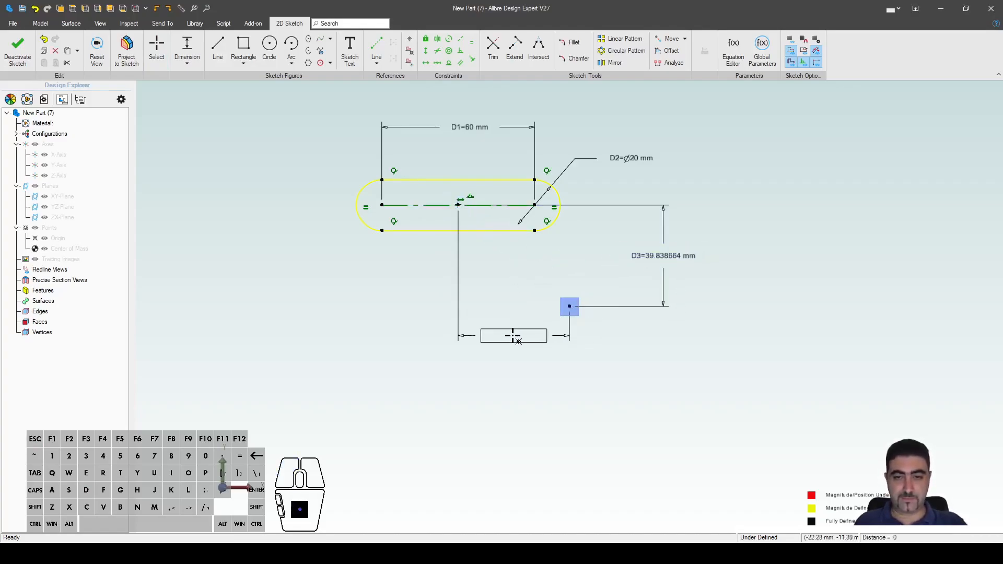
left_click(514, 342)
left_click(545, 336)
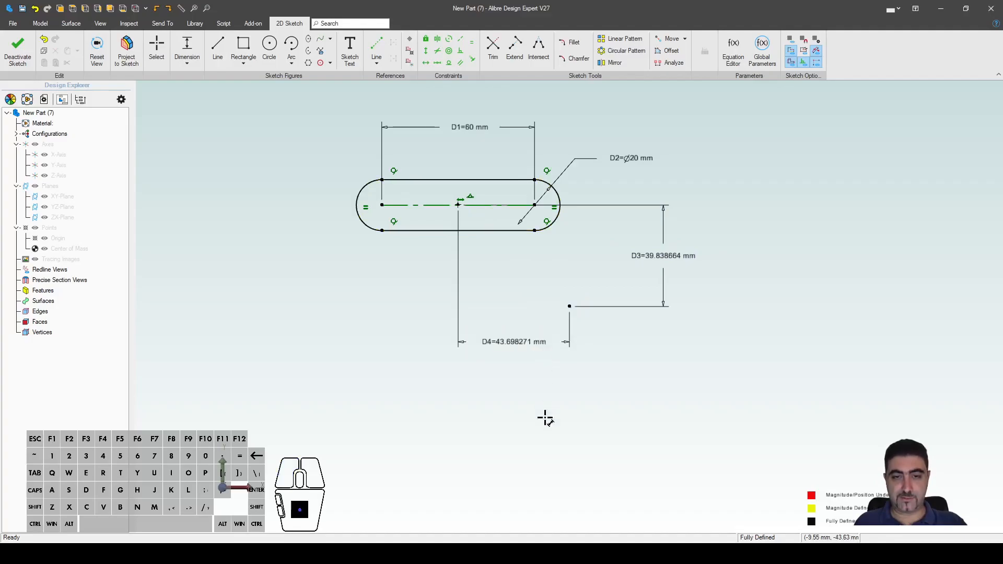
key("Escape")
Step: Set both position distances to 0, then delete the D3 and D4 dimensions
double_click(517, 341)
type("0")
key("Return")
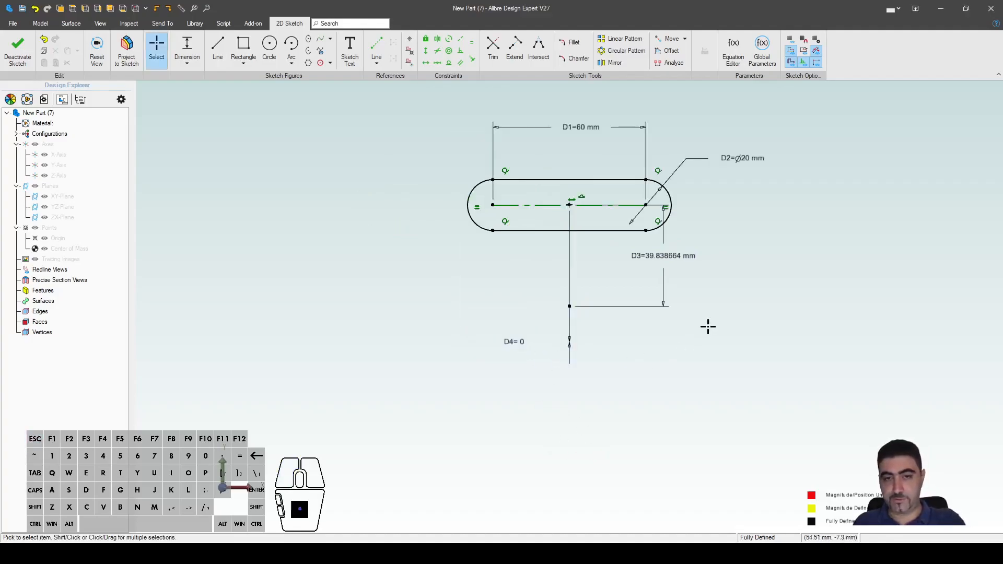
double_click(670, 256)
type("0")
key("Return")
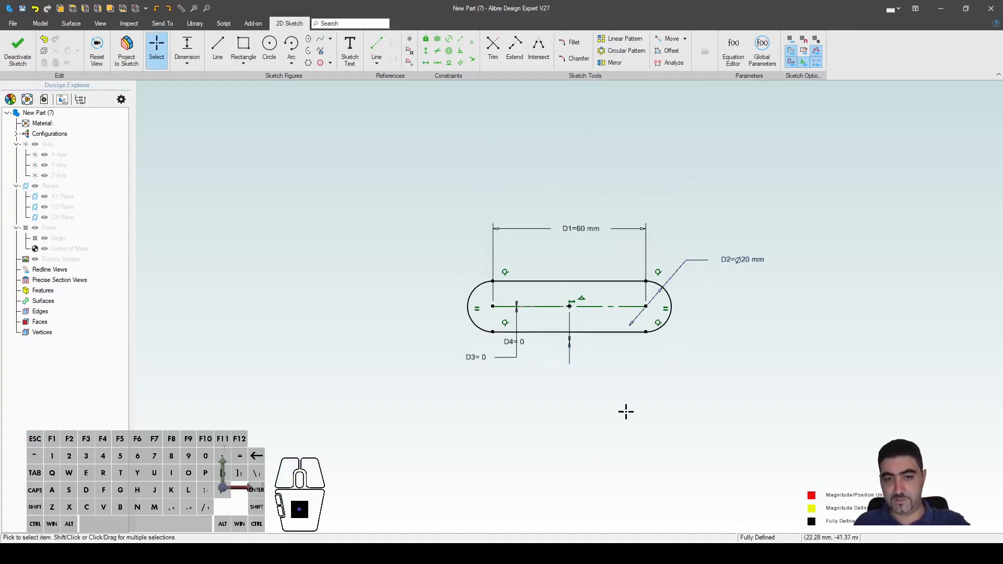
left_click(503, 358)
key("Delete")
left_click(514, 345)
key("Delete")
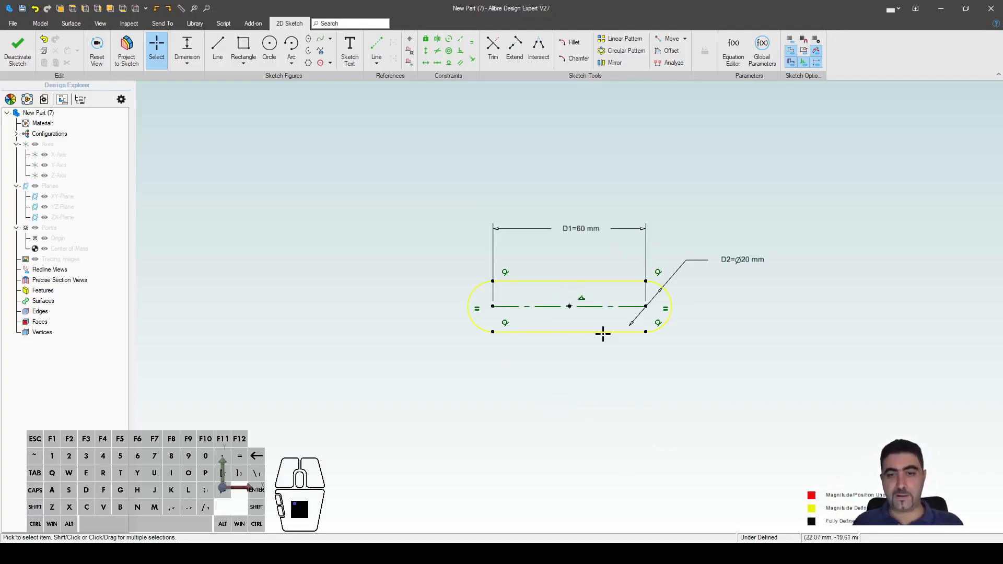
Step: Deactivate the slot sketch so Sketch<1> holds the closed outline
scroll(777, 367, "up", 3)
scroll(284, 194, "up", 1)
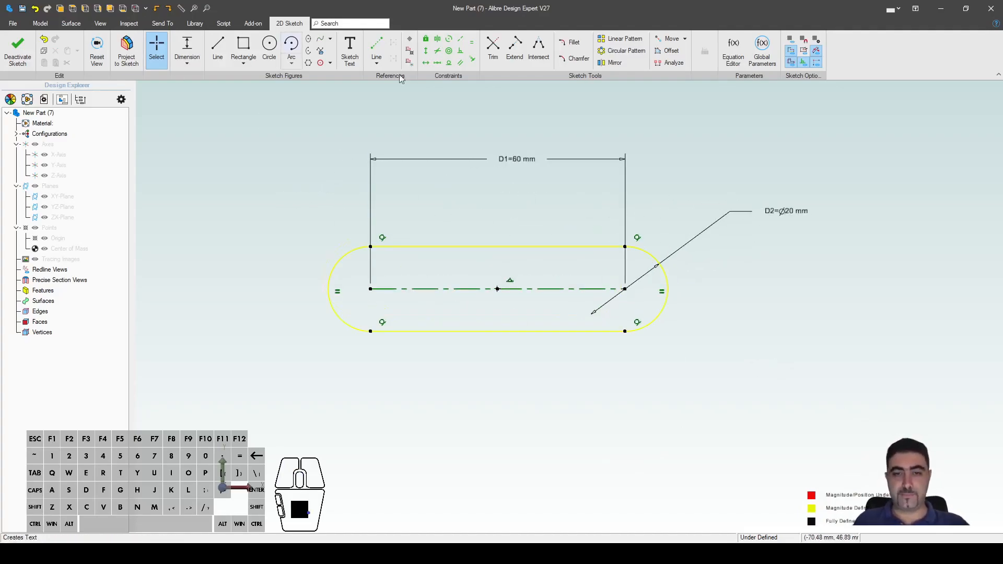
left_click(19, 56)
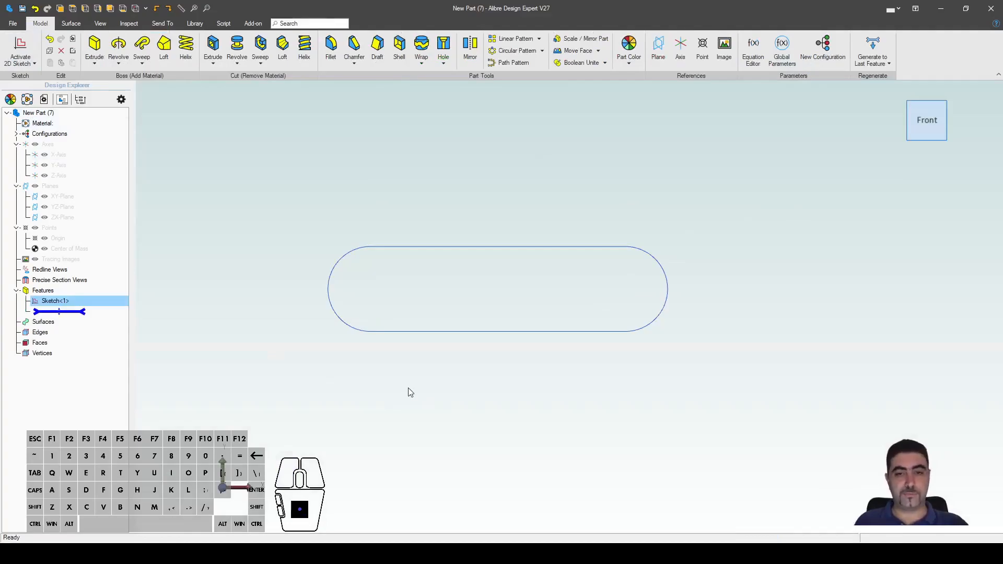
Step: Save Sketch<1> from the Library tab as the catalog feature 'StraightSlot' (.AD_PCF)
left_click(194, 23)
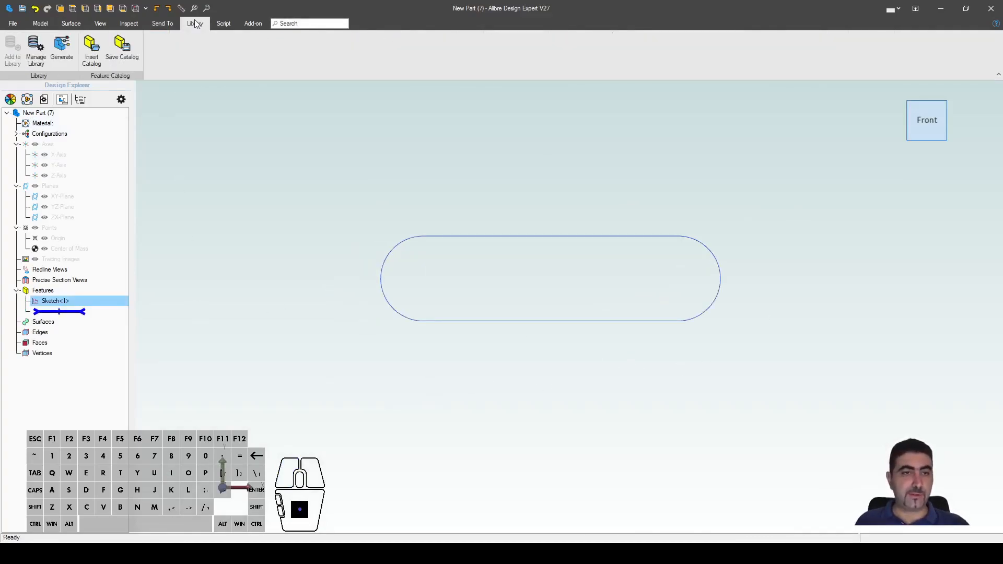
left_click(122, 48)
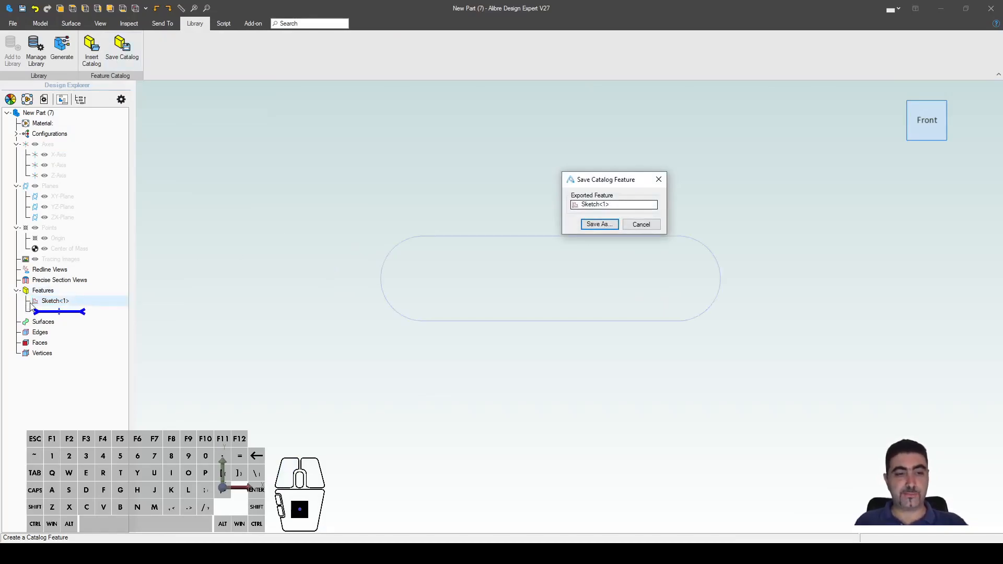
left_click(596, 228)
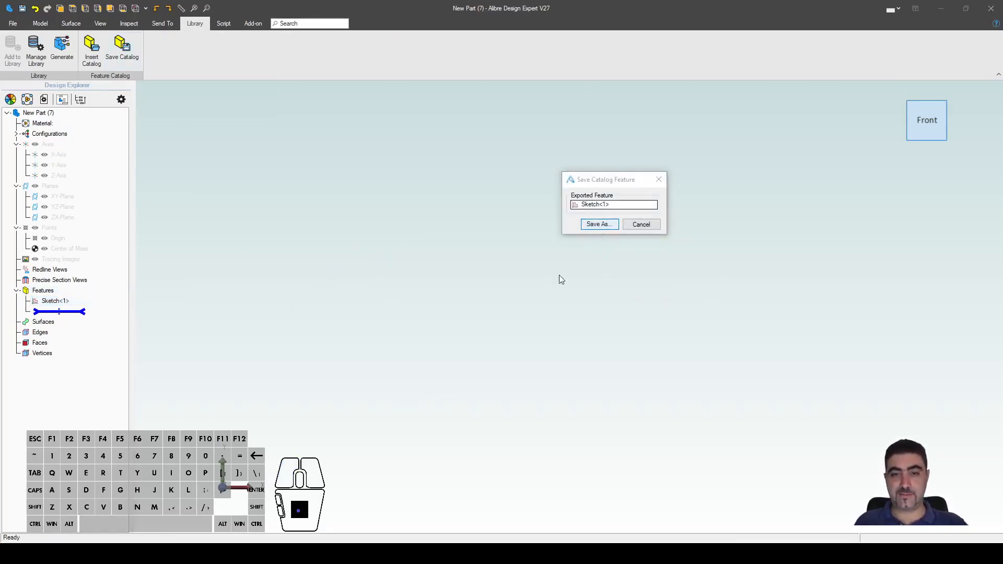
type("StraightSlot")
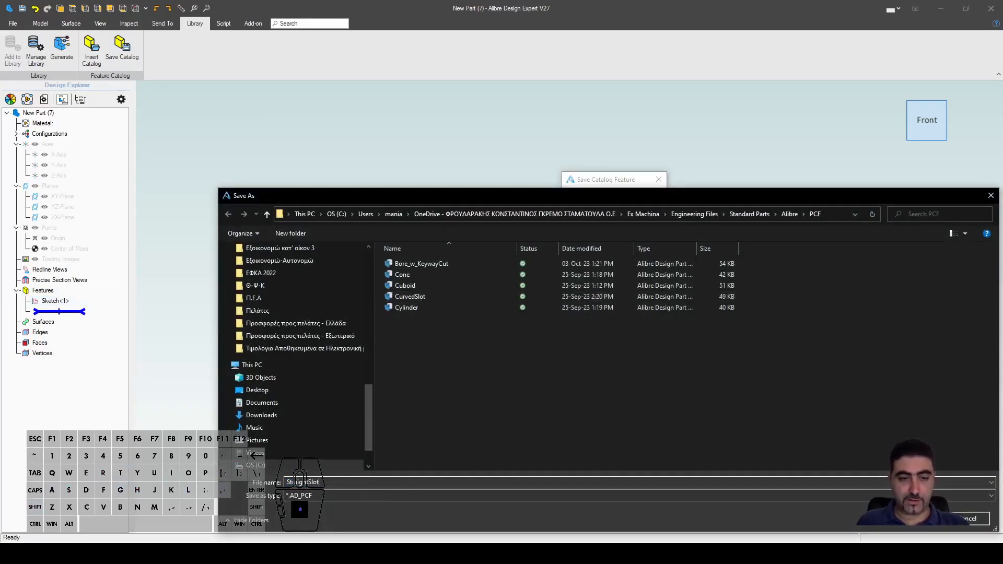
left_click(924, 519)
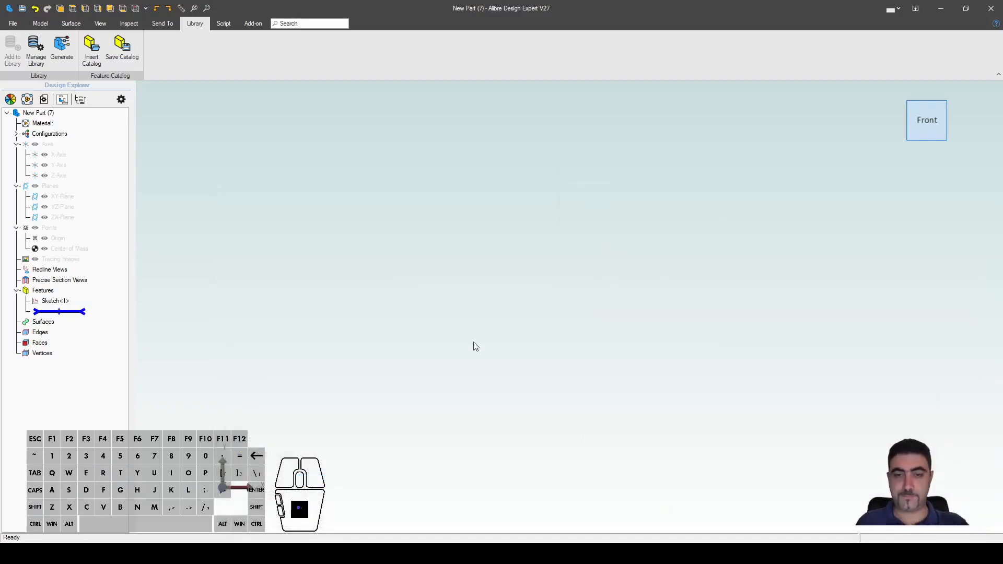
left_click(318, 296)
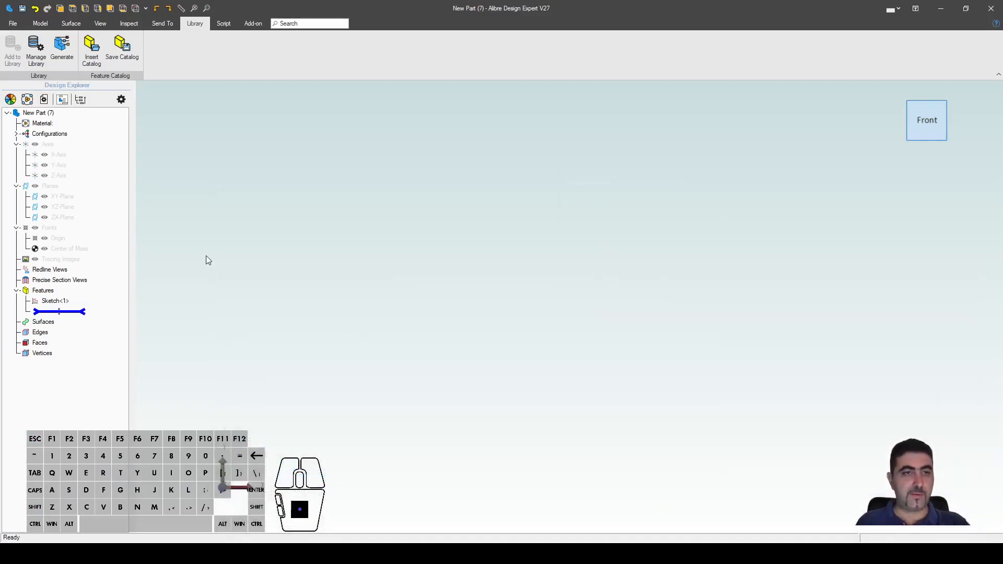
Step: Close New Part (7) without saving and create a new part
left_click(990, 8)
left_click(501, 295)
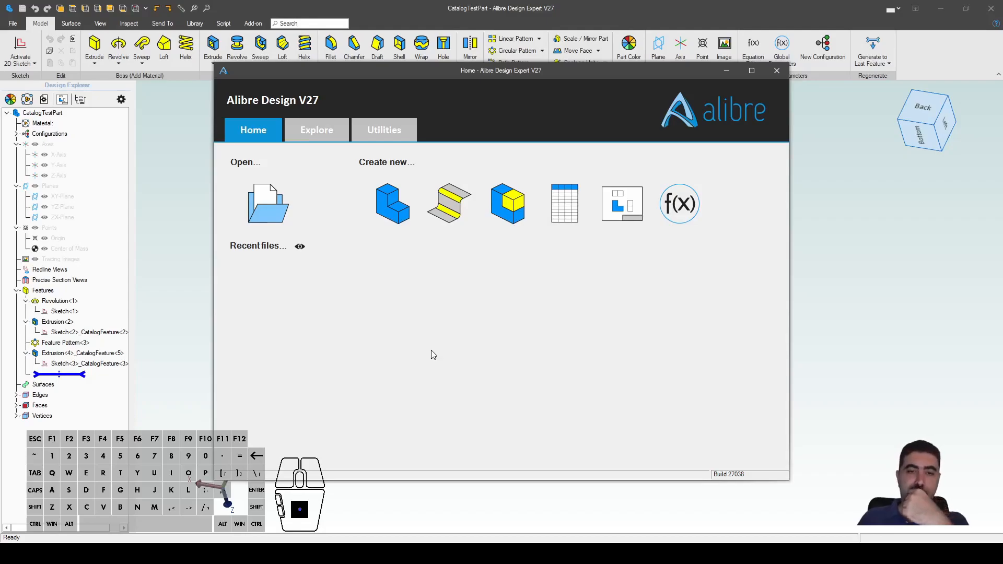
left_click(486, 287)
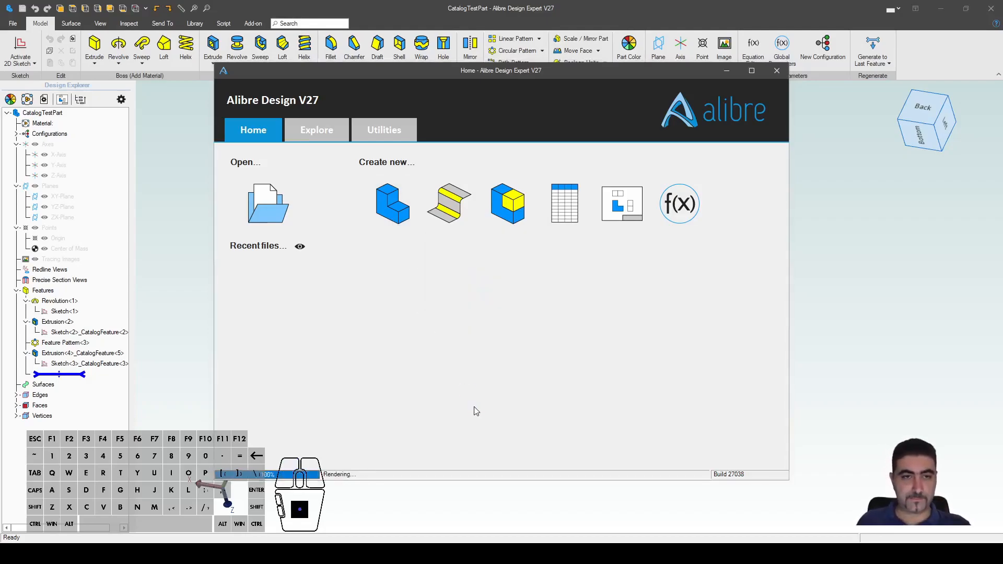
Step: Sketch a circle on the XY-Plane and dimension it at 100 mm diameter
key("s")
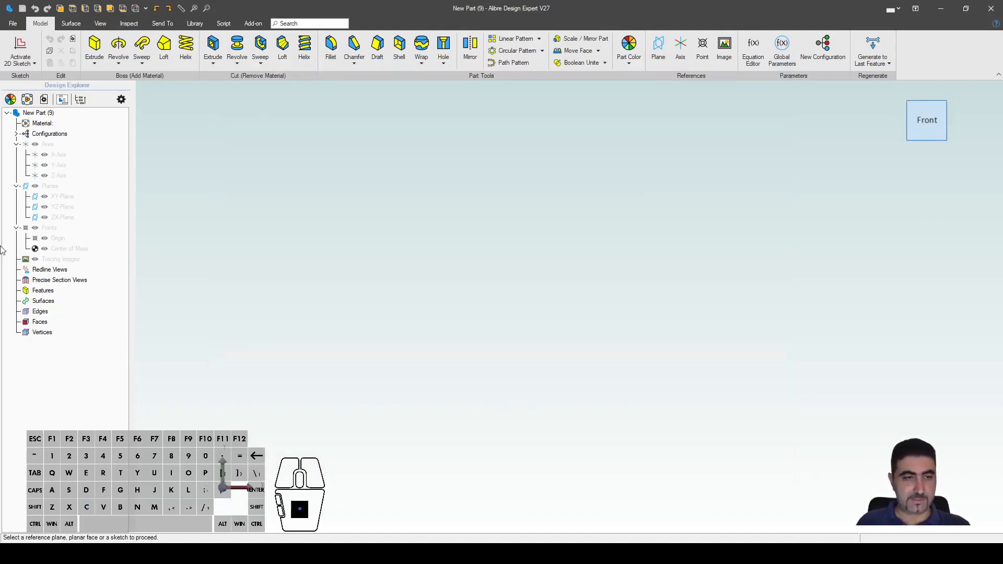
left_click(54, 199)
key("c")
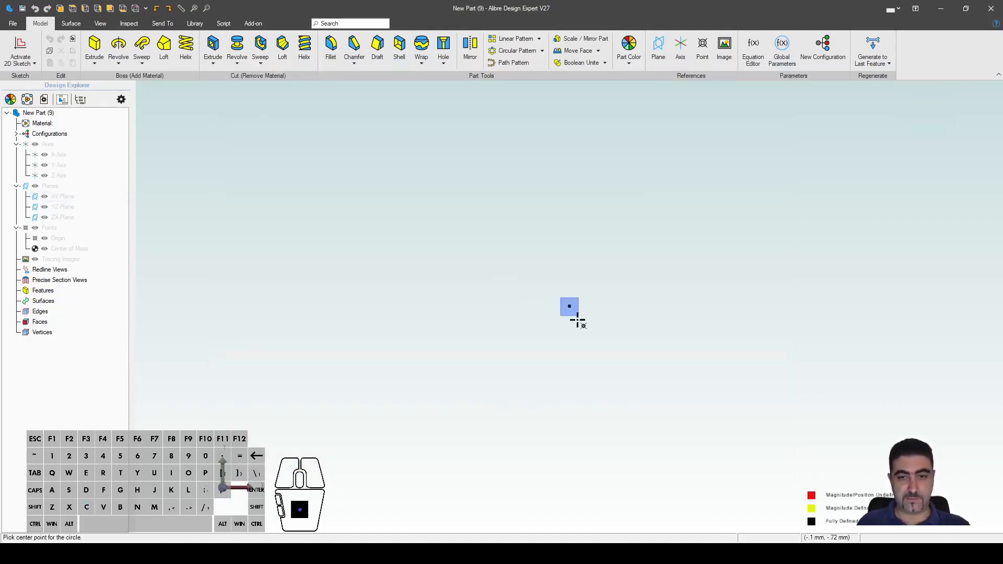
left_click(569, 306)
left_click(707, 303)
key("d")
left_click(707, 293)
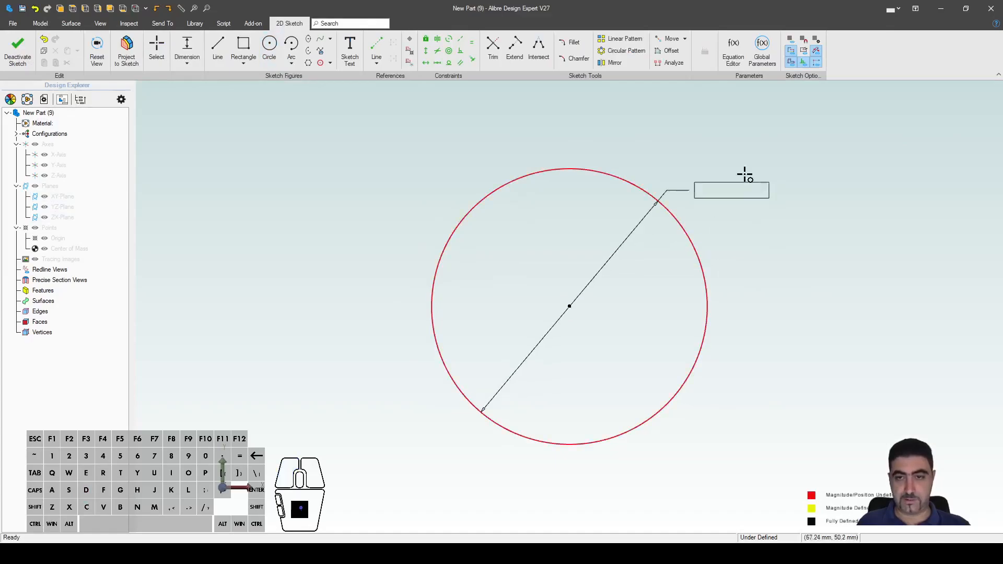
left_click(730, 189)
type("100")
key("Return")
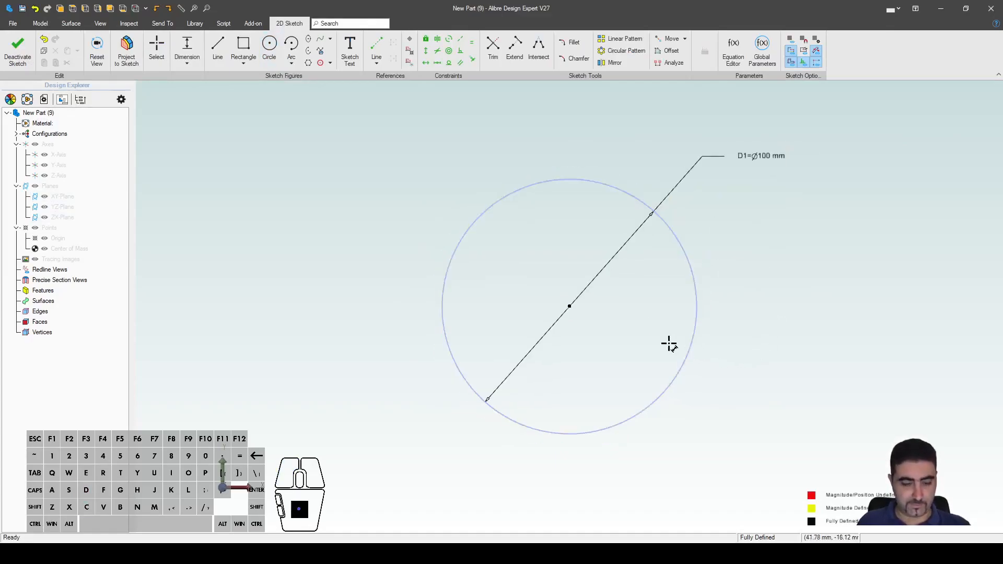
Step: Add a concentric inner circle and set its diameter to 30 mm
key("c")
left_click(569, 306)
left_click(619, 333)
key("d")
left_click(625, 325)
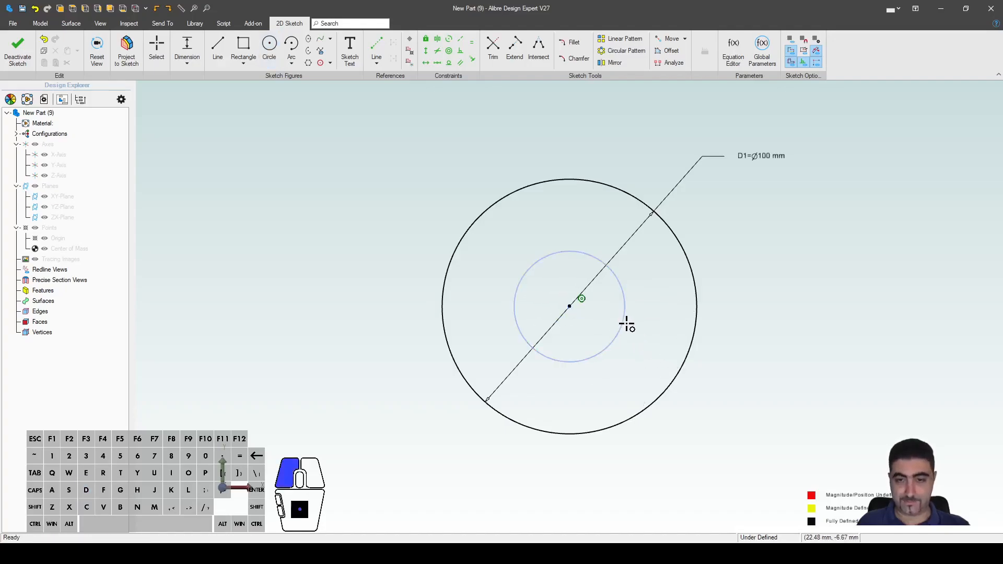
left_click(729, 217)
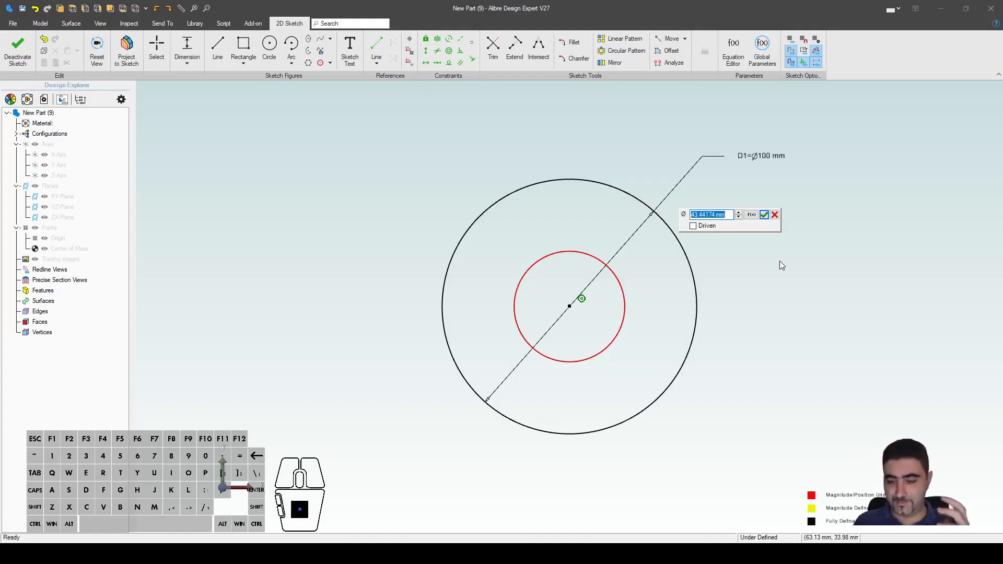
type("50")
key("Return")
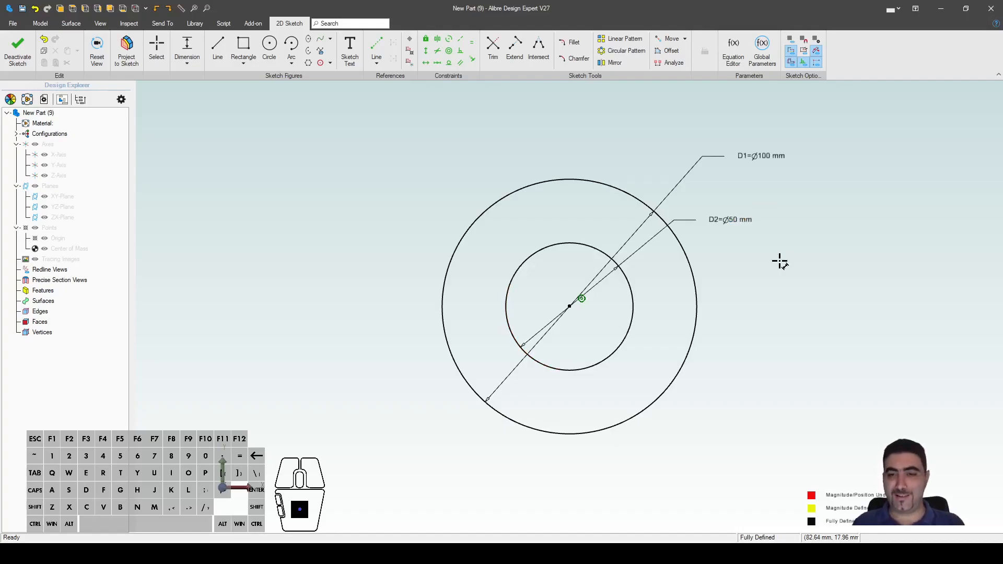
double_click(737, 222)
type("20")
key("Return")
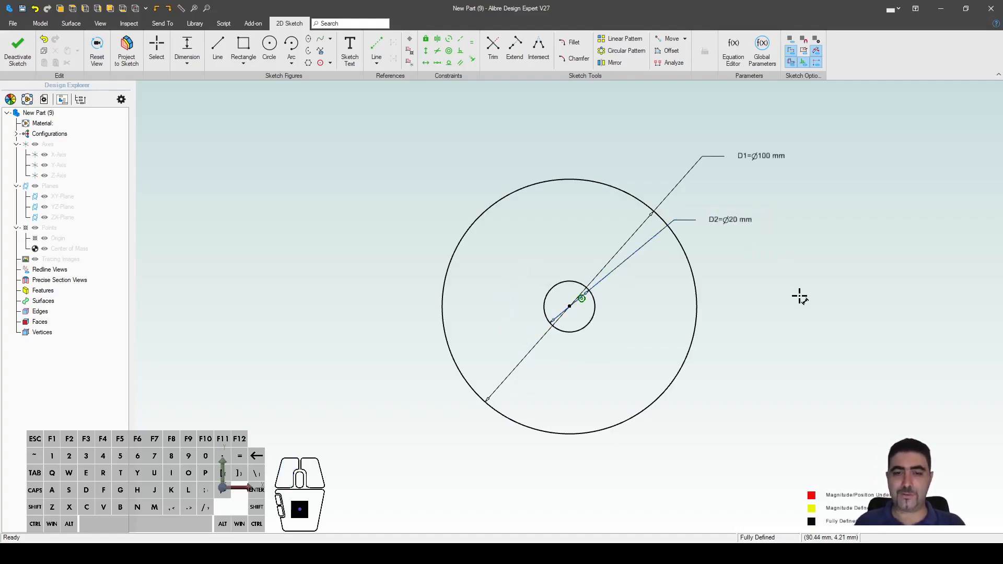
double_click(750, 224)
type("30")
key("Return")
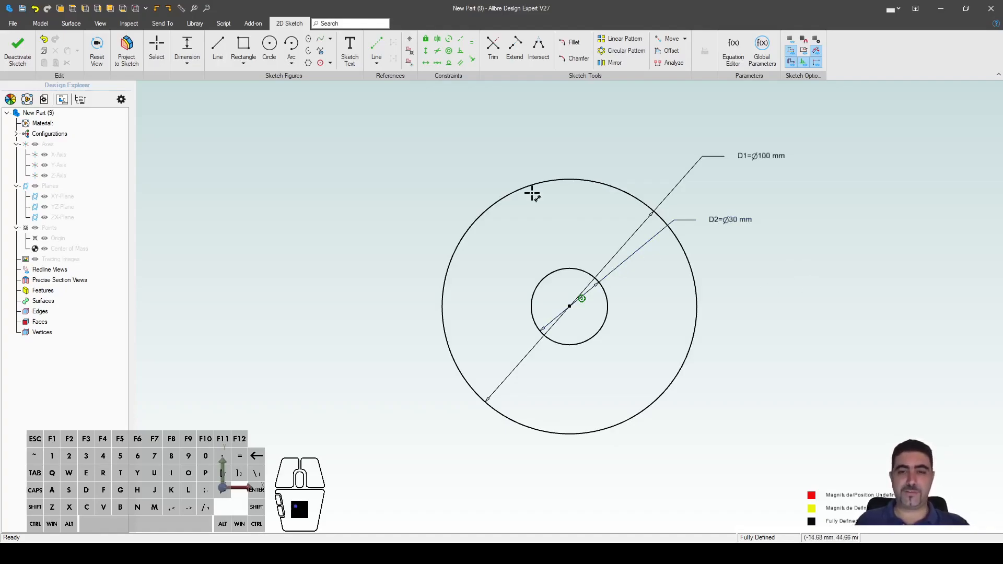
Step: Extrude the washer sketch, then edit Extrusion<1> to a 10 mm thickness
key("e")
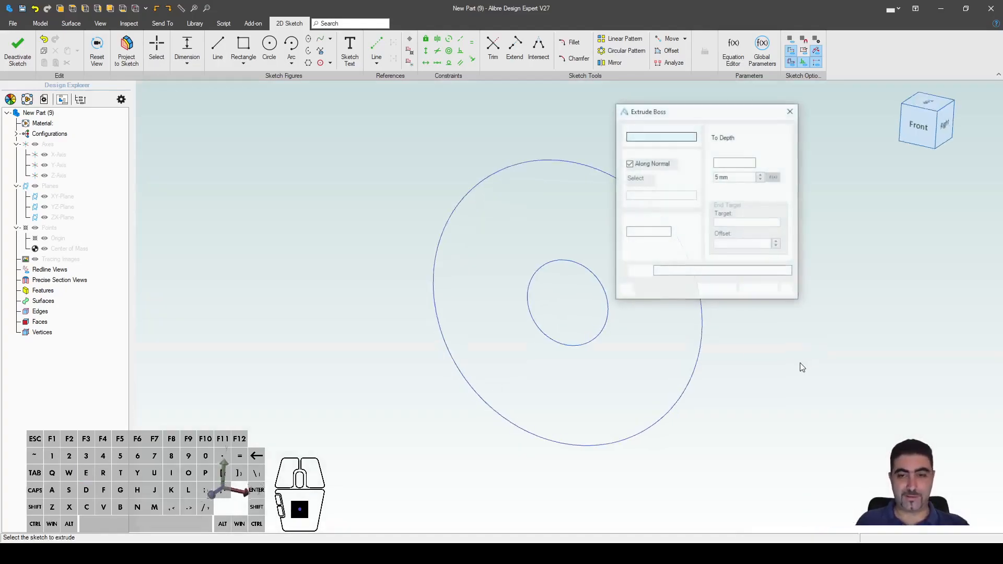
left_click_drag(742, 164, 698, 159)
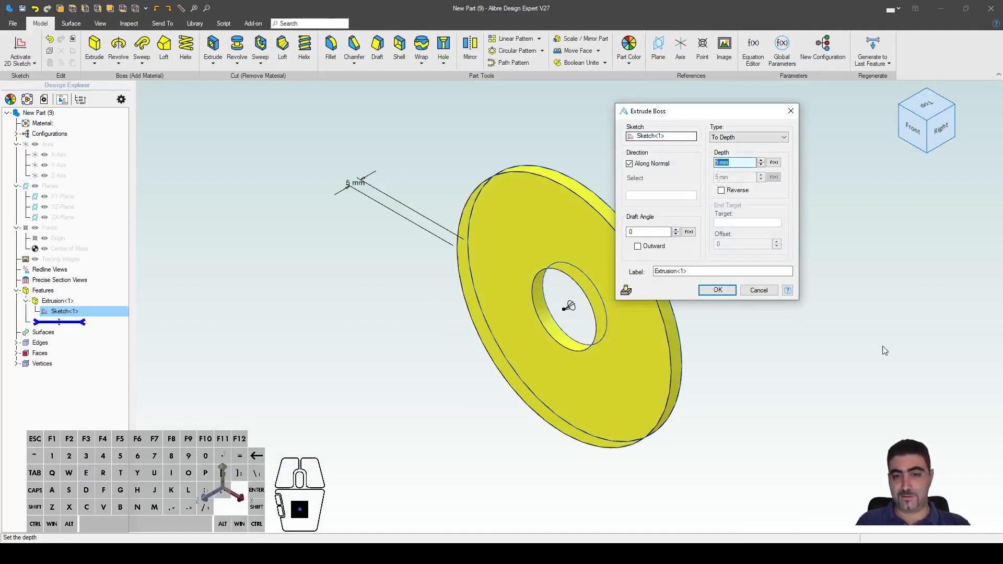
type("20")
key("Return")
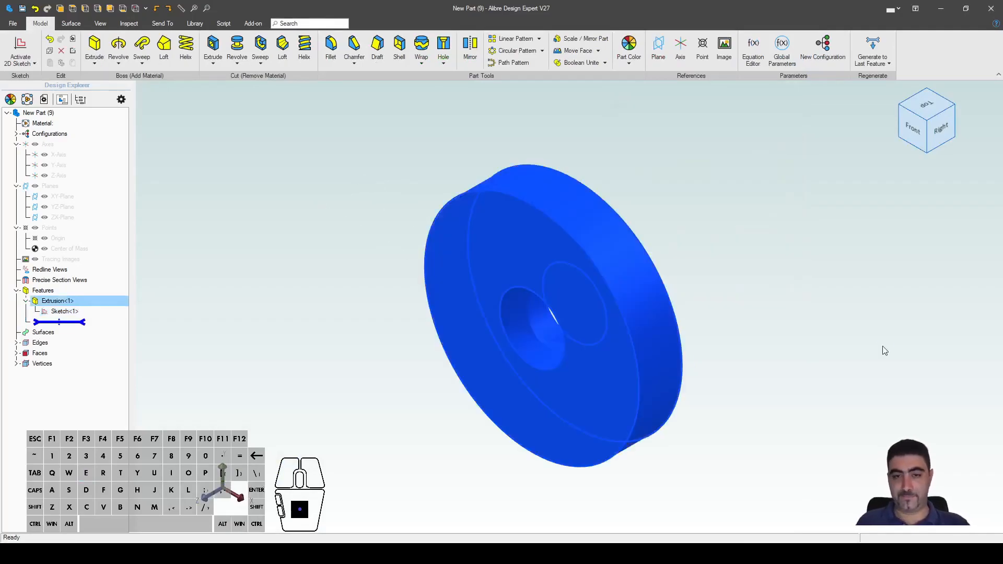
left_click(884, 350)
right_click(121, 301)
left_click(126, 312)
type("10")
key("Return")
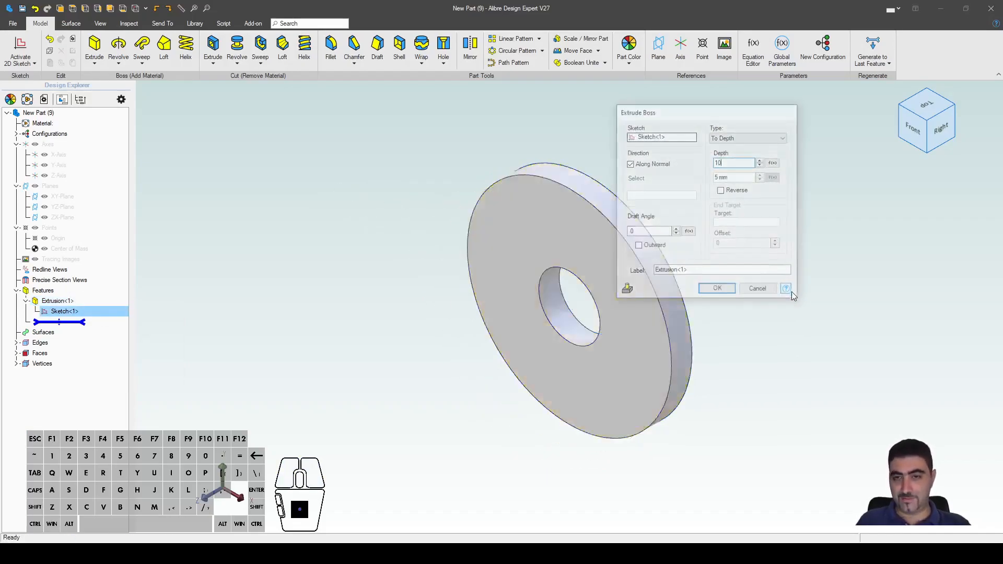
left_click(791, 293)
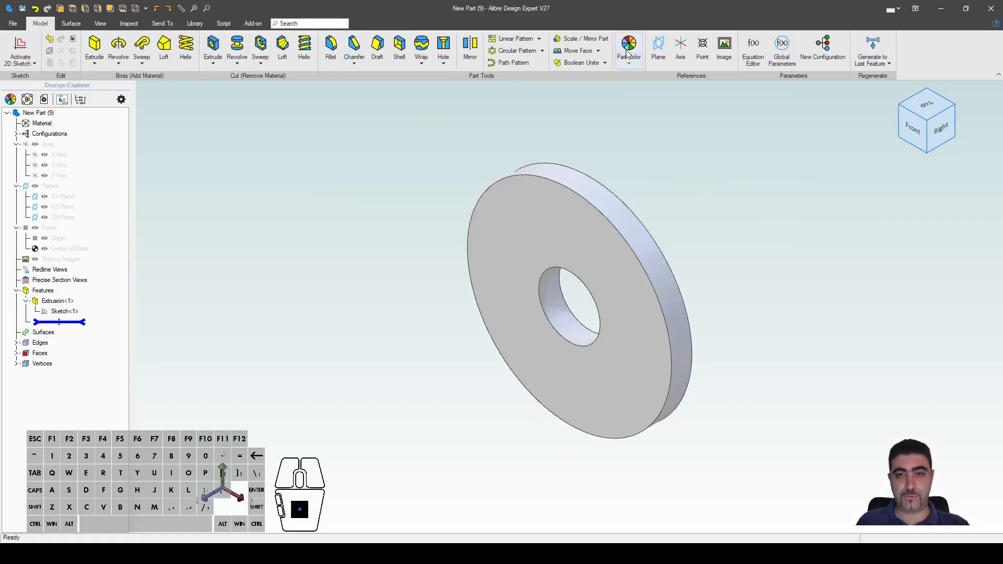
Step: Set the part colour to a darkened red basic swatch in Color Properties
left_click(633, 66)
left_click(636, 81)
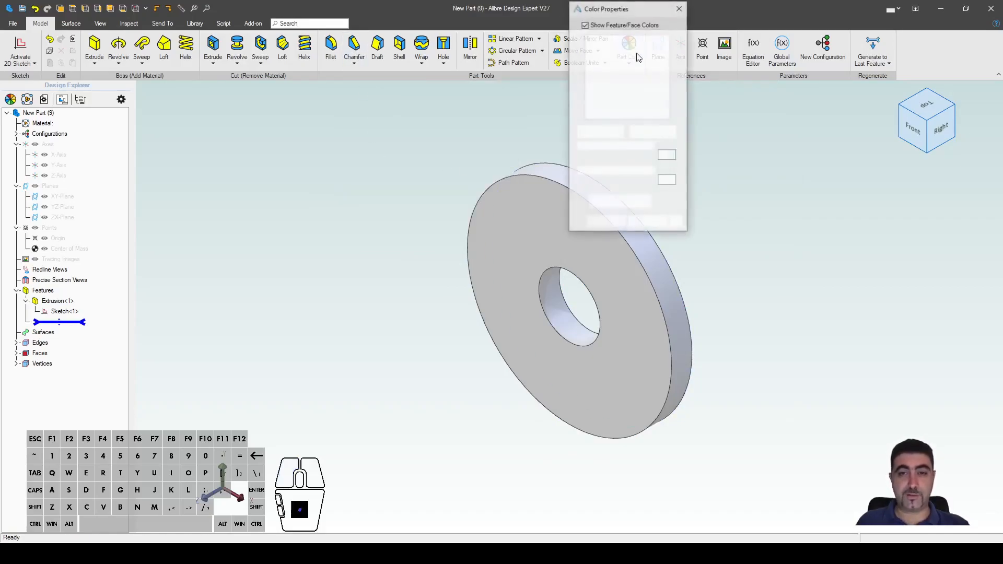
left_click(600, 131)
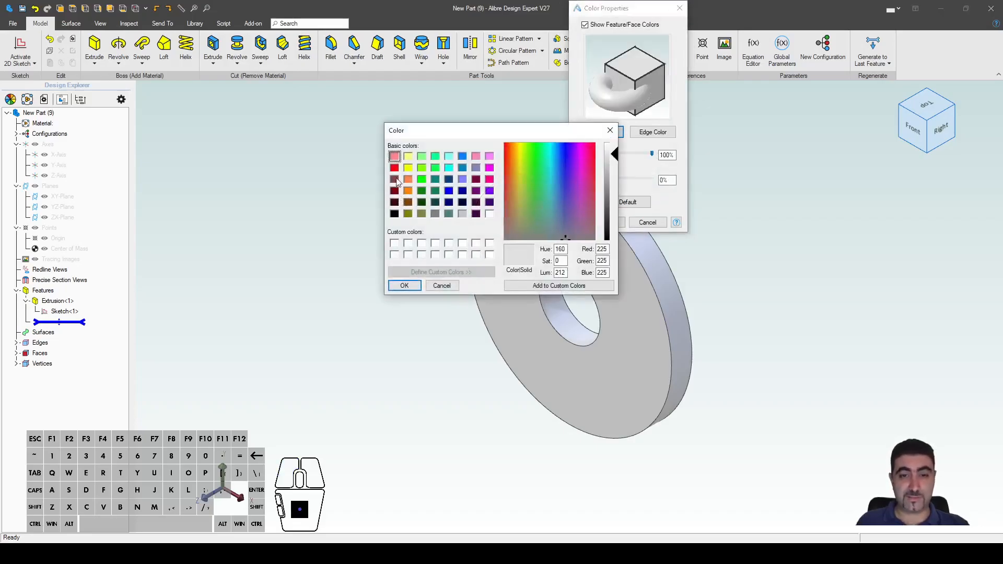
left_click(394, 168)
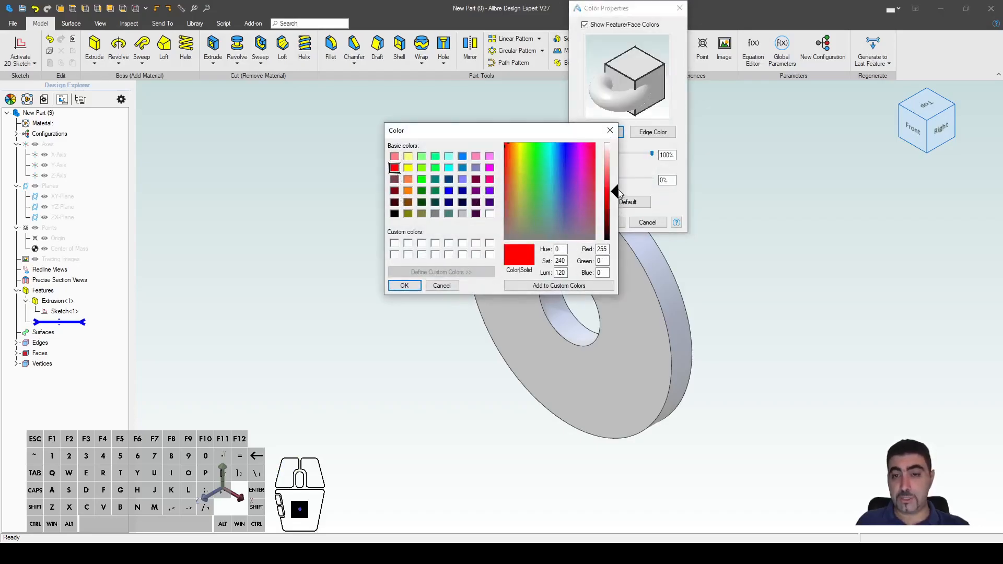
left_click_drag(615, 192, 616, 205)
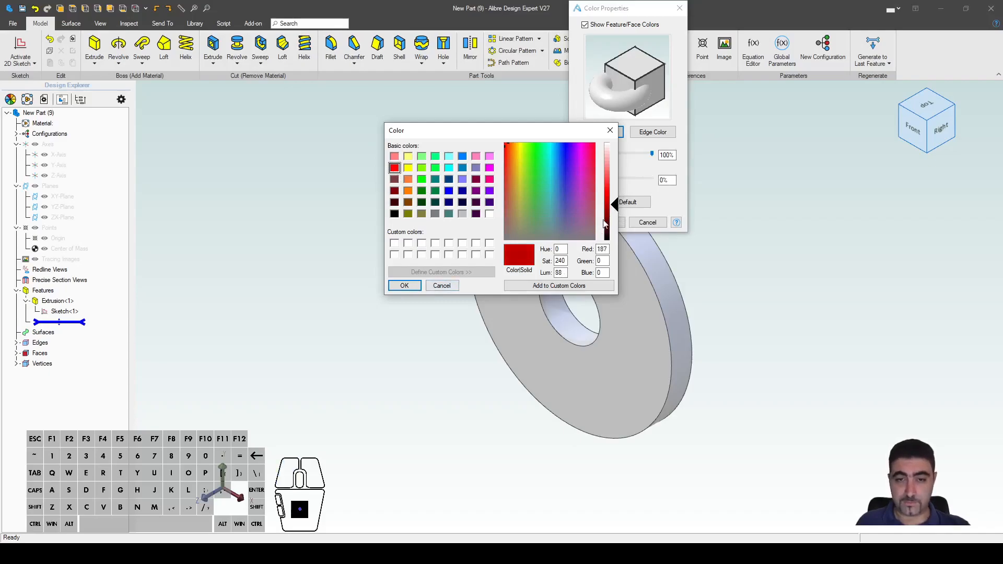
left_click(616, 207)
left_click(404, 286)
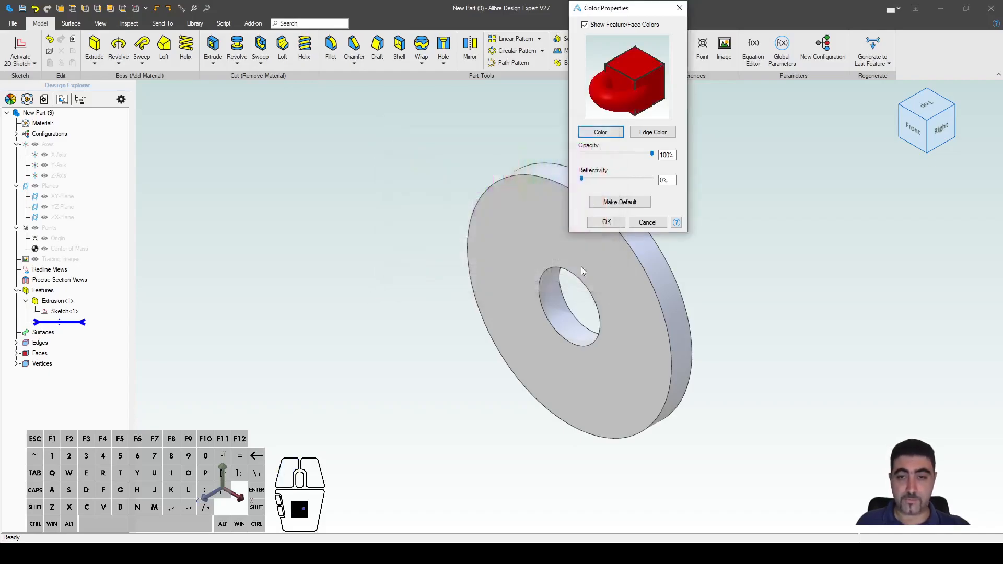
left_click(607, 222)
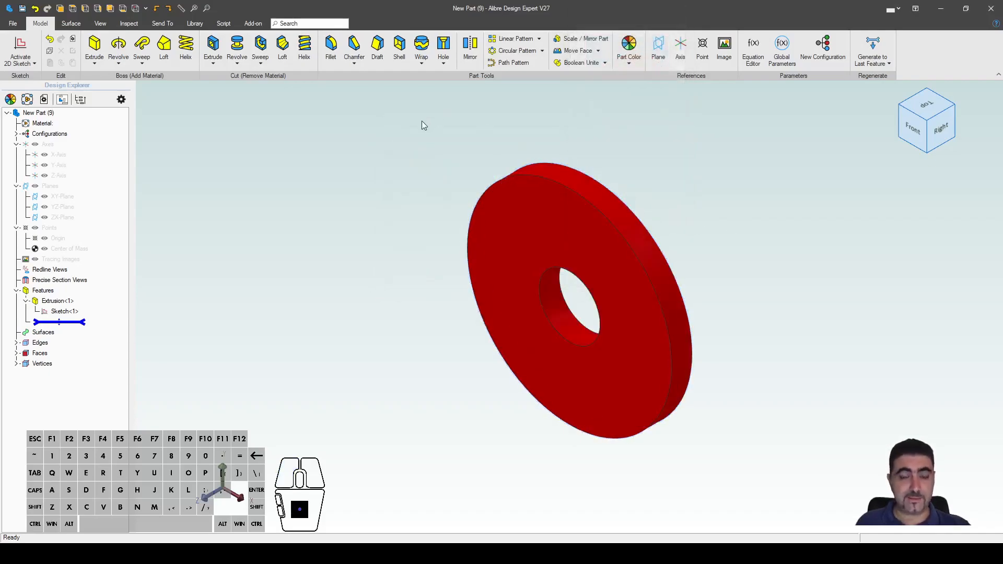
Step: Chamfer the washer's outer edge with a 2.5 mm distance
left_click(353, 47)
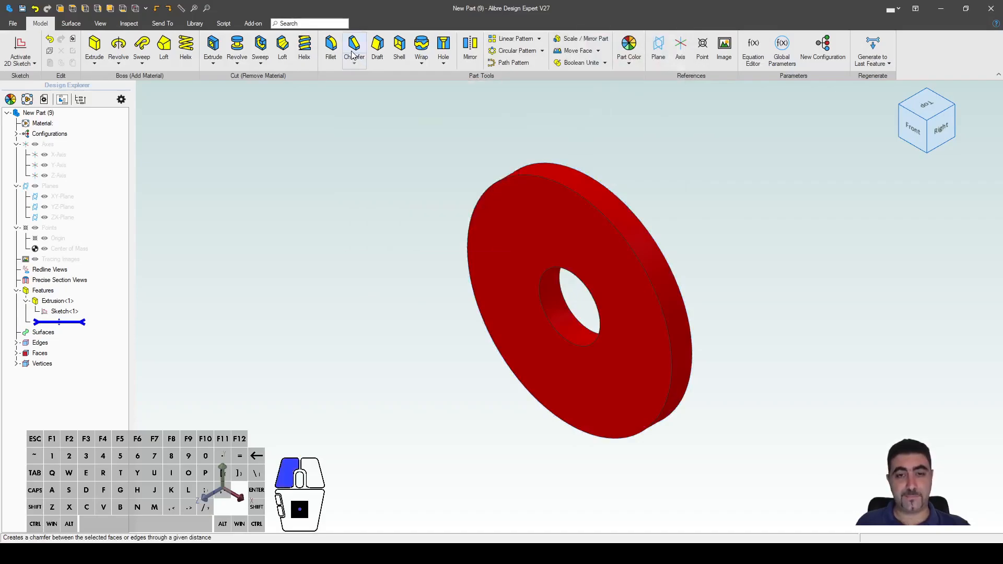
left_click(531, 174)
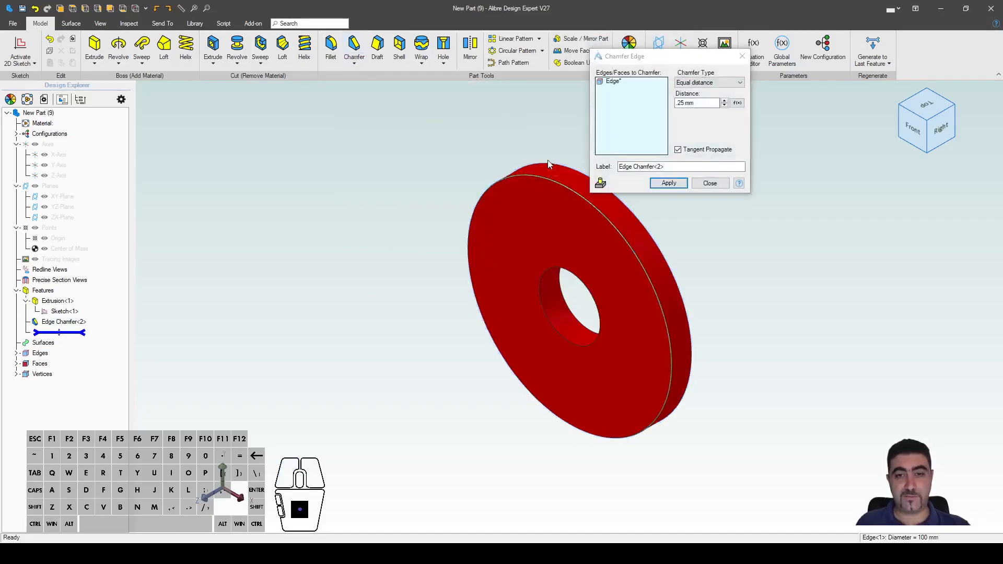
double_click(700, 103)
type("5")
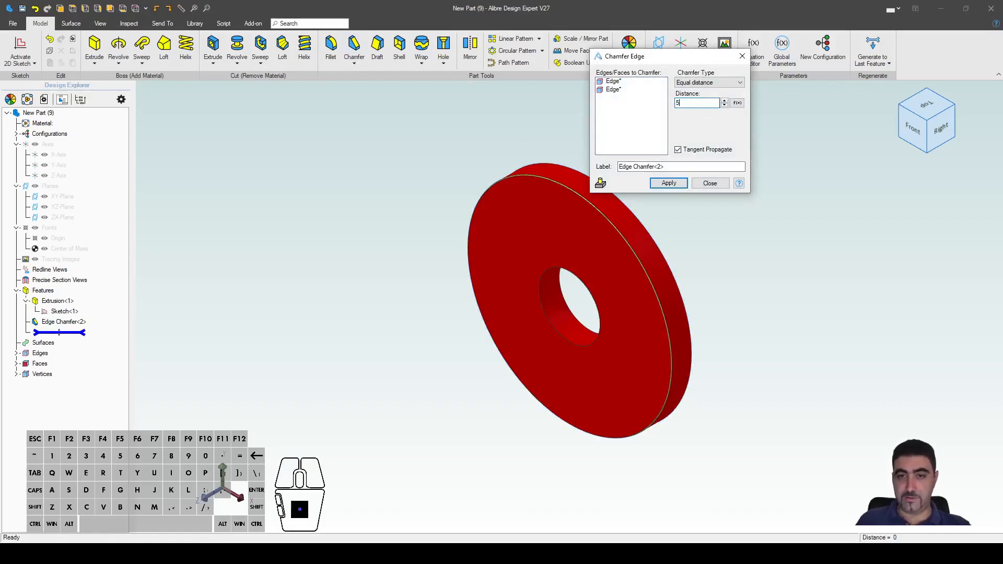
double_click(695, 103)
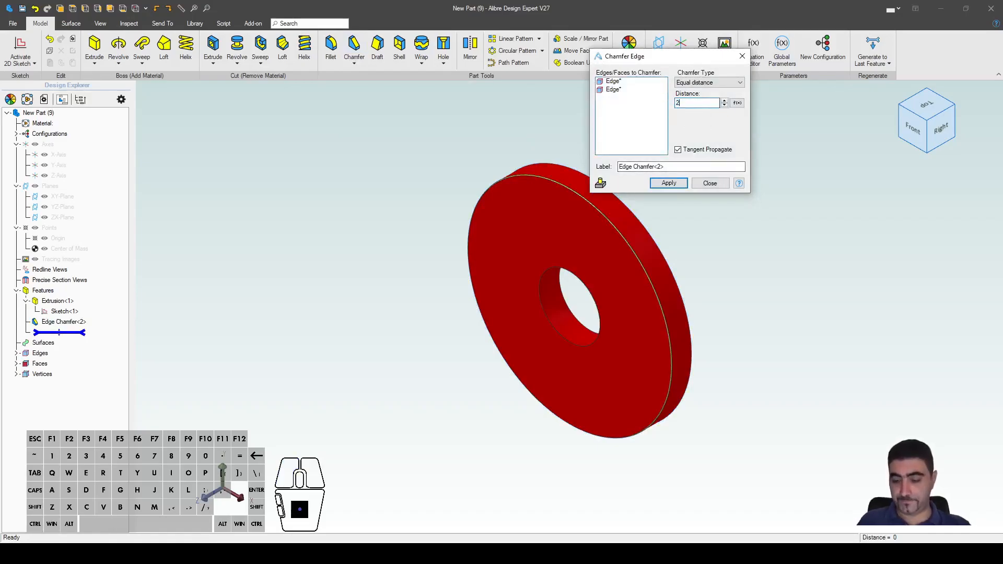
left_click(680, 166)
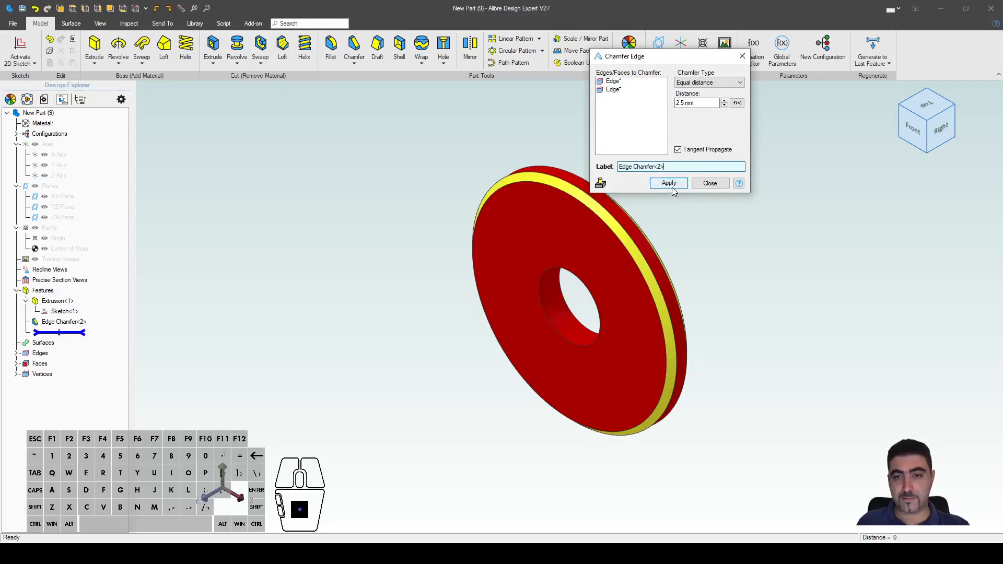
left_click(668, 183)
left_click(700, 212)
key("Escape")
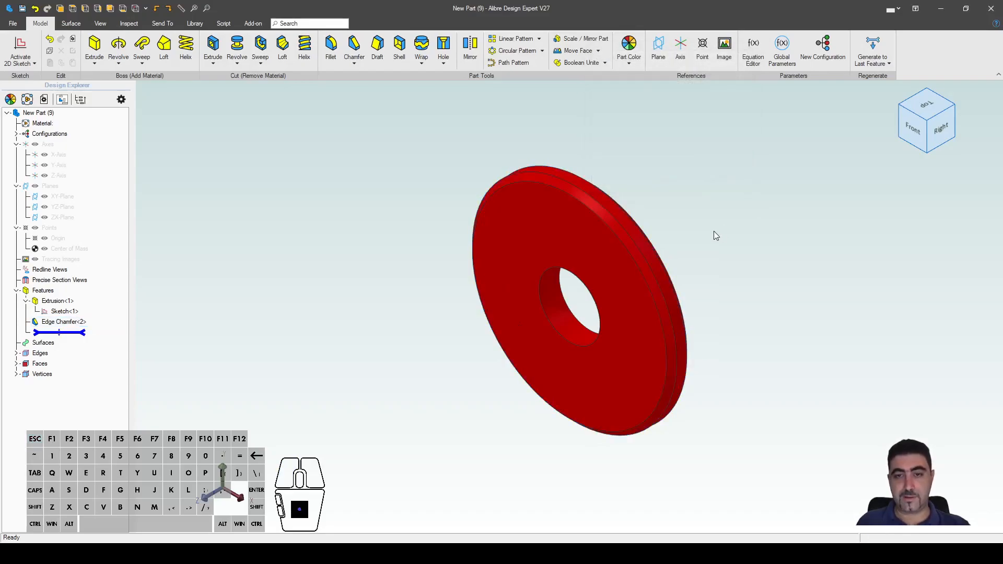
Step: Fillet two front and two back edges with a 1 mm radius
key("f")
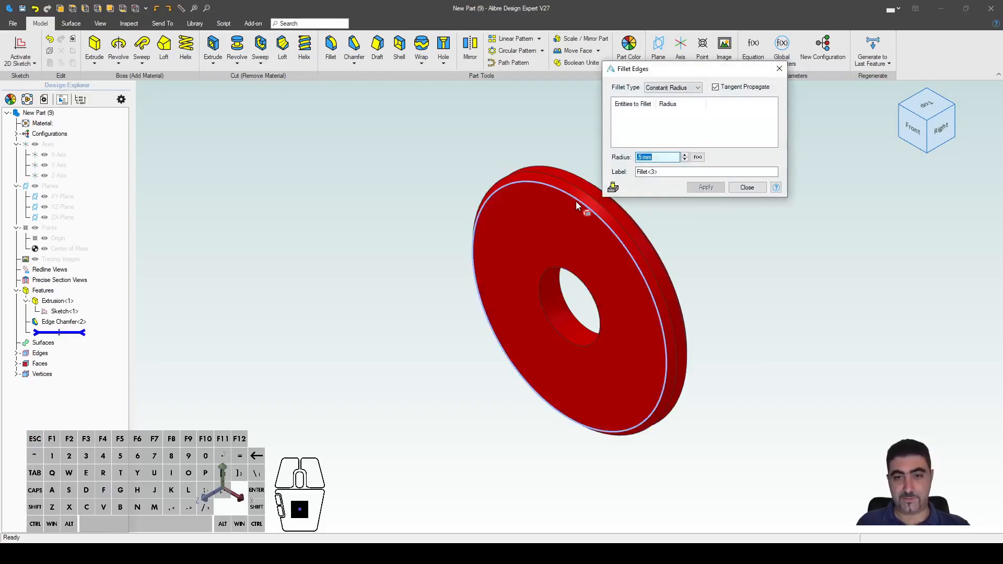
left_click(577, 206)
left_click(588, 202)
middle_click_drag(589, 202, 347, 240)
left_click(628, 224)
left_click(632, 224)
scroll(539, 235, "up", 5)
double_click(647, 157)
type("1")
left_click(652, 172)
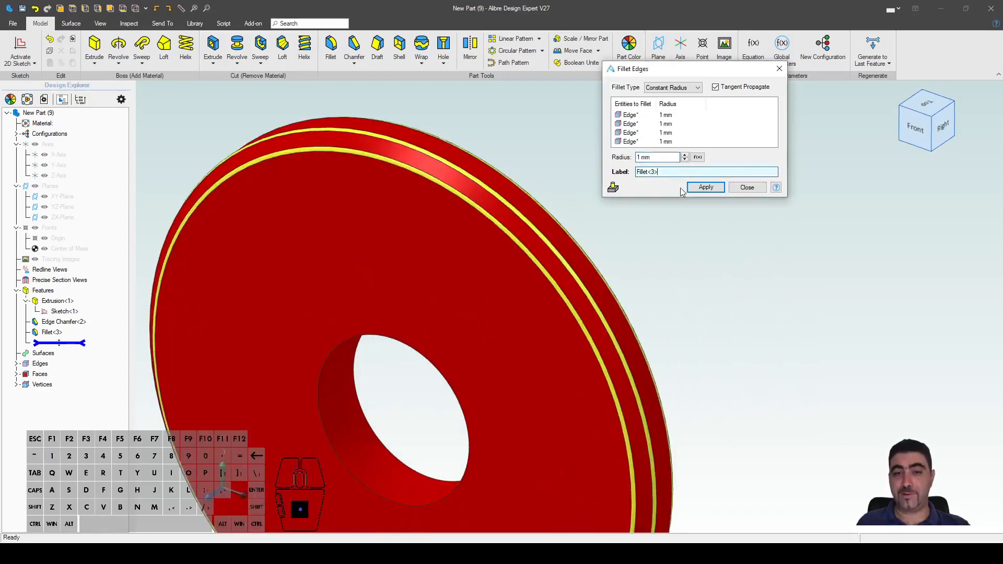
scroll(700, 249, "down", 5)
left_click(705, 187)
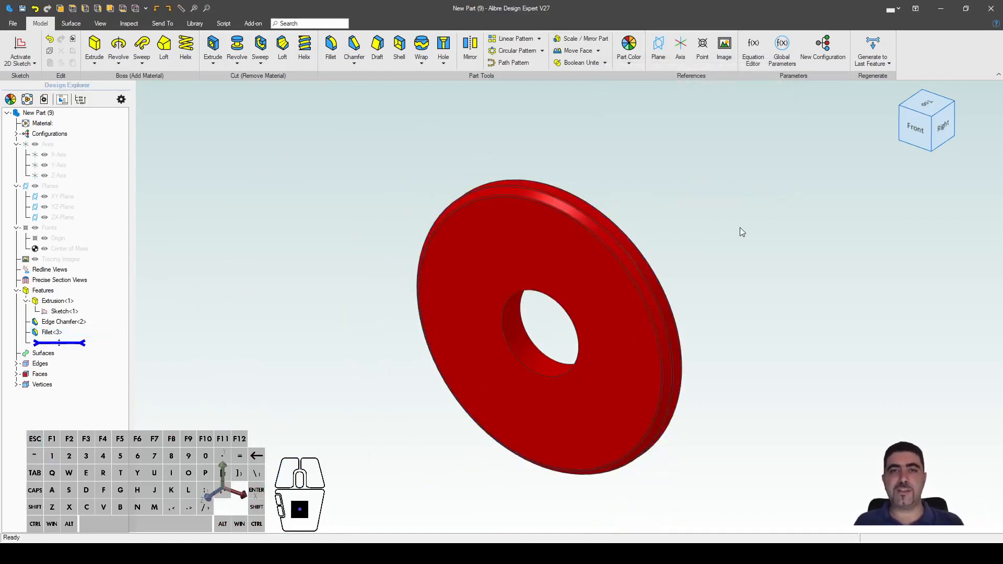
double_click(593, 271)
scroll(496, 333, "down", 2)
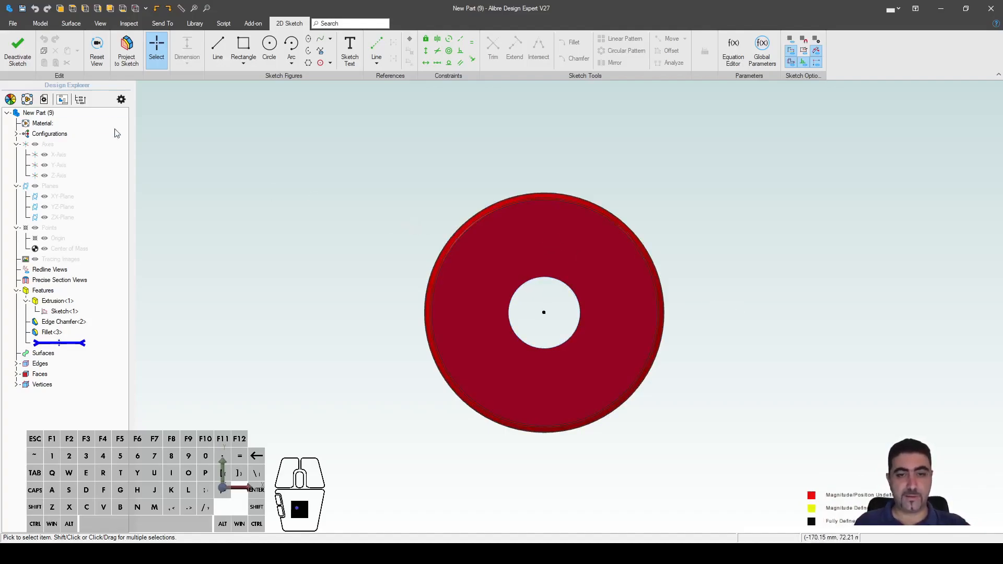
left_click(30, 62)
key("Escape")
middle_click_drag(564, 261, 564, 367)
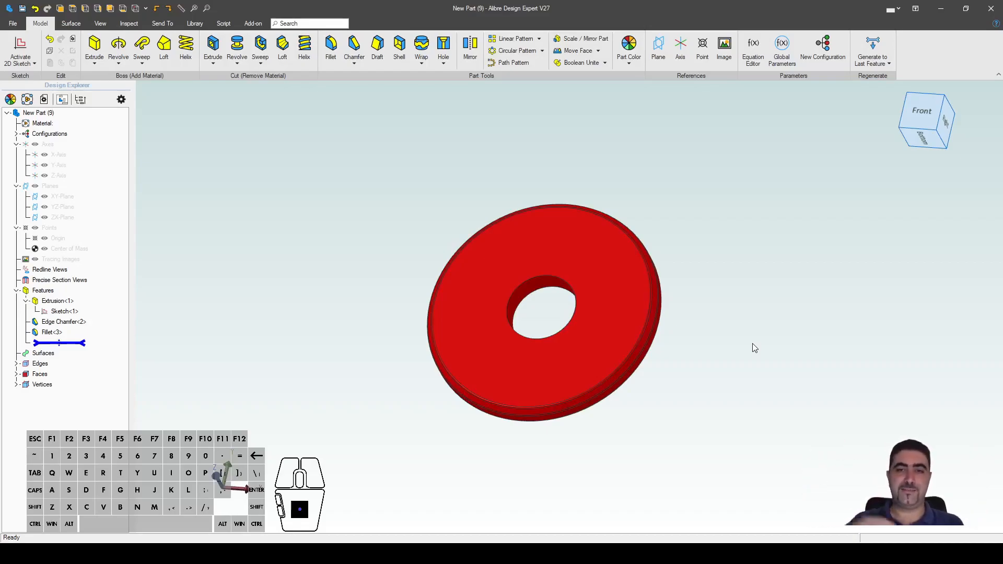
Step: Insert the StraightSlot catalog feature onto the washer's top face
left_click(196, 23)
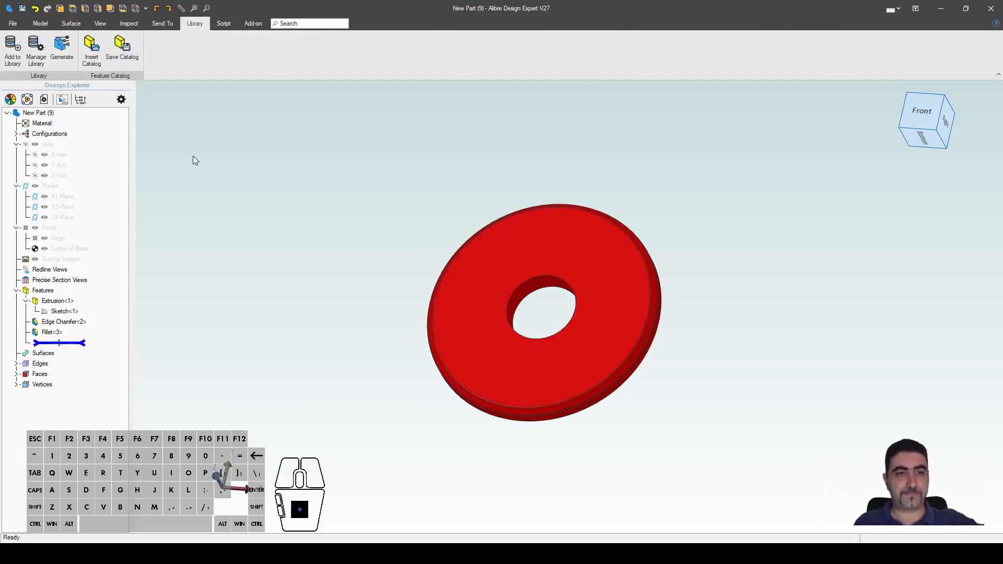
left_click(443, 305)
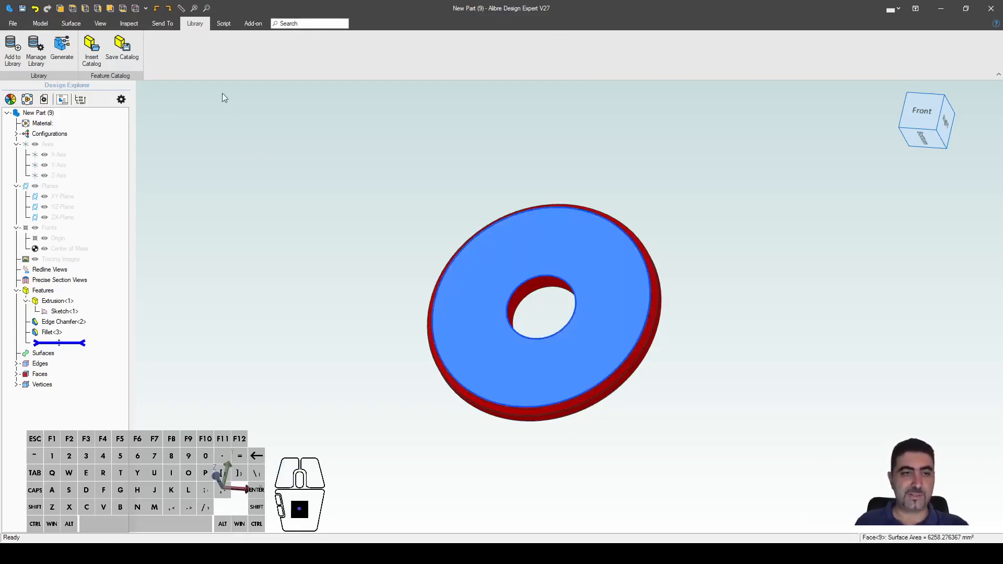
left_click(92, 52)
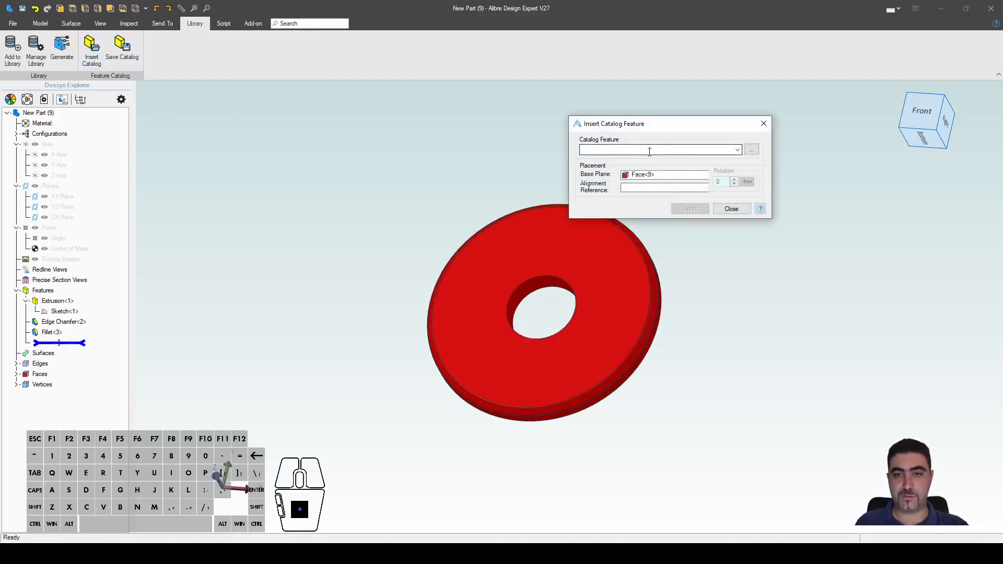
left_click(751, 150)
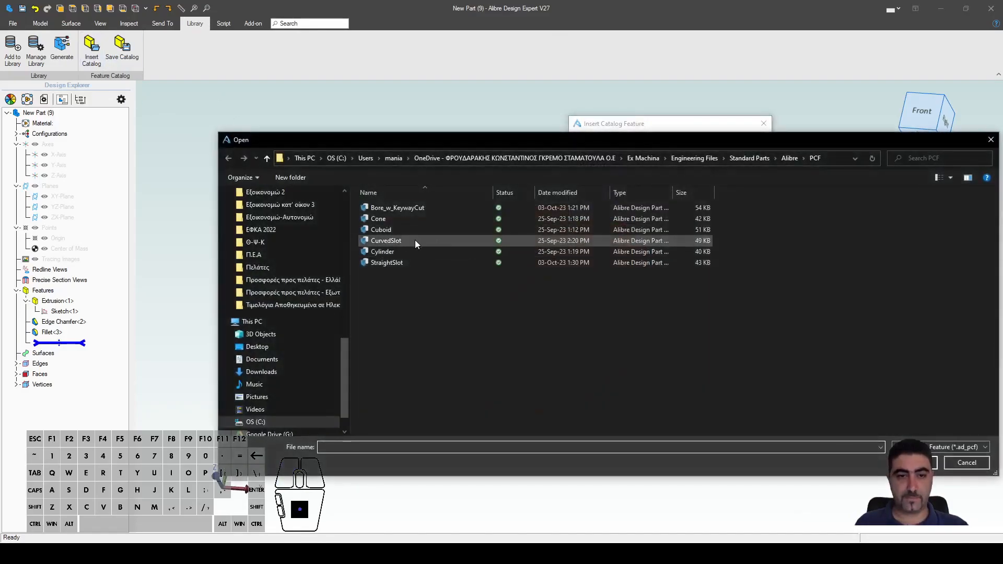
left_click(410, 262)
left_click(913, 462)
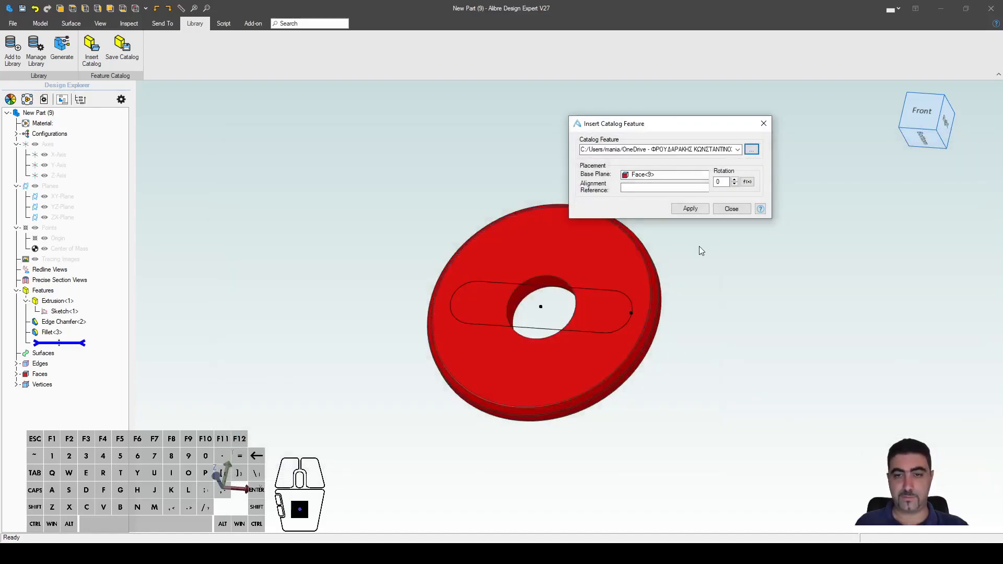
left_click(690, 208)
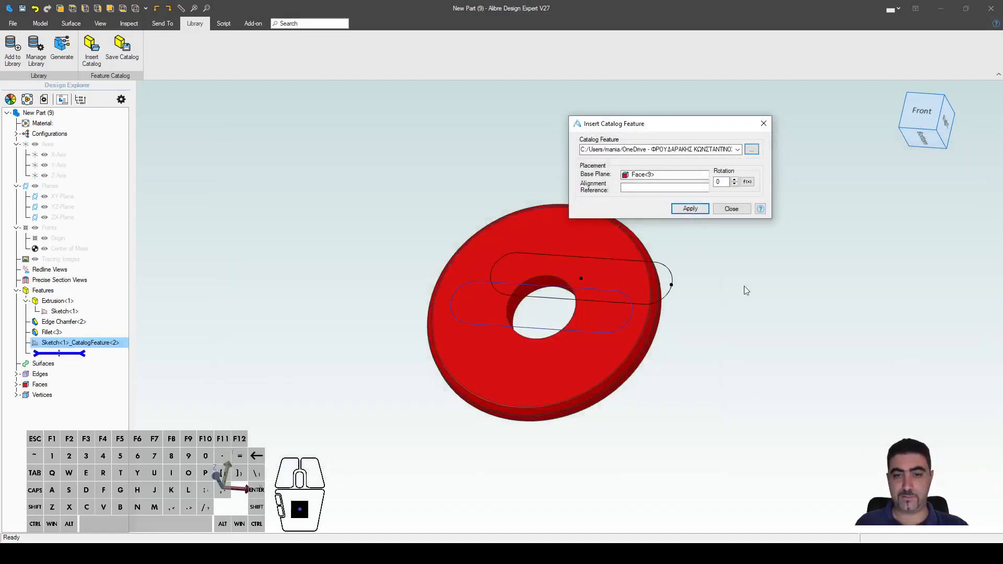
left_click(697, 211)
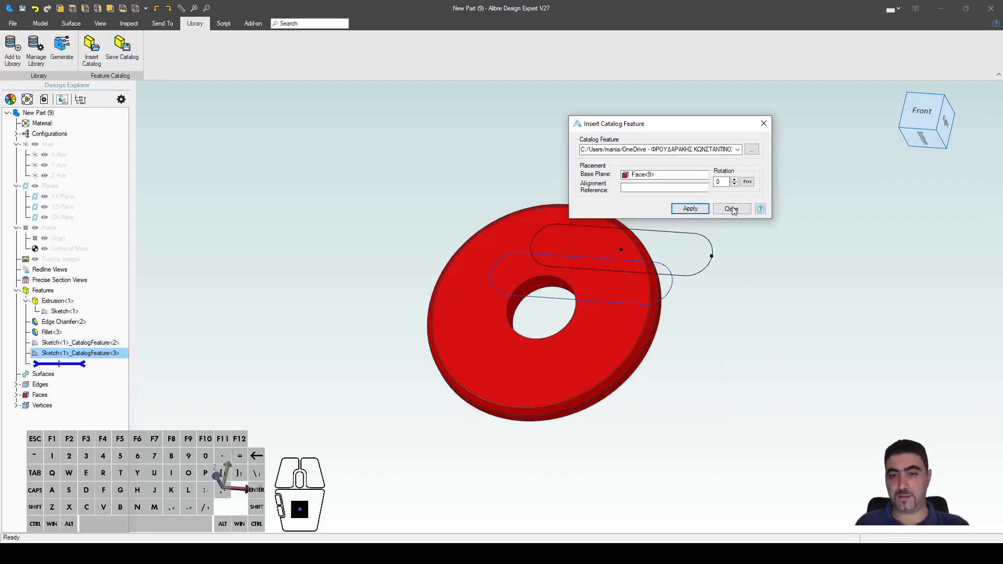
left_click(731, 208)
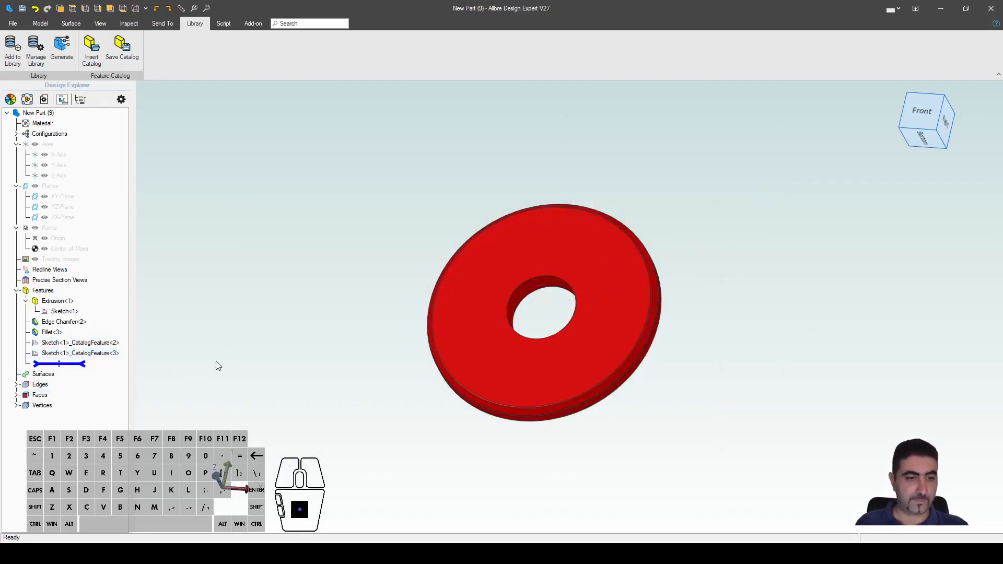
Step: Delete the duplicate CatalogFeature<3> slot sketch, keeping the remaining one
left_click(102, 354)
key("Delete")
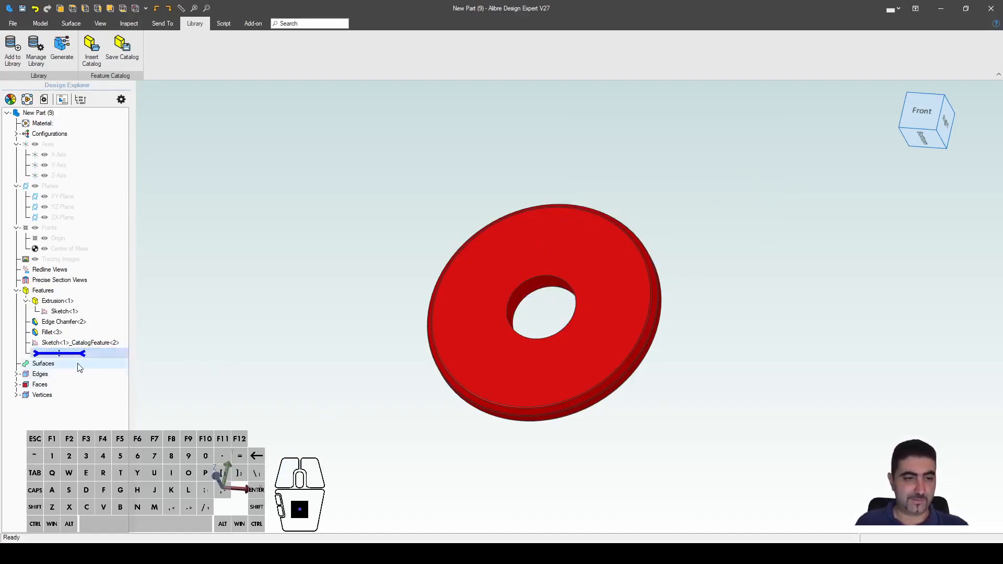
right_click(65, 340)
Step: Open the slot sketch and delete its old 60 mm length dimension
left_click(84, 350)
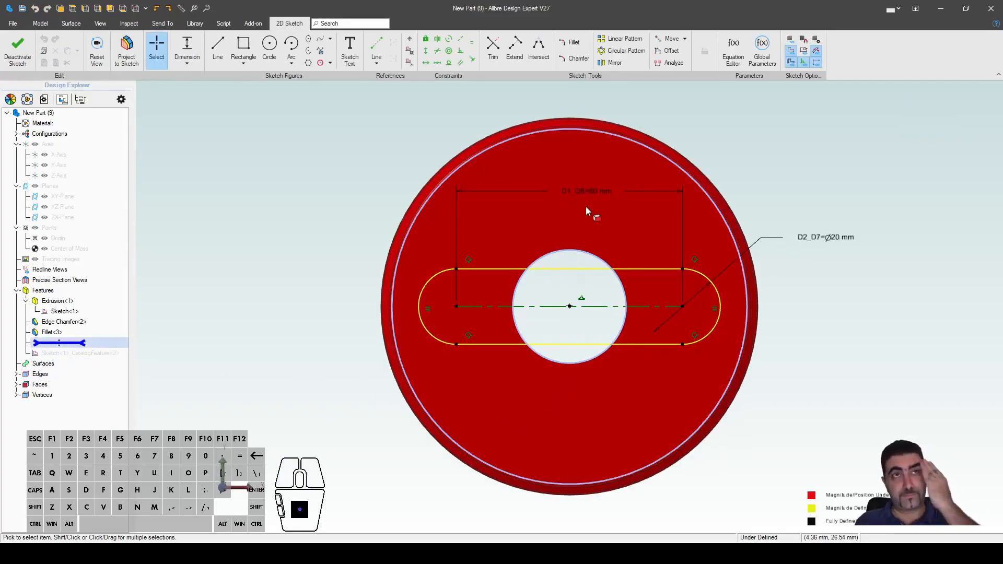
left_click(587, 199)
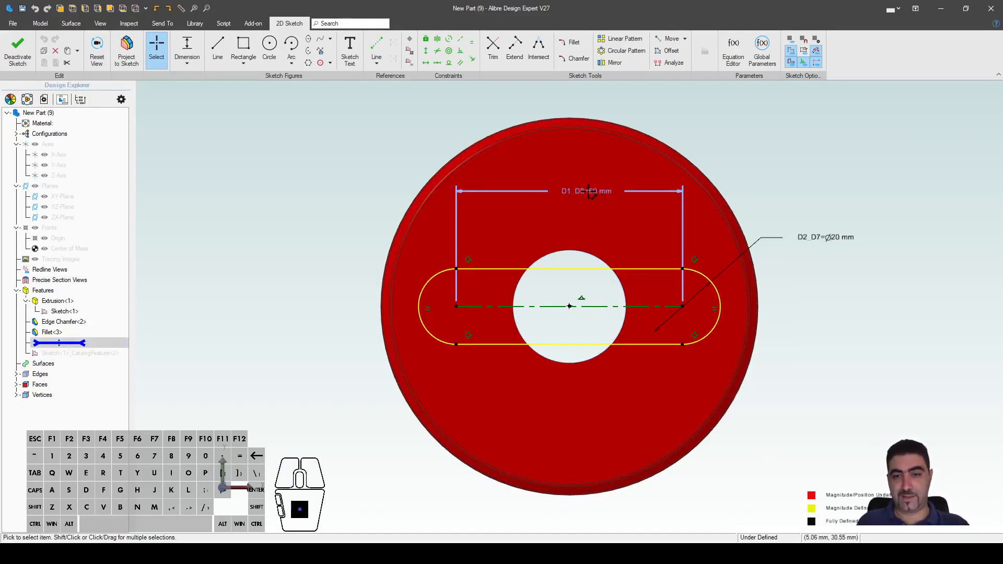
key("Delete")
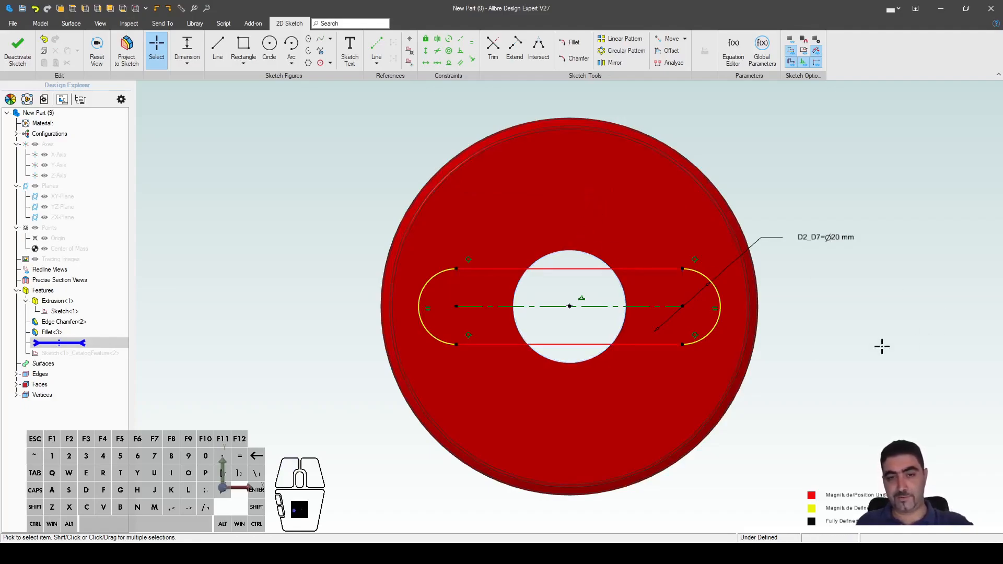
Step: Dimension the slot arc to arc using the Outside Slot style for overall length
key("d")
left_click(419, 295)
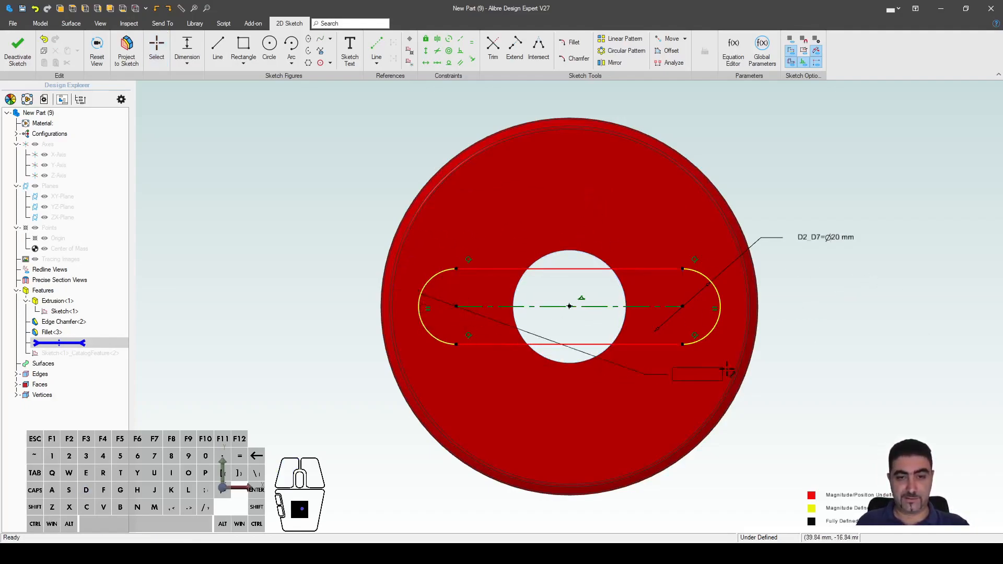
left_click(723, 301)
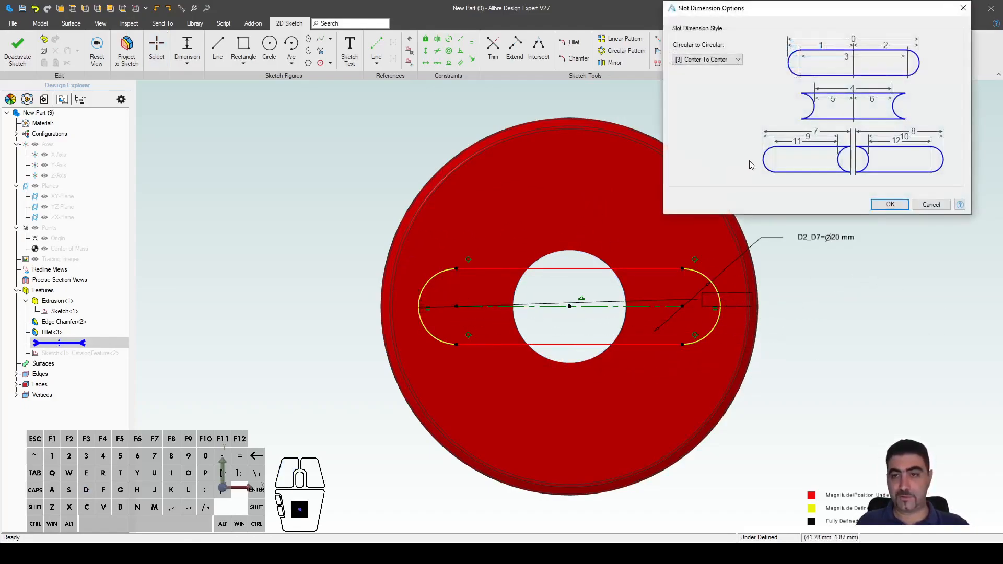
left_click_drag(792, 8, 804, 39)
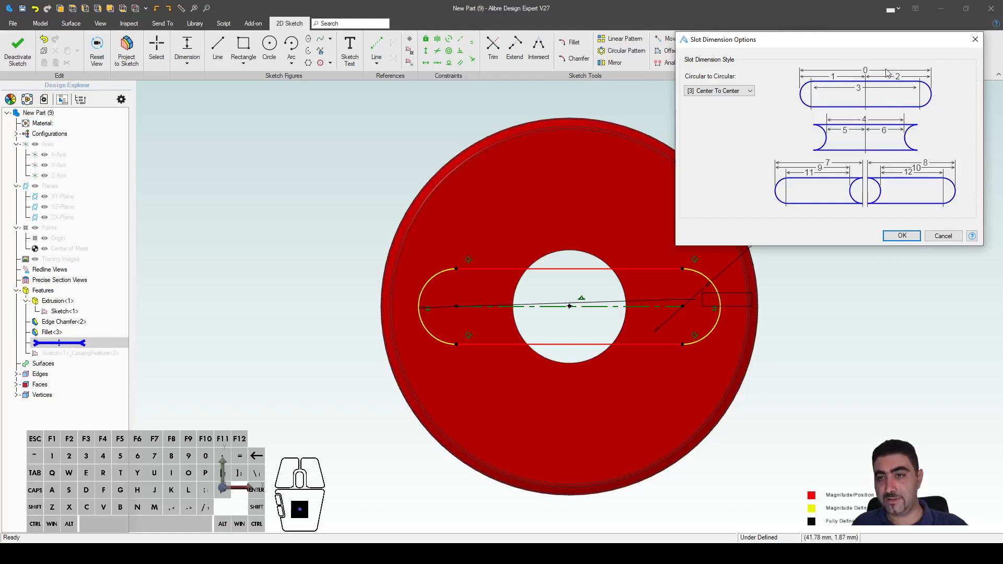
left_click(734, 91)
left_click(733, 100)
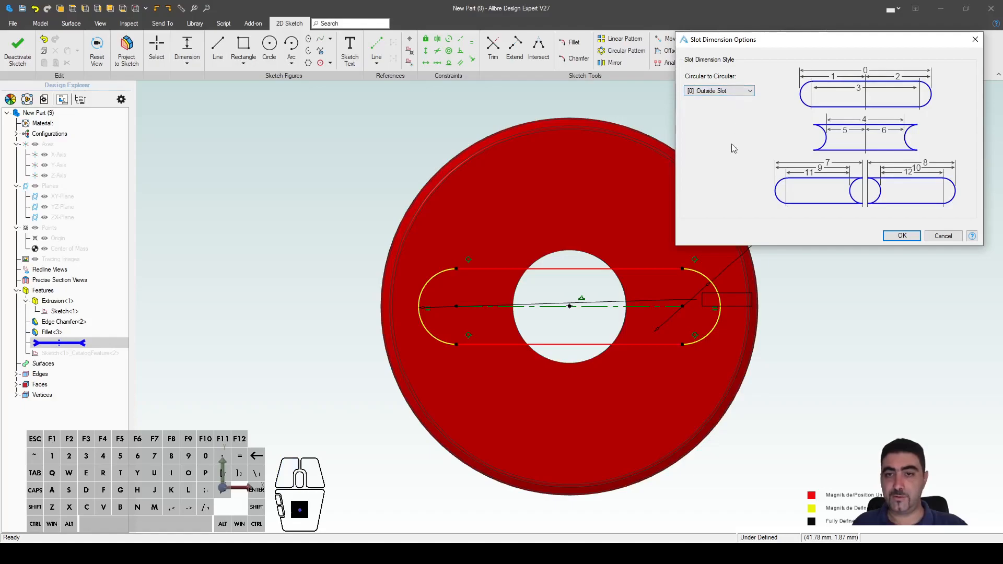
left_click(900, 235)
left_click(609, 218)
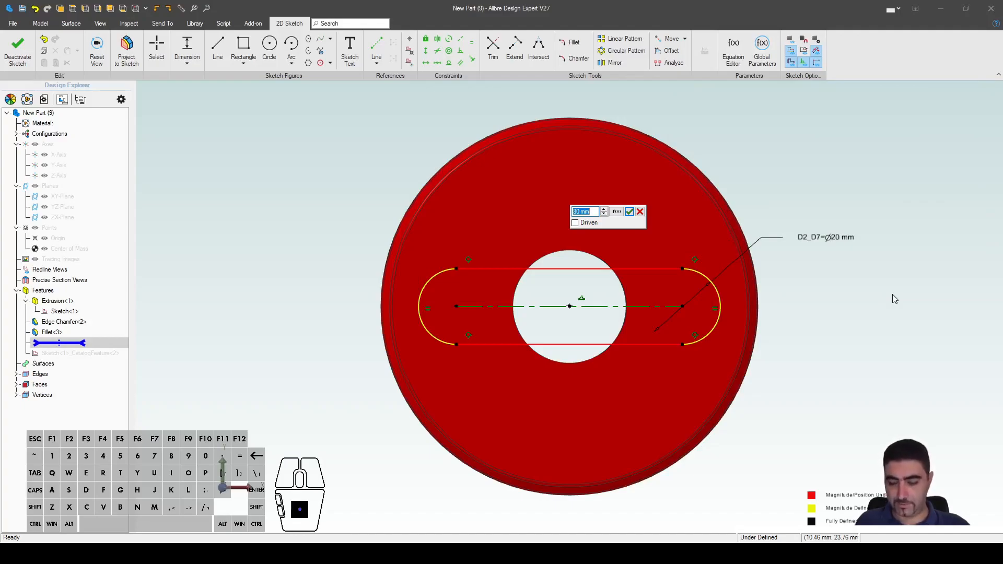
Step: Set the slot length to 52 mm and its width to Ø8.5 mm
type("52")
key("Return")
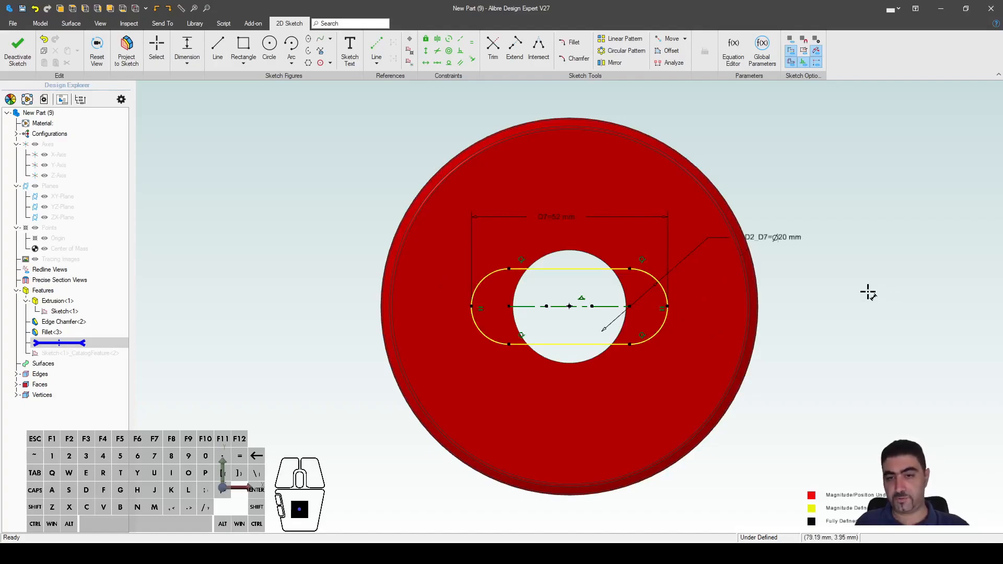
double_click(778, 238)
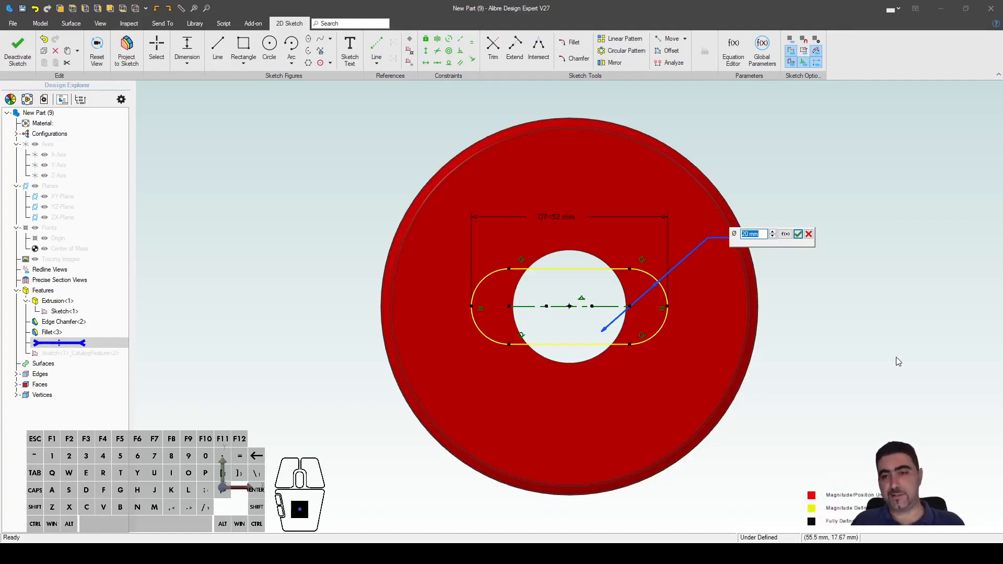
type("8.5")
key("Return")
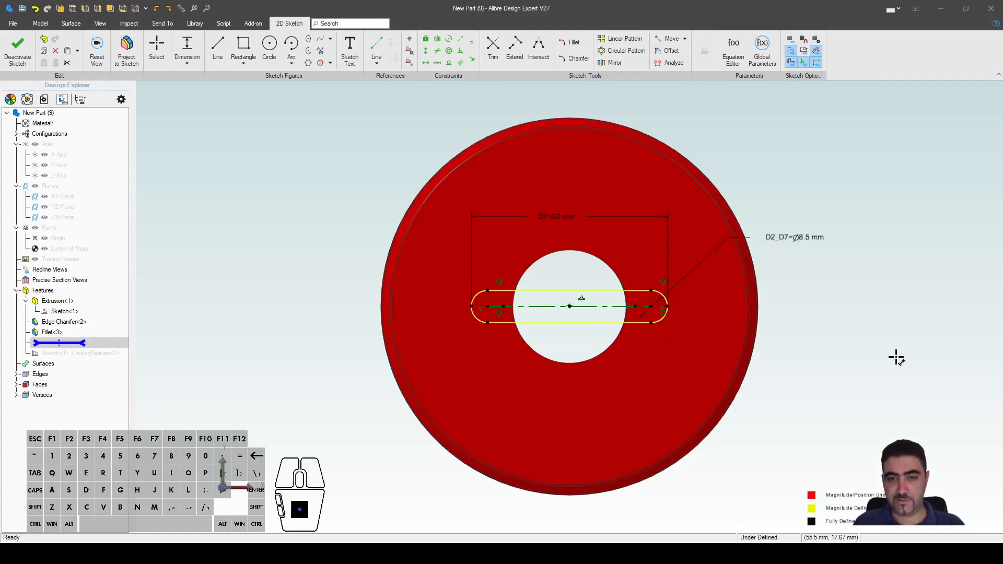
Step: Move the slot above the centre hole and constrain it horizontal and vertically aligned with the origin
left_click(569, 307)
left_click_drag(635, 308, 635, 201)
left_click_drag(488, 198, 511, 197)
key("Escape")
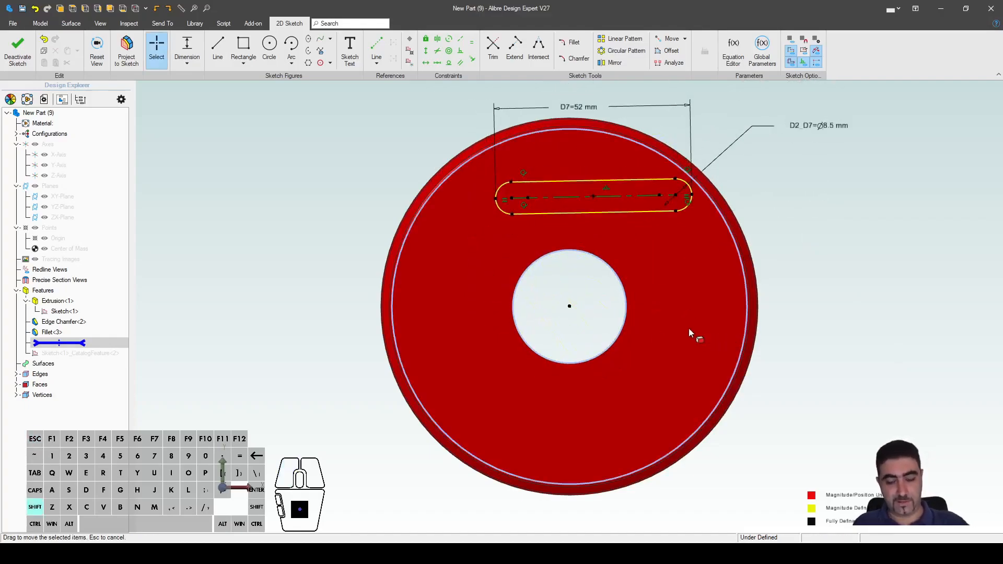
key("shift+h")
left_click(564, 197)
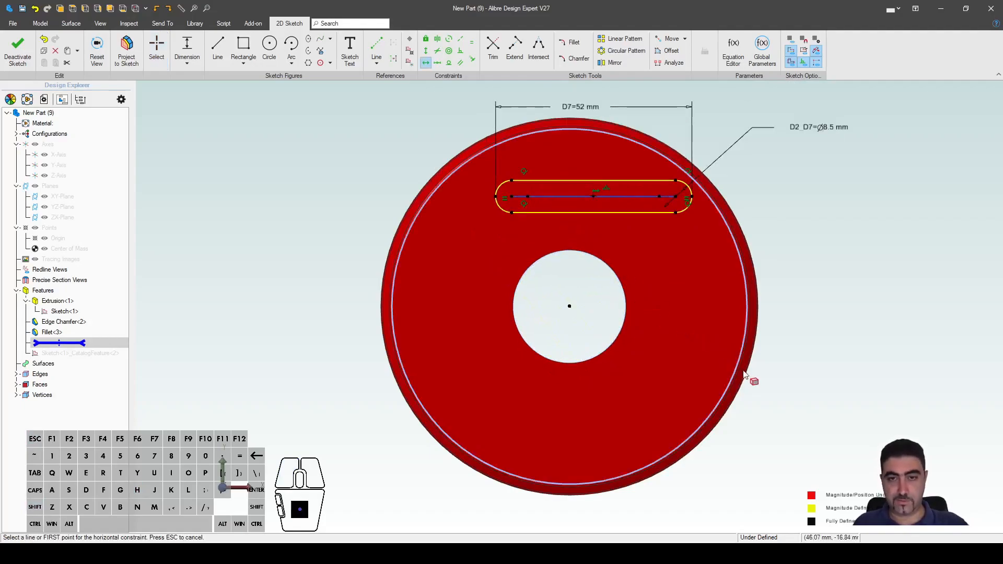
key("Escape")
key("shift+v")
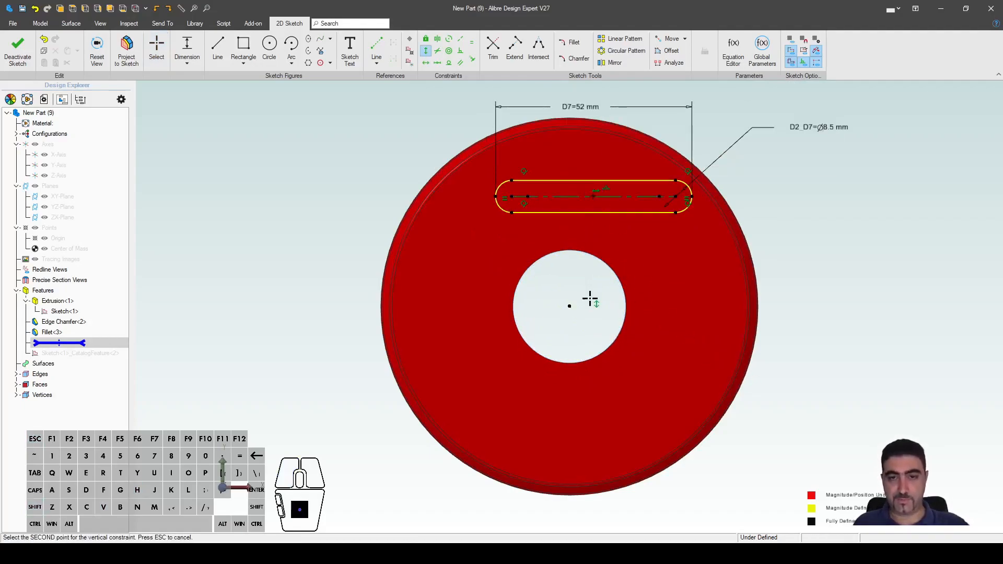
left_click(569, 309)
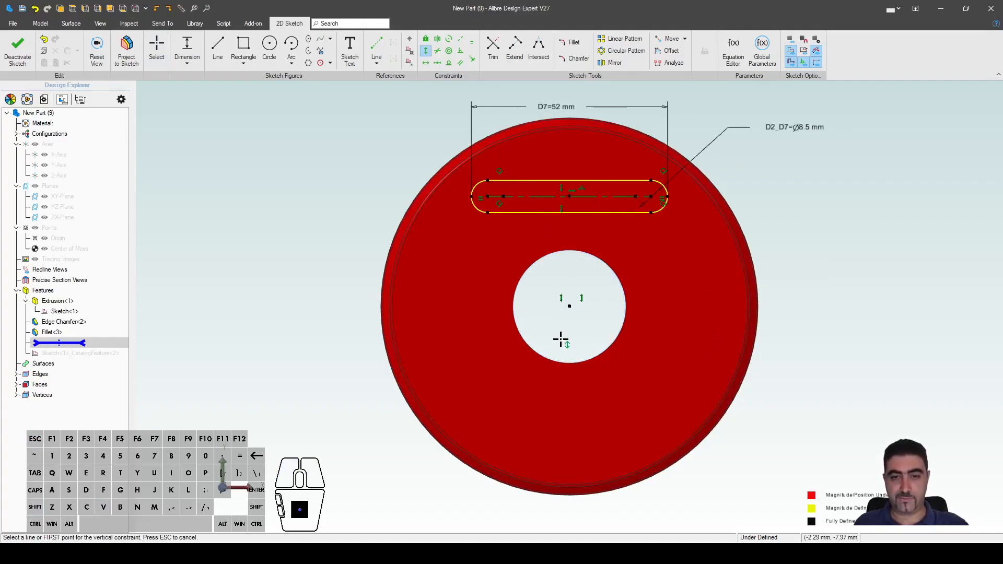
Step: Dimension the slot centre 27.5 mm from the origin
key("d")
left_click(569, 196)
left_click(570, 306)
left_click(653, 265)
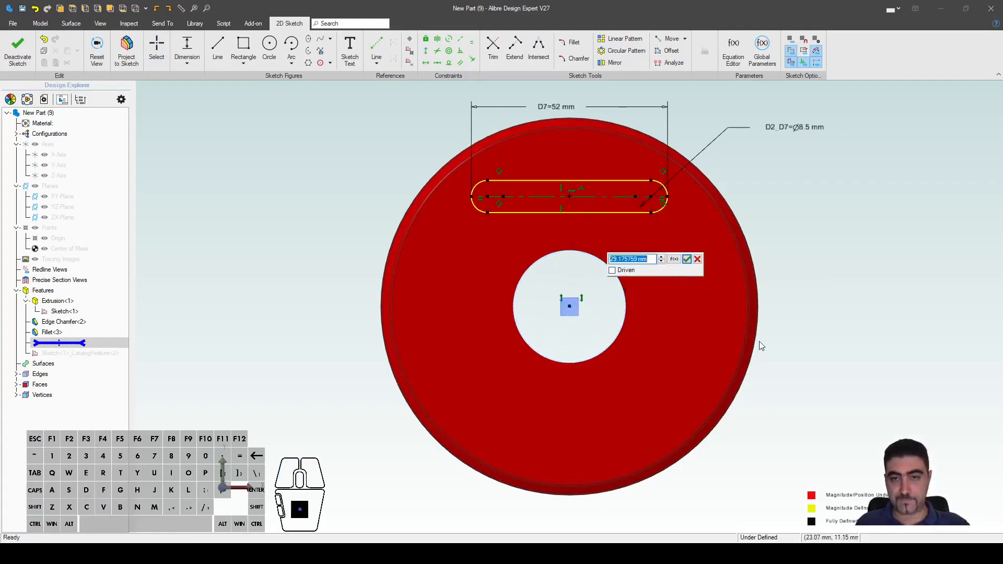
type("25")
key("Return")
double_click(653, 245)
type("27.5")
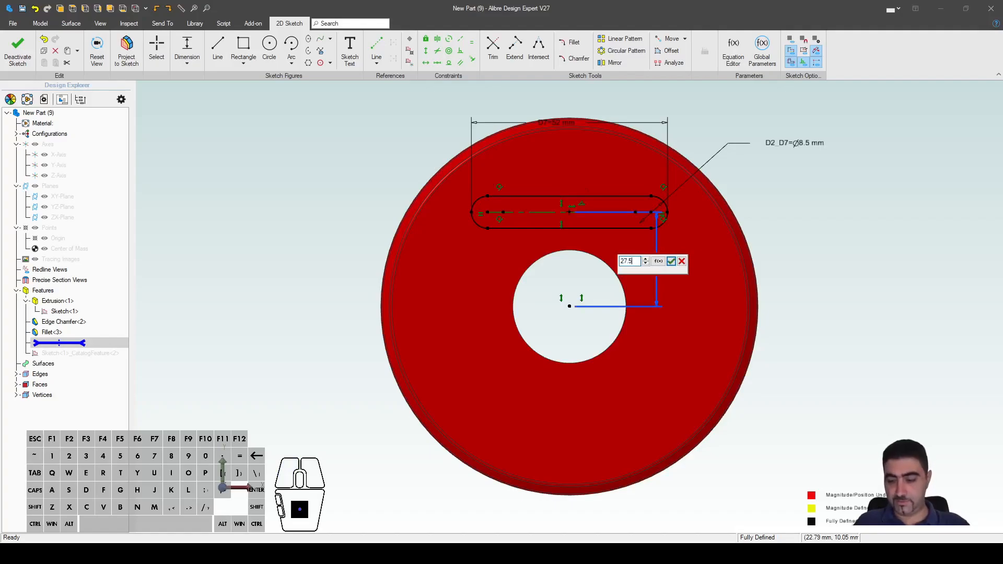
key("Return")
key("shift+e")
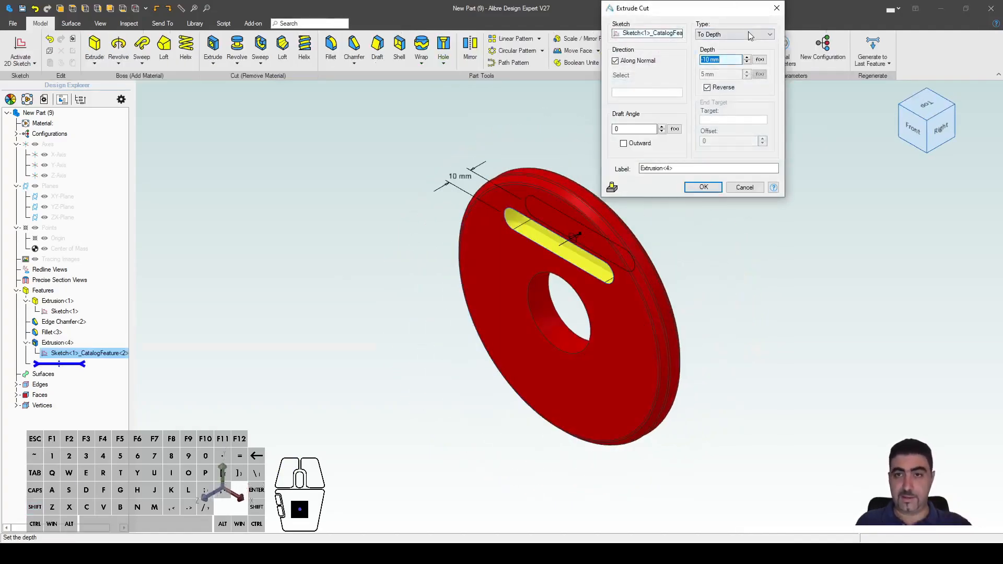
Step: Cut the slot through the washer with a Through All extrude cut
left_click(734, 34)
left_click(734, 53)
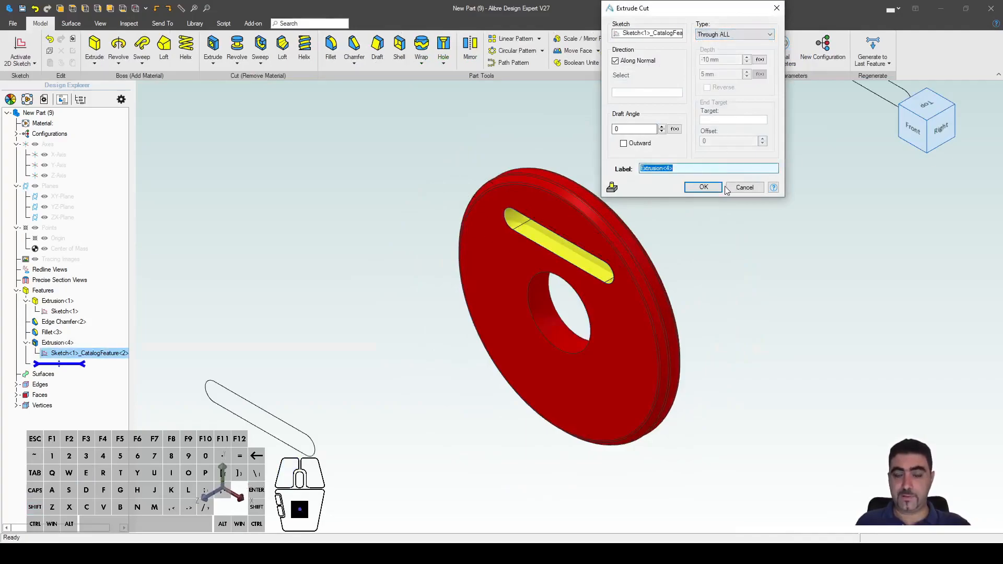
left_click(705, 187)
left_click(732, 215)
middle_click_drag(732, 215, 733, 188)
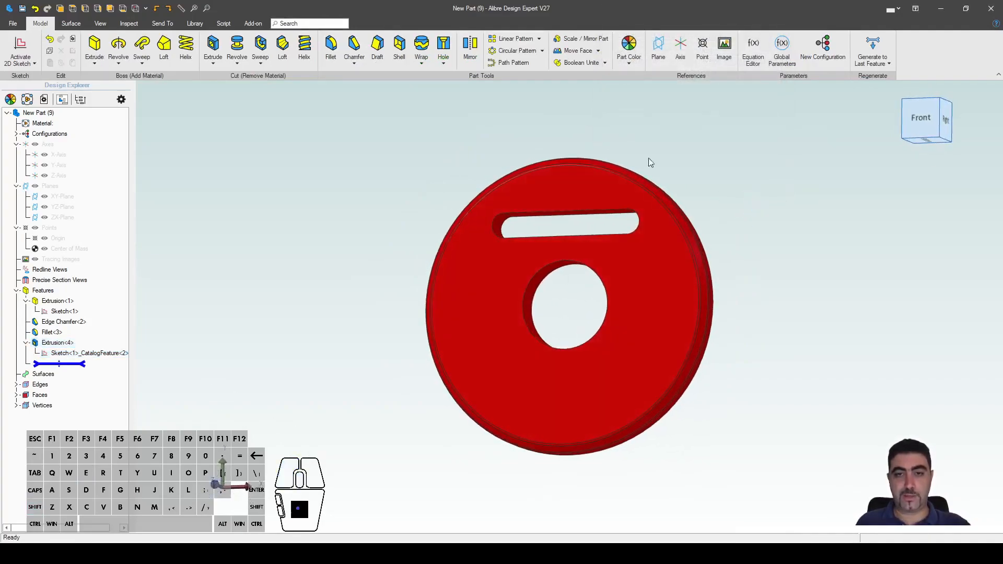
Step: Circular-pattern the slot cut with 2 instances about the centre hole
left_click(514, 55)
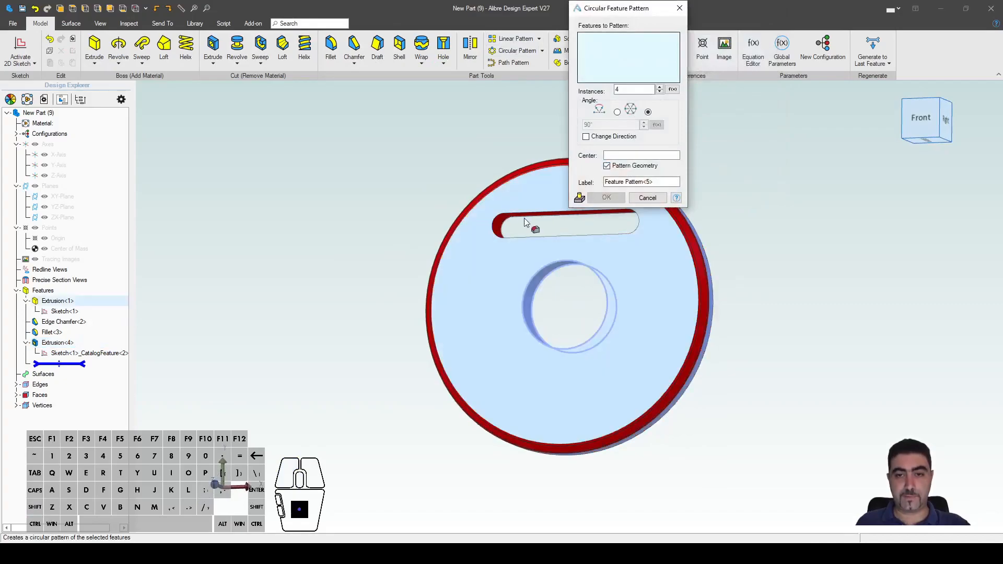
left_click(503, 230)
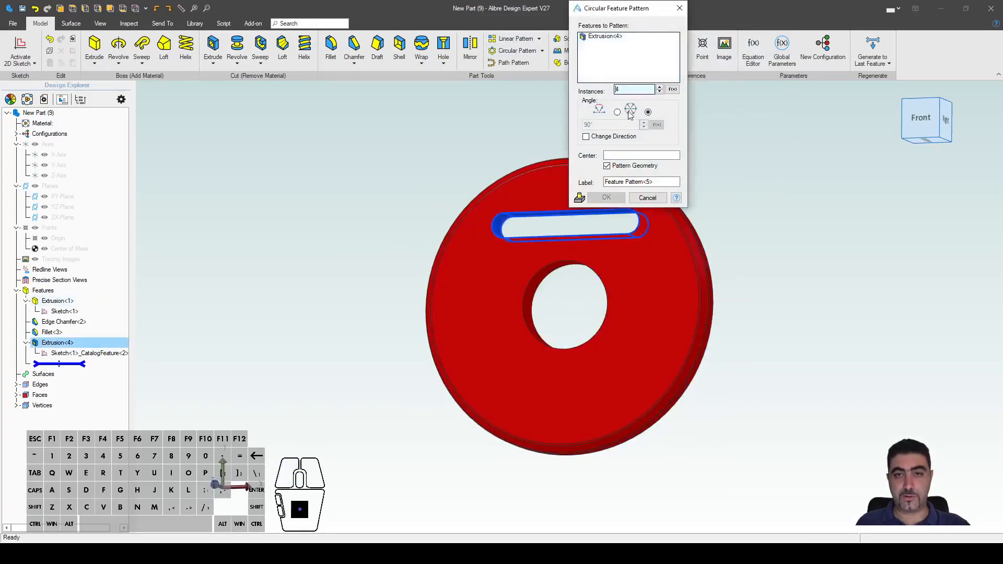
type("2")
left_click(637, 156)
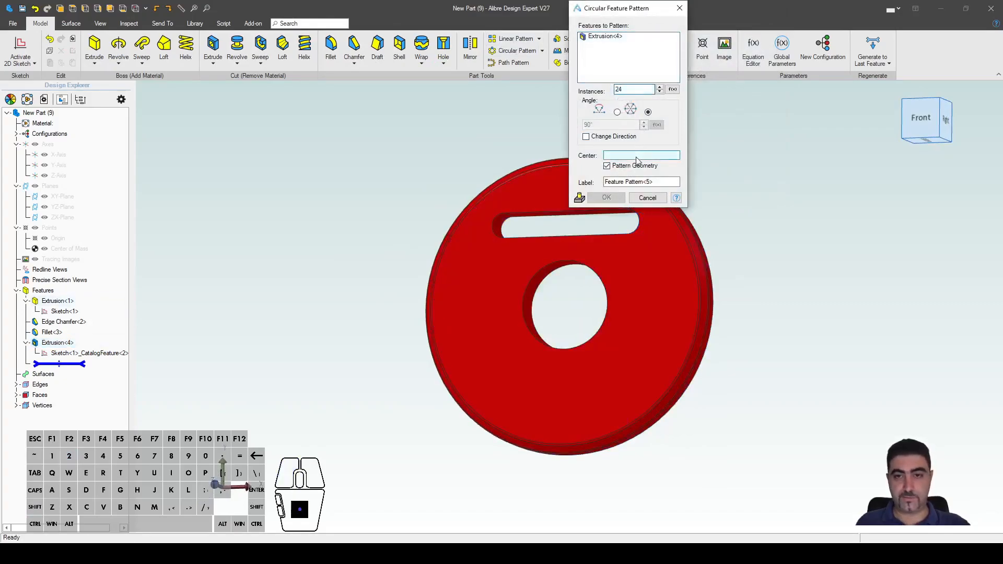
left_click(531, 307)
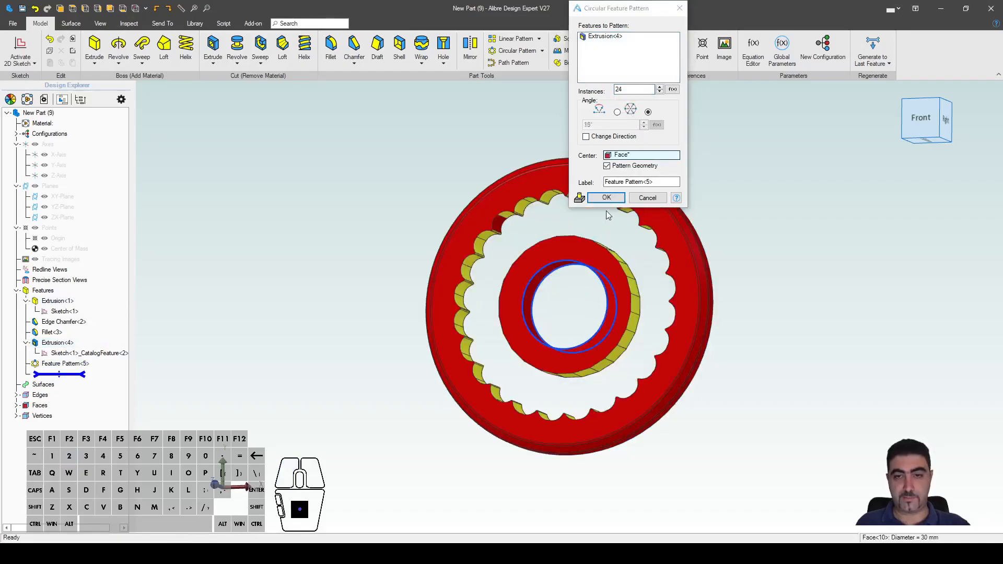
double_click(630, 89)
type("2")
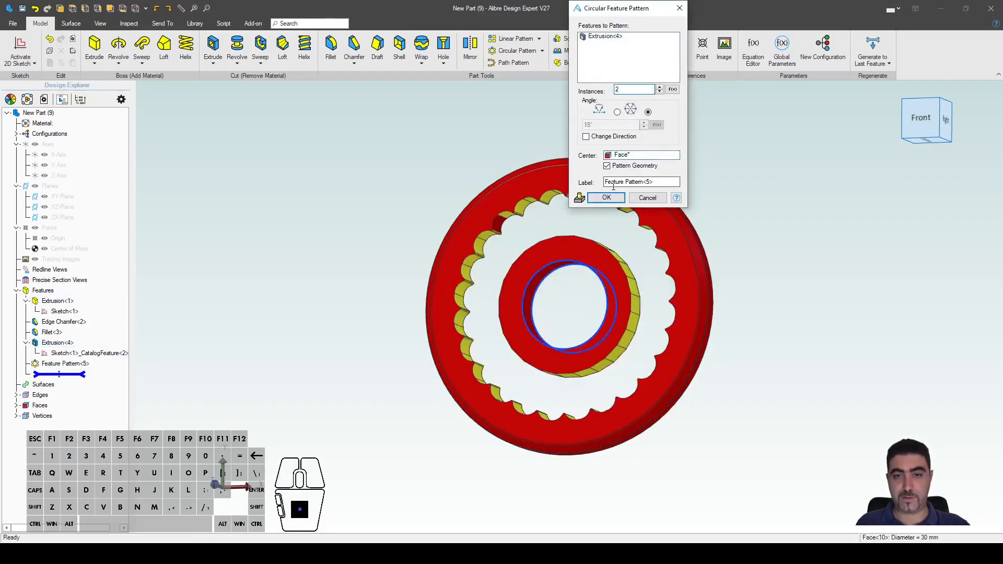
left_click(611, 182)
left_click(606, 197)
mouse_move(716, 230)
middle_mouse_down()
mouse_move(712, 201)
mouse_move(713, 212)
middle_mouse_up()
scroll(649, 387, "up", 3)
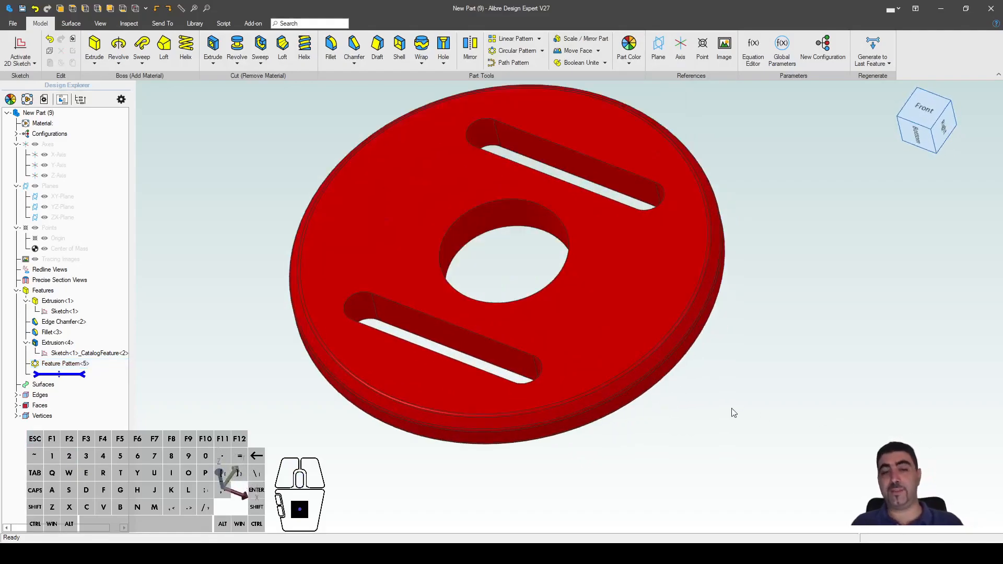
scroll(700, 410, "down", 1)
scroll(789, 321, "up", 1)
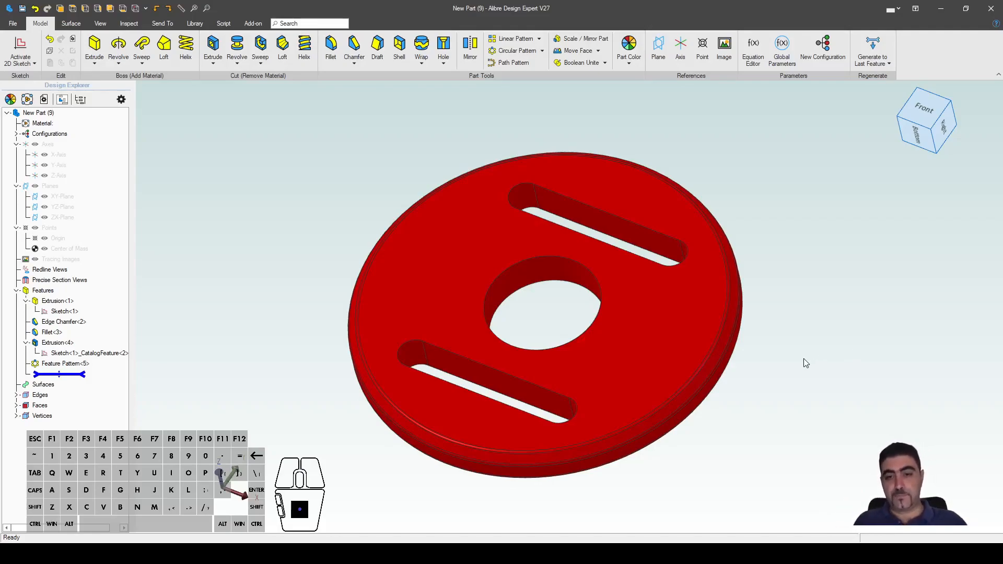
mouse_move(799, 362)
middle_mouse_down()
mouse_move(770, 369)
mouse_move(723, 352)
mouse_move(787, 372)
middle_mouse_up()
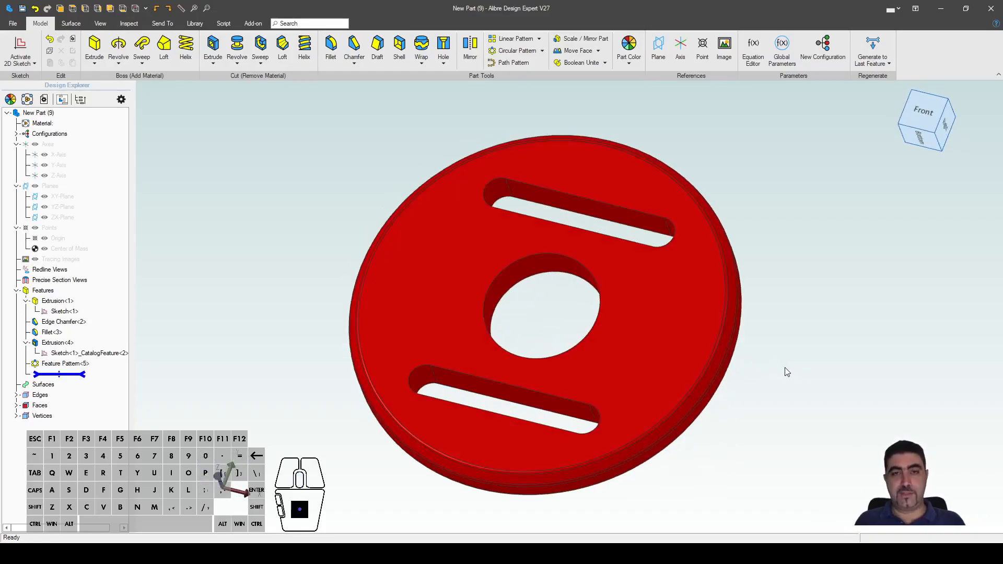